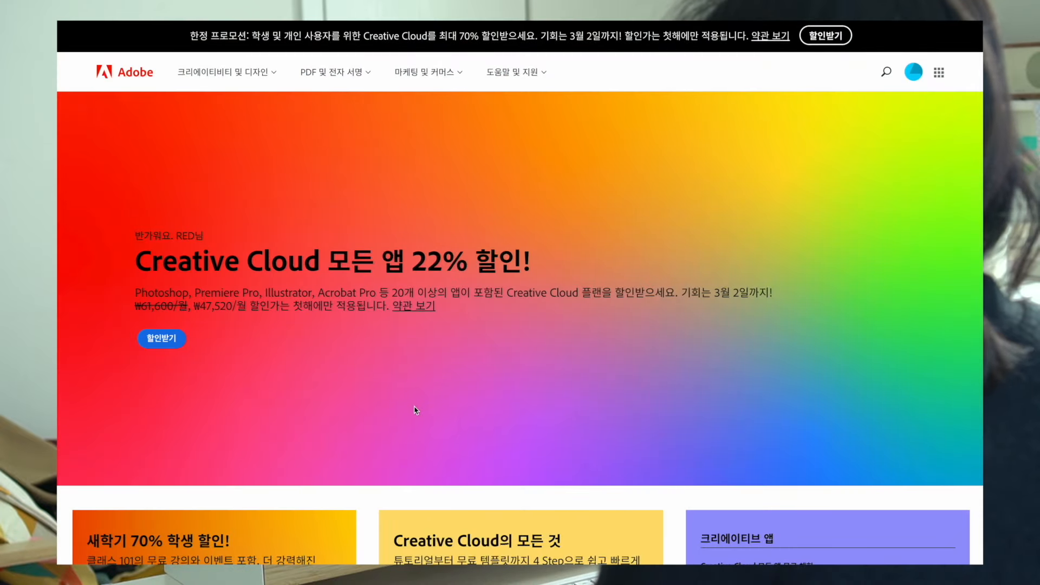
Open the discounted Creative Cloud plans and review Illustrator's payment options, including the annual cancellation terms and the monthly plan.
click(163, 341)
scroll(534, 429, down, 2)
scroll(633, 459, down, 2)
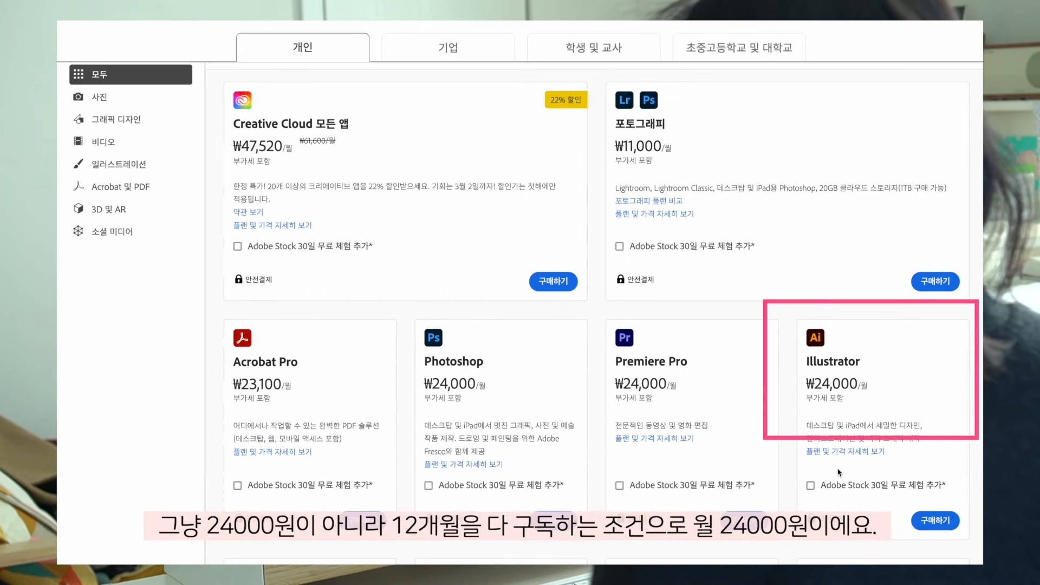
click(846, 455)
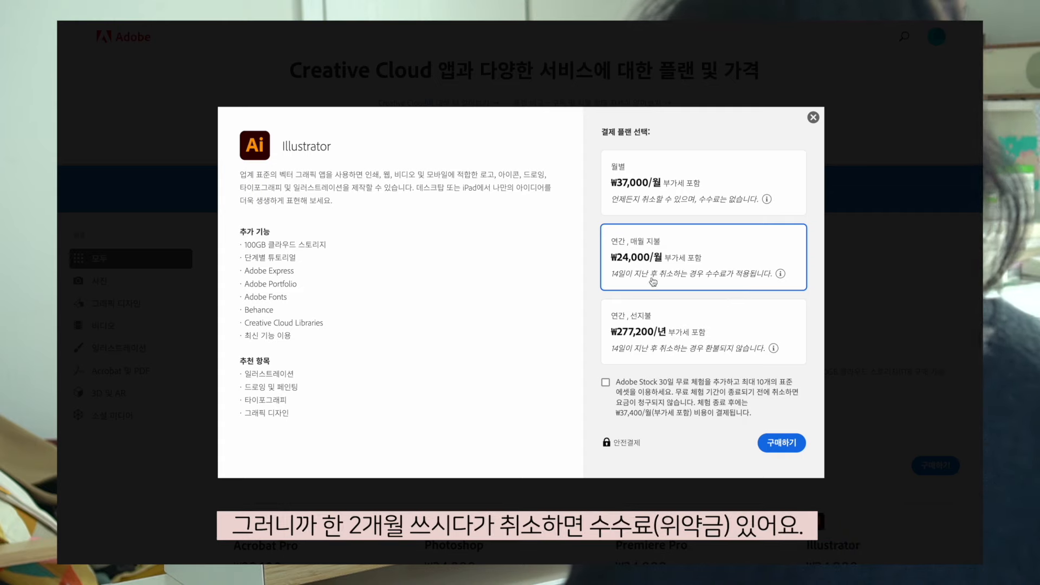
mouse_move(781, 274)
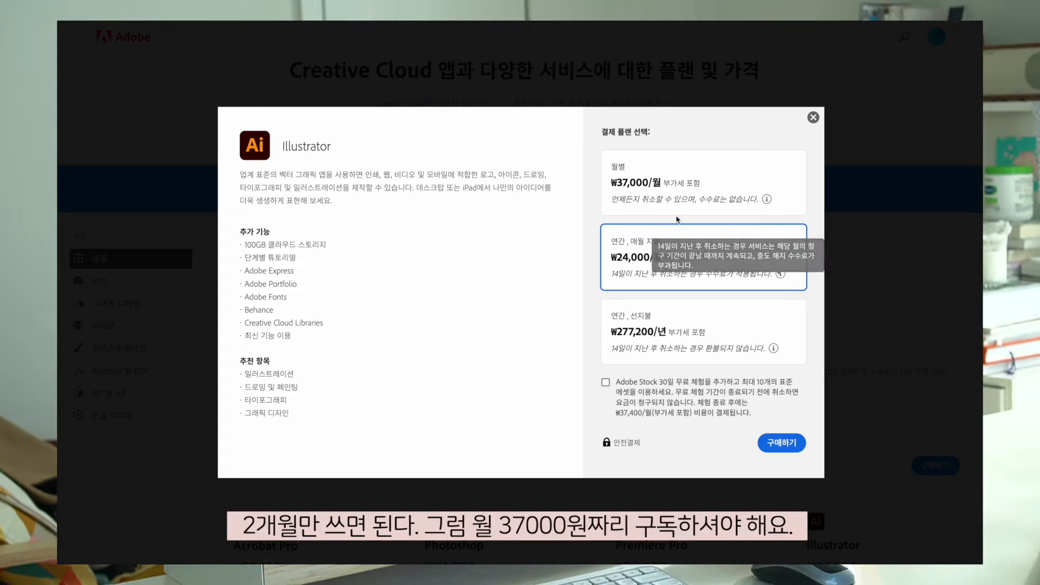
click(658, 212)
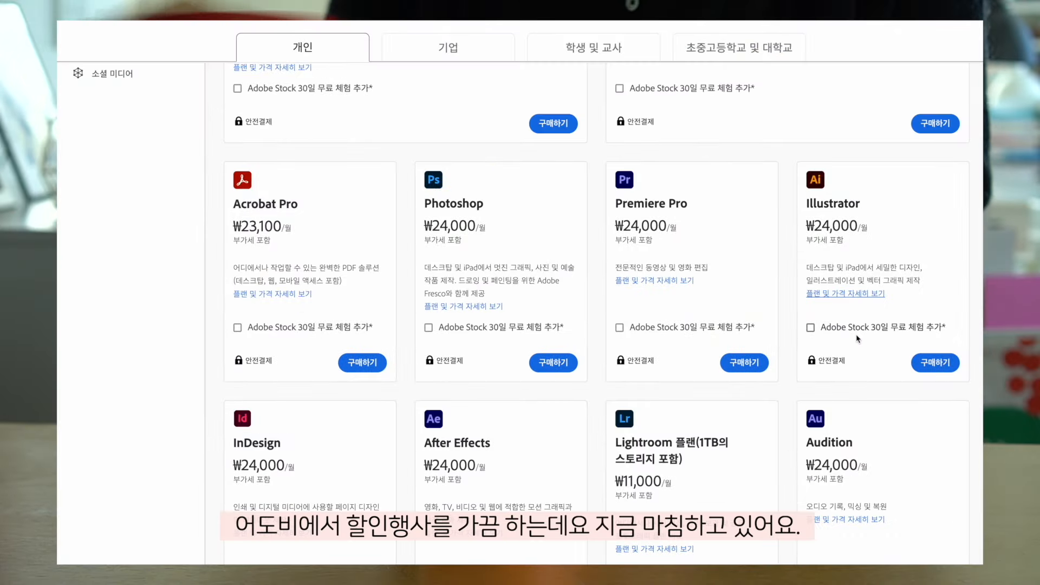
Review the payment plans for Creative Cloud All Apps, selecting the monthly plan, and close the plan details.
scroll(858, 338, up, 6)
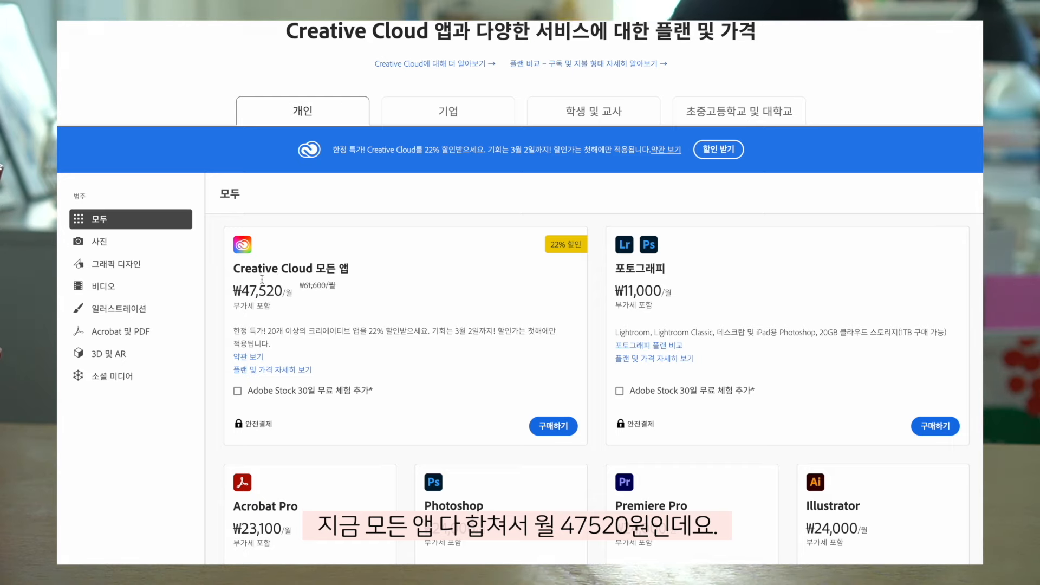
click(298, 370)
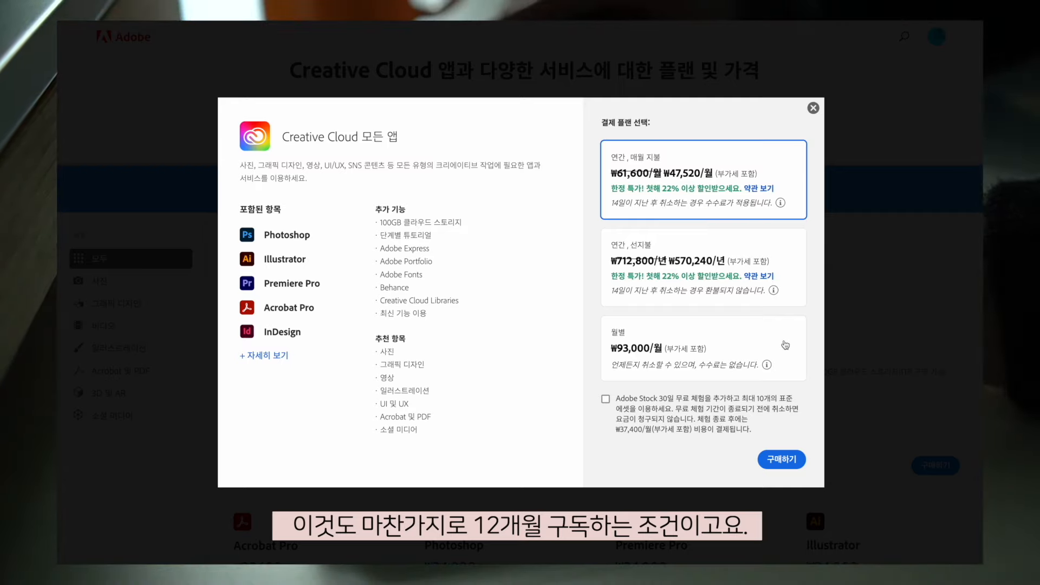
click(738, 325)
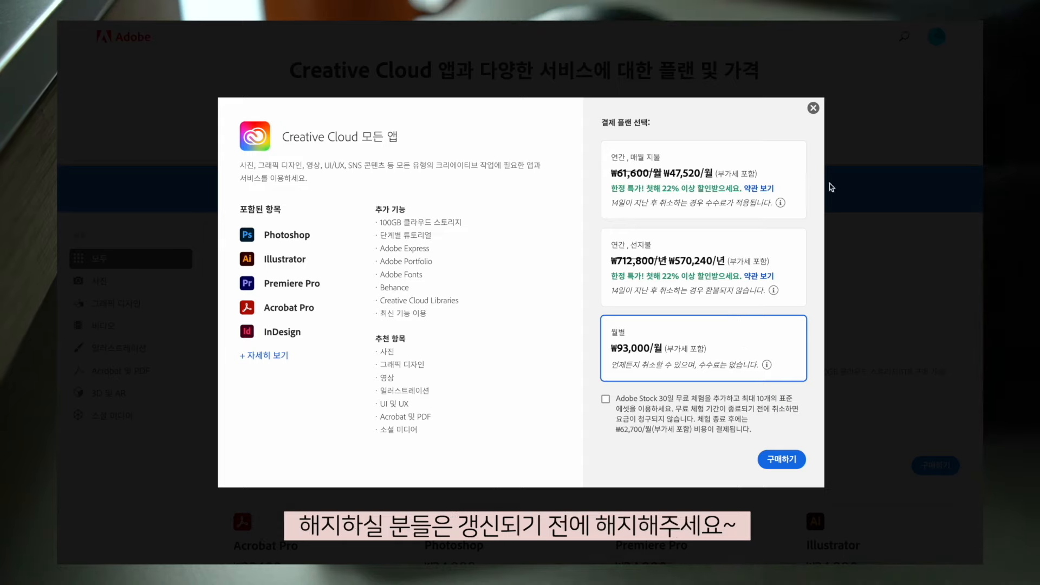
click(813, 108)
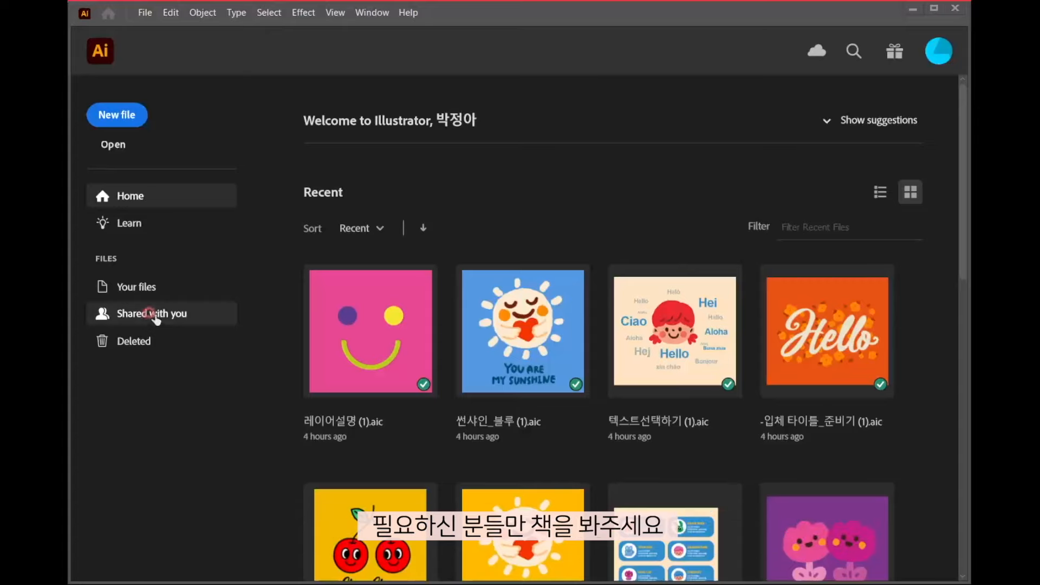
Start a new Illustrator document and look over its width, unit and artboard count settings.
click(127, 122)
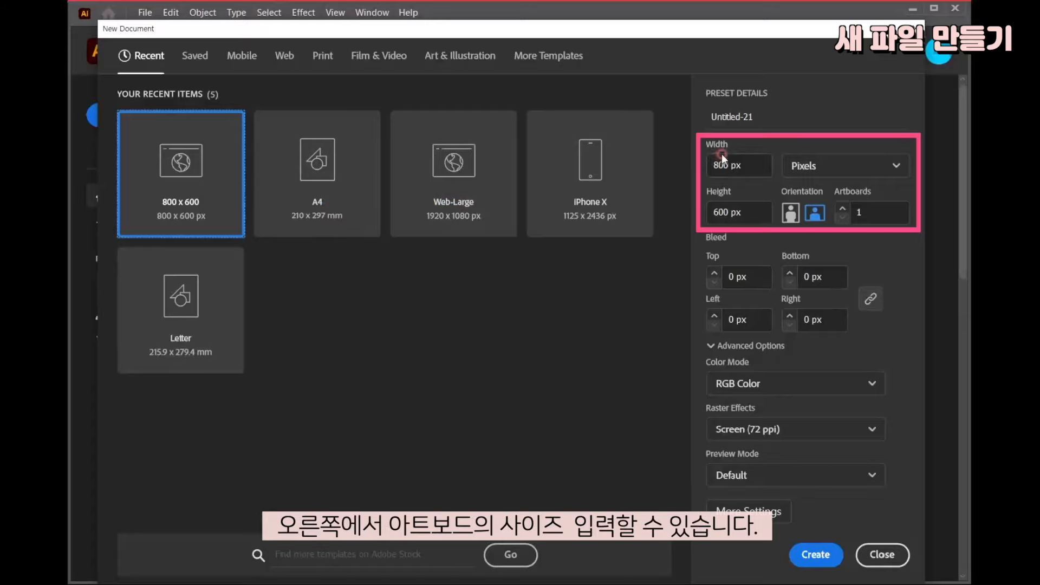
click(730, 174)
click(799, 165)
click(800, 168)
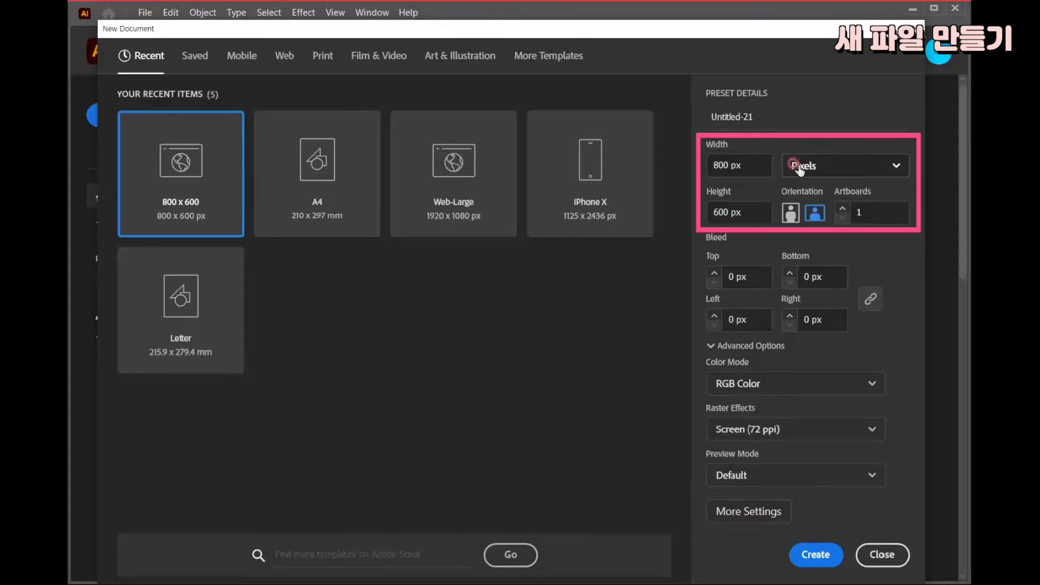
click(860, 209)
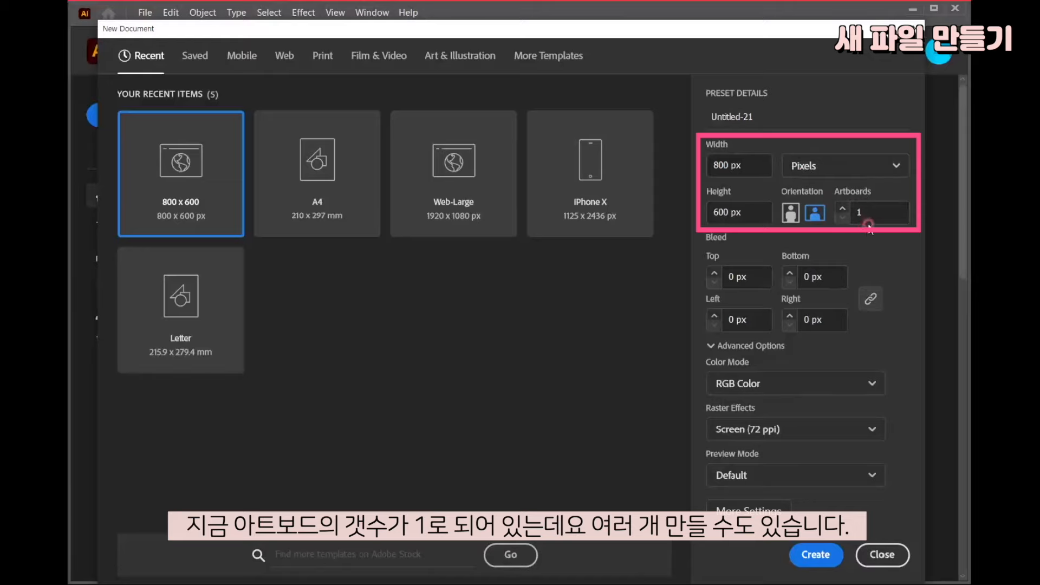
click(842, 209)
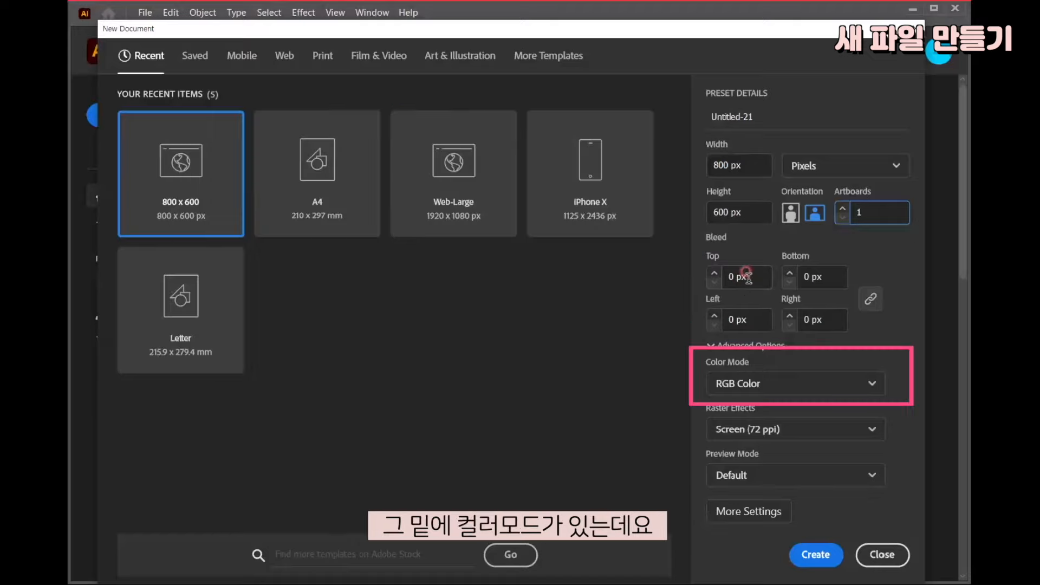
Check the available color modes for the new document and choose RGB Color.
click(768, 386)
click(746, 441)
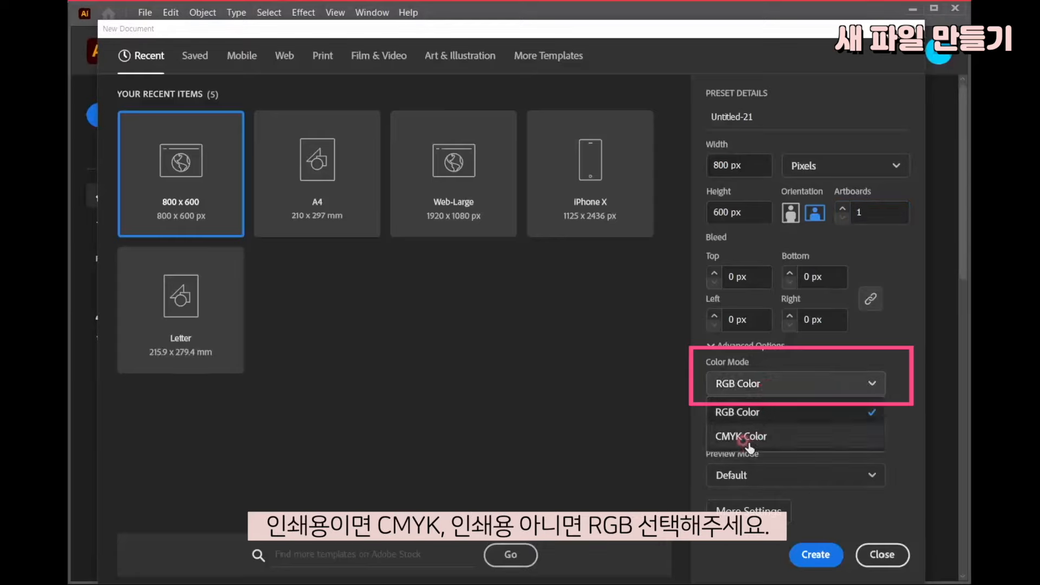
click(749, 414)
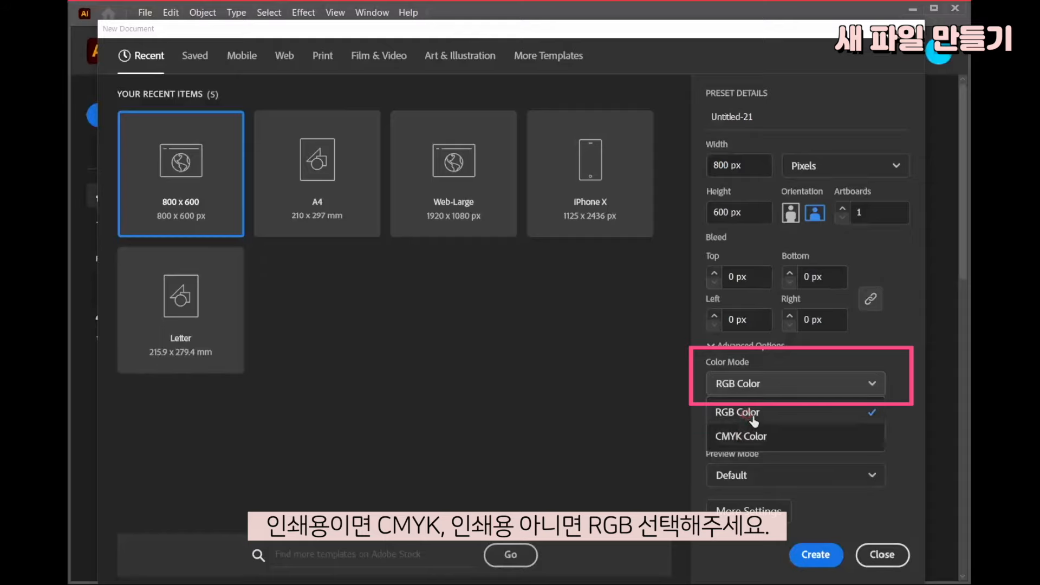
click(750, 417)
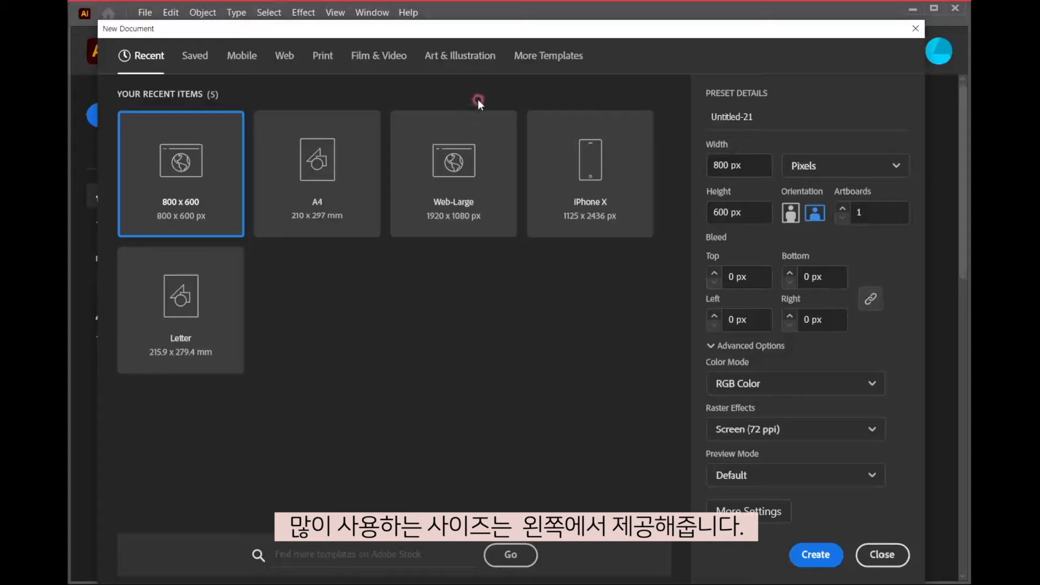
Browse the Mobile and Web presets and create a document from the A4 Print preset.
click(238, 62)
click(286, 62)
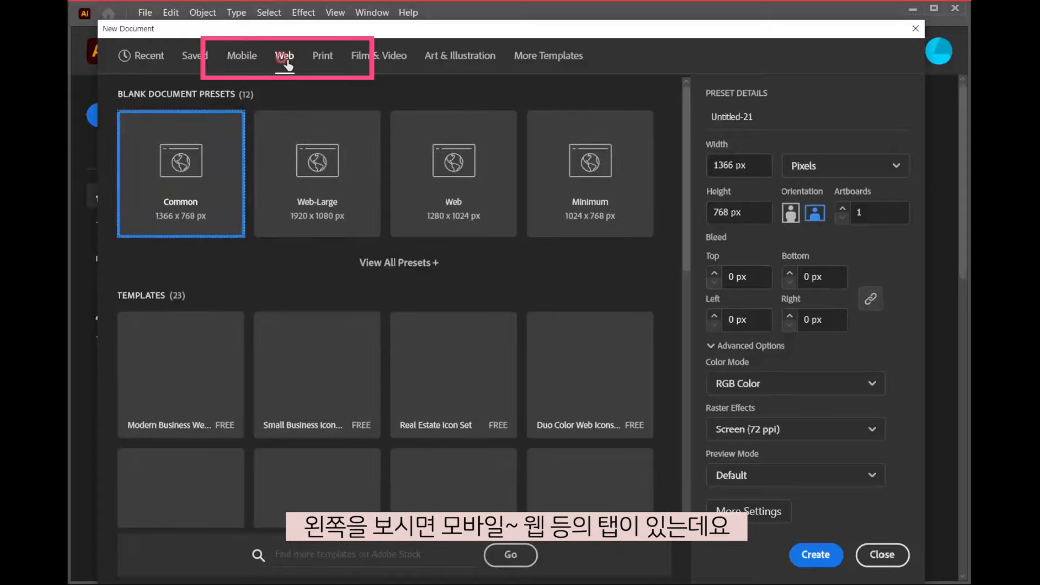
click(315, 56)
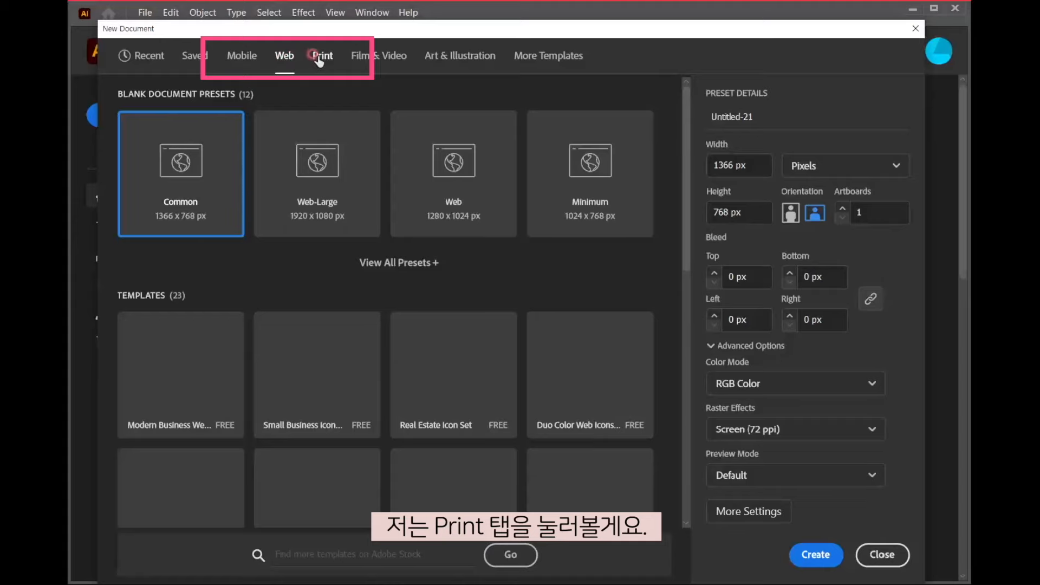
click(332, 178)
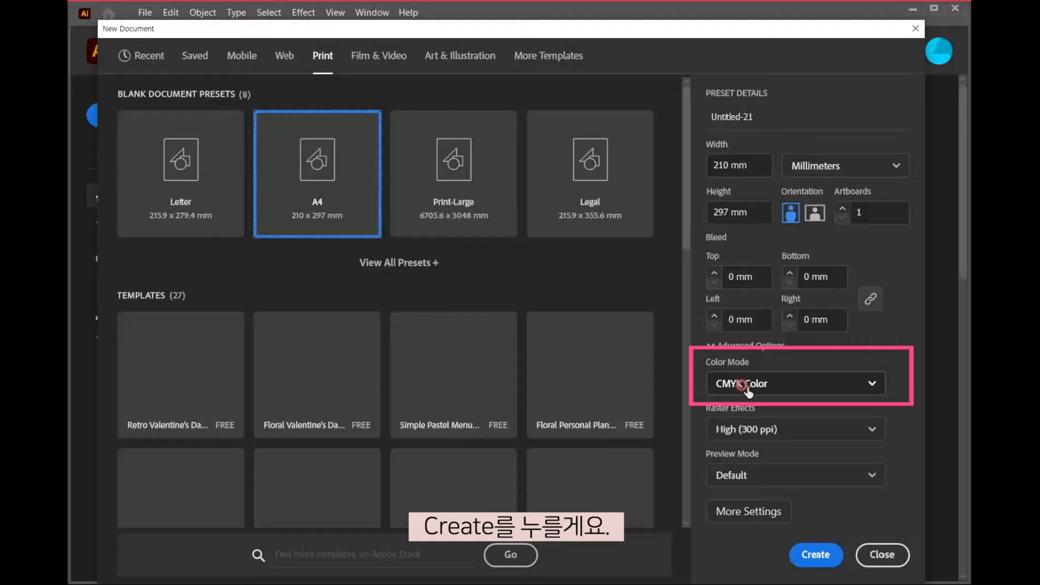
click(811, 555)
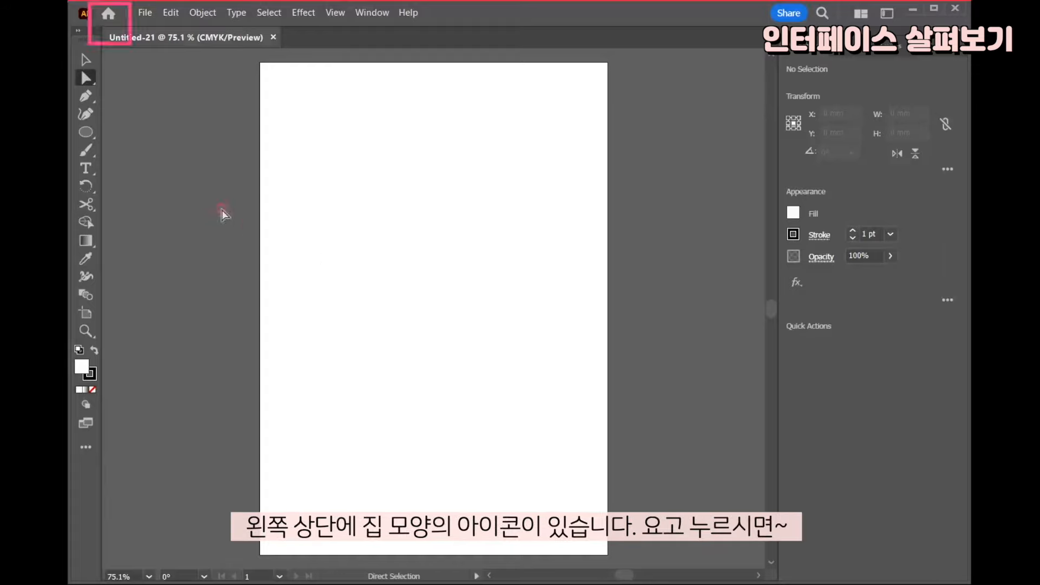
Visit the home screen and return to the open blank document.
click(108, 16)
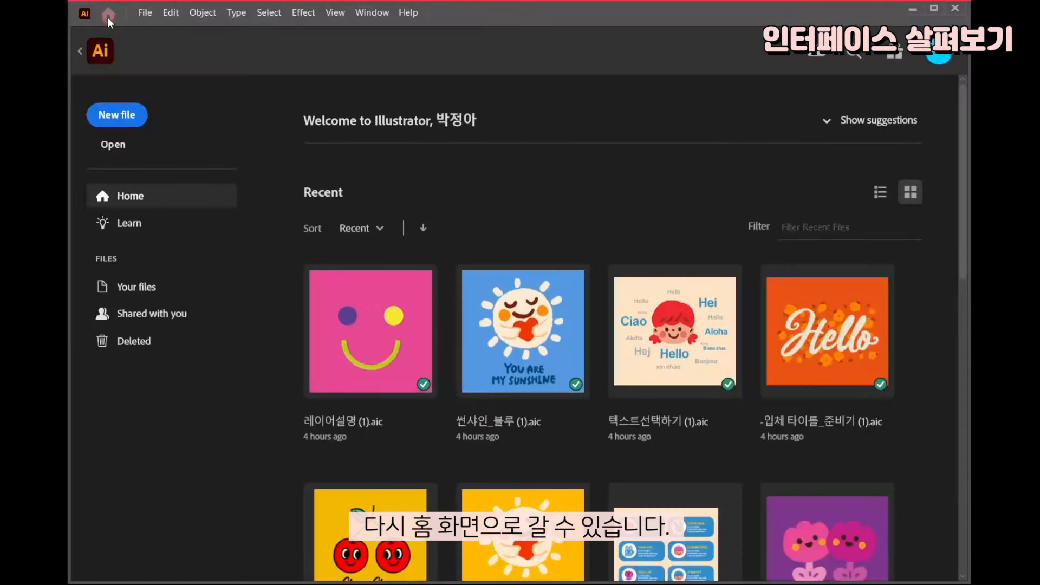
click(102, 59)
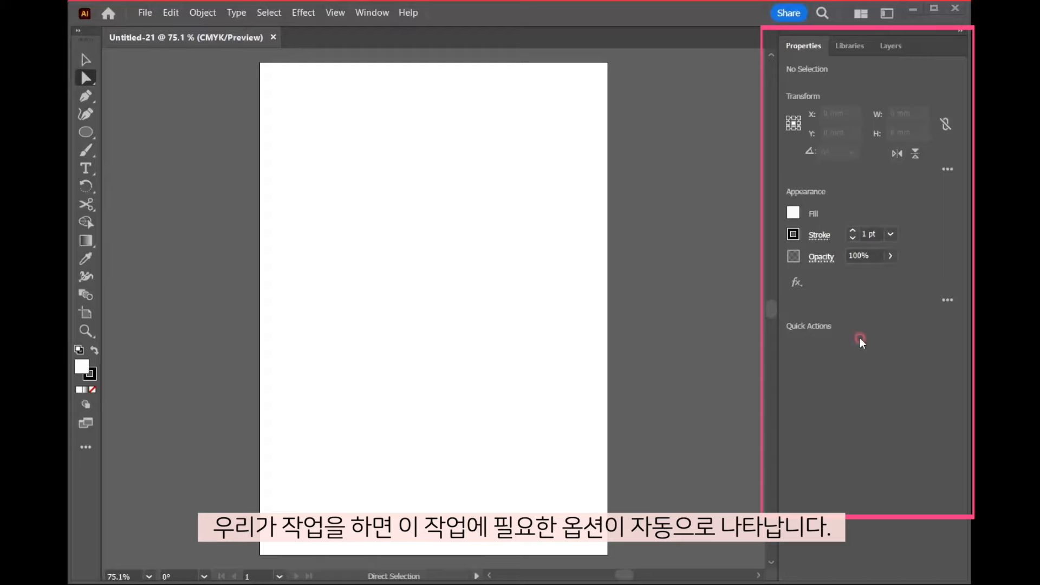
Draw a rectangle about 111 by 135 mm on the upper part of the artboard and remove it again.
click(85, 135)
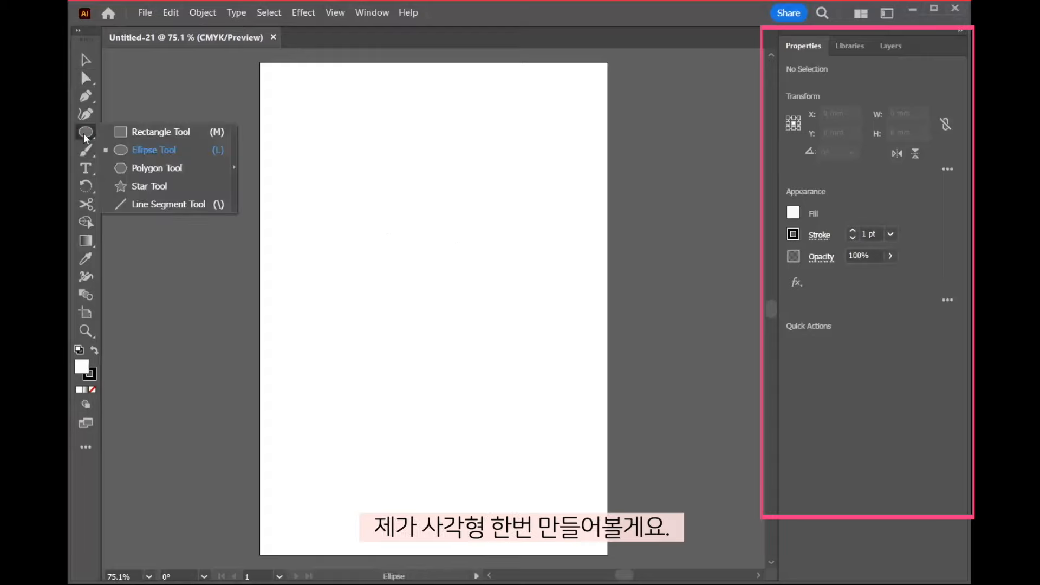
click(146, 132)
drag(296, 122, 480, 347)
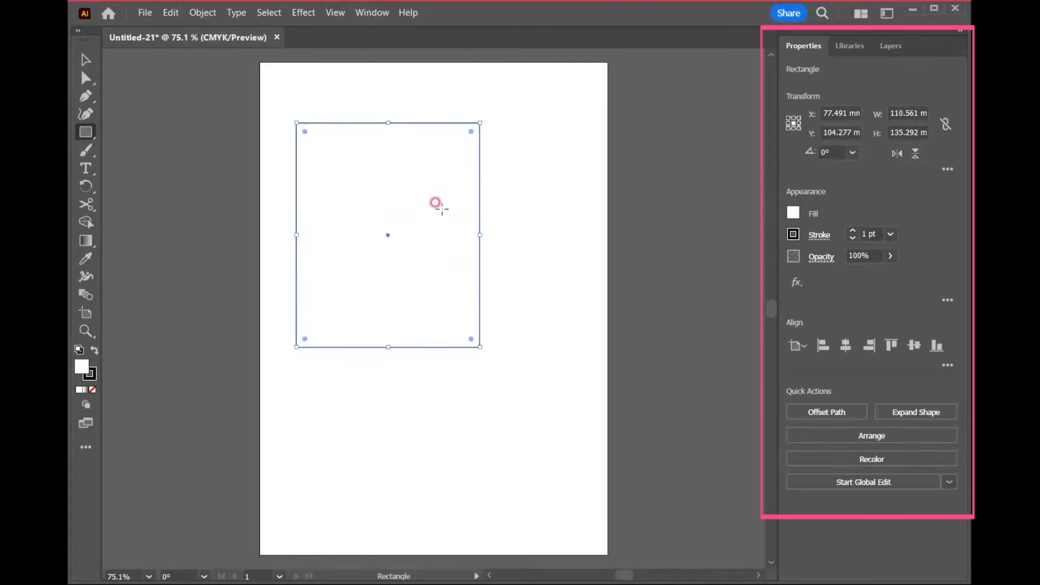
key(ctrl+shift+a)
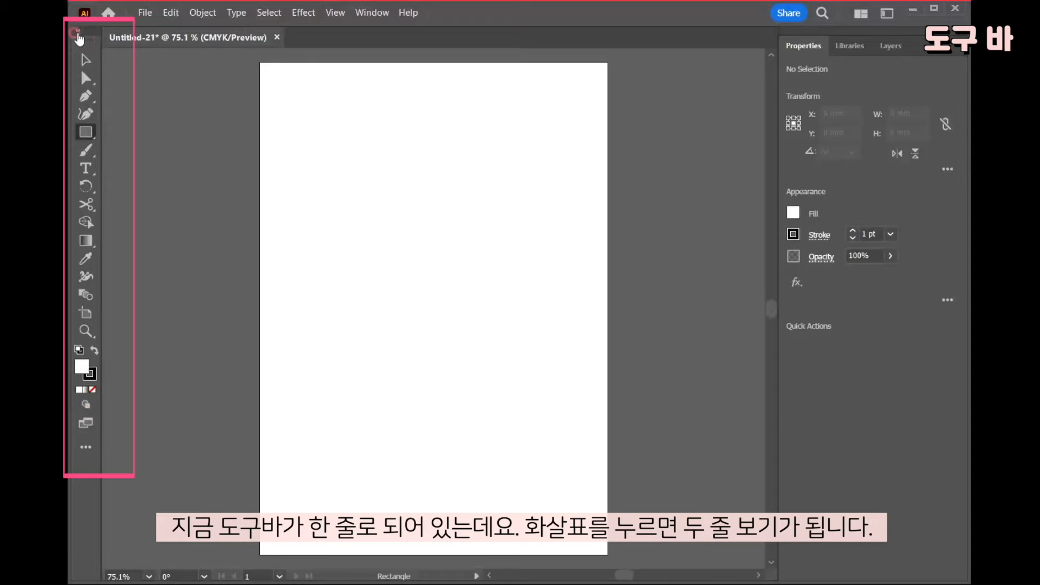
Switch the toolbar between its one-column and two-column views, leaving it in two columns.
click(76, 33)
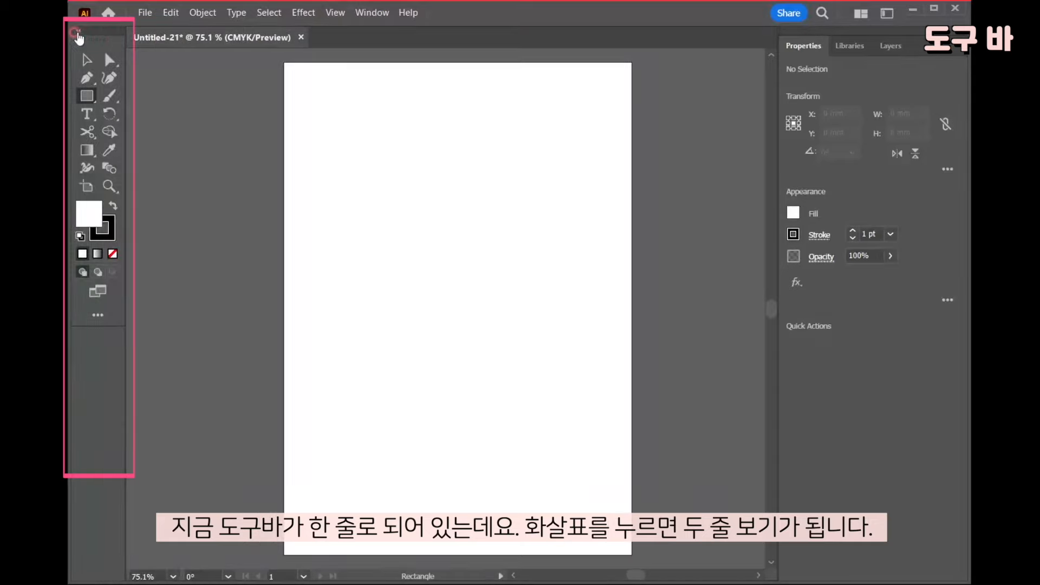
click(76, 34)
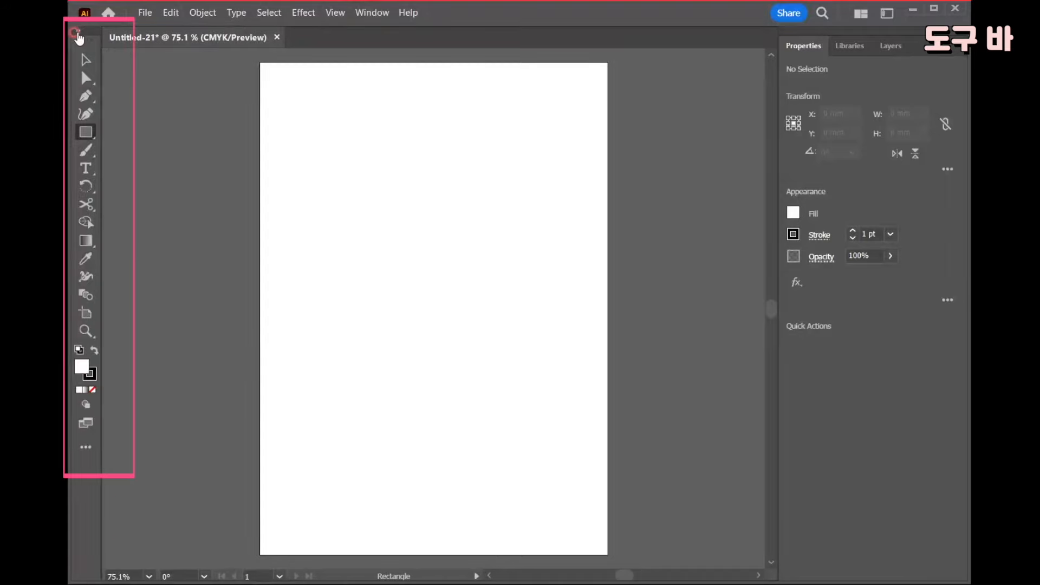
click(77, 34)
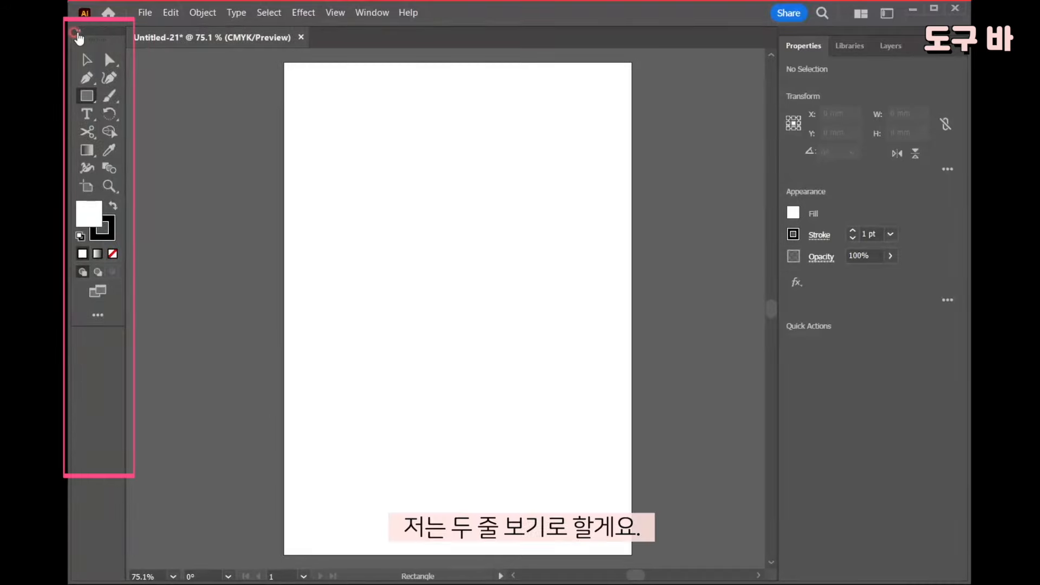
Open the complete list of available tools from the toolbar.
click(84, 211)
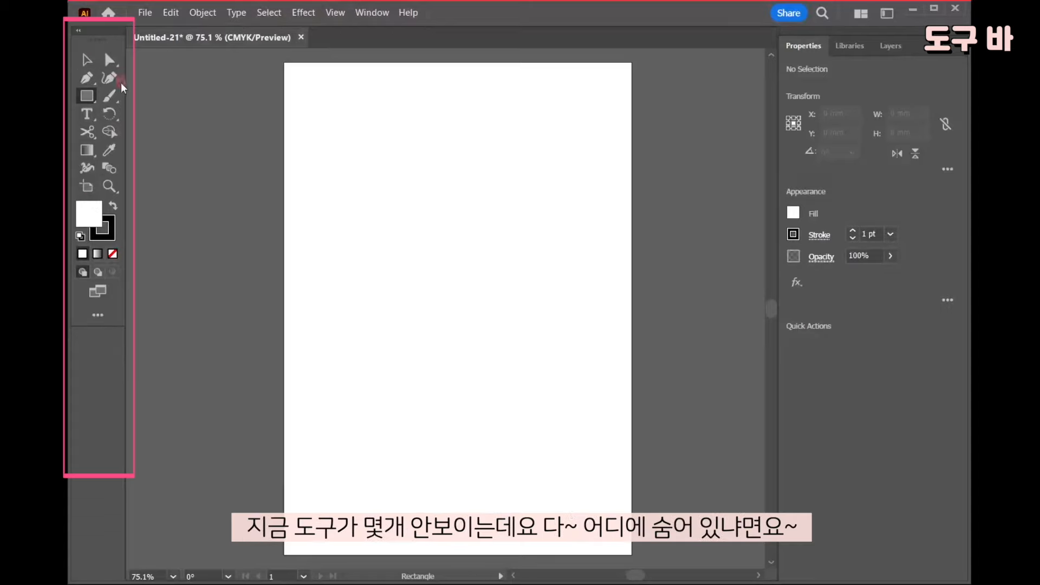
click(108, 187)
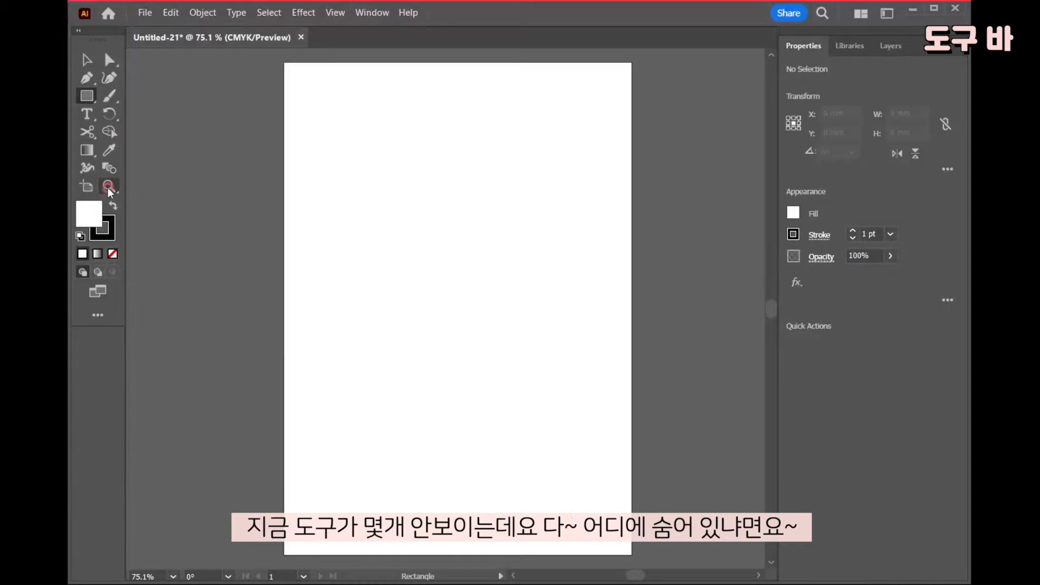
click(95, 317)
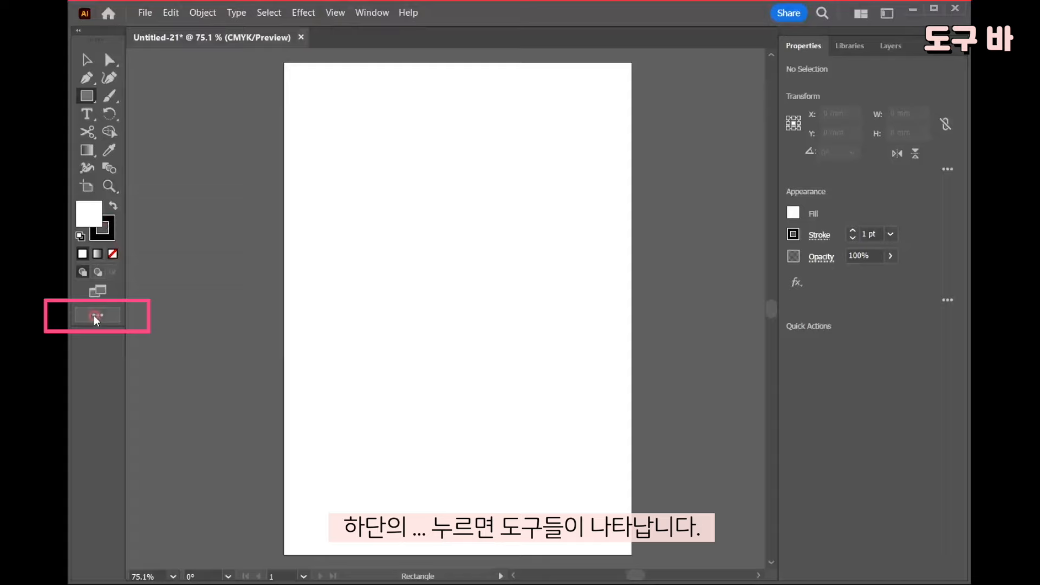
click(94, 317)
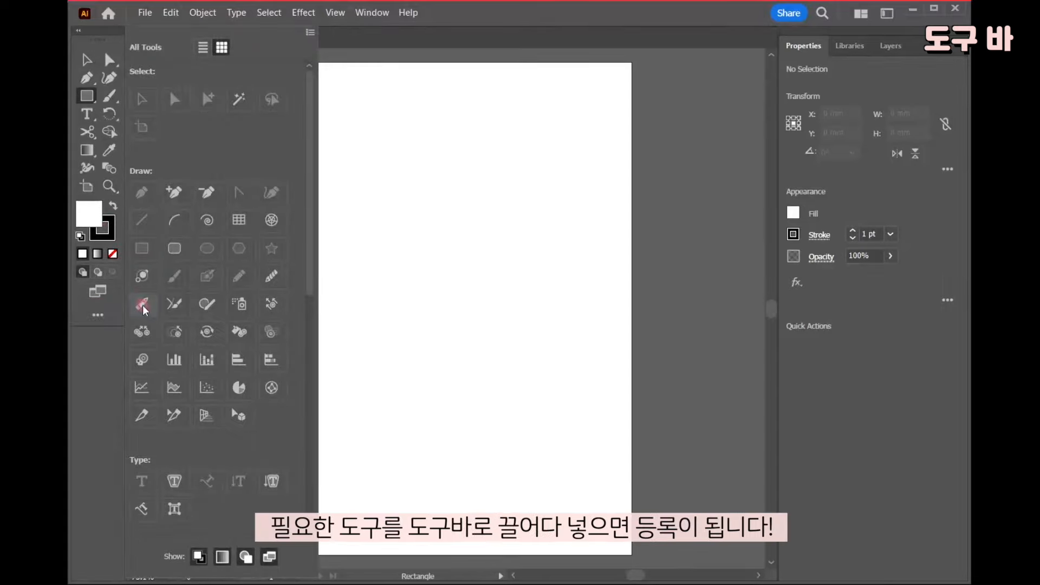
Try adding the Path Eraser tool and another drawing tool to the toolbar, and take them out again.
mouse_move(143, 308)
mouse_down()
mouse_move(116, 218)
mouse_move(88, 205)
mouse_up()
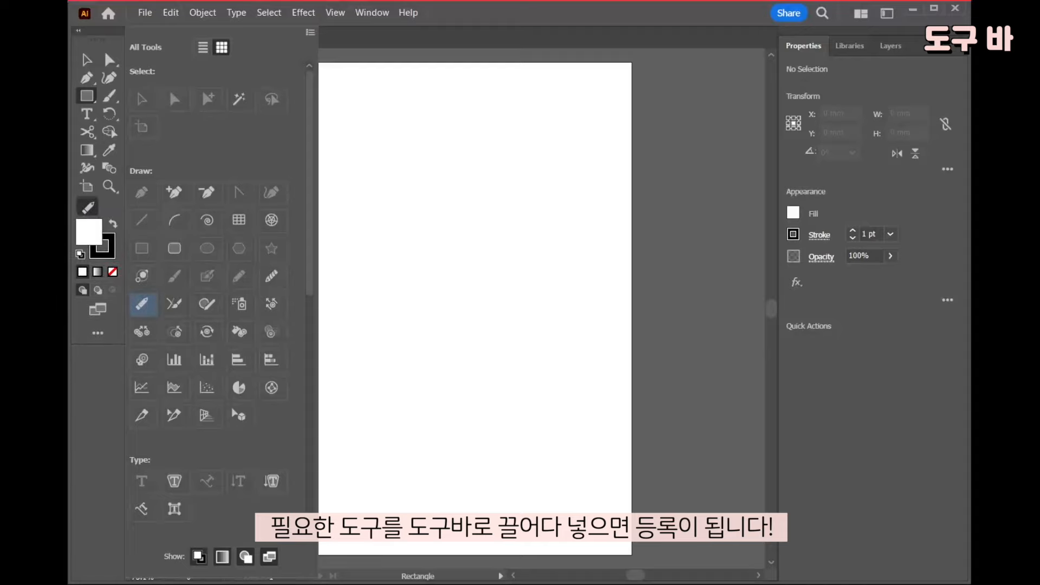
drag(207, 303, 109, 205)
drag(178, 362, 204, 261)
click(88, 210)
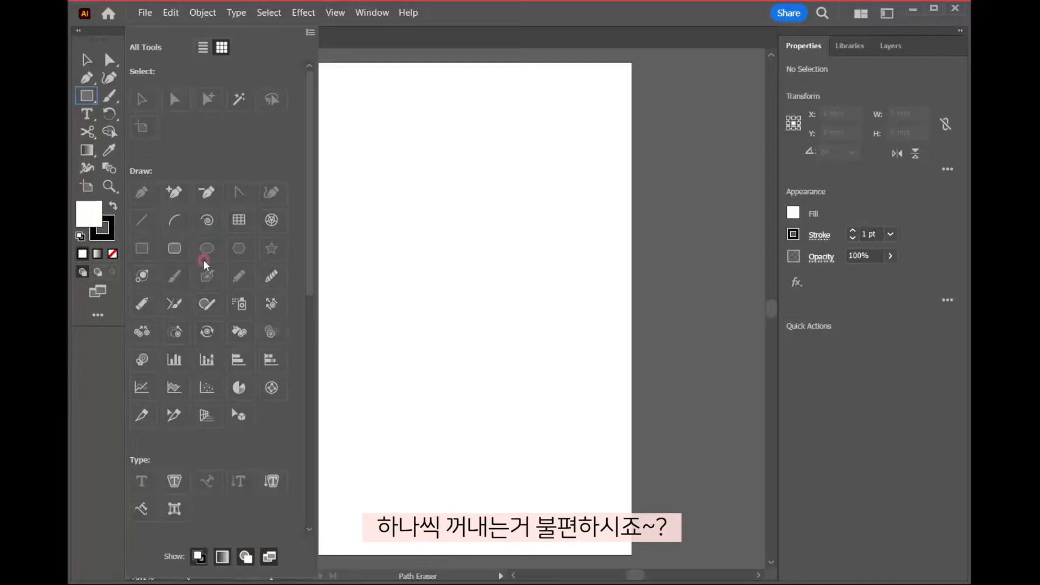
click(177, 278)
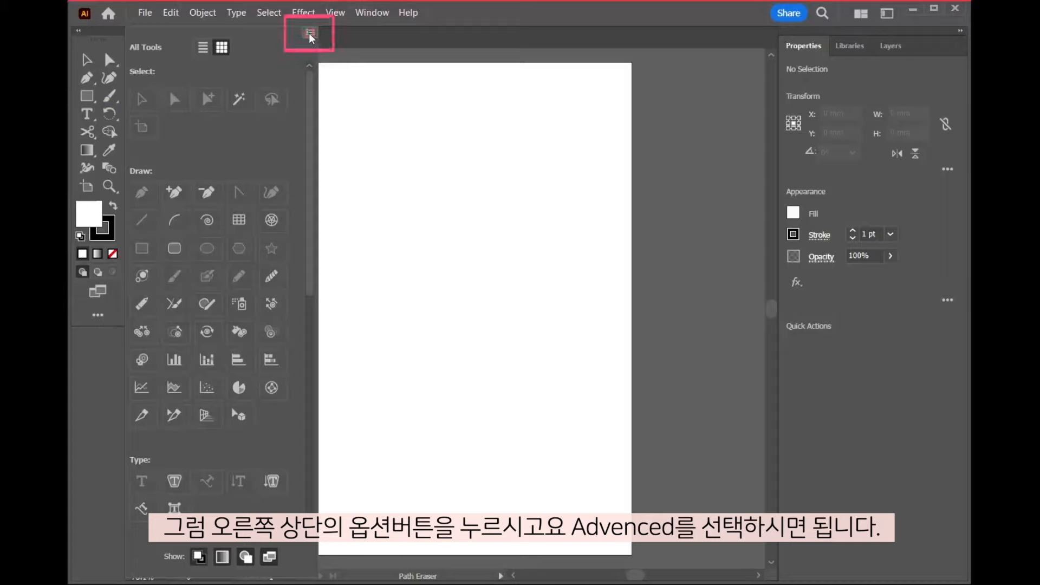
Switch the toolbar from the Basic to the Advanced tool set.
click(310, 33)
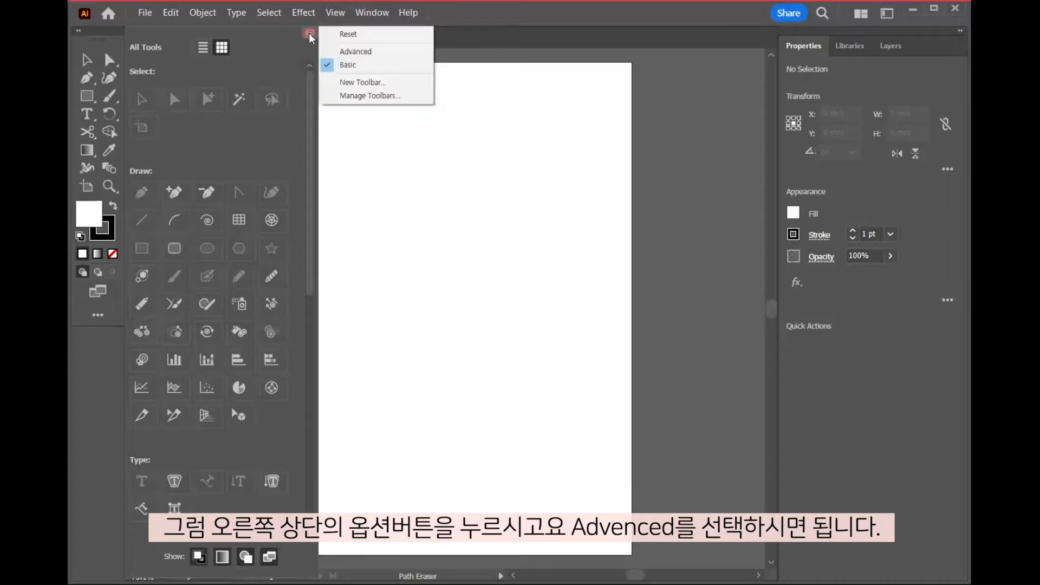
click(374, 53)
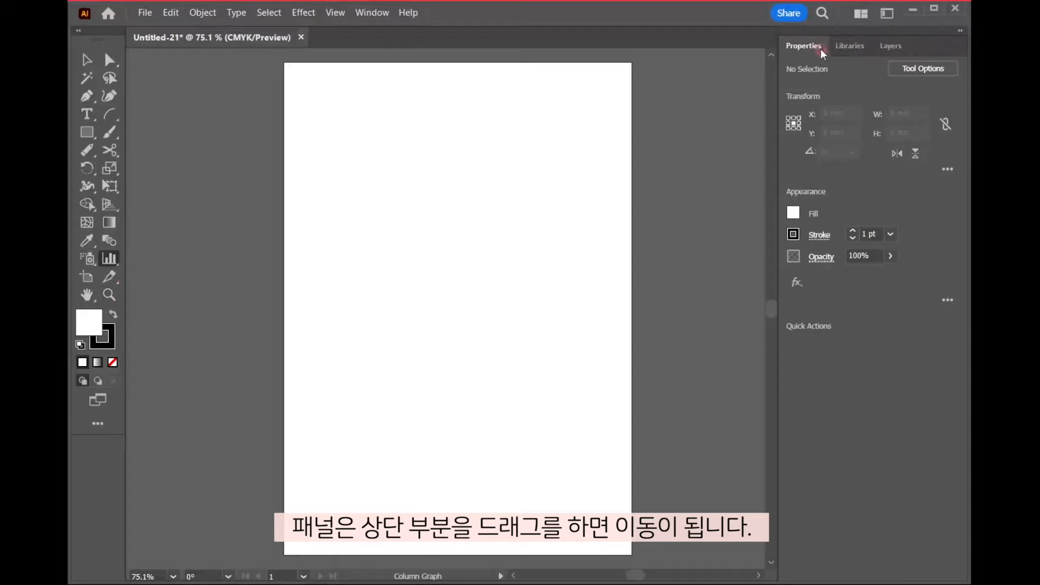
Detach the Properties panel and the toolbar from their docks and float them over the artboard.
drag(825, 54, 504, 69)
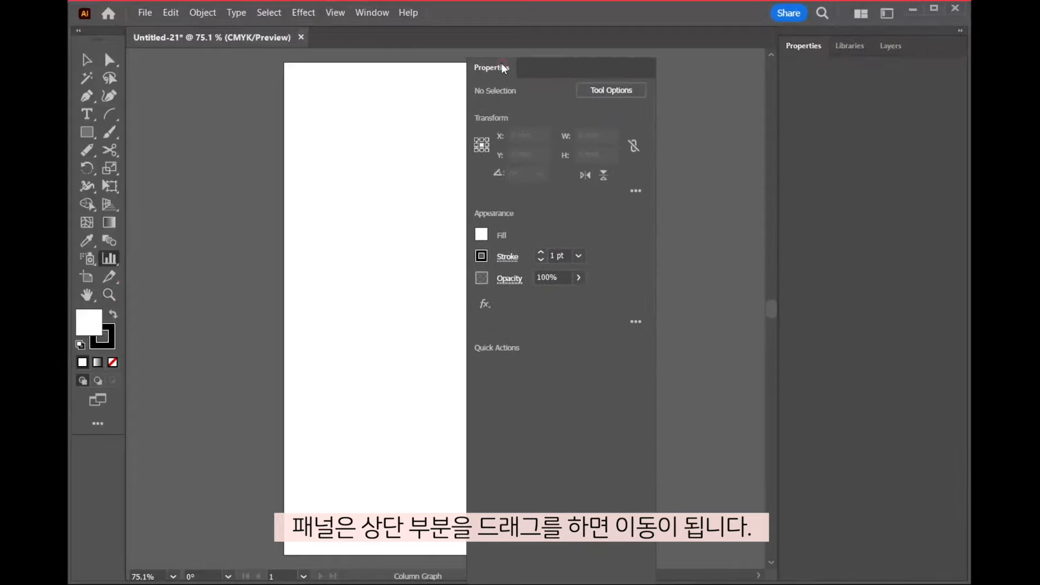
drag(99, 43, 376, 89)
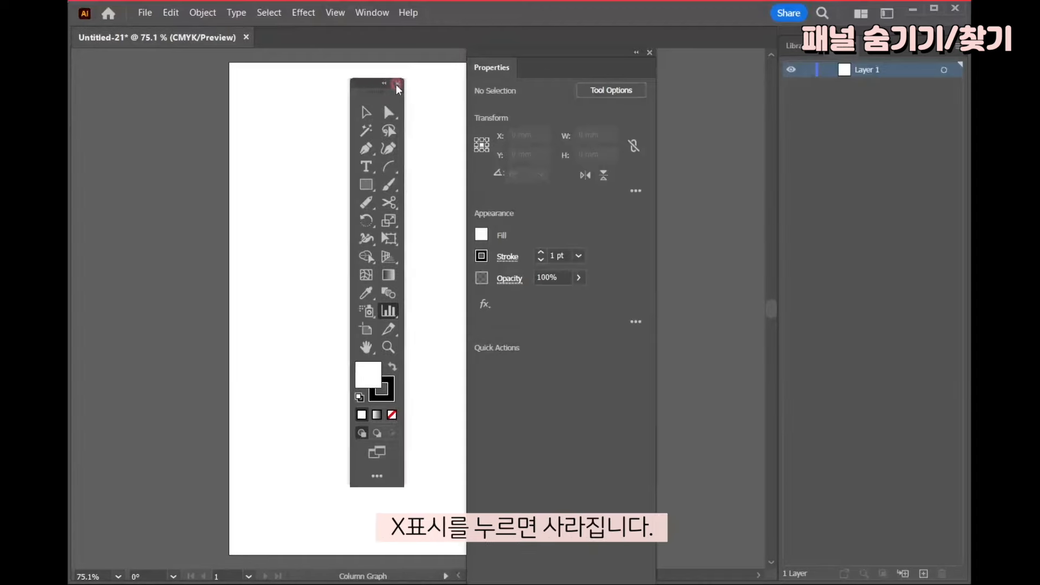
mouse_move(613, 52)
mouse_down()
mouse_move(613, 64)
mouse_move(619, 45)
mouse_up()
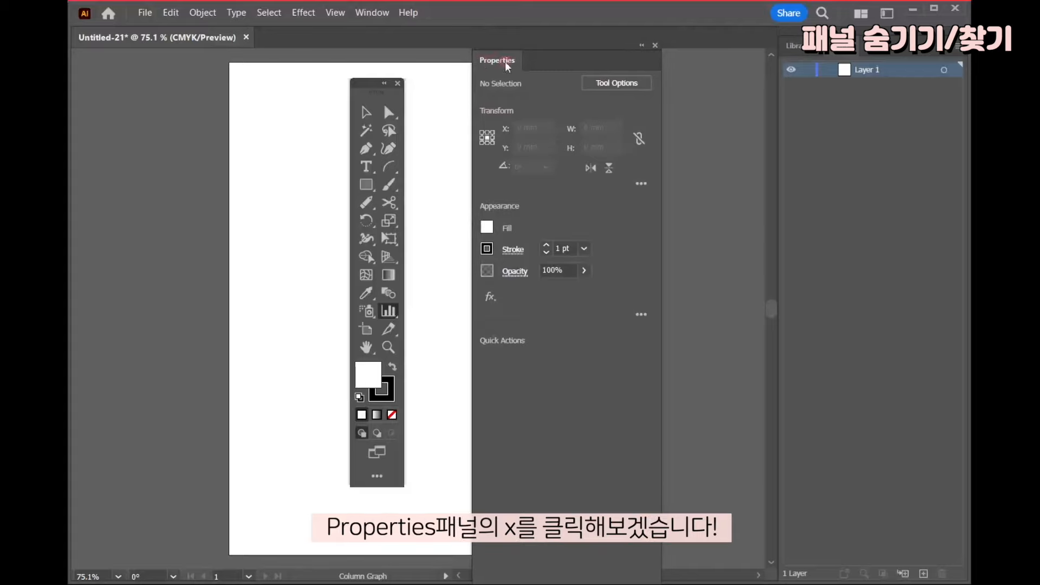
Close the floating Properties panel and show it again.
click(656, 45)
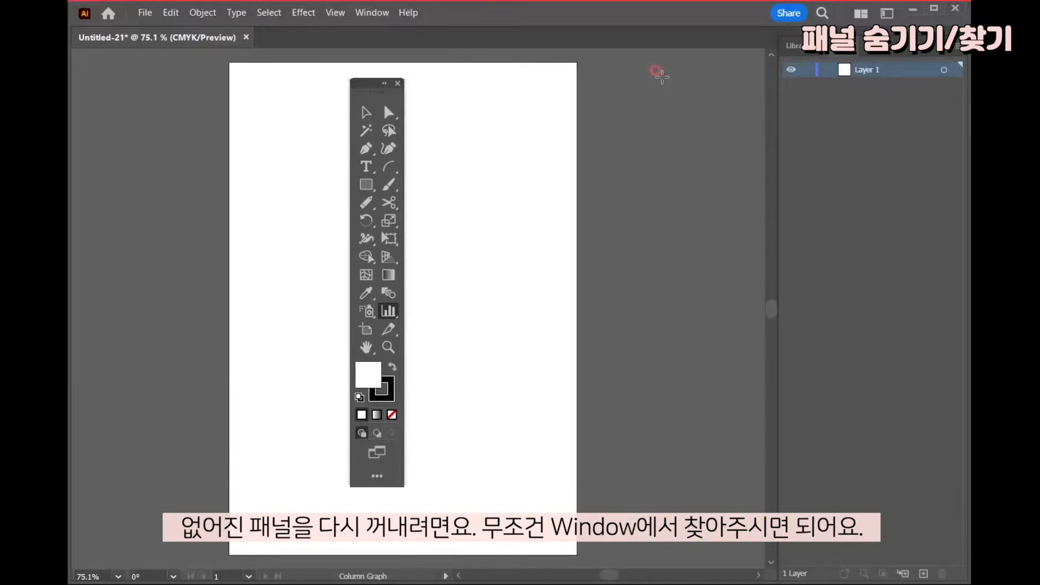
click(373, 14)
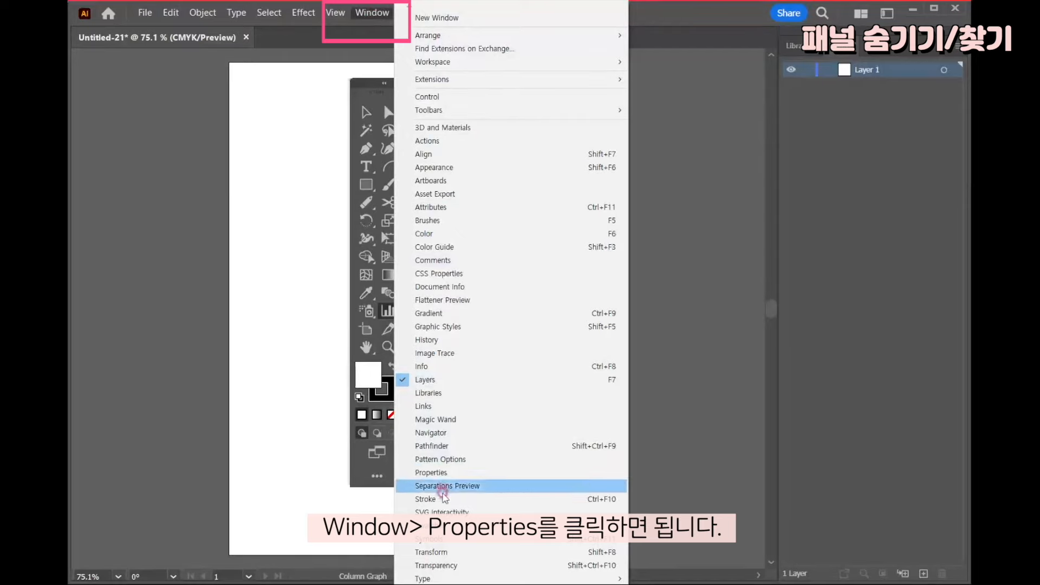
click(455, 472)
Dock the Properties panel between Libraries and Layers and dock the toolbar back beside the canvas.
drag(503, 63, 831, 47)
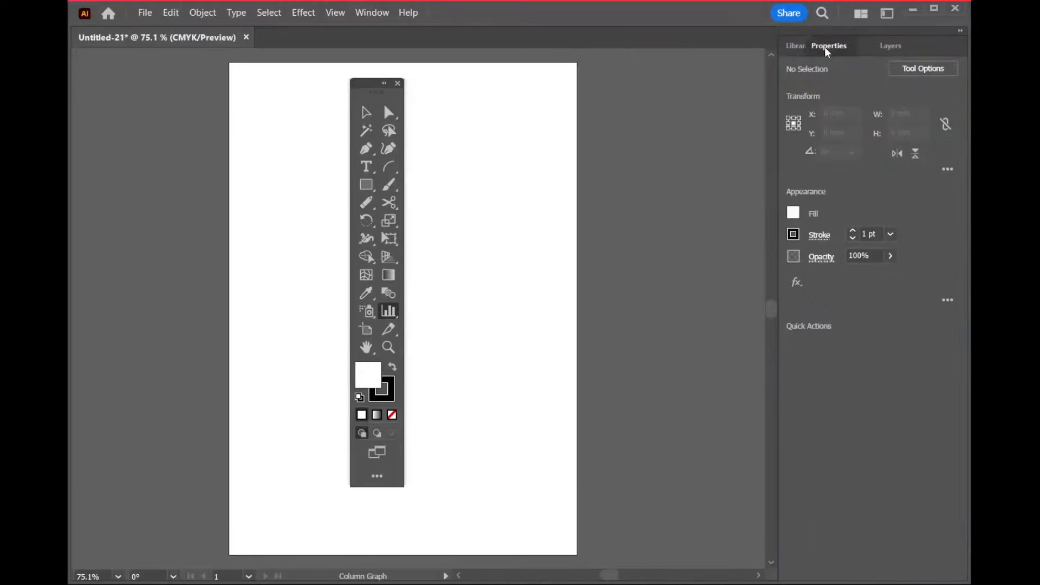
drag(388, 90, 250, 162)
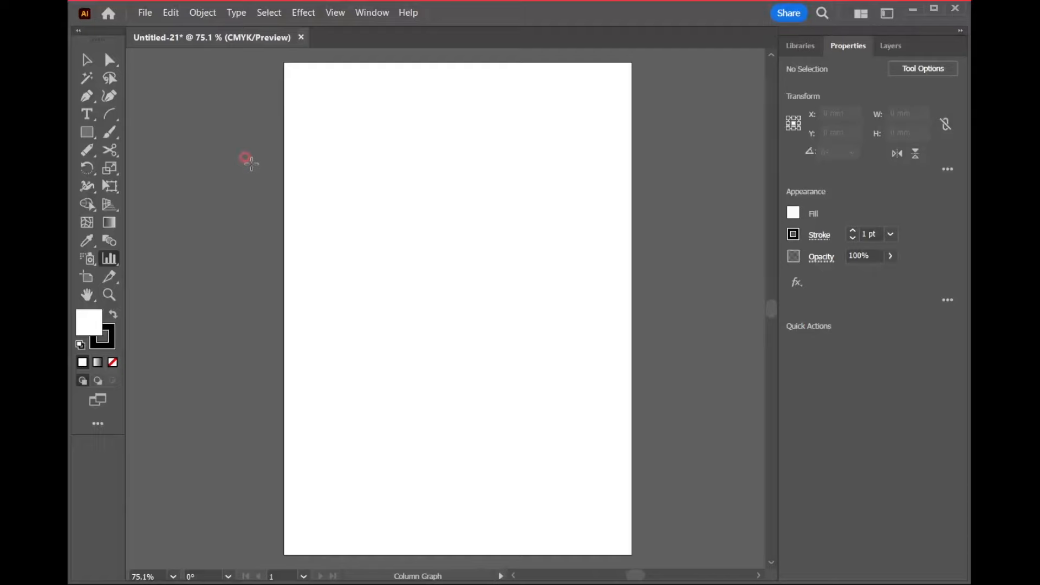
Set the interface brightness to the lightest option in the User Interface preferences.
click(171, 12)
mouse_move(233, 397)
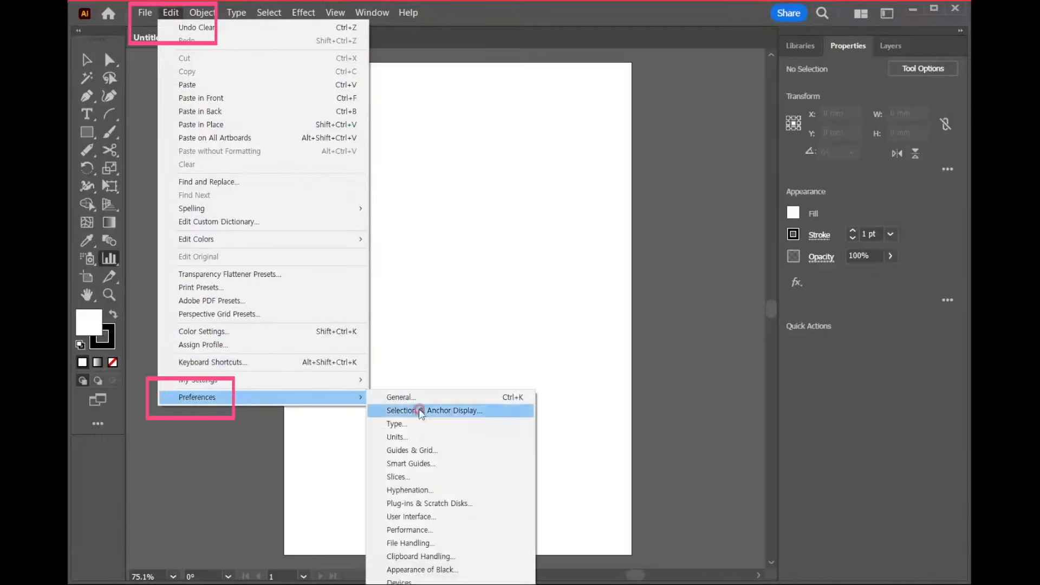
click(439, 518)
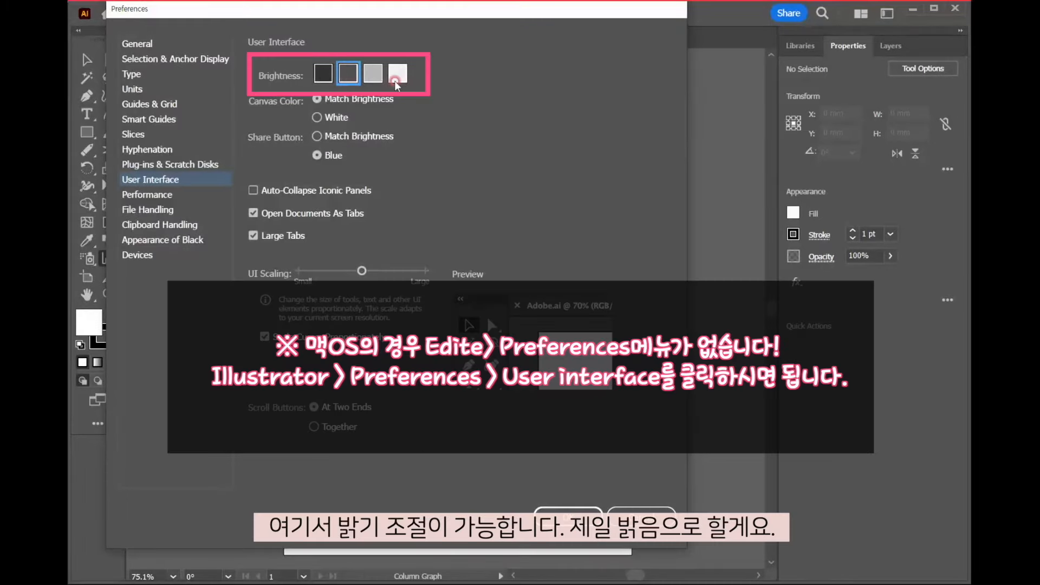
click(398, 78)
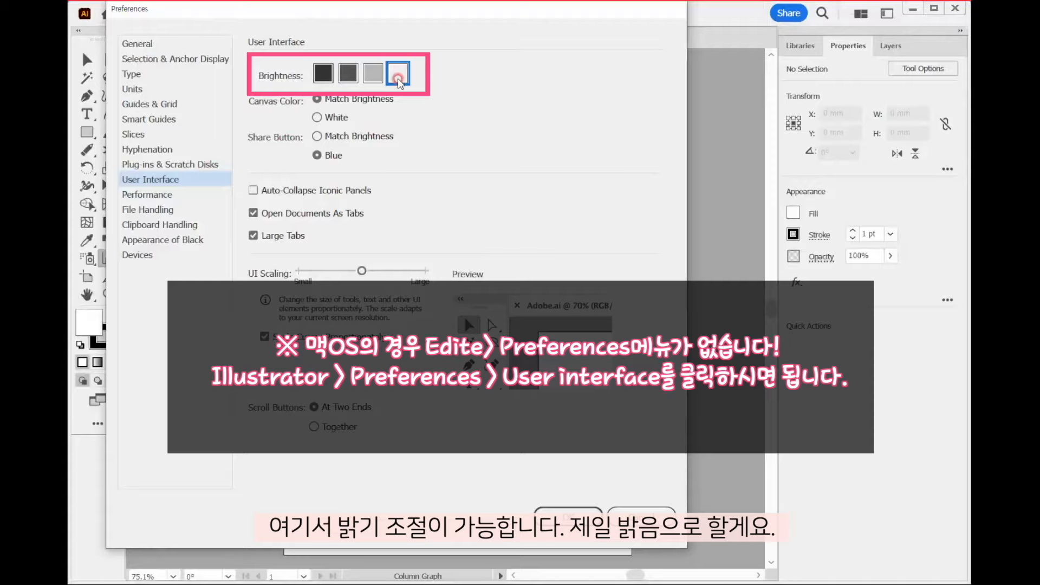
click(568, 511)
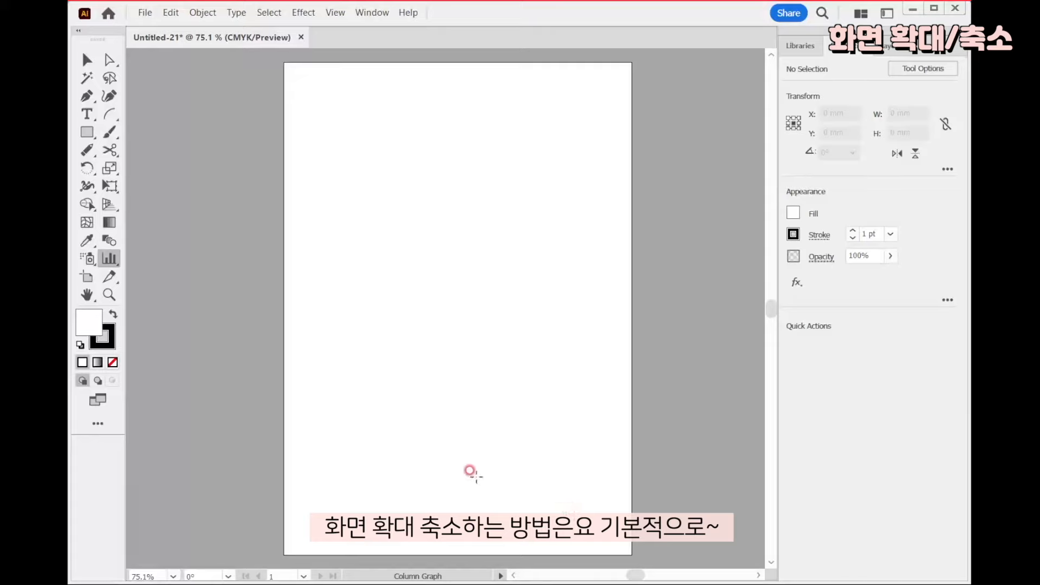
Magnify the artboard to 300% with the Zoom tool, and reduce the view again to about 70%.
click(108, 295)
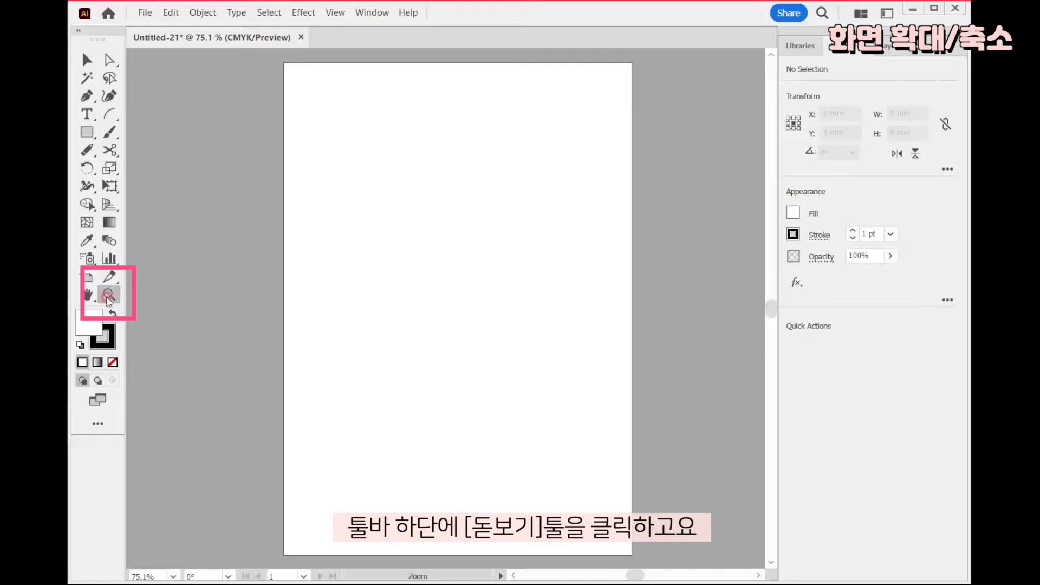
click(440, 250)
click(441, 250)
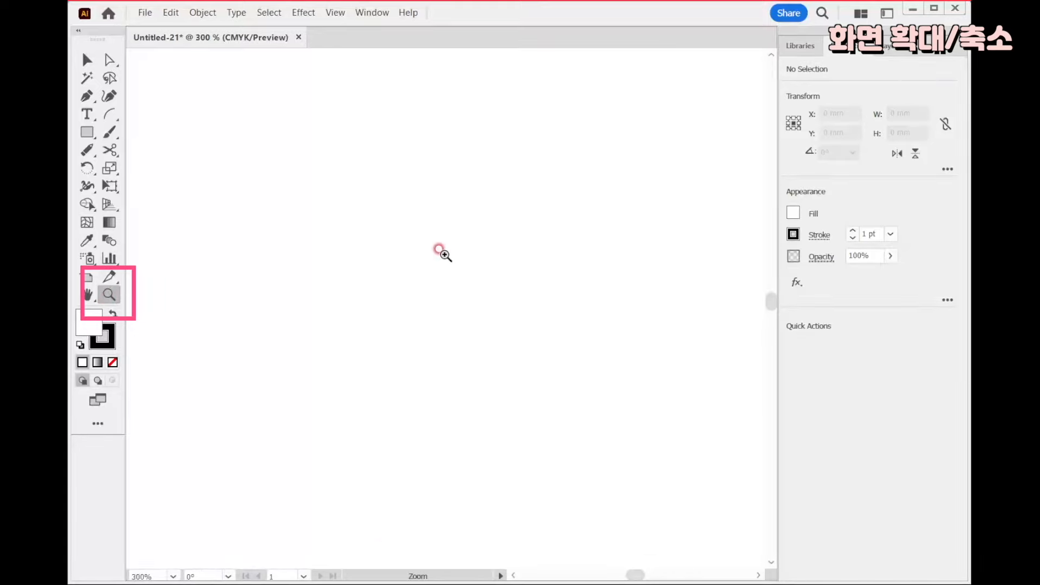
alt+click(441, 250)
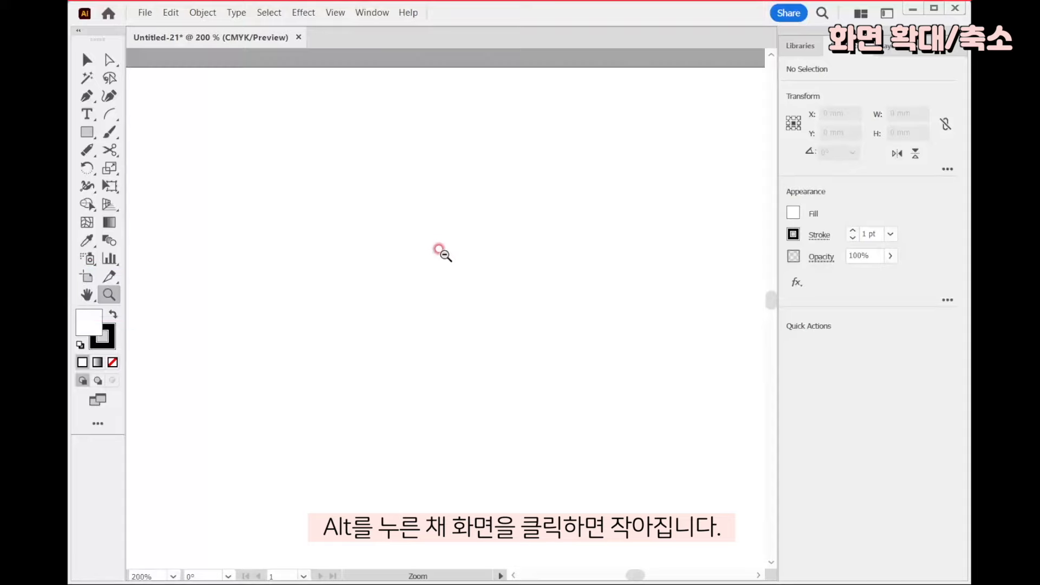
alt+click(440, 250)
alt+click(439, 318)
alt+click(440, 451)
drag(360, 308, 383, 260)
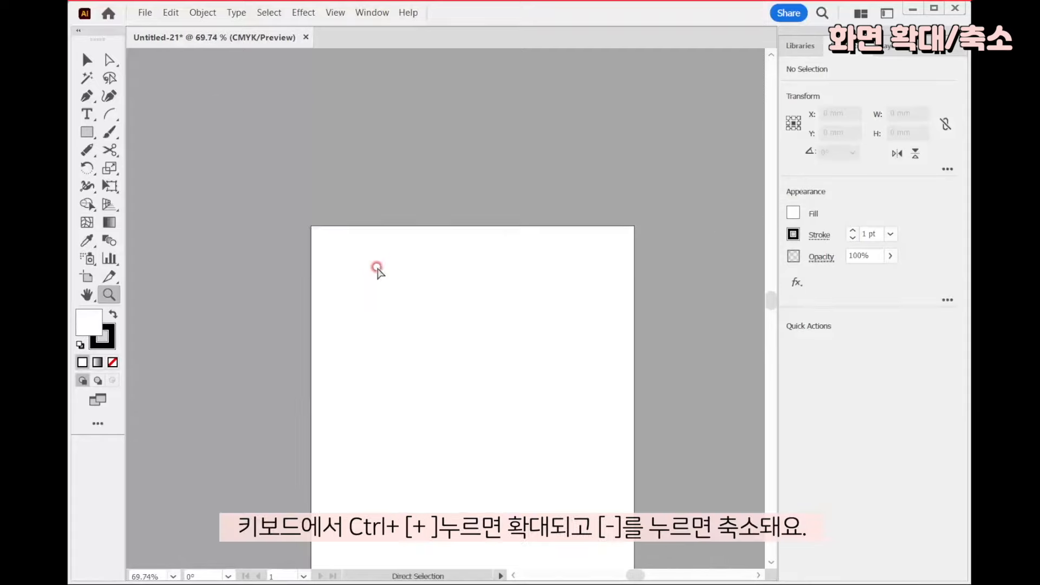
Zoom the view in to 300%, out to 50% and back in to 200%.
key(ctrl+plus)
key(ctrl+plus)
key(ctrl+plus)
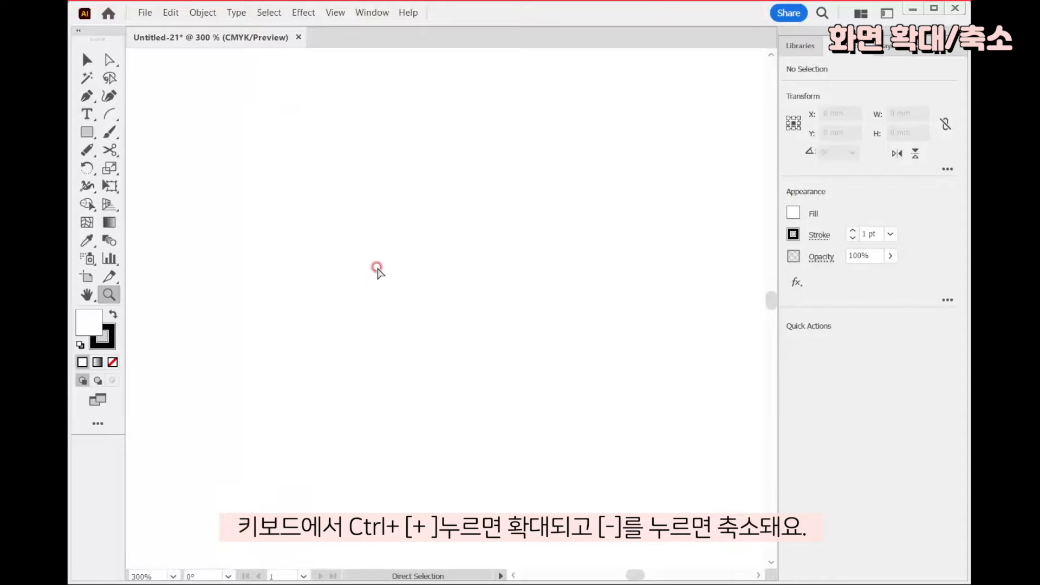
key(ctrl+minus)
key(ctrl+minus)
key(ctrl+minus)
key(ctrl+minus)
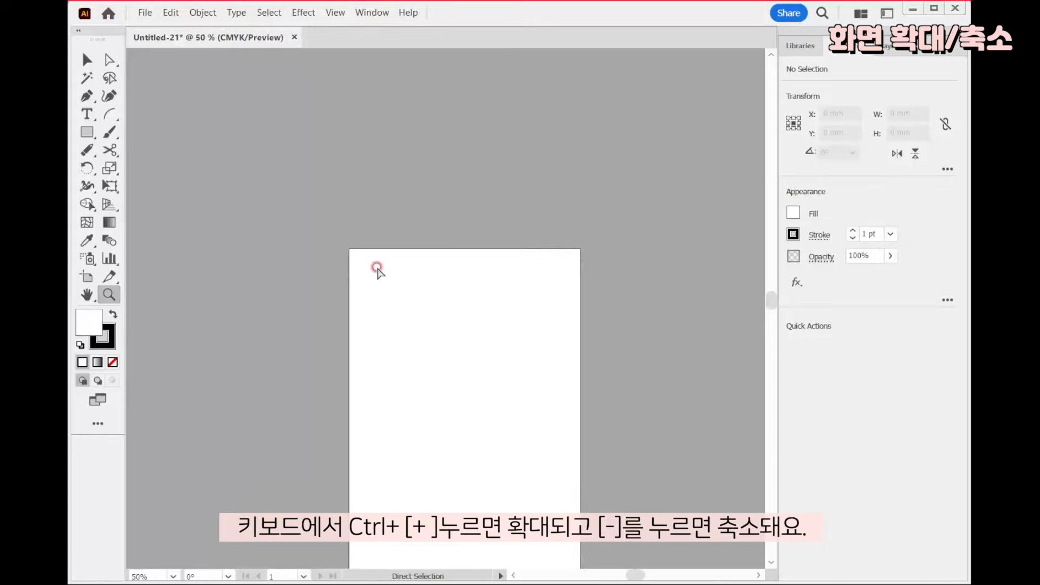
key(ctrl+plus)
key(ctrl+plus)
key(ctrl+plus)
key(ctrl+plus)
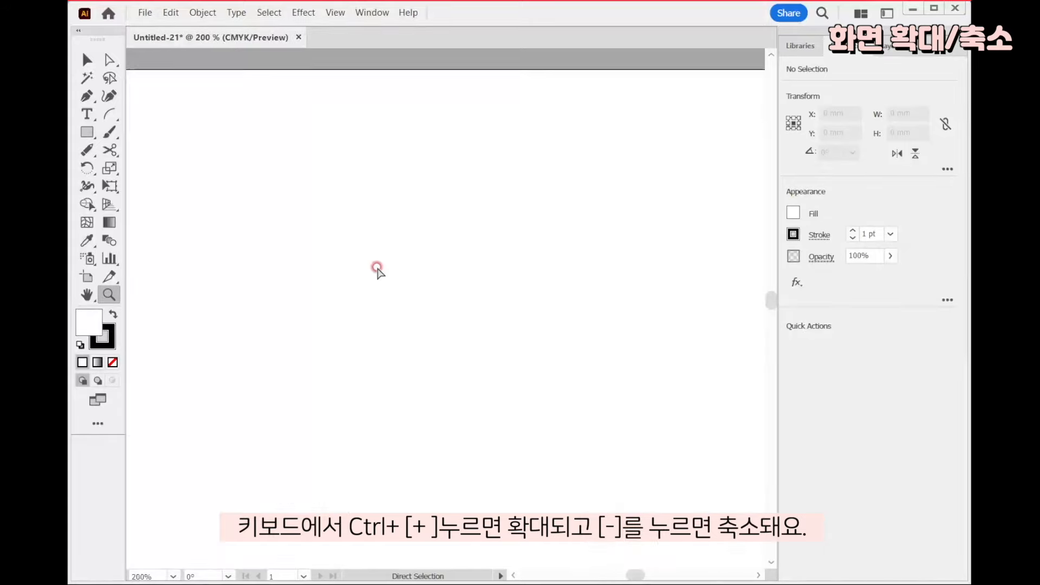
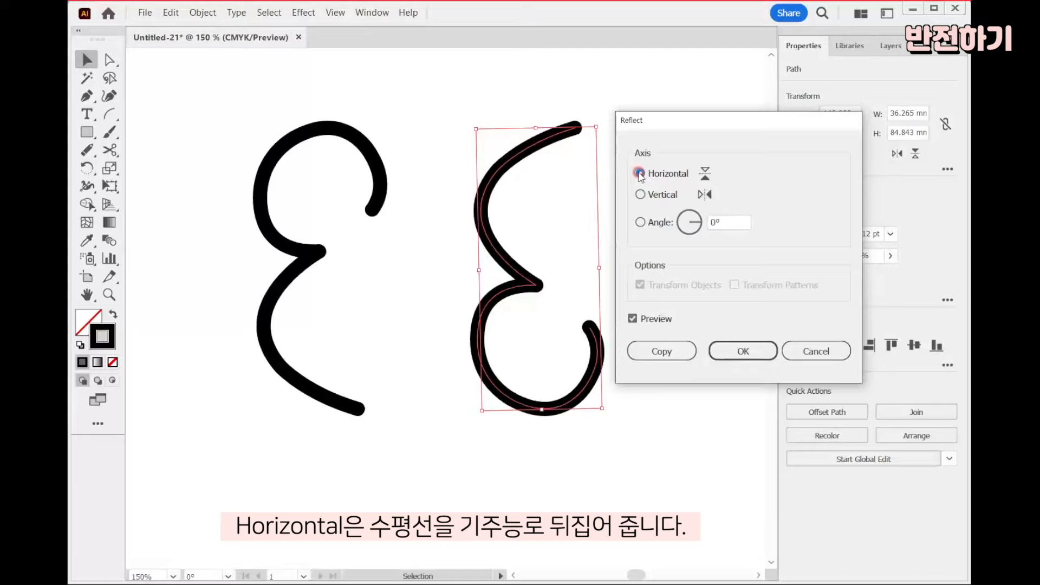
Reflect the selected copy of the curved path across the vertical axis so it mirrors the original.
click(650, 195)
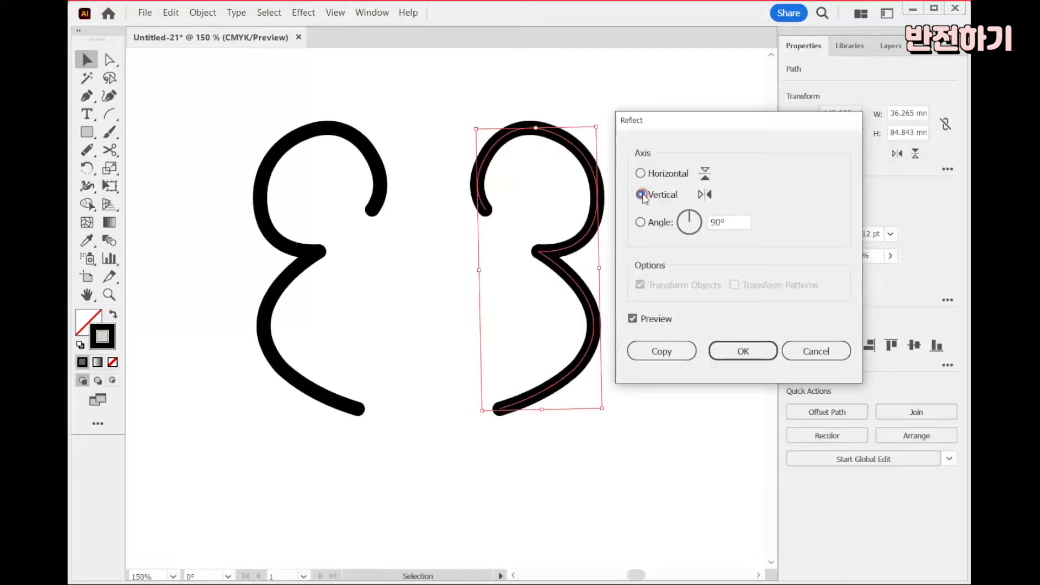
click(741, 353)
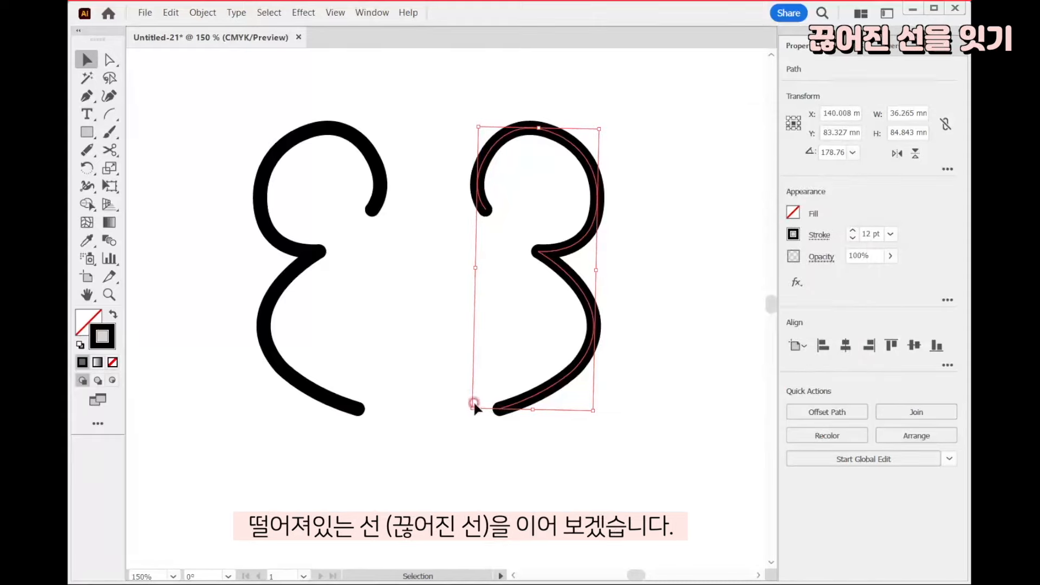
Try to connect the lower ends of the two mirrored paths with a curved Pen tool segment, and undo it.
click(110, 61)
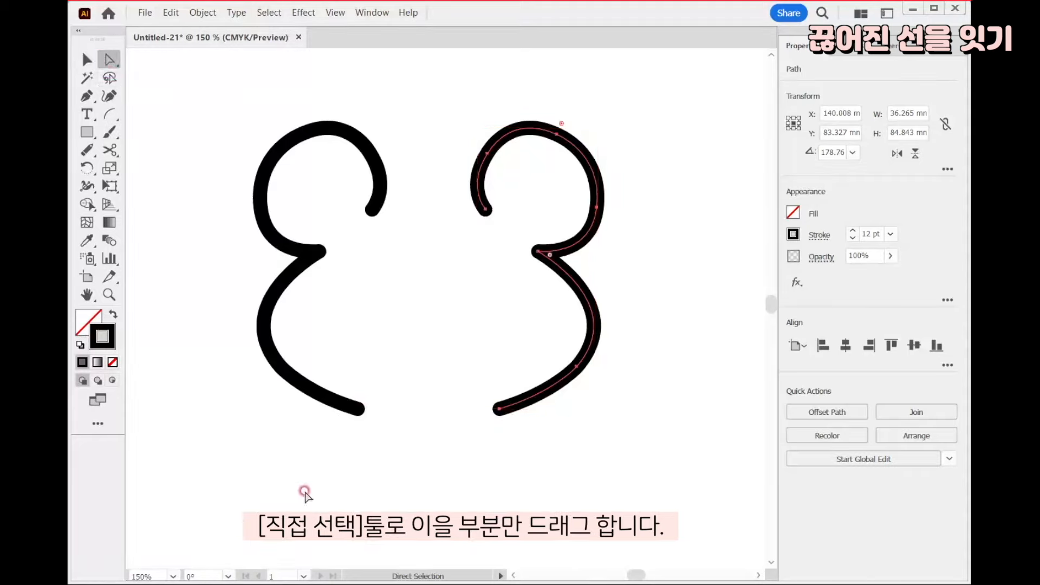
drag(337, 449, 529, 377)
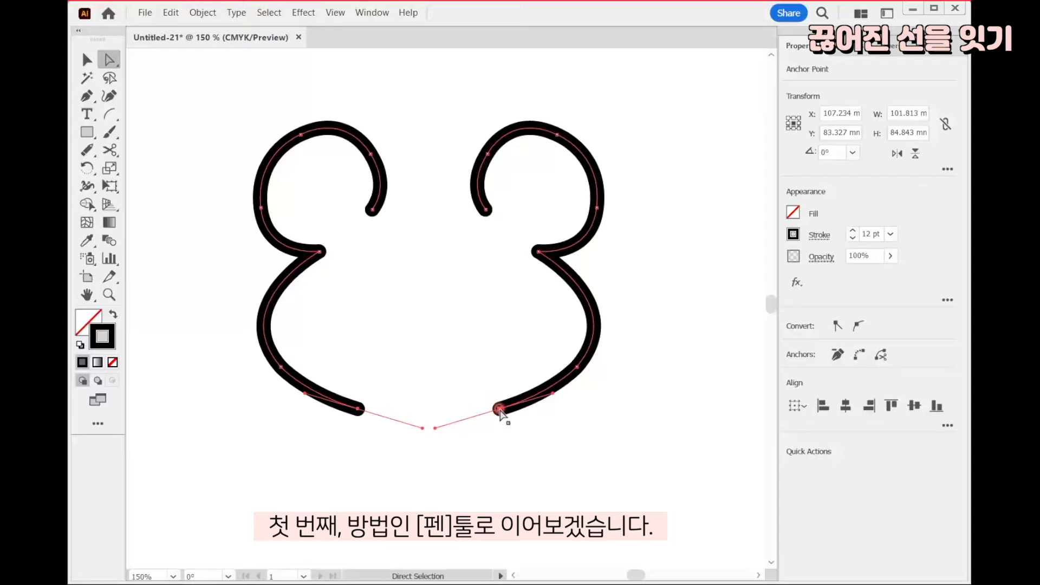
click(87, 97)
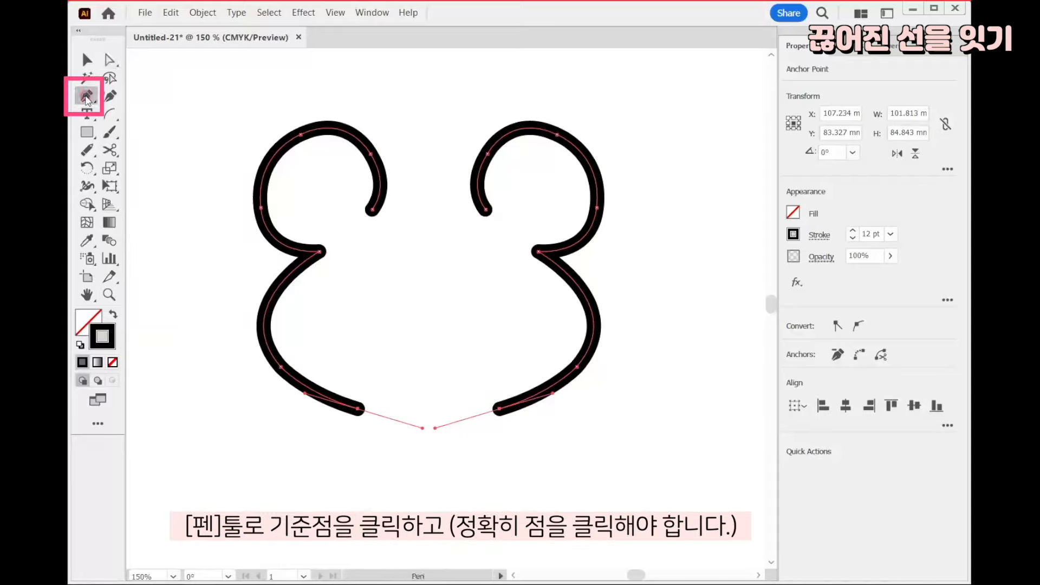
click(358, 409)
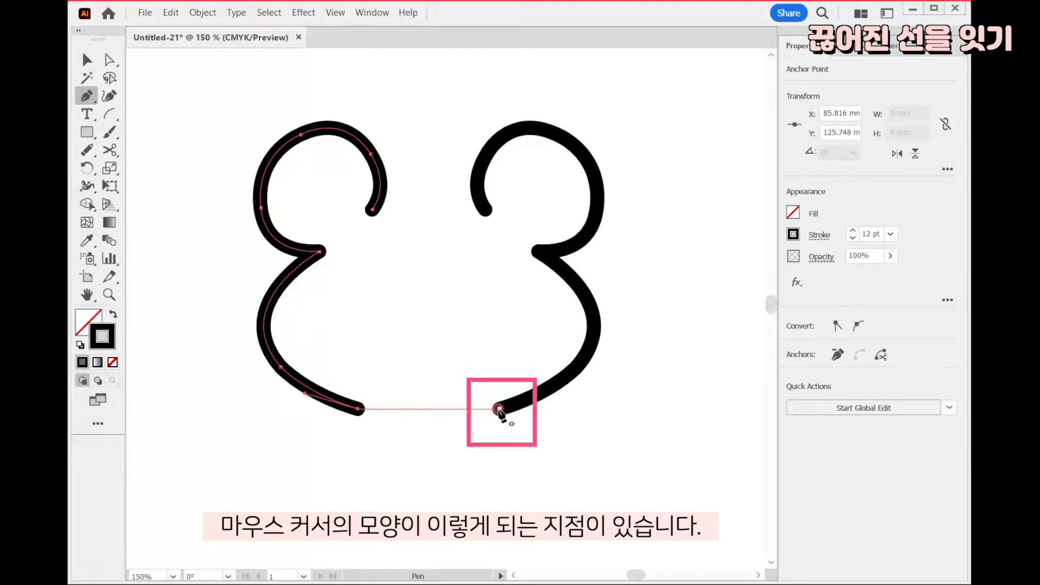
drag(498, 409, 564, 376)
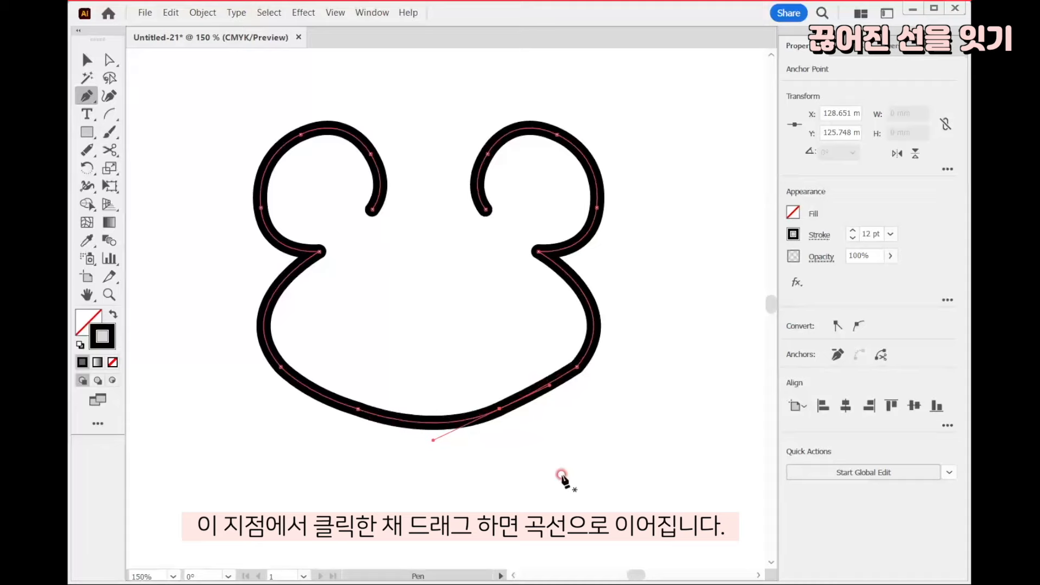
key(ctrl+z)
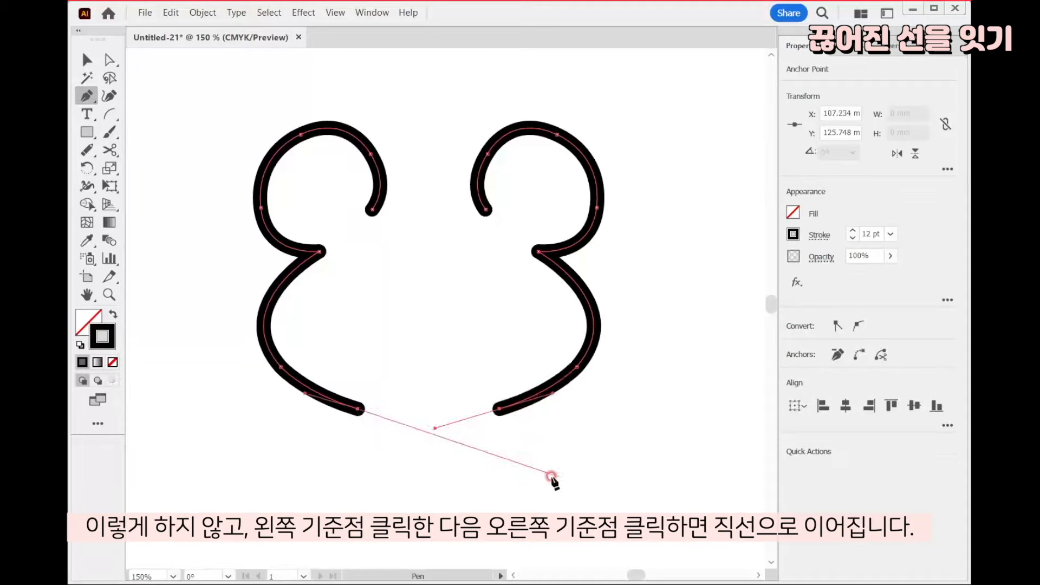
Try connecting the lower path ends with a straight Pen segment and with a shallower curve, undoing each attempt.
click(357, 408)
click(498, 409)
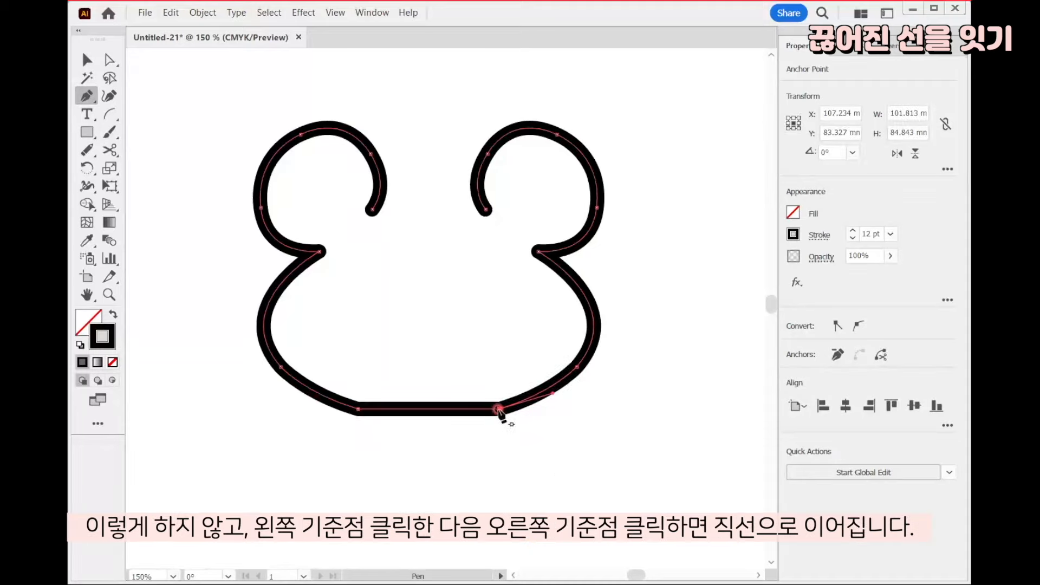
key(ctrl+z)
drag(498, 408, 545, 402)
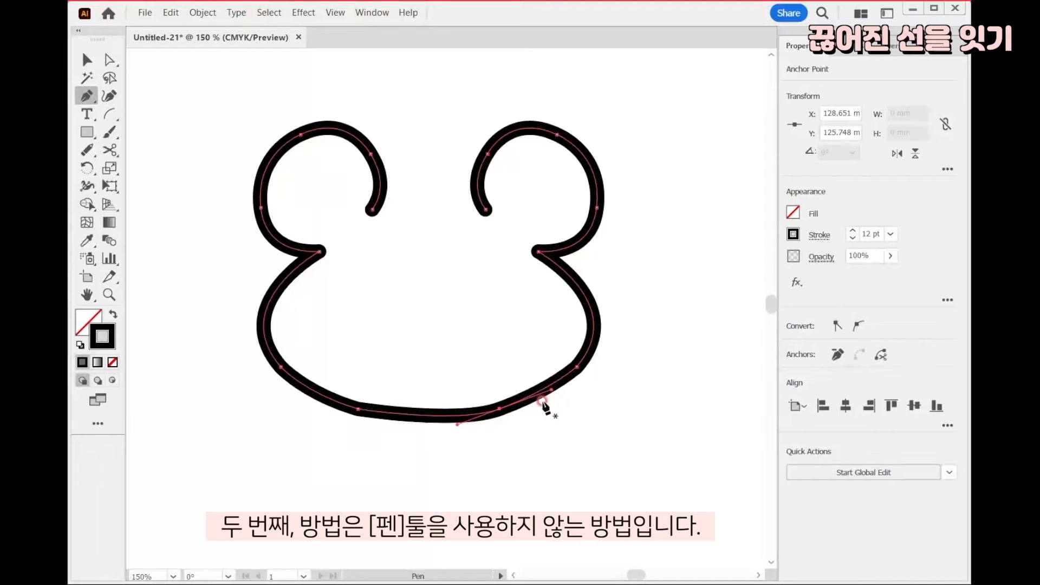
key(ctrl+z)
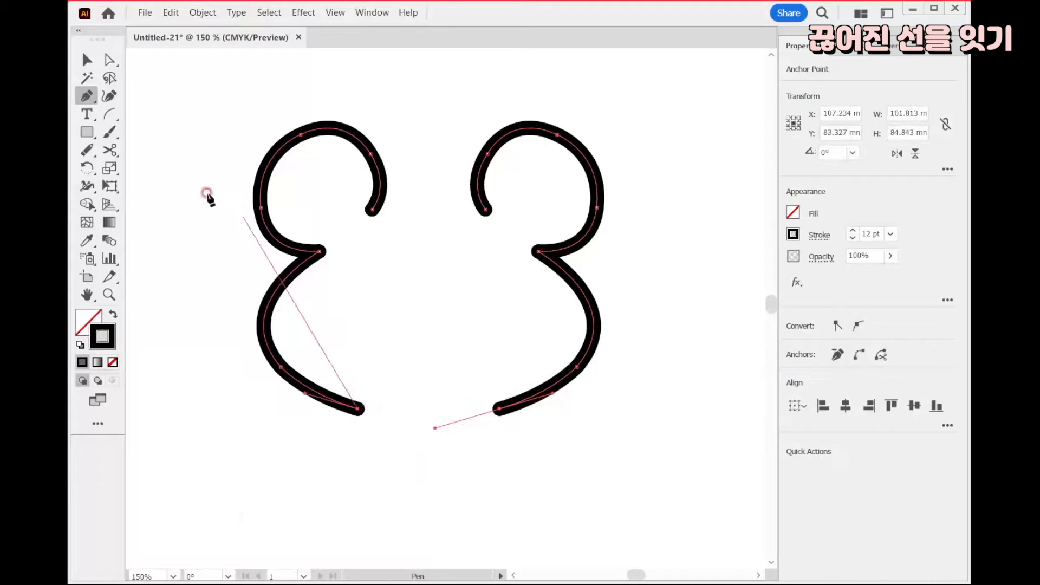
Select only the lower end points of both paths with Direct Selection and join them with a straight segment.
click(109, 60)
drag(335, 461, 523, 385)
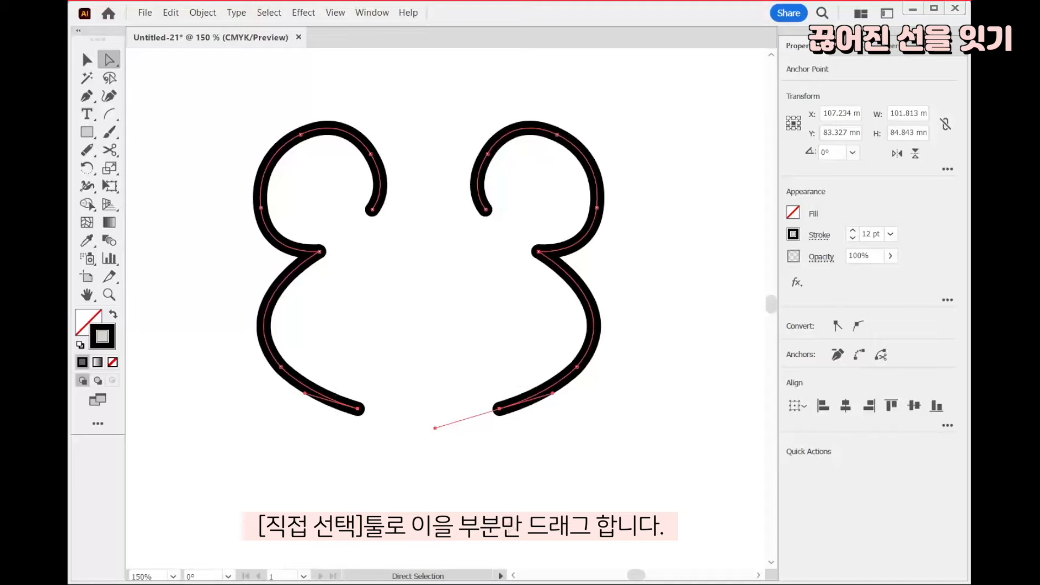
key(ctrl+j)
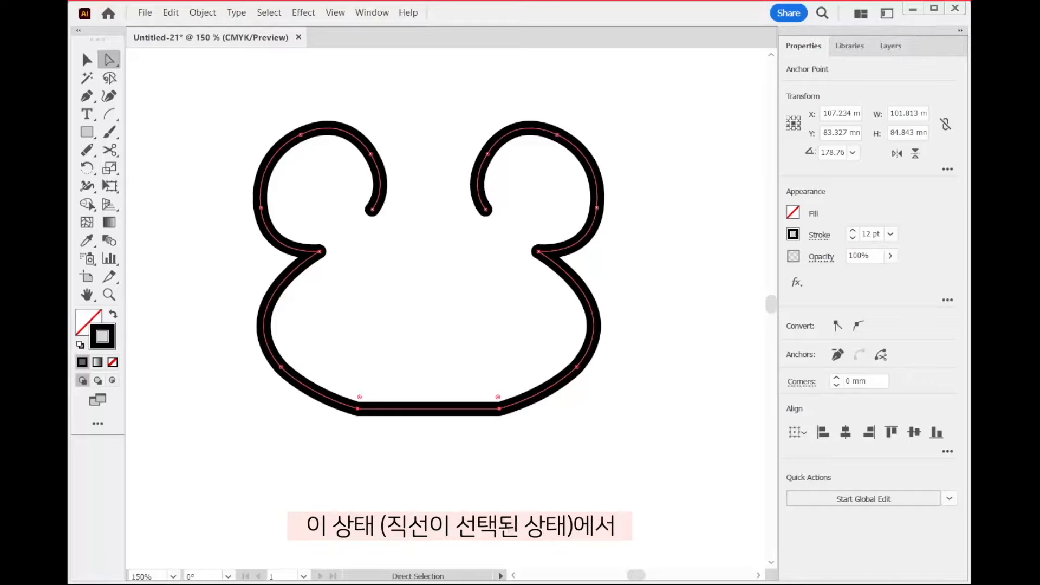
Convert the two selected bottom anchor points to smooth so the straight chin segment becomes a curve.
click(834, 327)
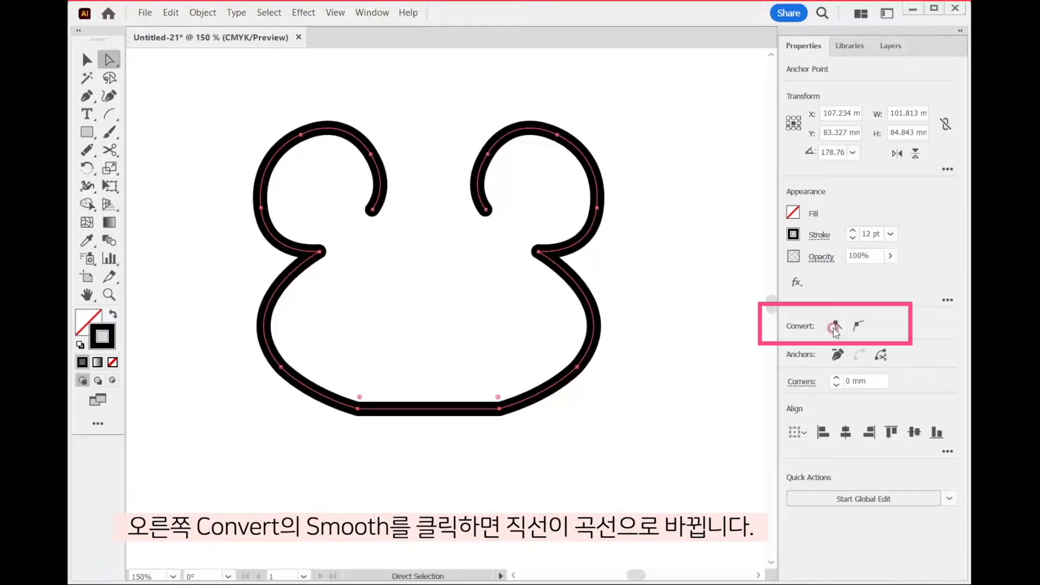
click(858, 326)
click(858, 327)
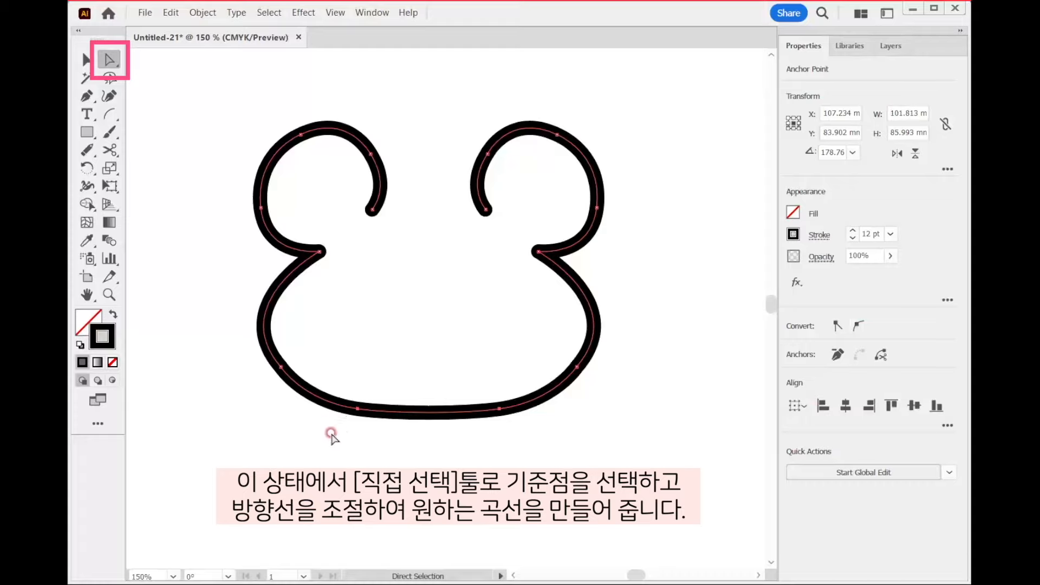
Round out the chin and lower left cheek by adjusting their anchor points and direction handles with Direct Selection.
click(395, 418)
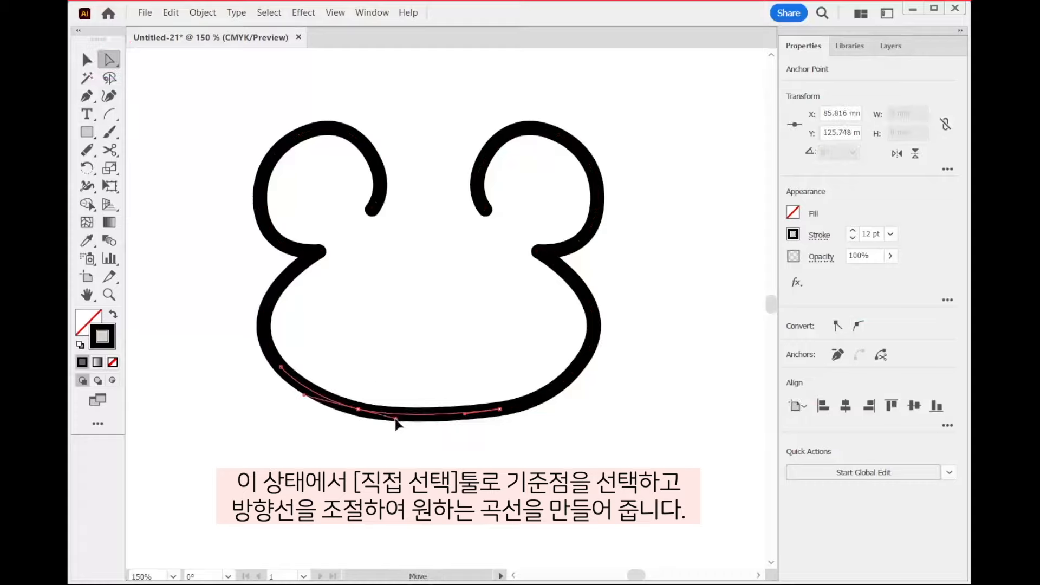
click(465, 418)
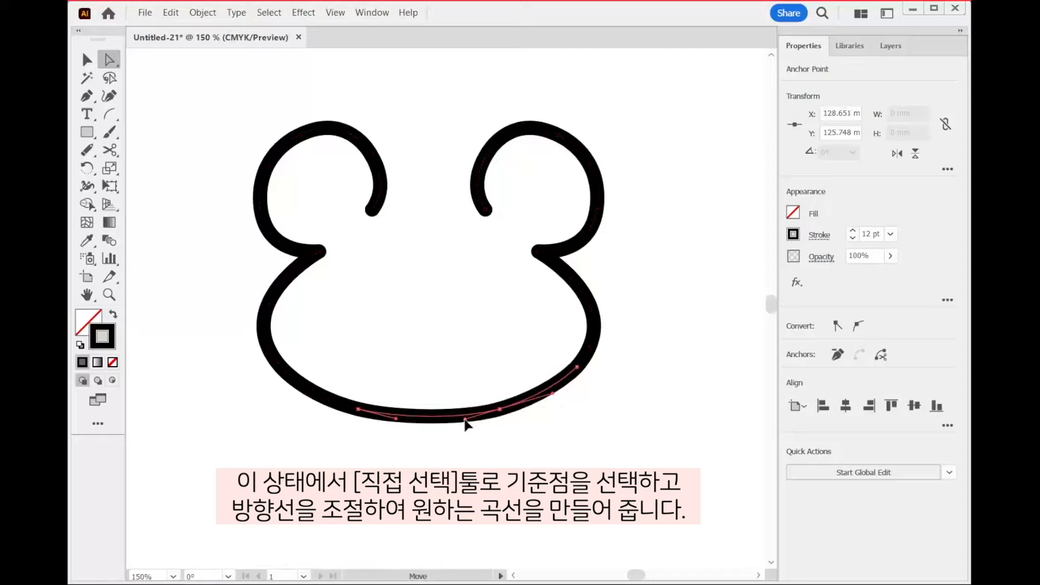
drag(521, 433, 375, 393)
drag(300, 403, 295, 402)
drag(358, 417, 363, 419)
drag(500, 418, 497, 418)
click(280, 366)
drag(225, 300, 233, 296)
click(597, 487)
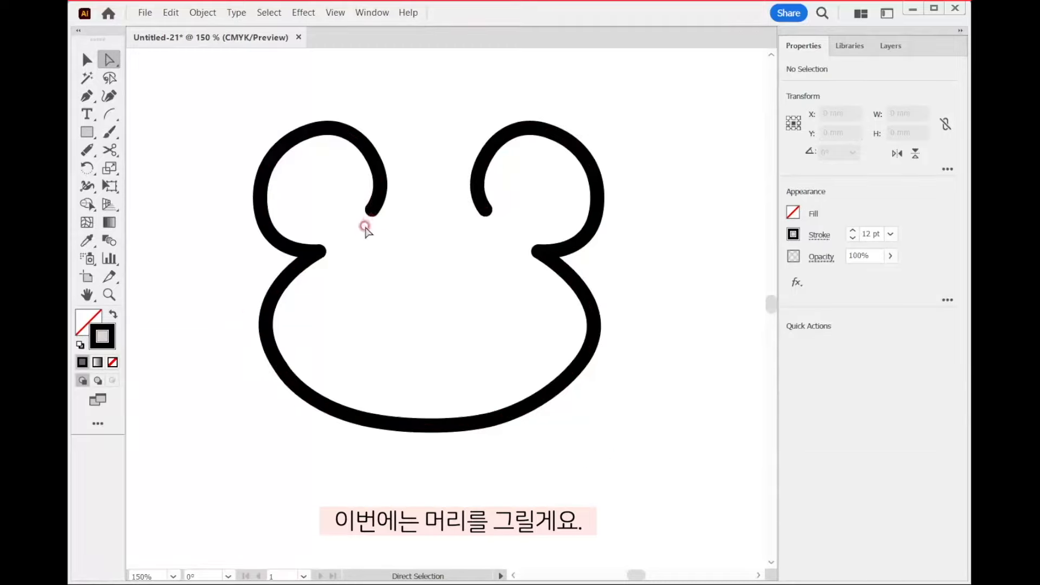
Draw a separate upward-arching Pen path between the two ears as the top of the head.
click(87, 96)
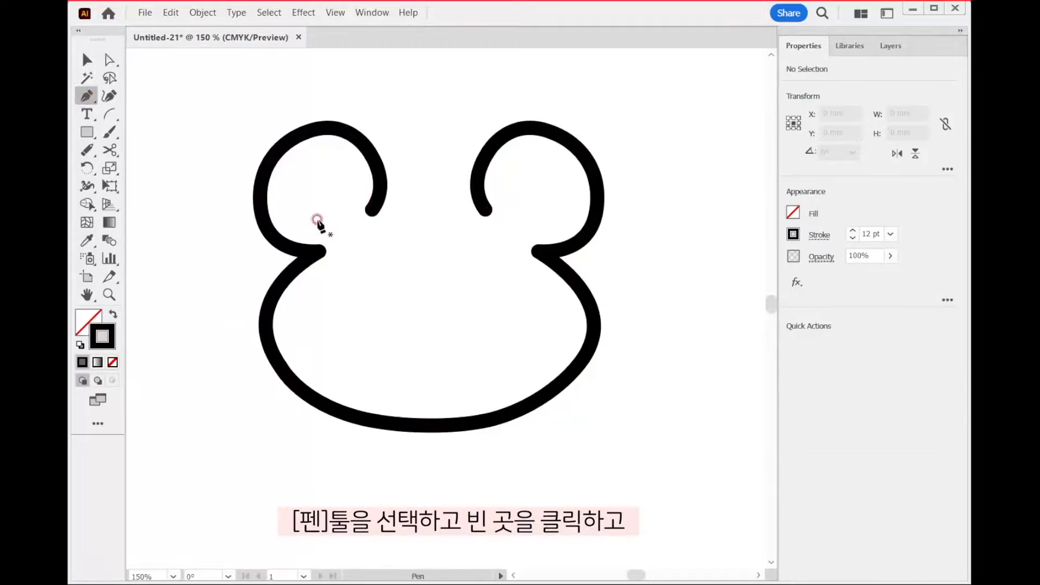
click(353, 223)
drag(507, 223, 592, 267)
Move the head arc so it overlaps the inner ends of both ears, and deselect it.
click(86, 60)
drag(412, 205, 432, 229)
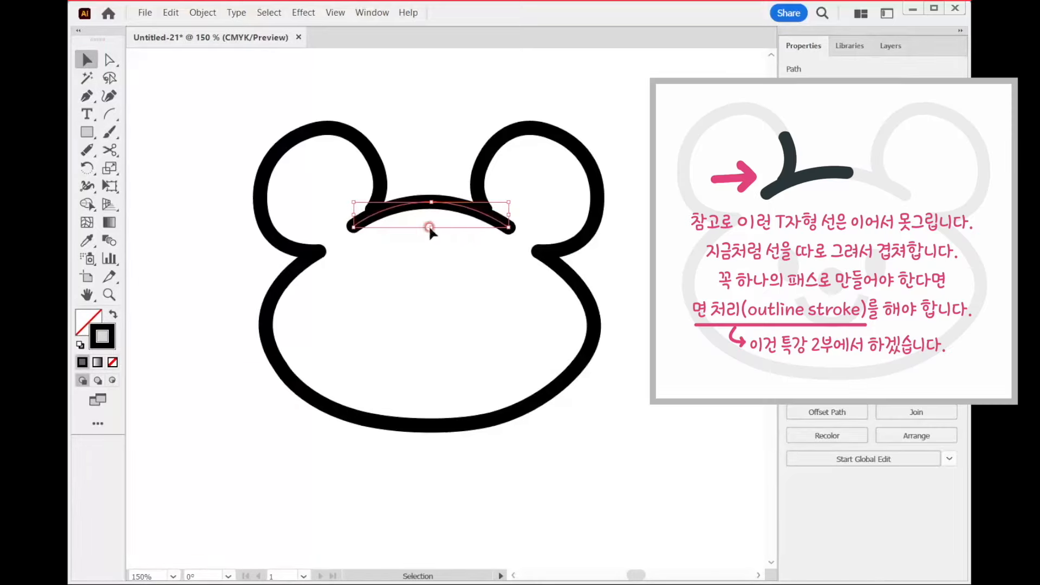
key(ctrl+shift+a)
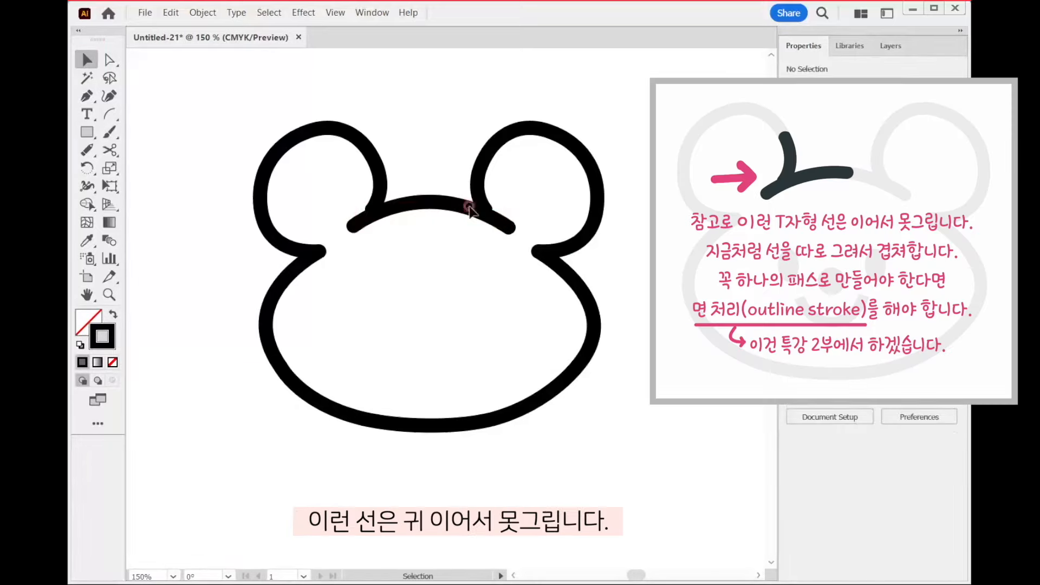
click(450, 205)
drag(454, 207, 454, 204)
click(413, 272)
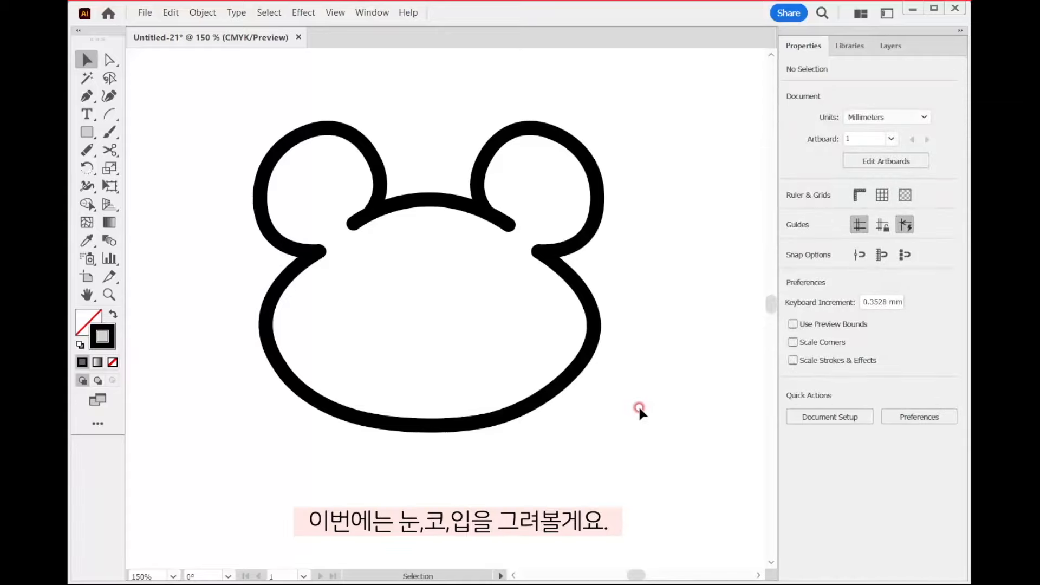
Try the Rectangle tool beside the artboard with three rectangles and a square about 57 mm wide, undoing them all.
key(space)
mouse_move(331, 287)
mouse_down()
mouse_move(420, 277)
mouse_move(544, 288)
mouse_move(413, 289)
mouse_move(461, 289)
mouse_up()
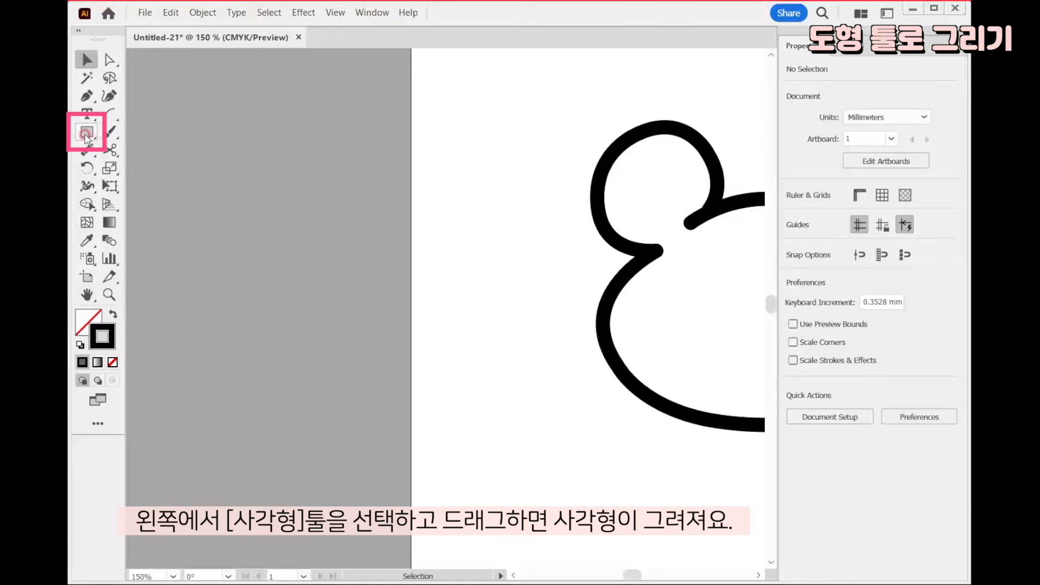
click(86, 139)
drag(182, 109, 291, 274)
drag(339, 349, 249, 208)
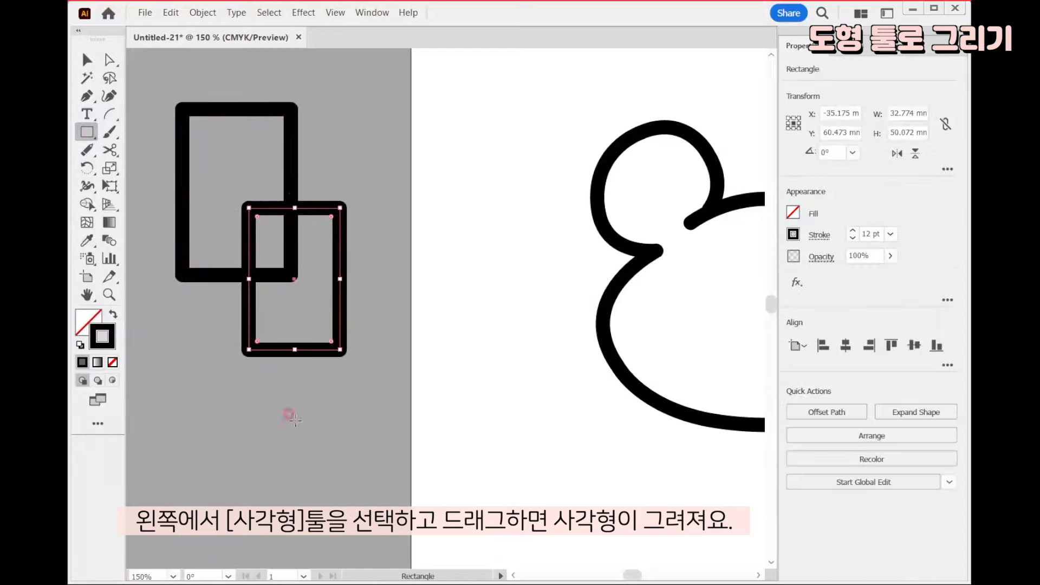
drag(193, 307, 280, 416)
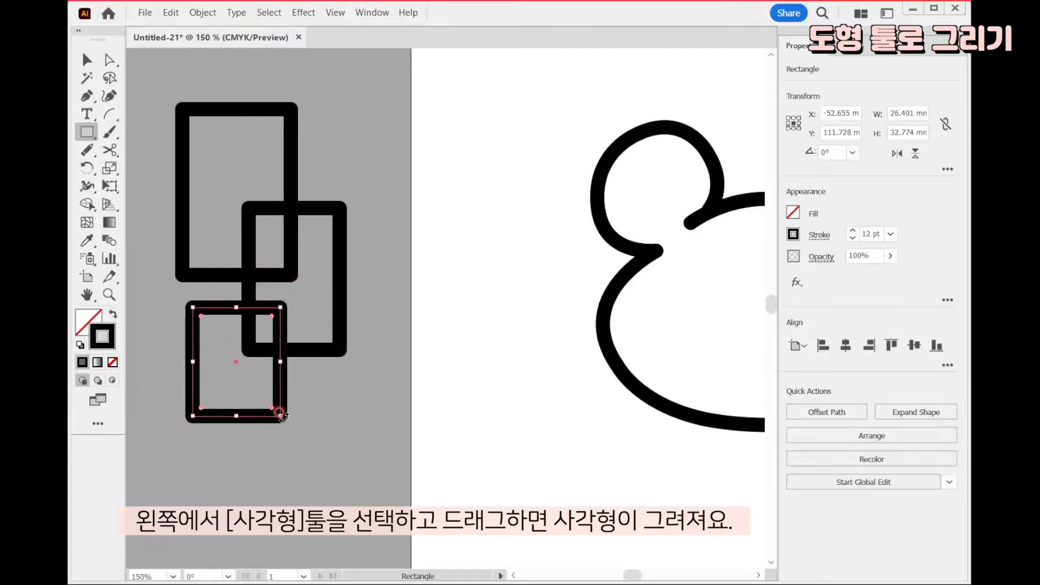
key(ctrl+z)
key(ctrl+z)
key(ctrl+z)
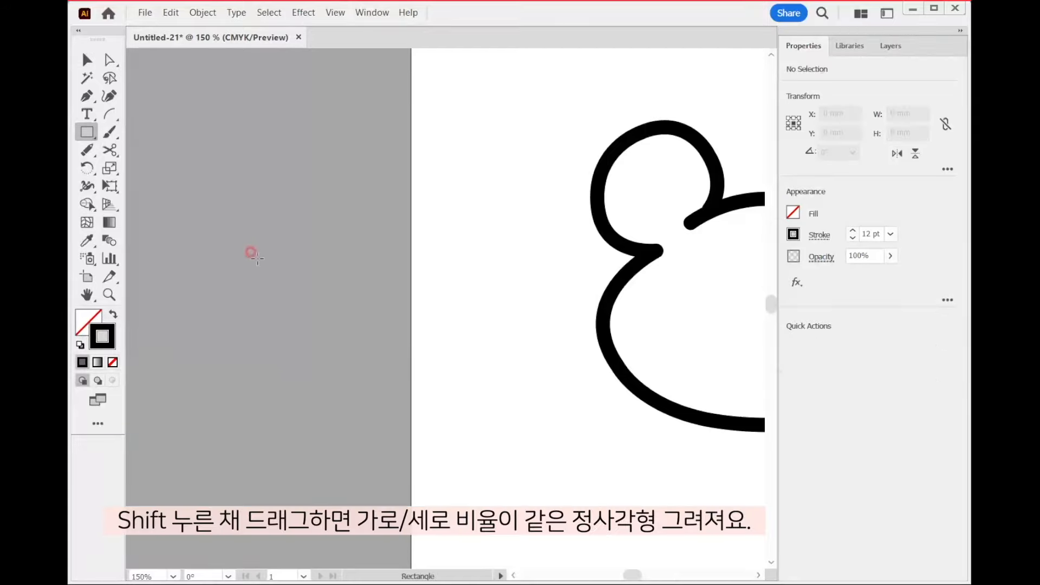
drag(185, 137, 374, 324)
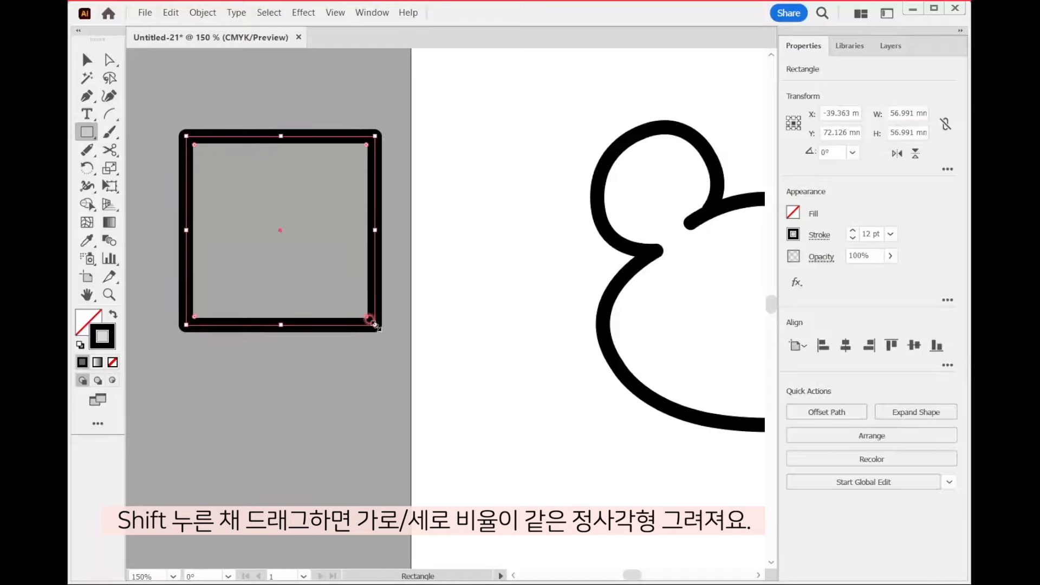
key(ctrl+z)
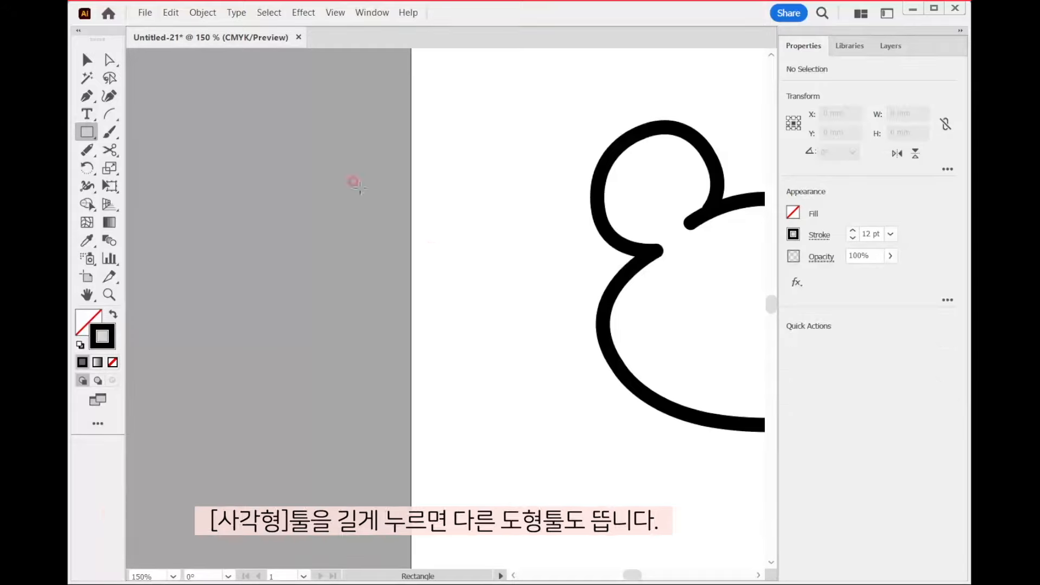
Try the Ellipse tool beside the head with two freehand ellipses and a perfect circle about 40 mm wide, and delete them.
click(84, 135)
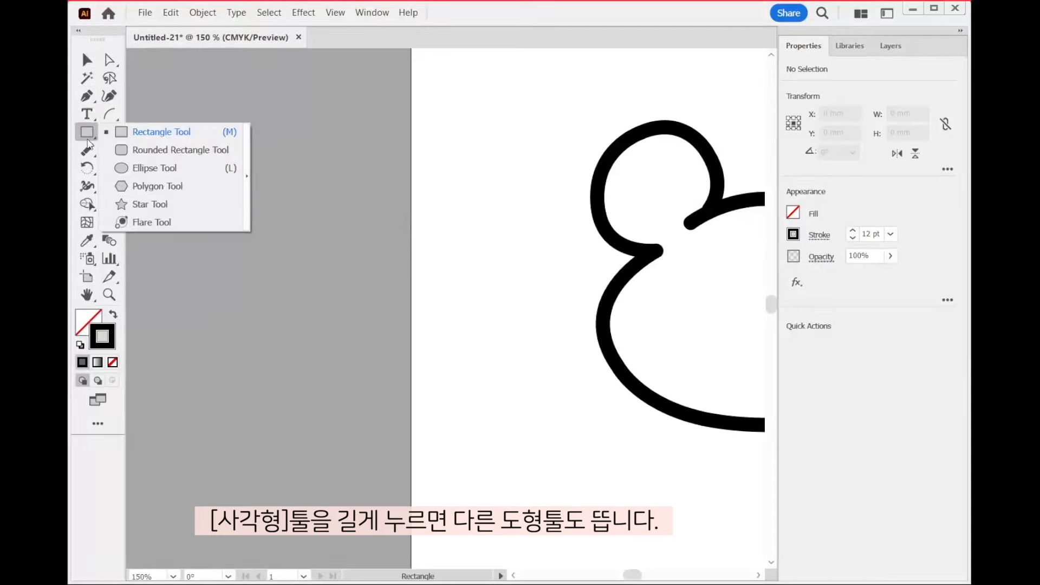
click(153, 172)
drag(165, 108, 240, 258)
drag(307, 314, 202, 209)
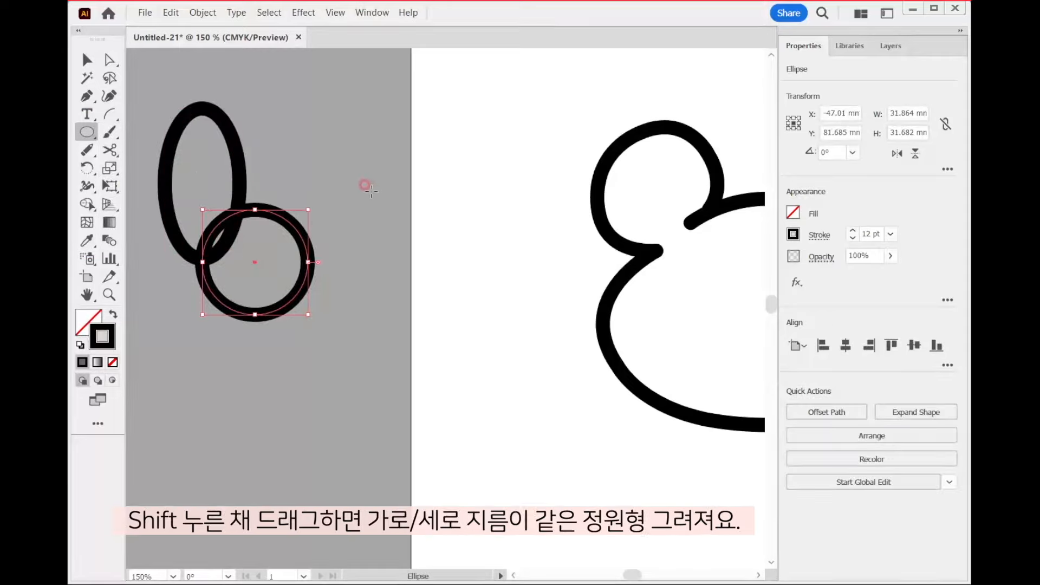
drag(365, 163, 498, 272)
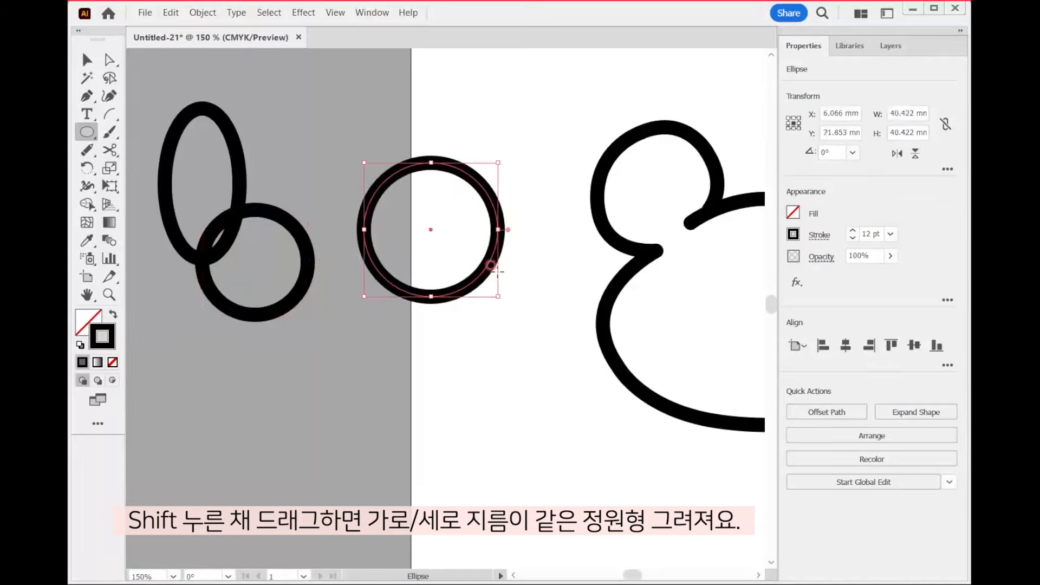
key(v)
key(ctrl+a)
key(Delete)
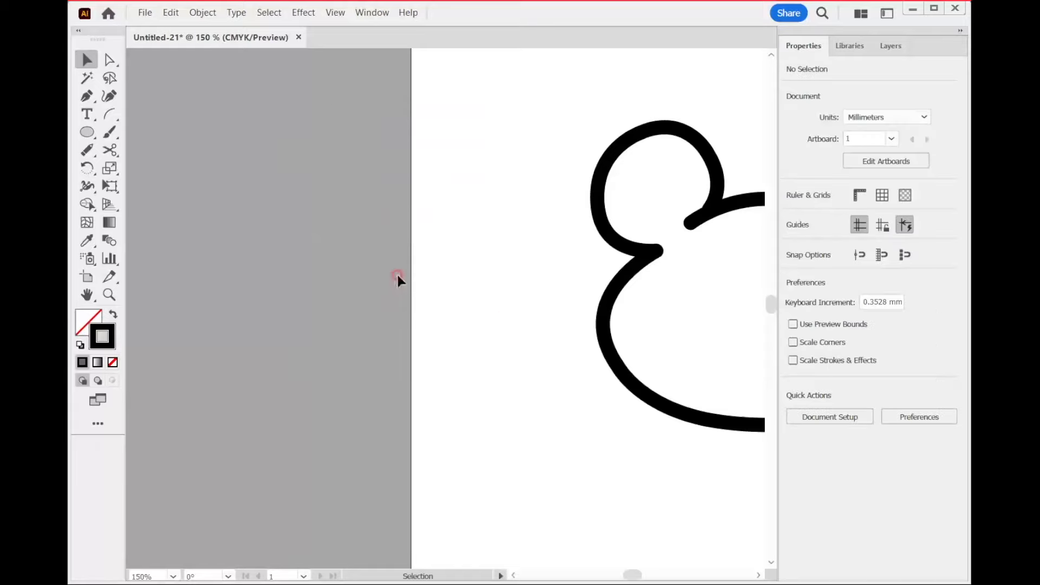
Draw a small upright ellipse about 7 by 11 mm inside the face as the left eye.
key(space)
drag(670, 278, 397, 269)
drag(529, 313, 471, 300)
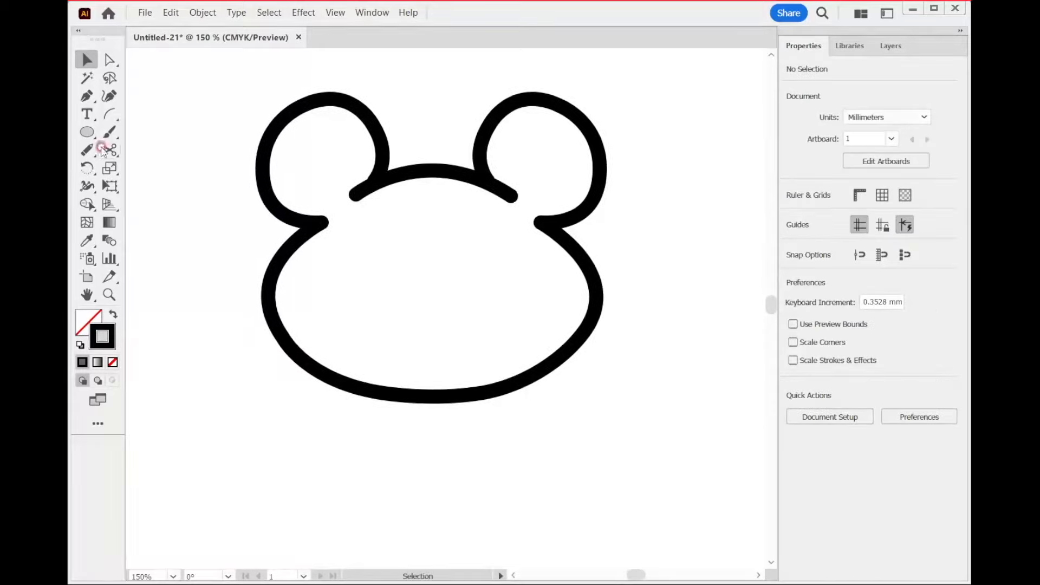
click(86, 132)
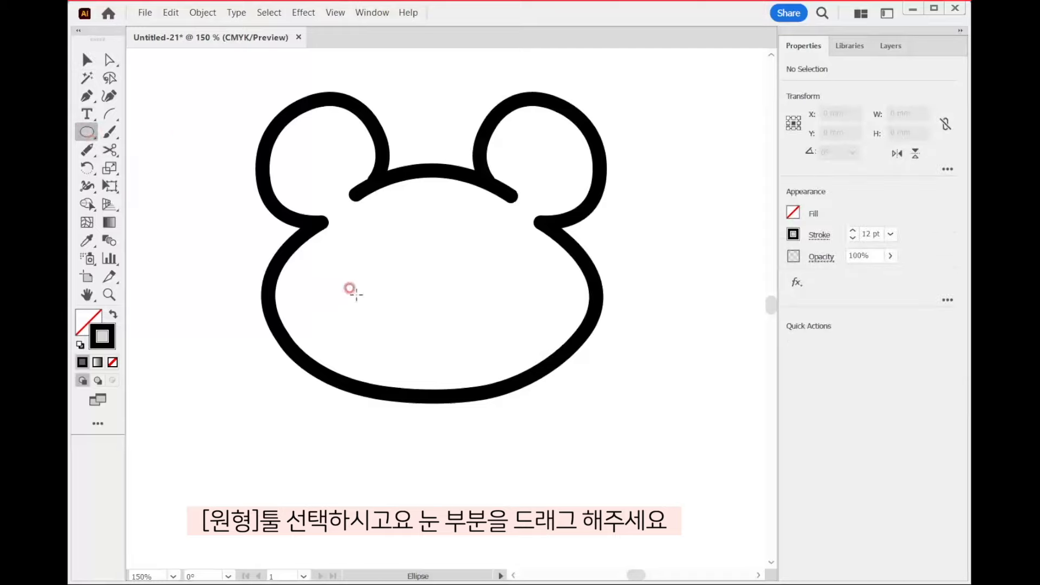
drag(364, 245, 395, 287)
ctrl+click(594, 401)
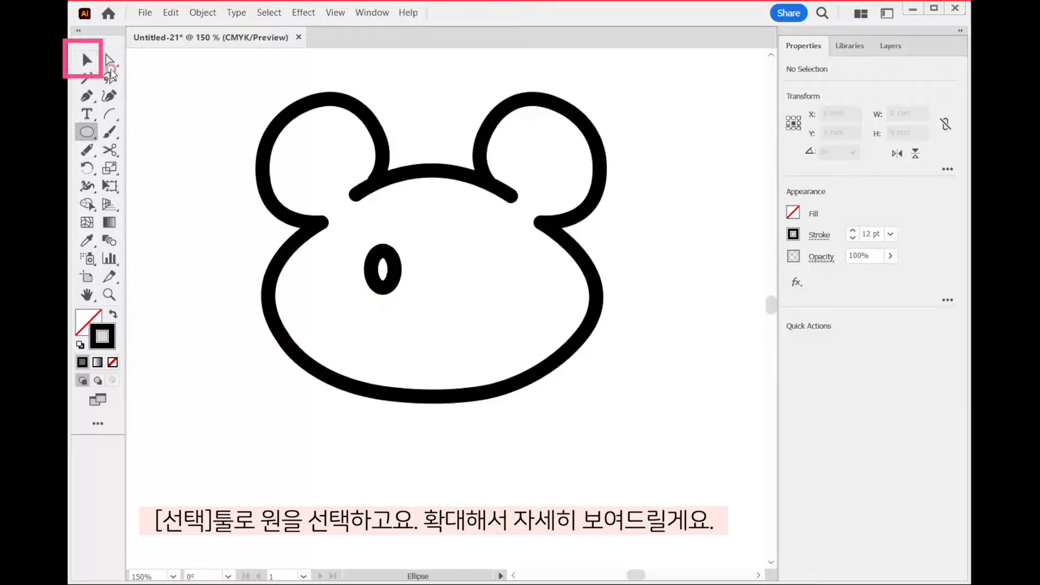
Select the left eye and swap its fill and stroke so it is solid black without an outline.
key(v)
click(390, 289)
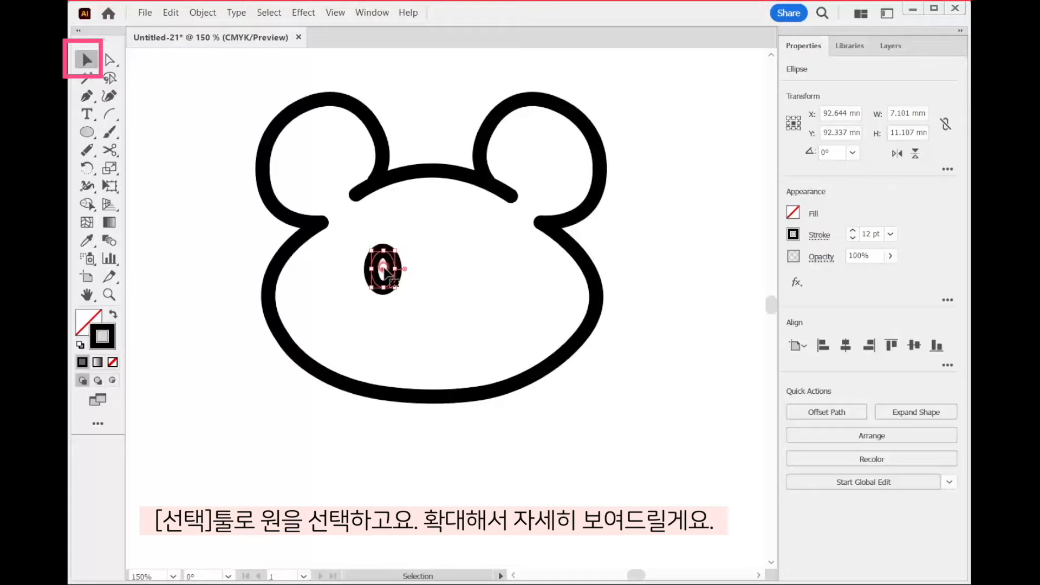
key(ctrl+plus)
key(ctrl+plus)
drag(536, 308, 426, 277)
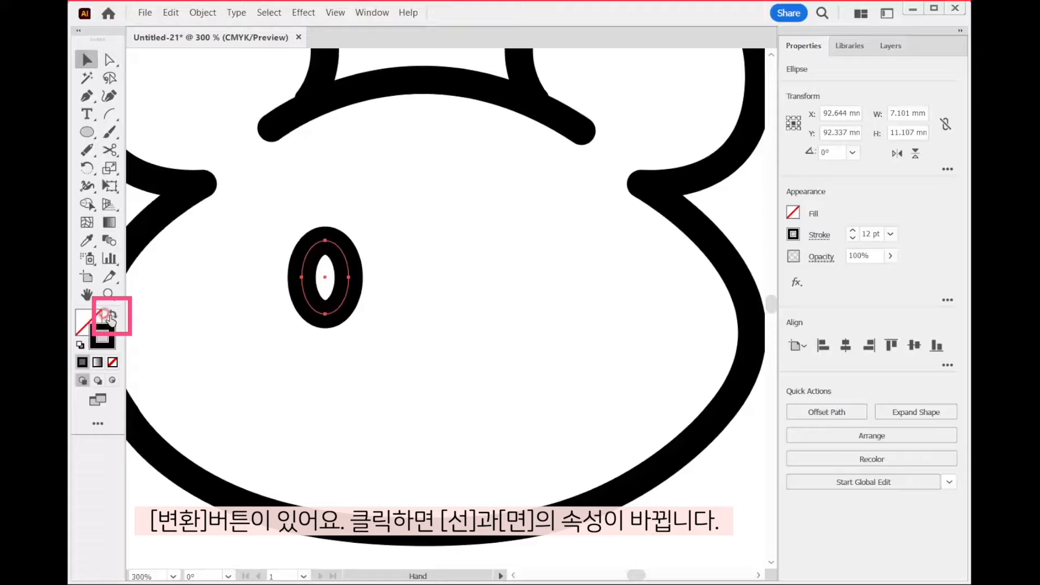
click(111, 315)
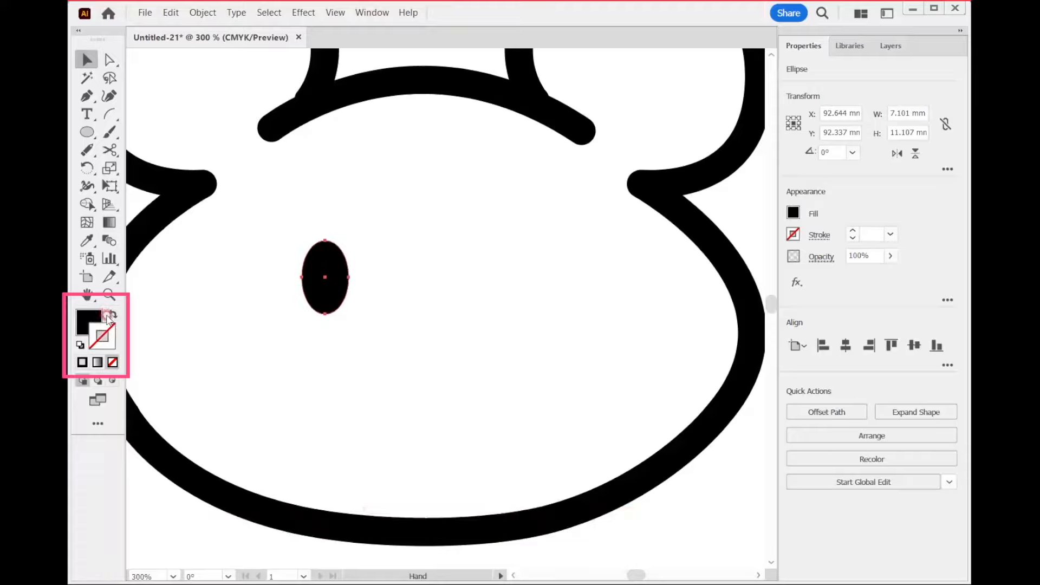
Duplicate the eye horizontally for the right eye, and draw a black circle as the nose between and slightly below them.
click(331, 293)
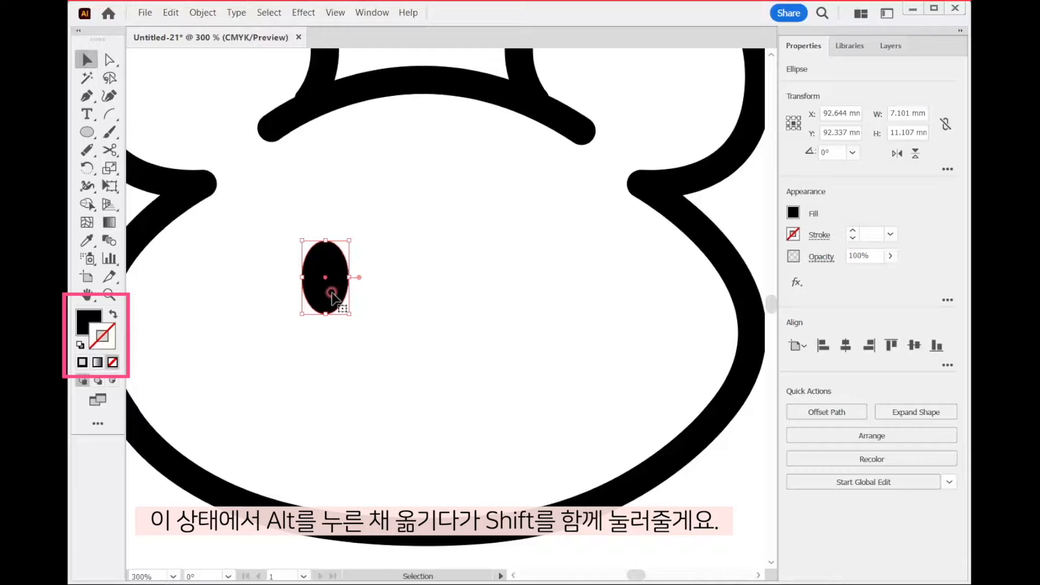
drag(324, 295, 499, 299)
click(85, 133)
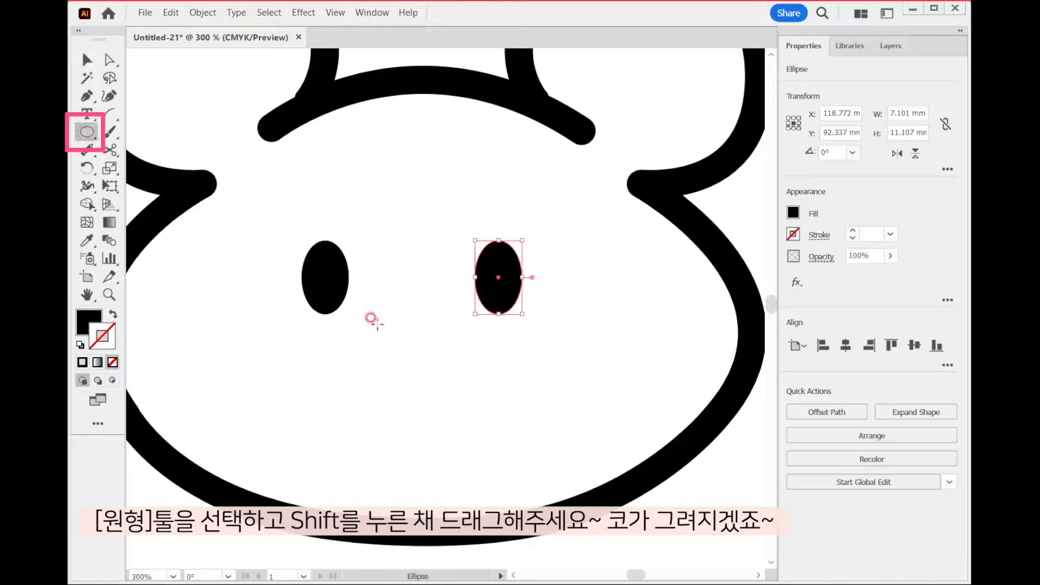
drag(389, 295, 450, 352)
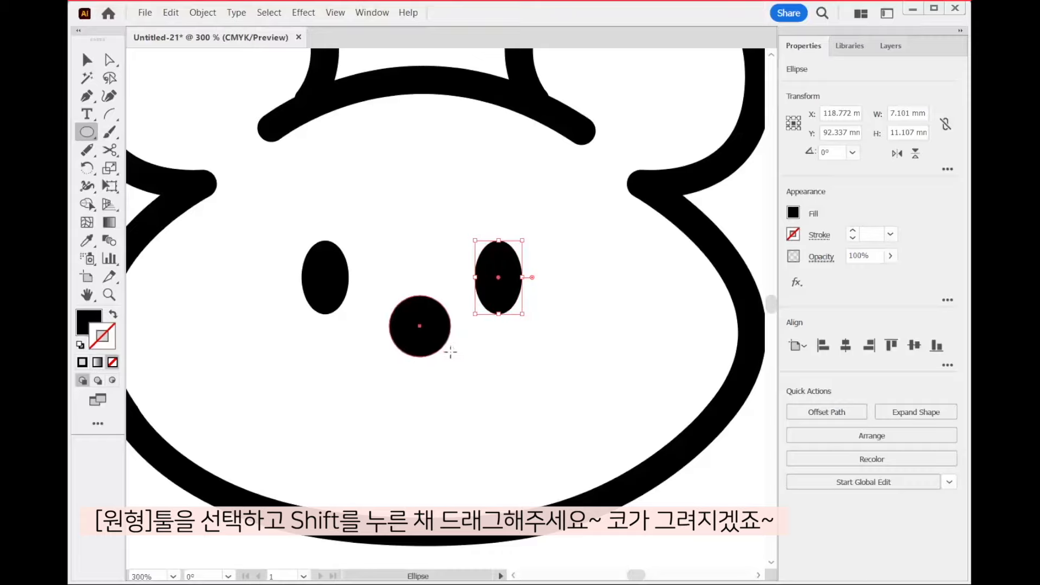
Reposition the nose and both eyes slightly to balance them within the face, and deselect them.
key(v)
drag(419, 343, 410, 340)
drag(493, 287, 498, 291)
drag(320, 283, 324, 284)
drag(400, 329, 405, 330)
click(427, 460)
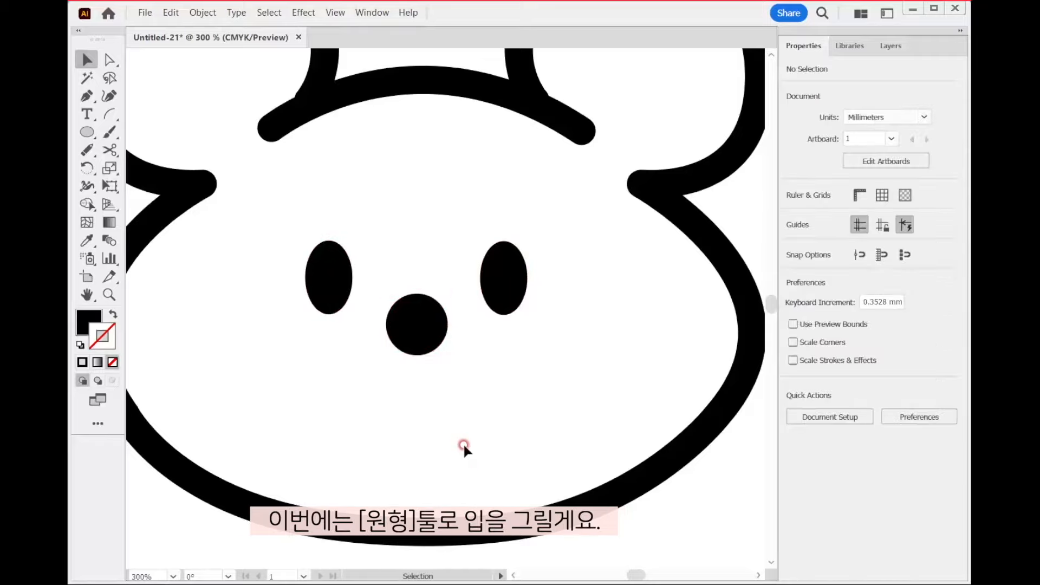
Draw a perfect circle about 38 mm in diameter in the empty artboard area left of the head.
key(ctrl+minus)
key(ctrl+minus)
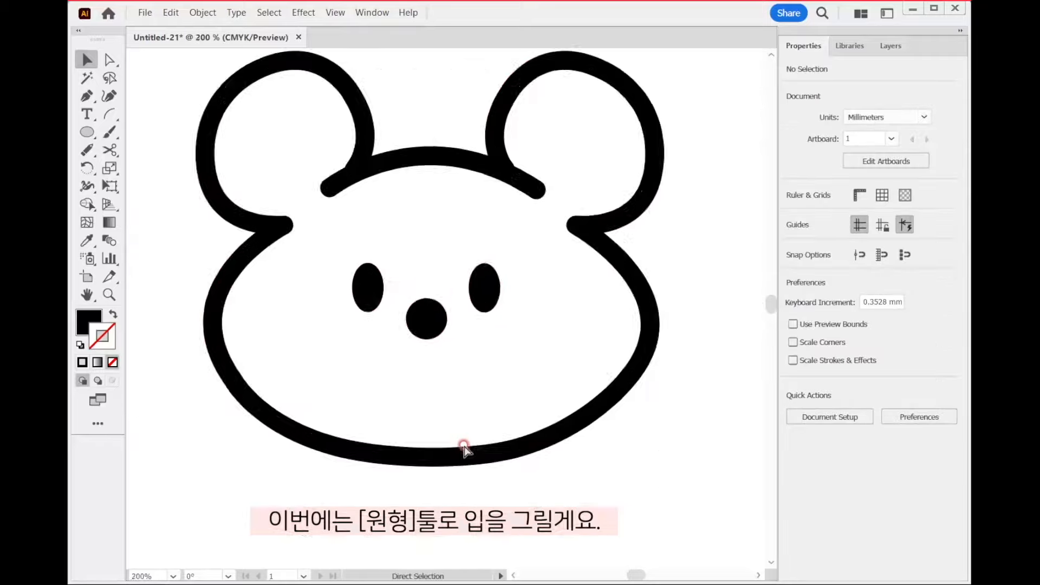
drag(467, 383, 610, 372)
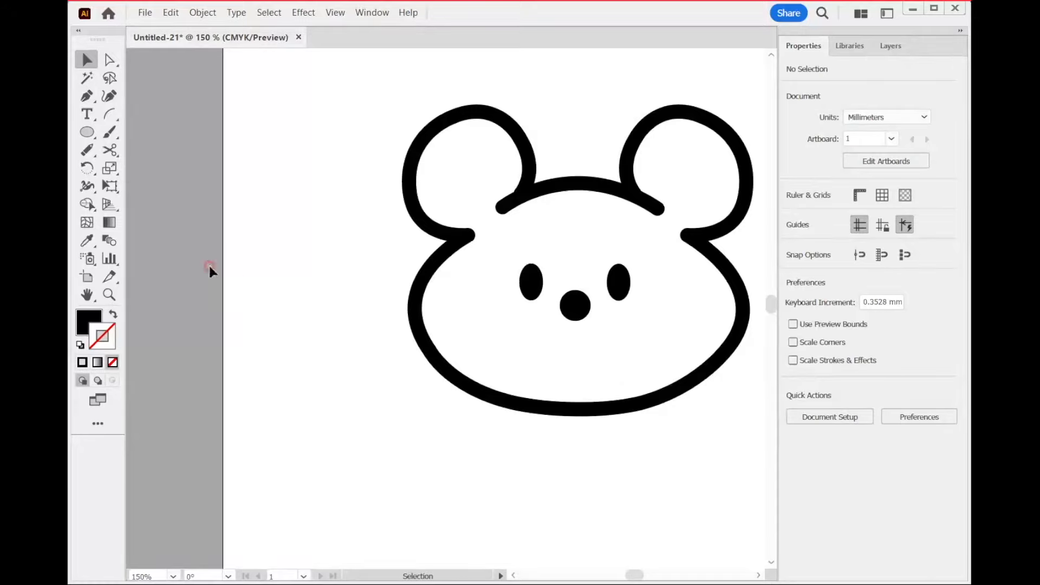
key(l)
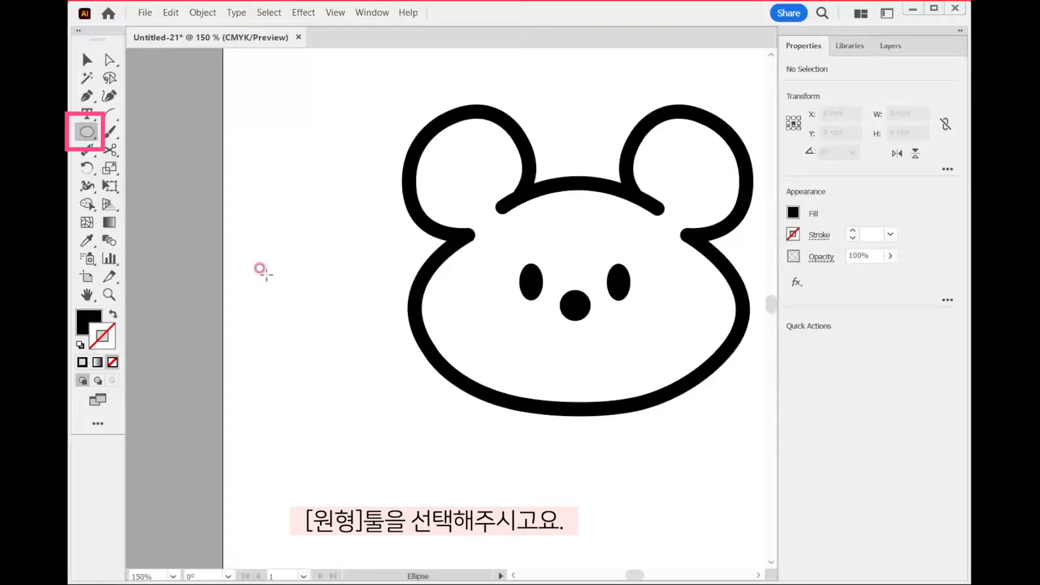
drag(251, 253, 379, 380)
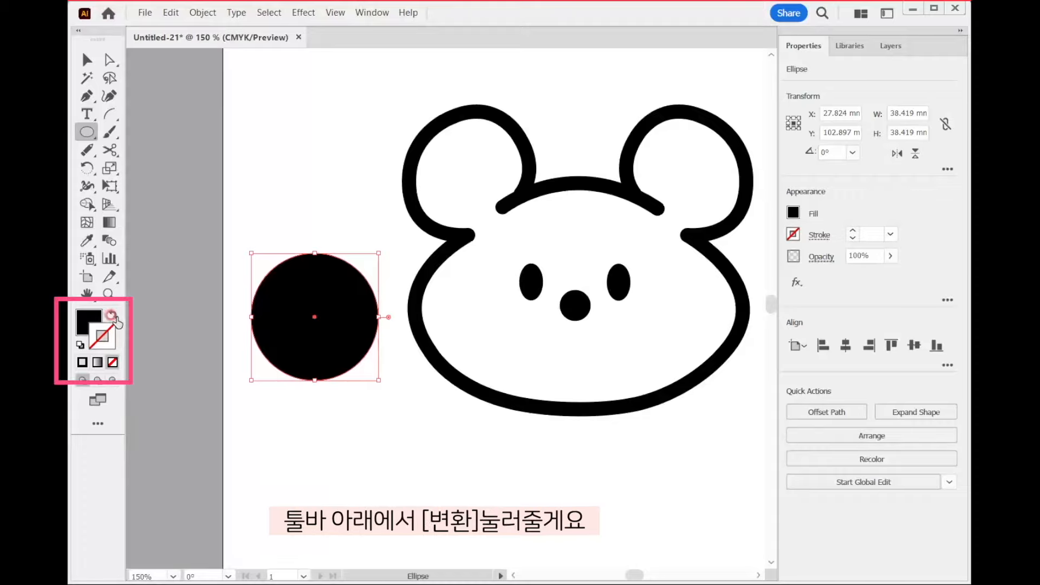
Swap the circle's fill and stroke so only a black outline remains, set its stroke to 10 pt, and deselect it.
click(111, 315)
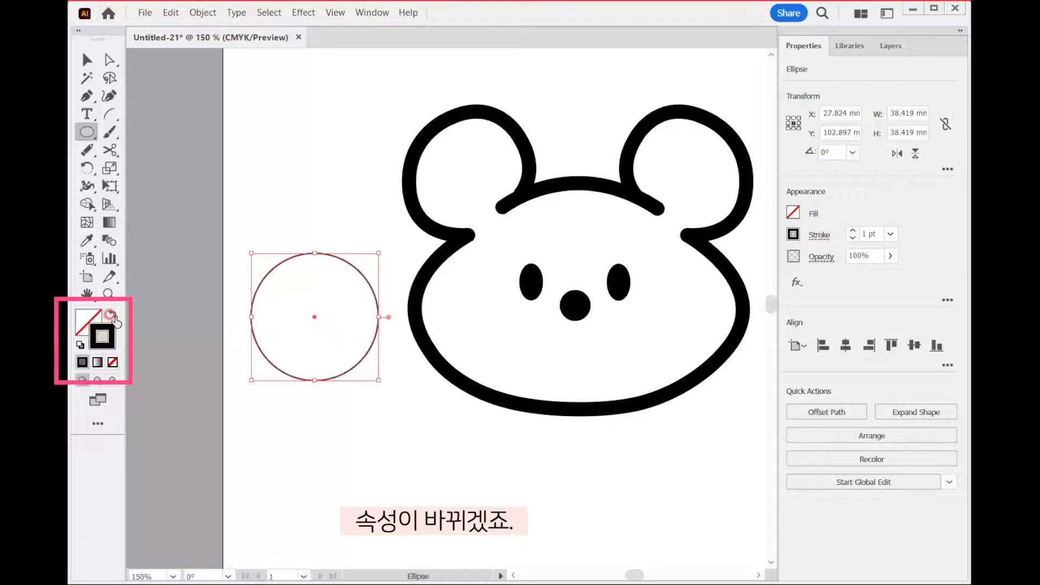
click(890, 234)
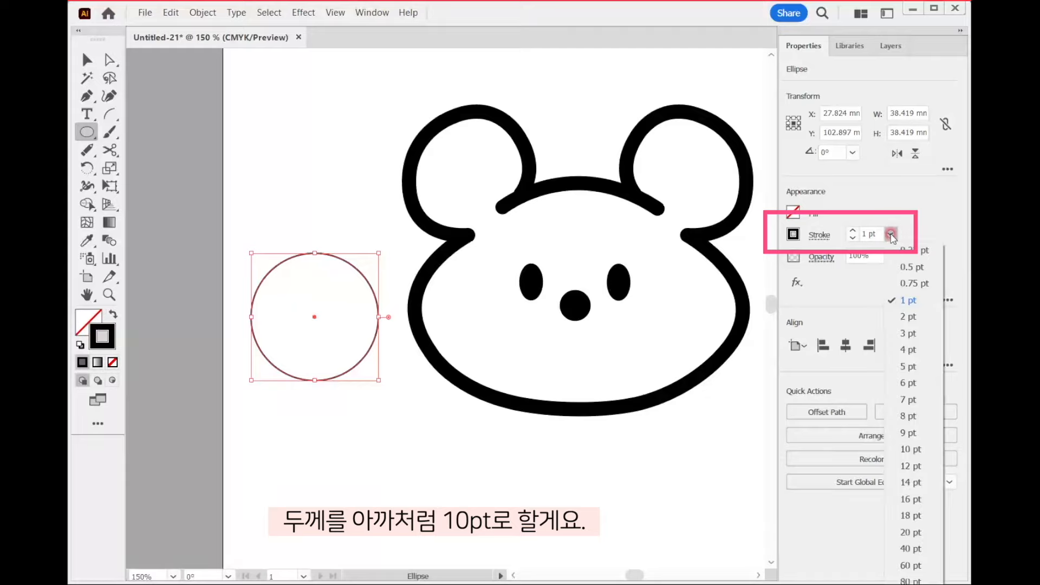
click(915, 449)
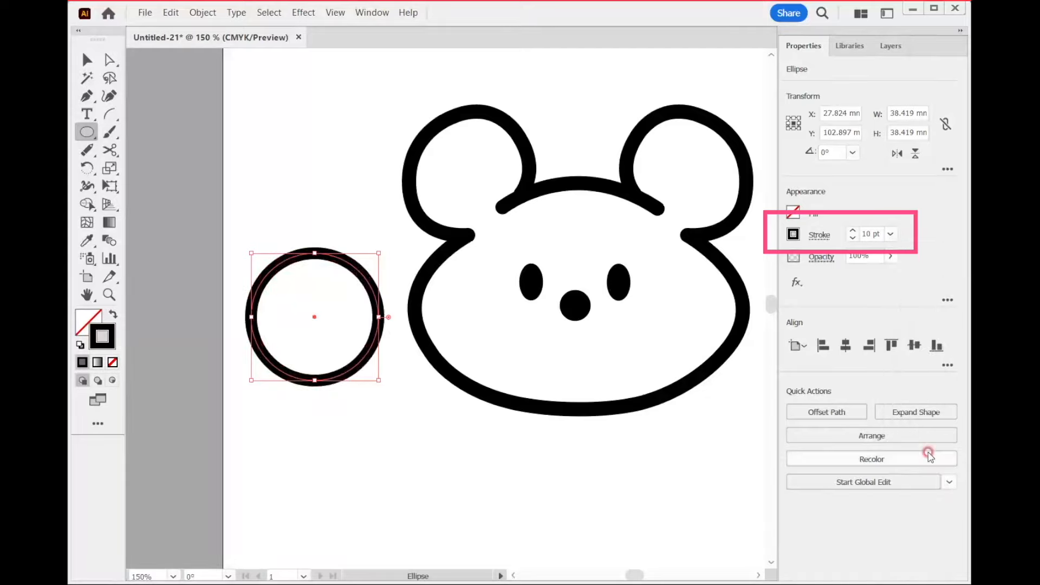
key(v)
click(274, 436)
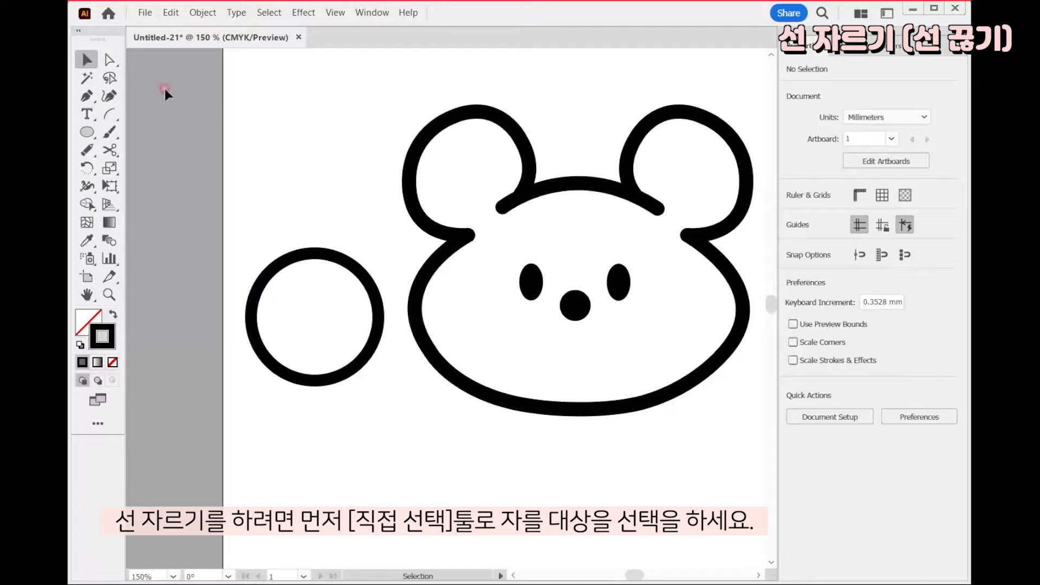
Select the circle's path and cut it with the Scissors tool at two opposite points just below its middle.
click(109, 59)
drag(267, 300, 386, 436)
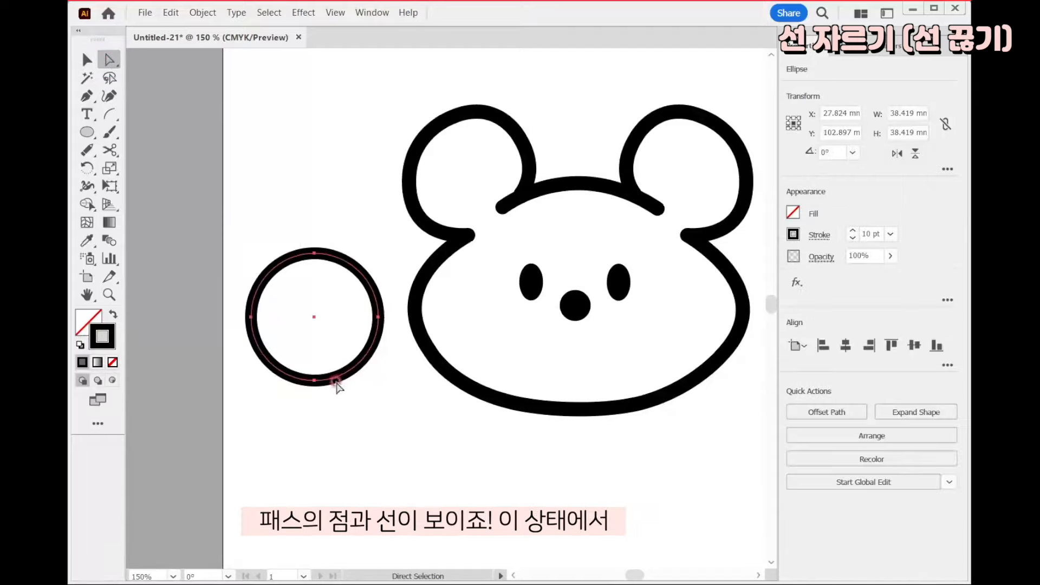
drag(110, 150, 162, 148)
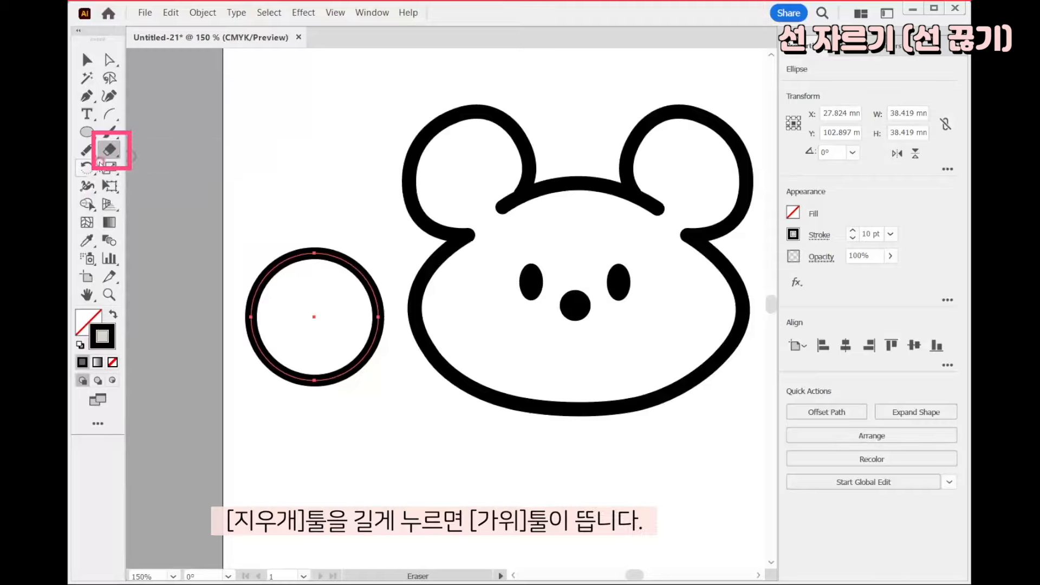
drag(110, 157, 179, 173)
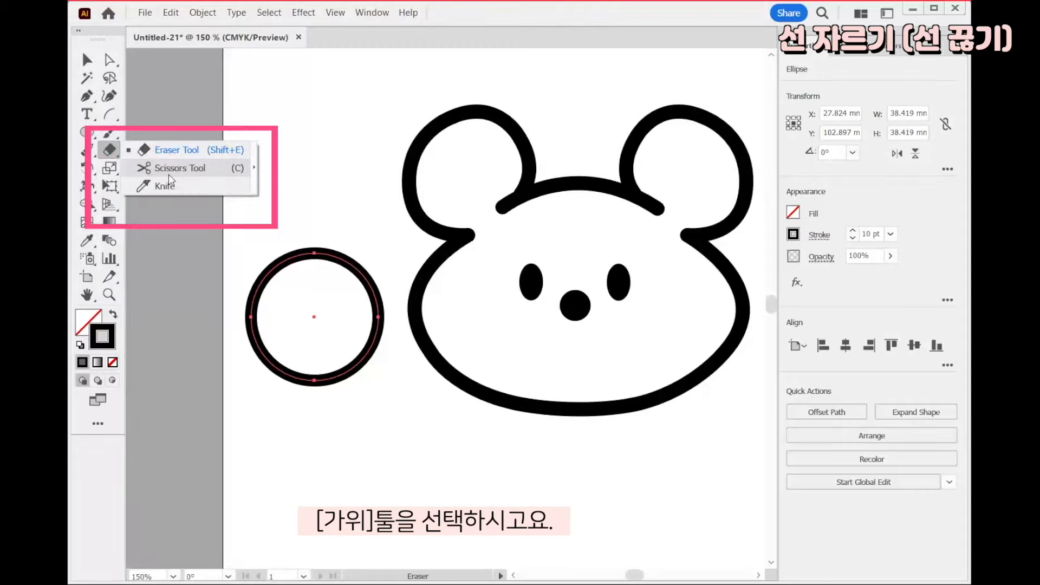
drag(170, 174, 170, 172)
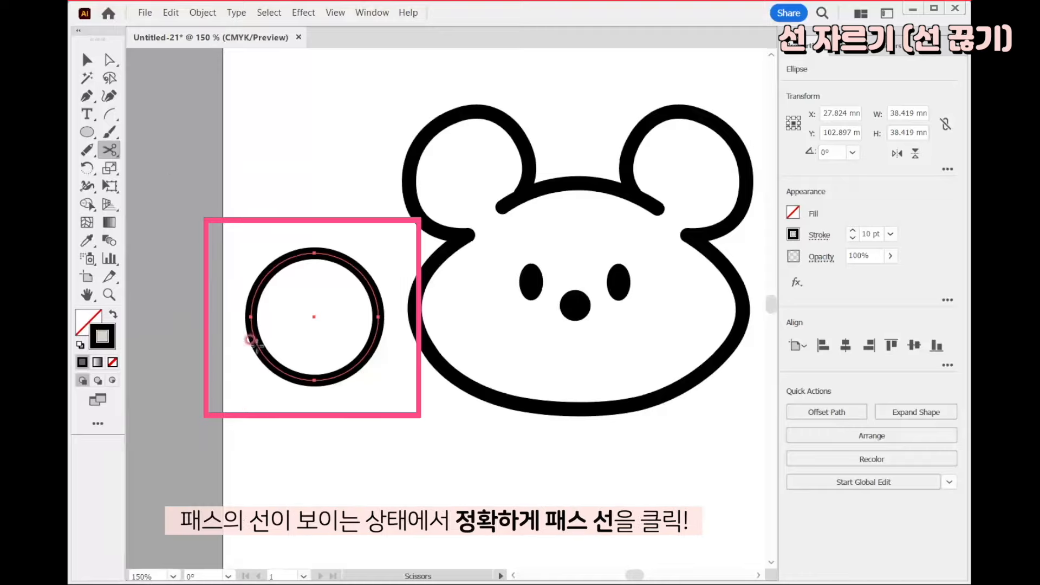
click(251, 336)
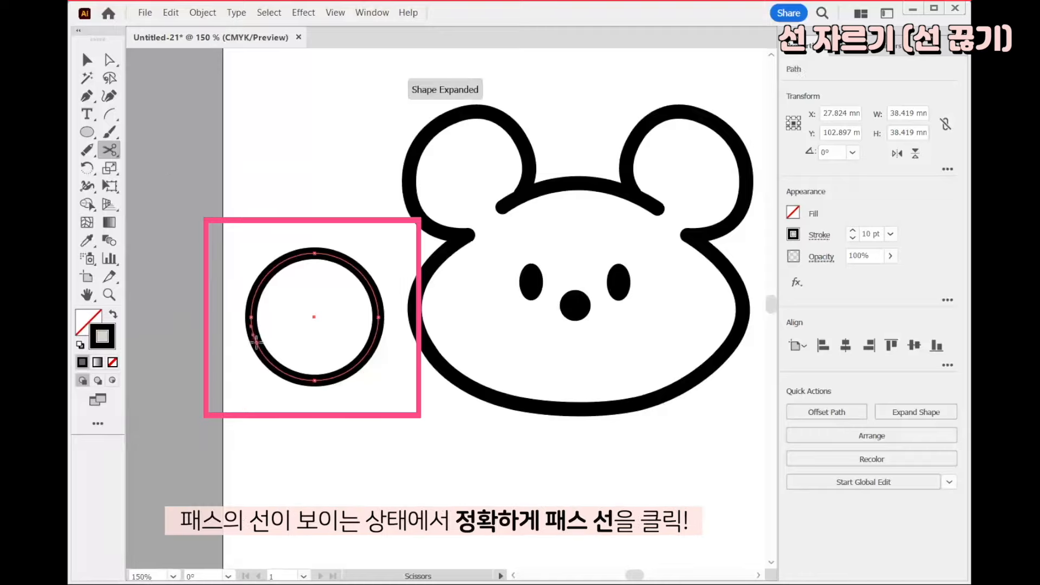
click(373, 336)
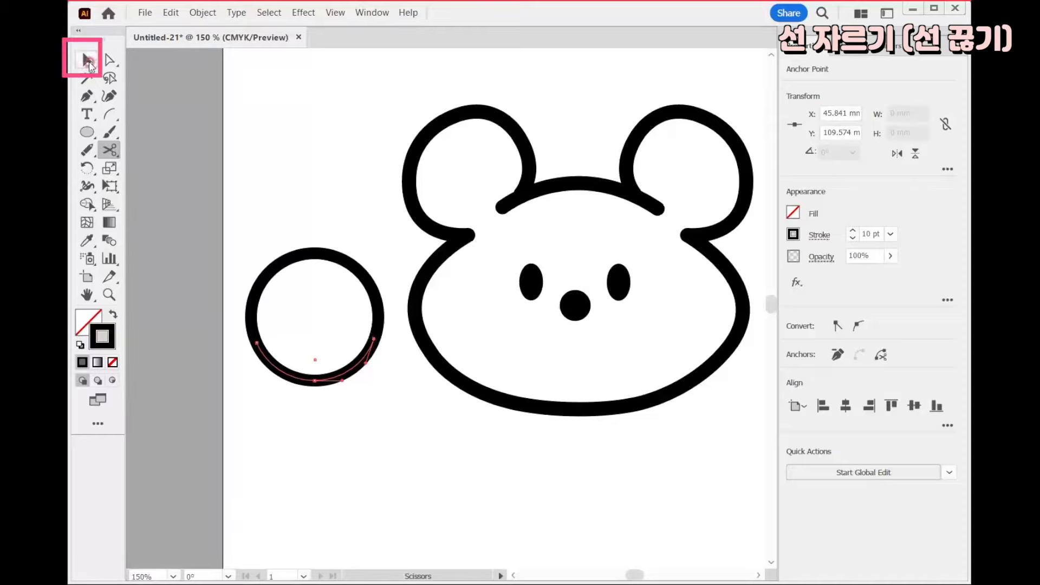
Place the cut-off lower arc beneath the nose as a mouth about 22 mm wide, and delete the leftover upper arc.
click(88, 60)
drag(349, 374, 613, 351)
drag(637, 316, 599, 340)
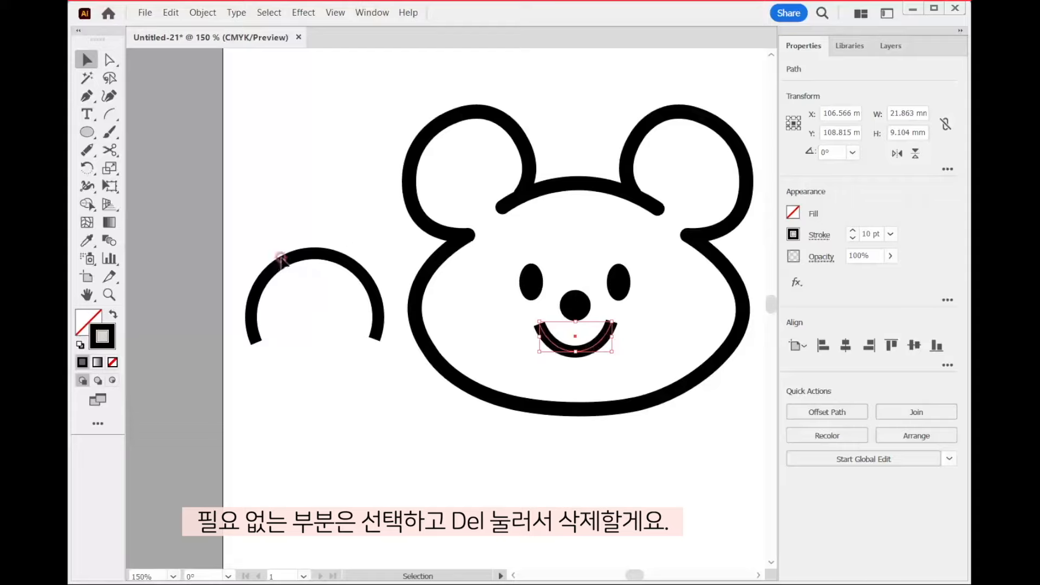
drag(339, 234, 274, 310)
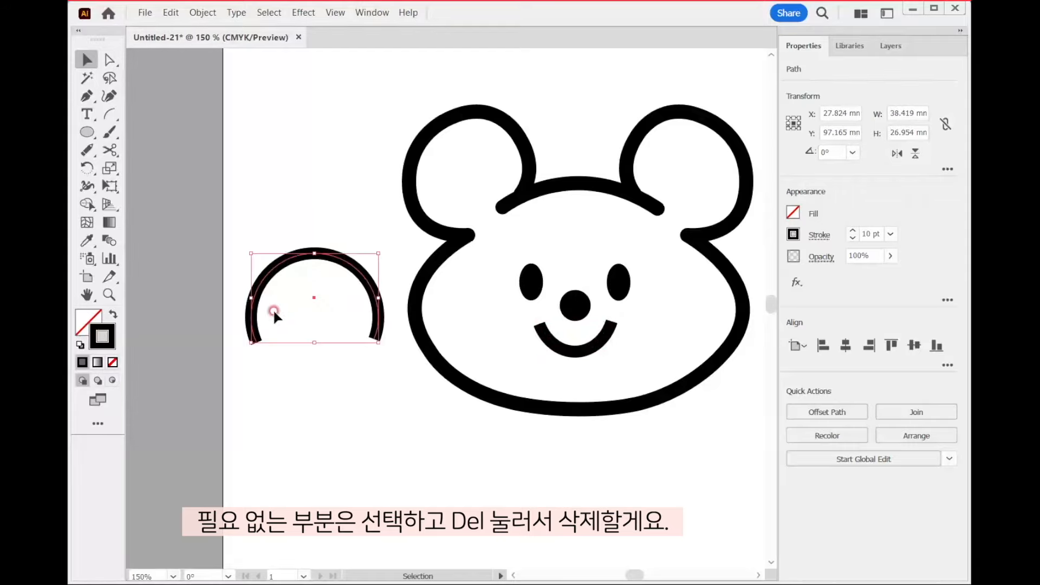
key(Delete)
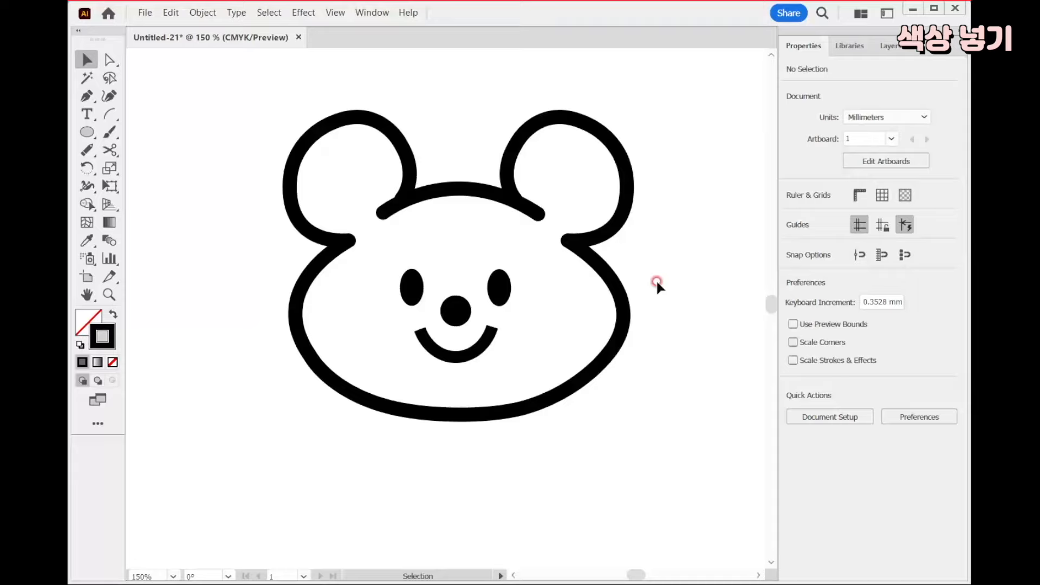
Select the bear's face outline and duplicate it into the empty area to the right of the artboard.
click(84, 62)
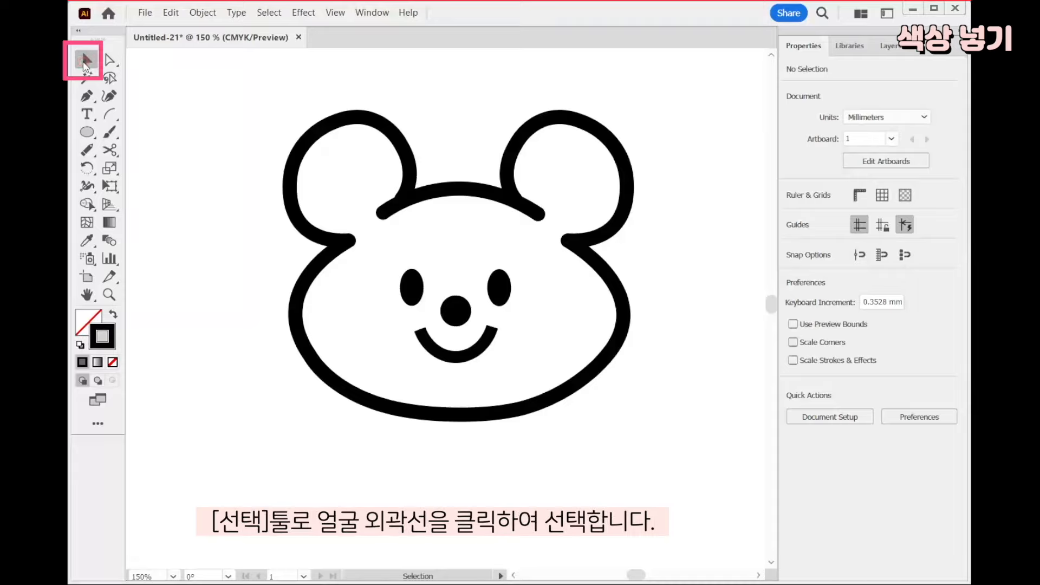
click(346, 242)
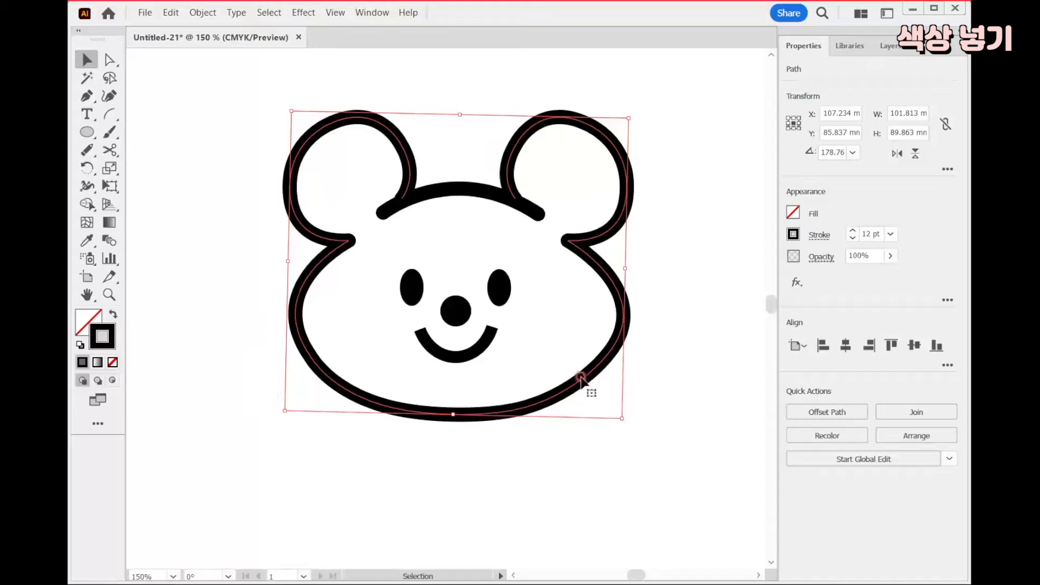
key(ctrl+minus)
drag(451, 376, 376, 344)
drag(323, 372, 467, 389)
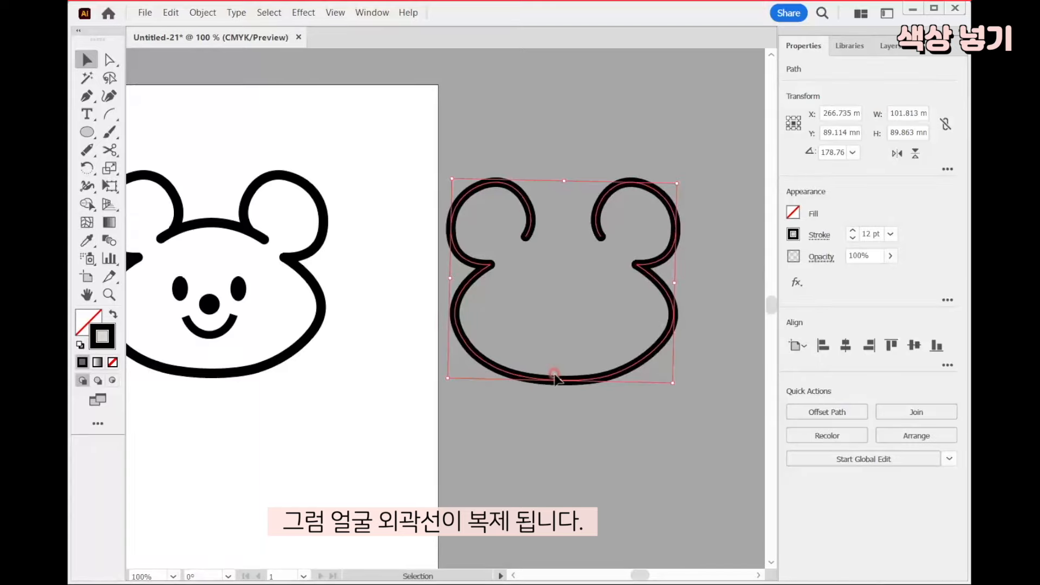
Close the copied outline with the Pen tool by joining its two open ends with a gently arched segment between the ears.
click(88, 96)
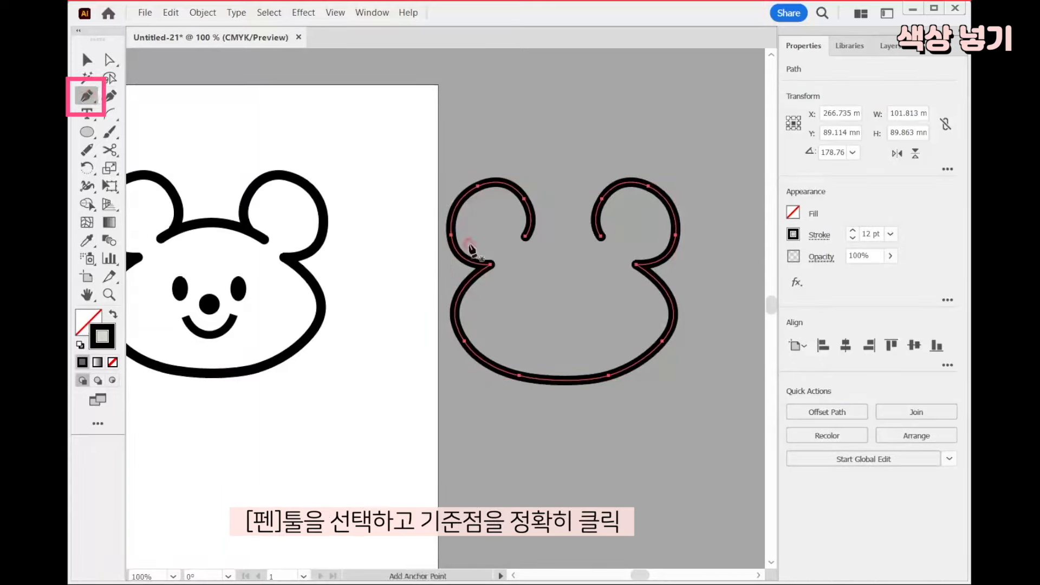
click(526, 237)
drag(600, 237, 648, 265)
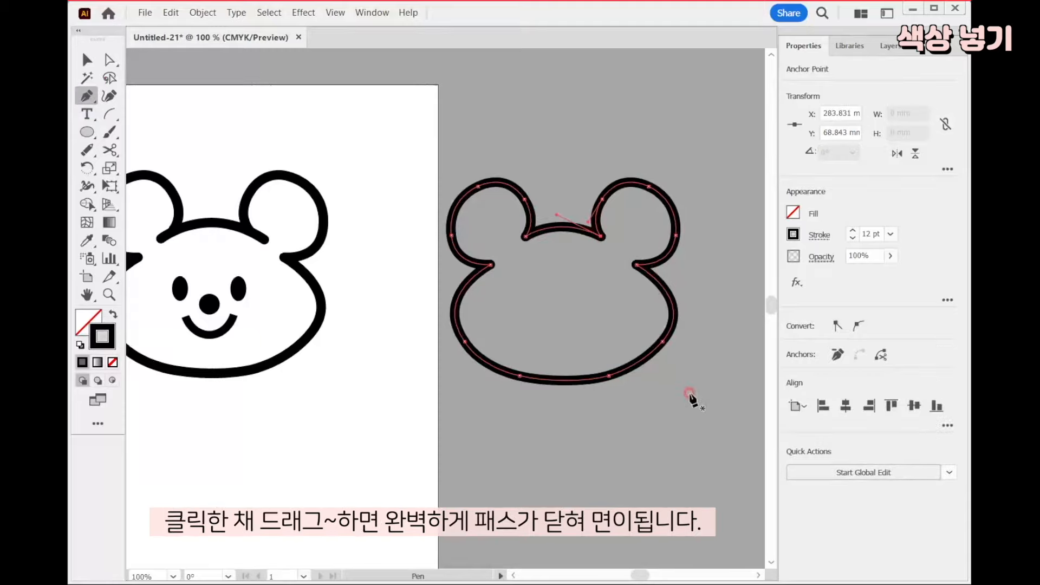
key(ctrl)
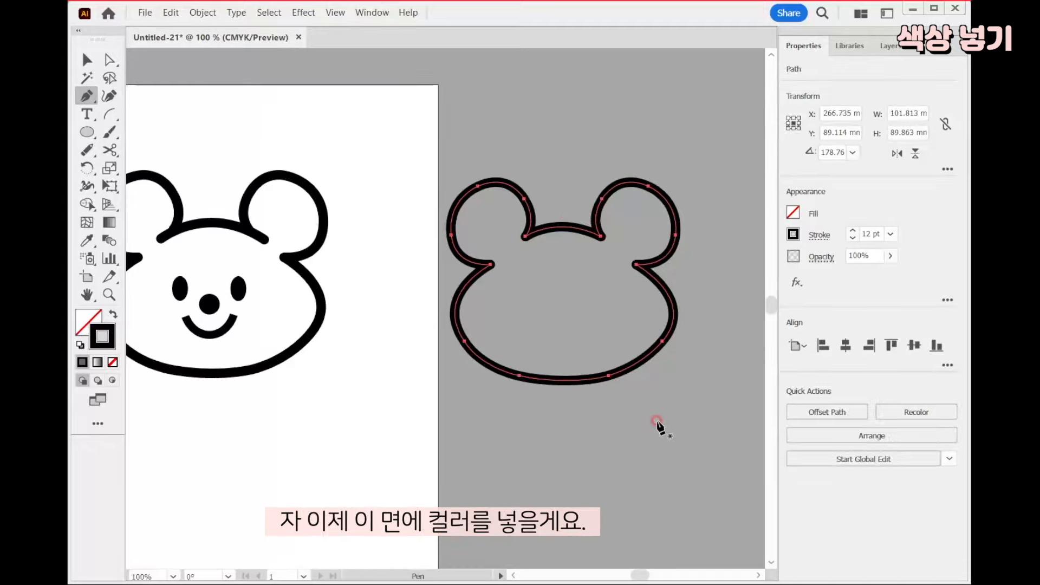
key(v)
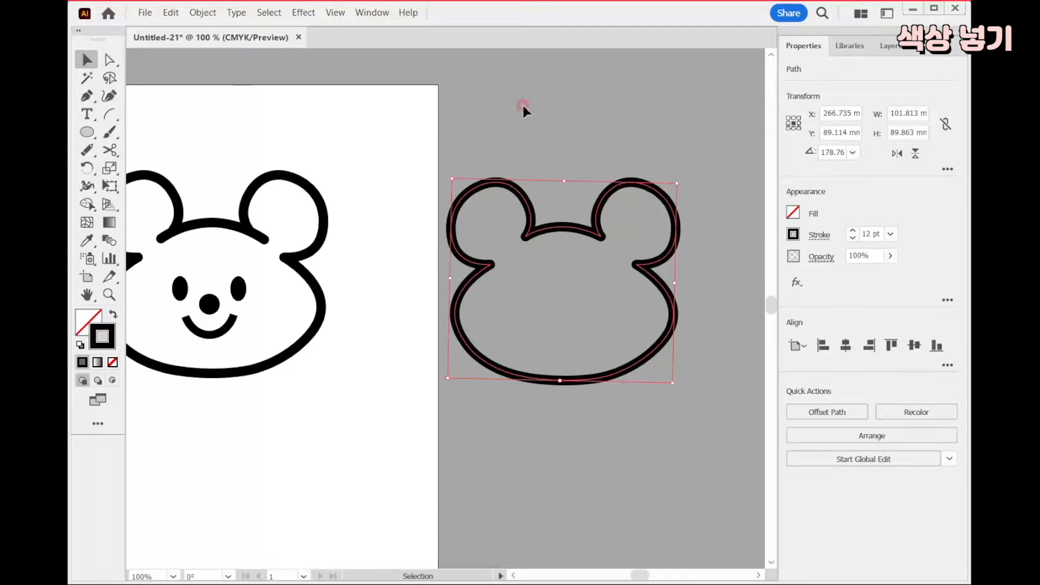
drag(487, 401, 469, 412)
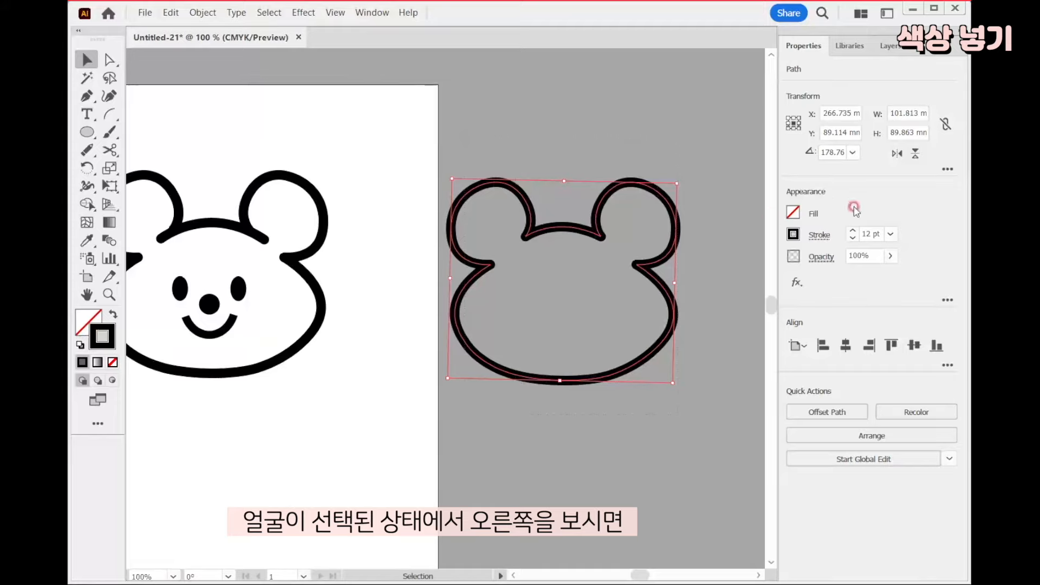
Fill the closed face copy with a brown swatch, and adjust its color to C 39, M 59, Y 75, K 10.
click(793, 214)
click(700, 241)
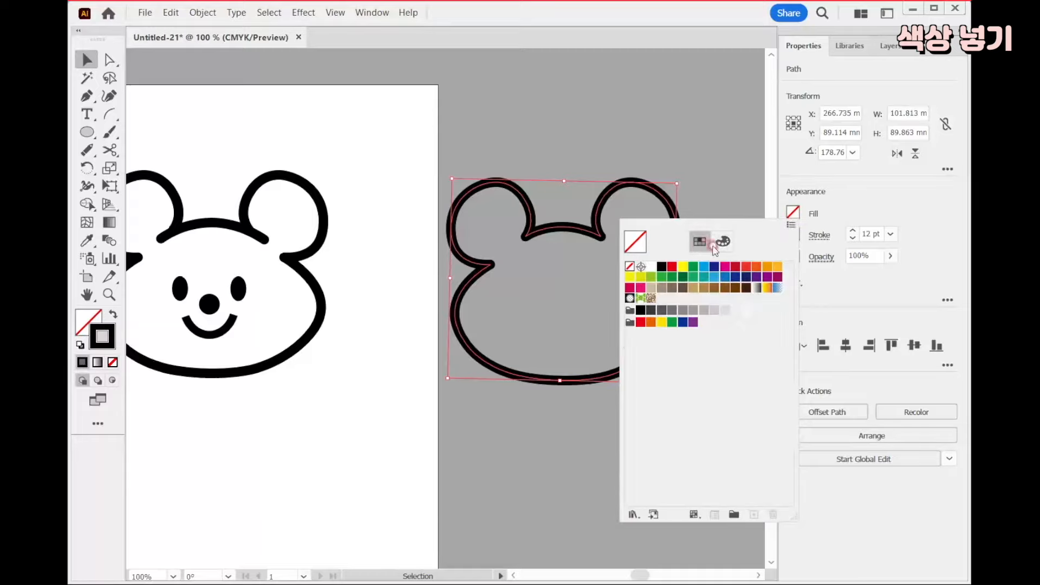
drag(795, 526, 792, 394)
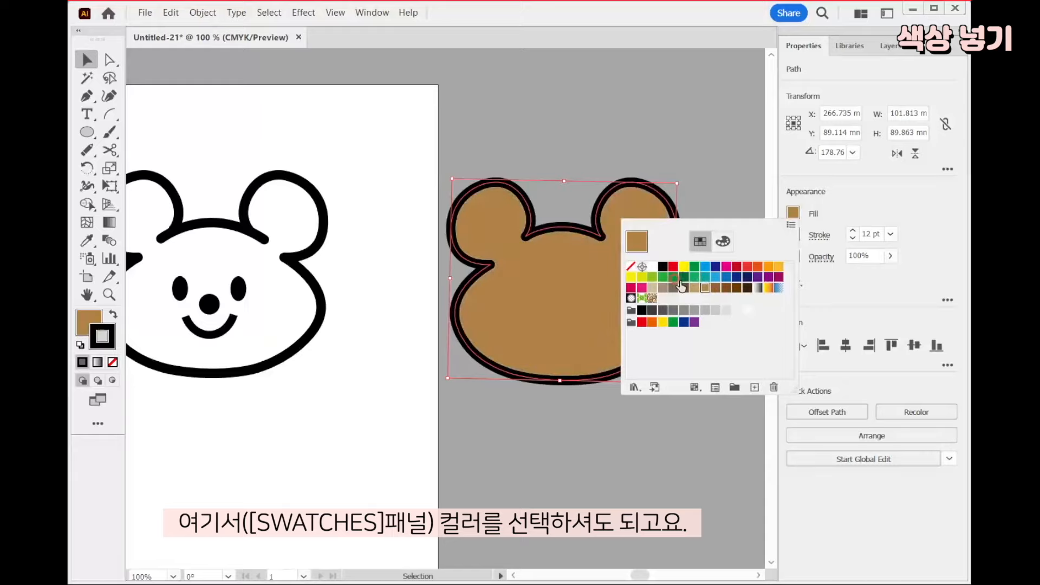
click(714, 288)
click(705, 288)
click(724, 244)
drag(699, 272, 721, 293)
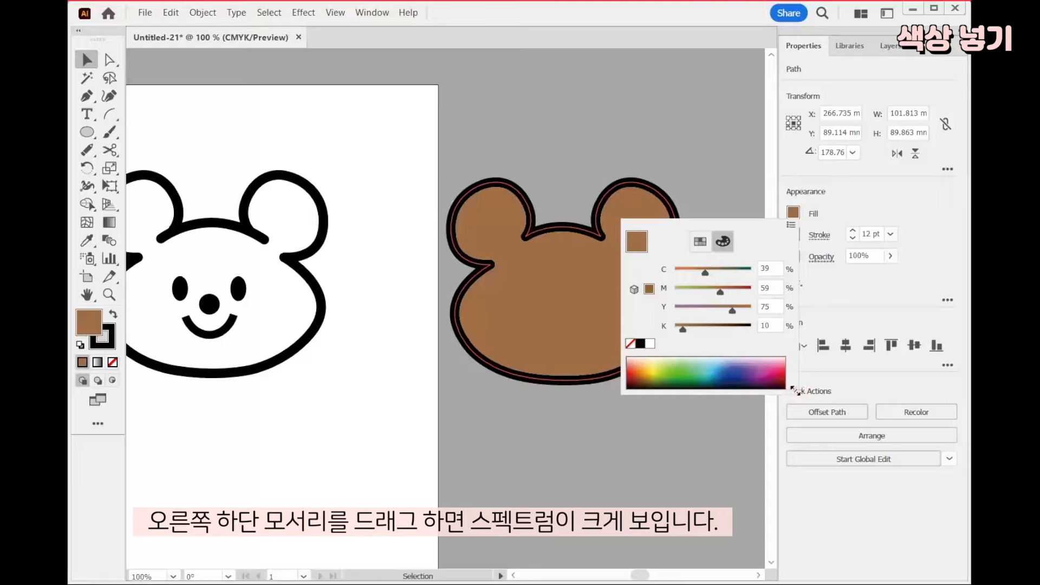
Enlarge the color spectrum and sample an orange fill for the face copy, about C 8, M 65, Y 96, K 0.
drag(796, 390, 791, 470)
click(637, 413)
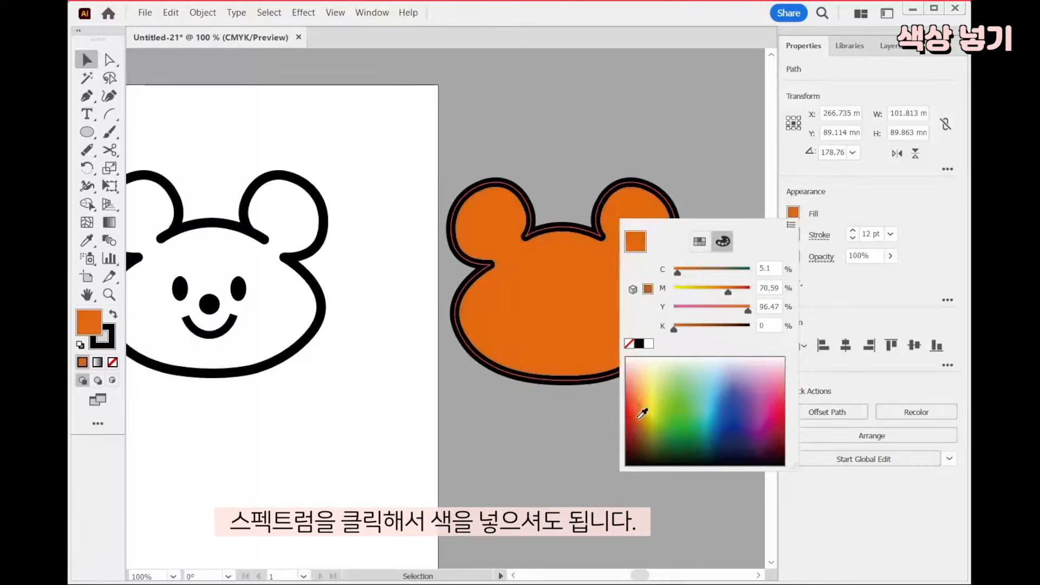
click(637, 419)
click(638, 395)
click(641, 404)
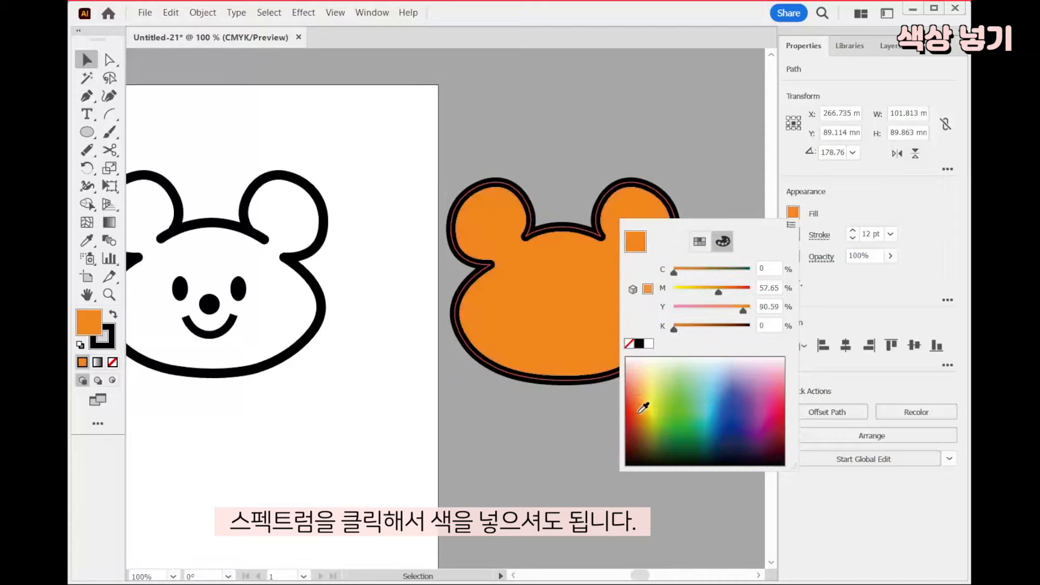
click(642, 409)
click(807, 220)
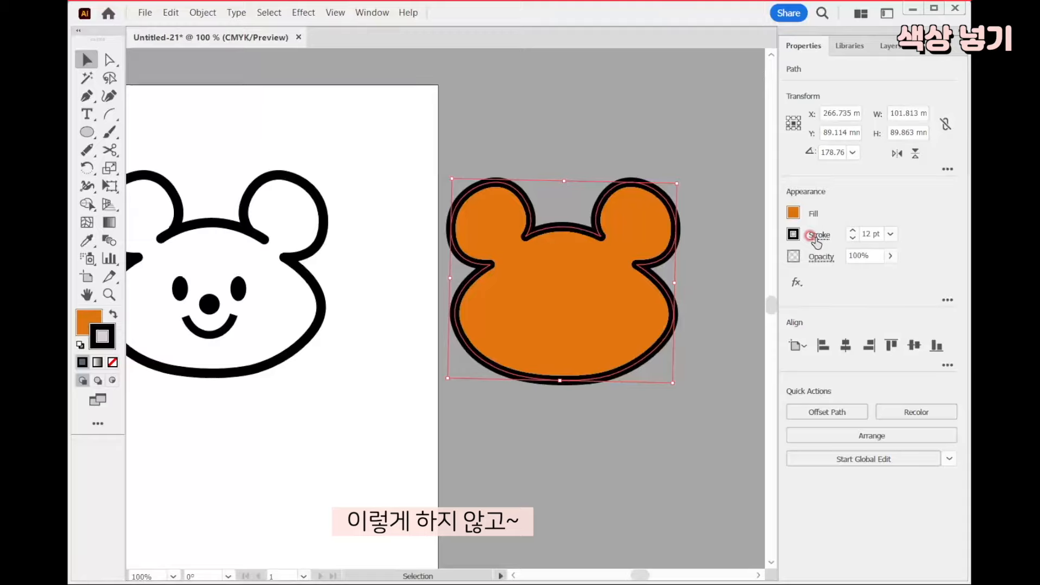
Use the Color Picker to fill the face copy with brown, about C 38, M 72, Y 100, K 2, and close the floating Color panel.
double_click(84, 317)
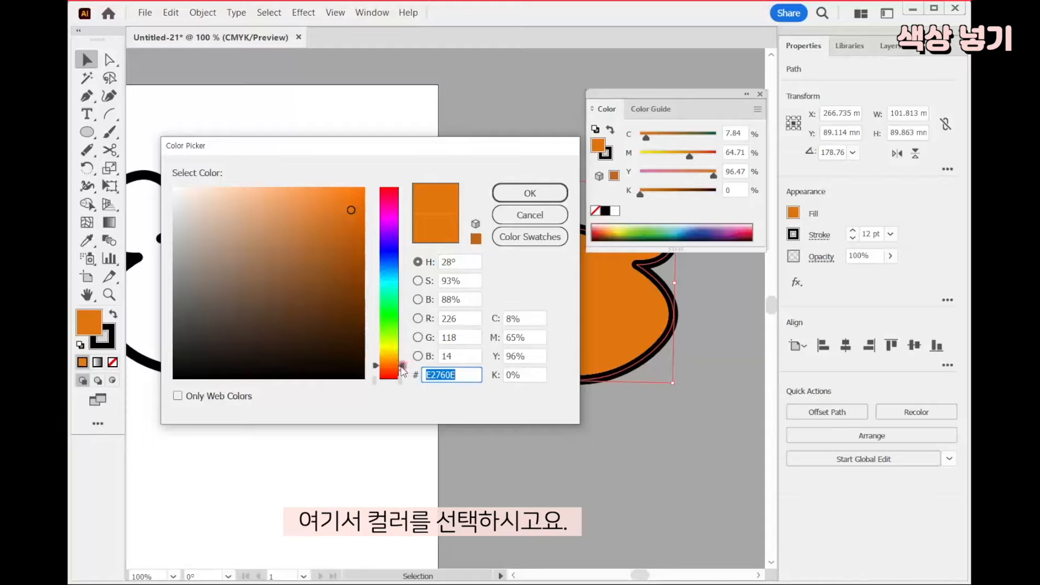
mouse_move(411, 368)
mouse_down()
mouse_move(406, 266)
mouse_move(418, 362)
mouse_up()
mouse_move(273, 244)
mouse_down()
mouse_move(264, 306)
mouse_move(318, 209)
mouse_move(347, 218)
mouse_move(352, 269)
mouse_up()
drag(400, 362, 402, 358)
click(362, 244)
click(469, 206)
drag(635, 85, 529, 75)
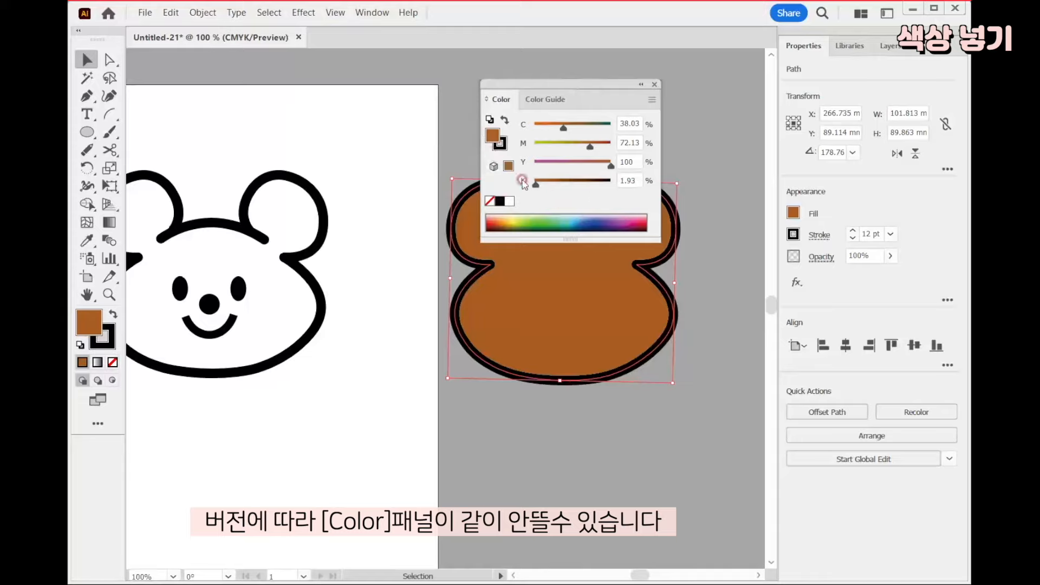
click(554, 173)
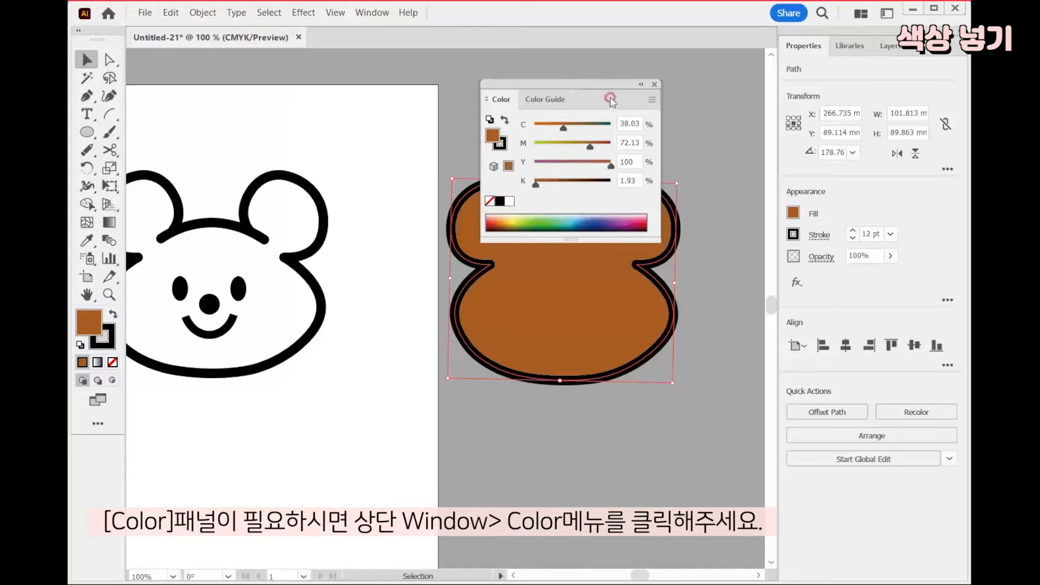
click(654, 84)
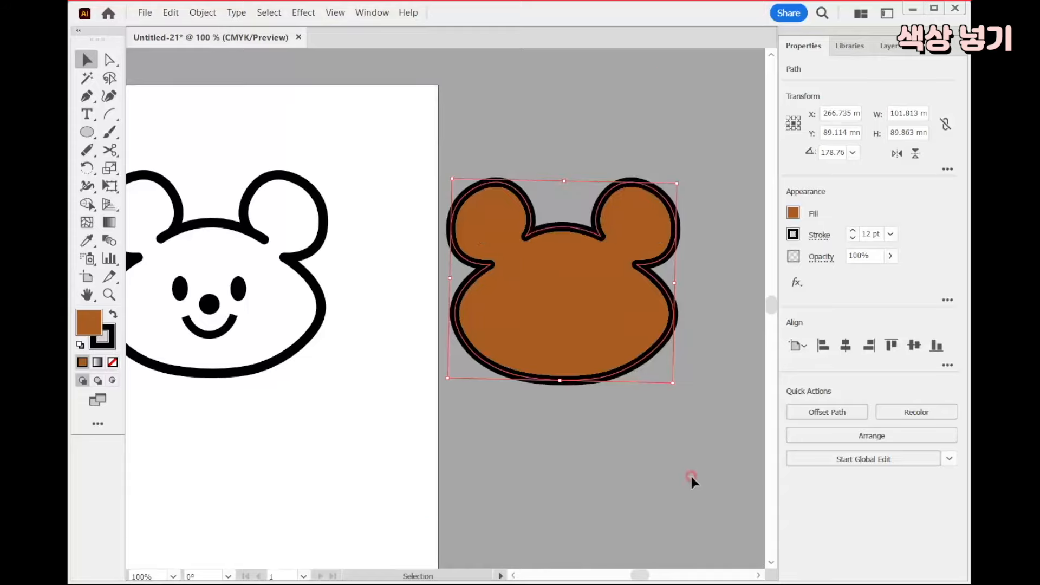
Try teal and navy outline colors on the face copy by sampling the stroke's color spectrum.
click(794, 235)
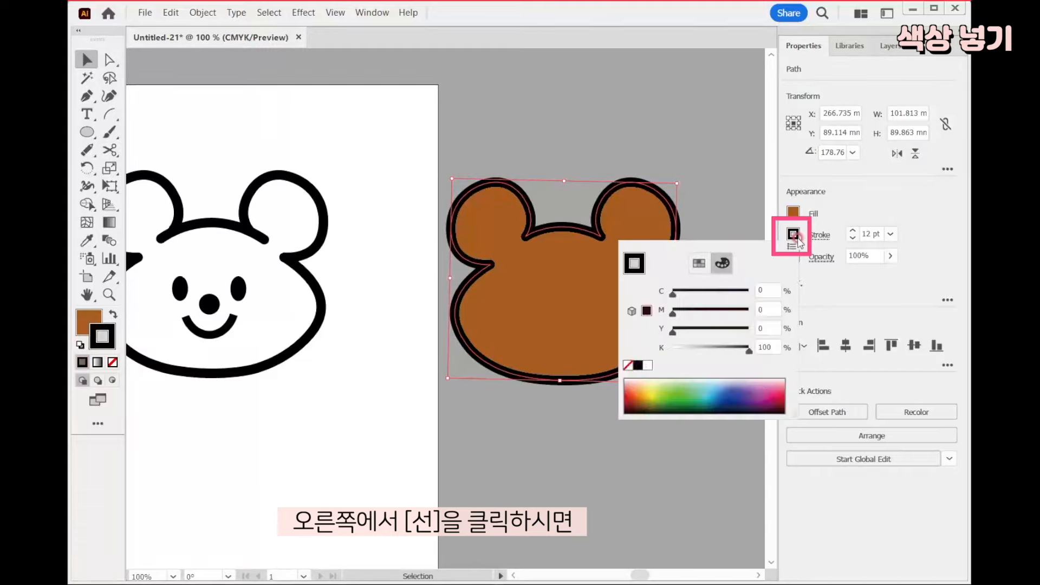
click(670, 382)
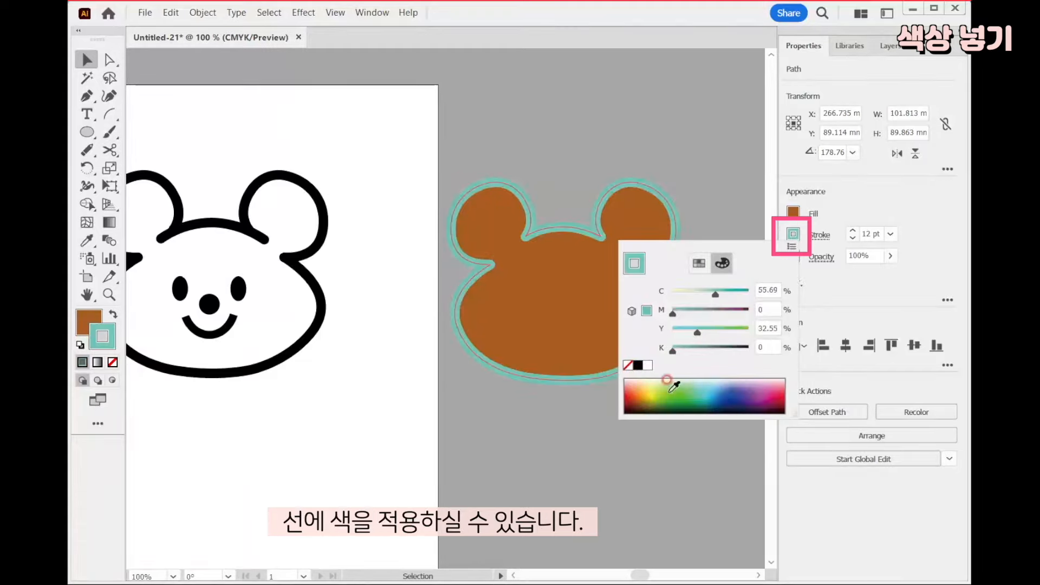
click(720, 386)
click(726, 401)
Apply an orange swatch to the face copy's stroke.
click(699, 264)
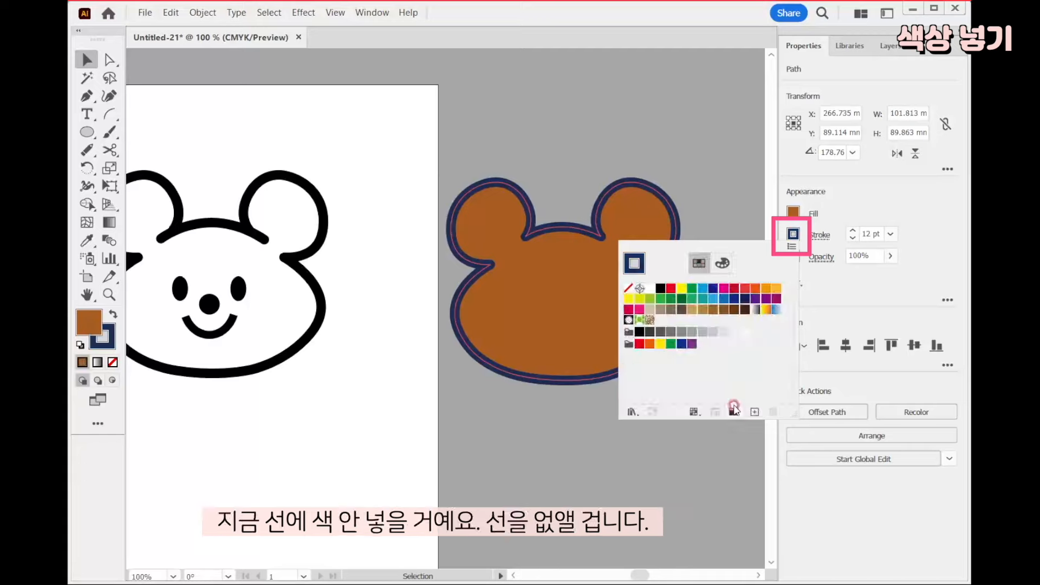
click(776, 287)
click(766, 287)
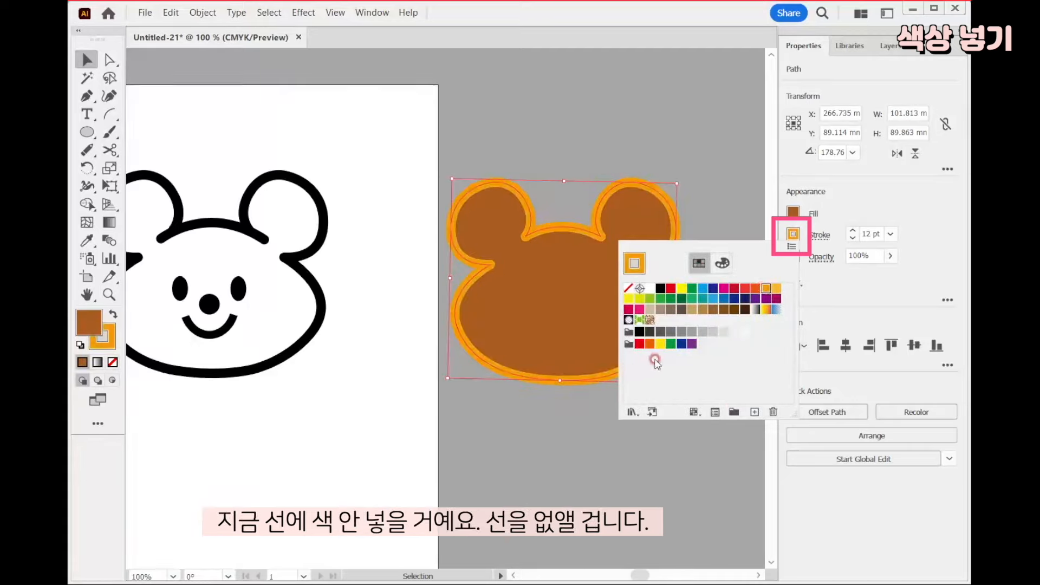
Remove the stroke from the brown face copy and close the floating Color panel.
click(628, 293)
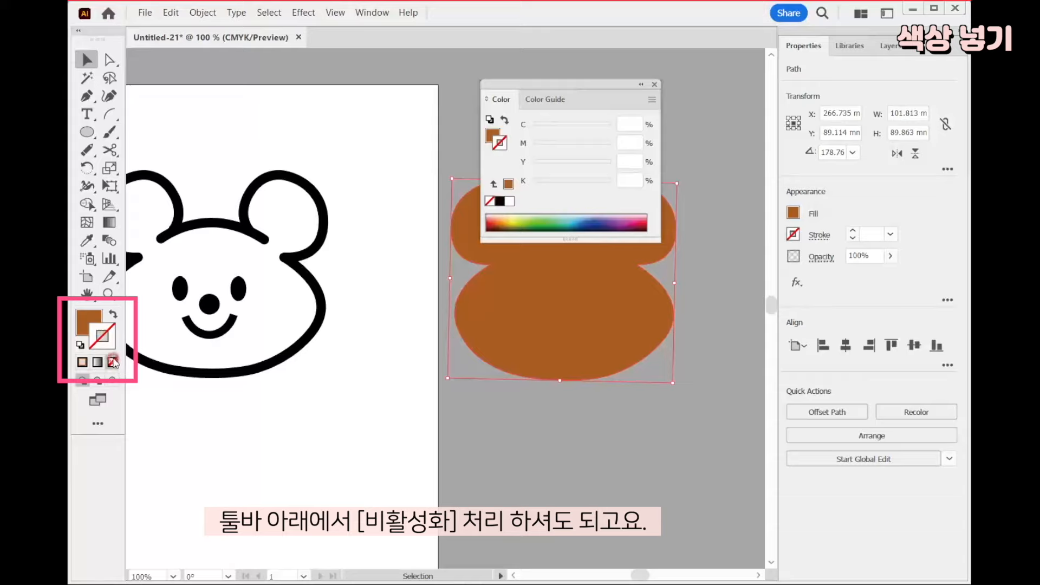
click(654, 84)
click(793, 234)
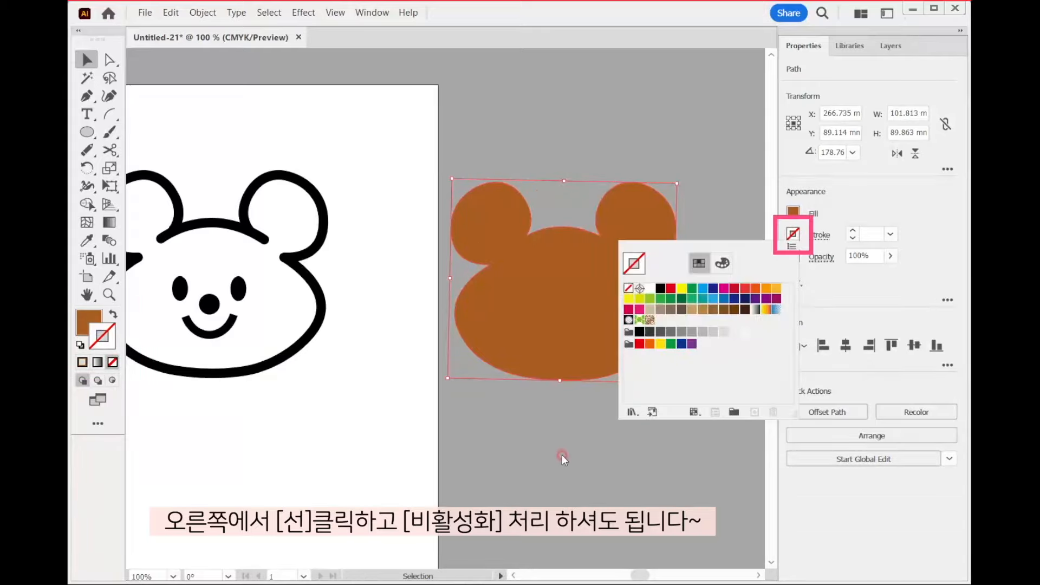
click(739, 367)
Move the brown face copy onto the original bear drawing, aligning it with the black outline.
drag(427, 332, 569, 351)
drag(704, 326, 353, 324)
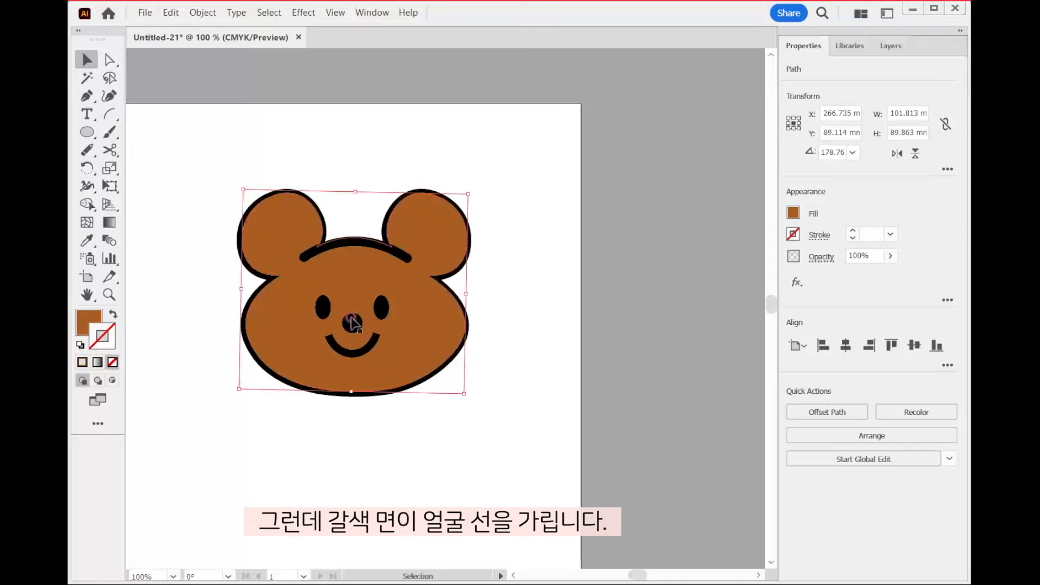
mouse_move(416, 352)
mouse_down()
mouse_move(470, 359)
mouse_move(407, 330)
mouse_move(376, 343)
mouse_move(427, 343)
mouse_up()
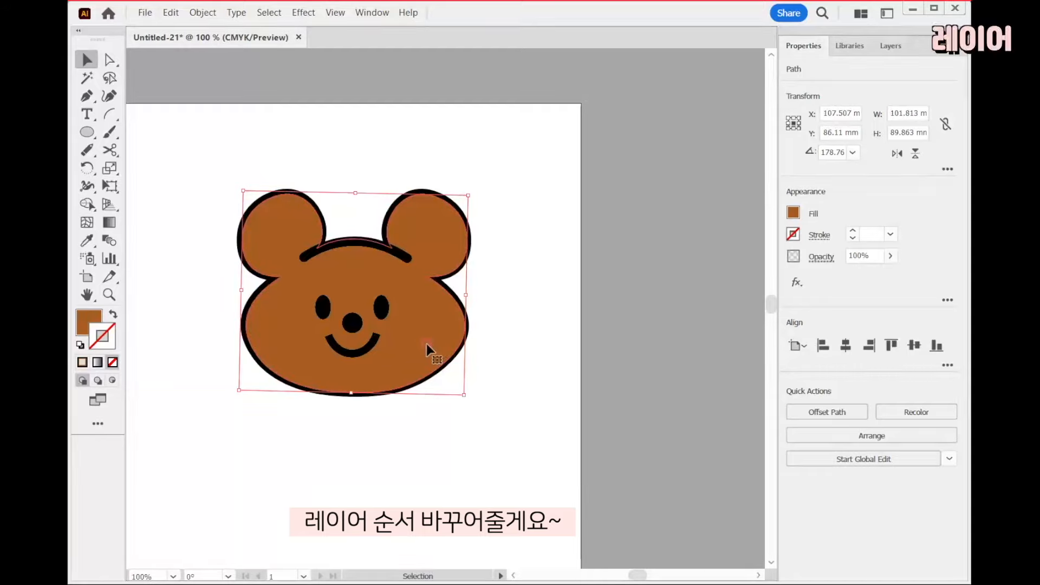
Detach the Layers panel from the dock and float it beside the bear.
click(891, 49)
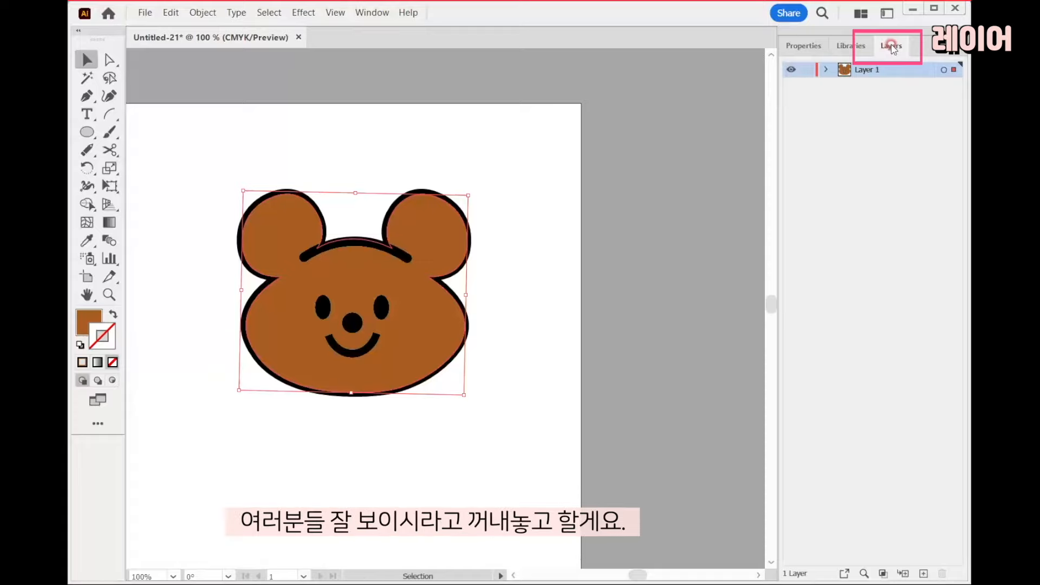
drag(893, 49, 520, 109)
drag(603, 95, 638, 168)
click(612, 259)
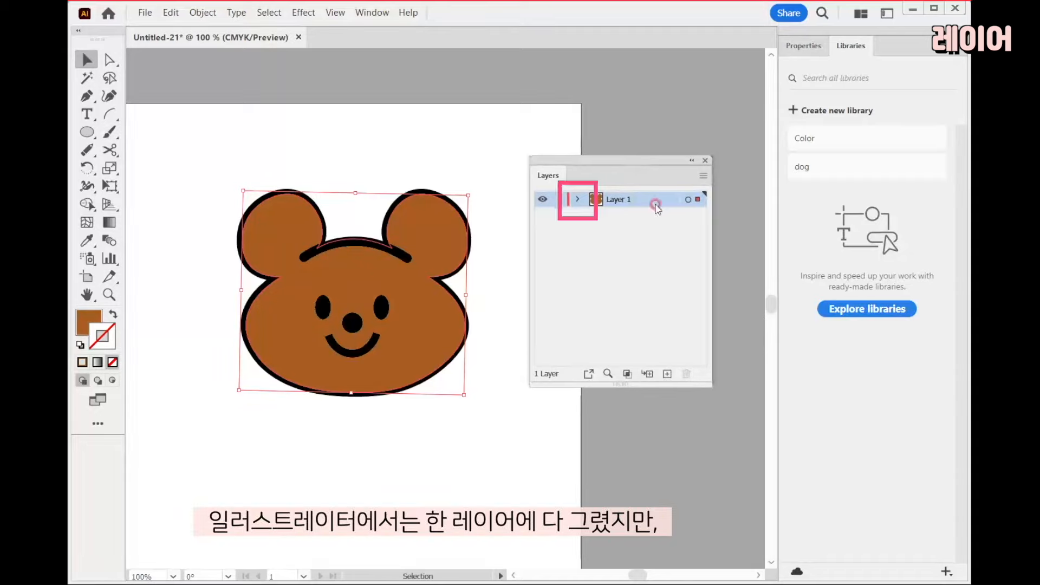
Expand Layer 1 and move the brown face path below the outline path in the stacking order.
click(579, 200)
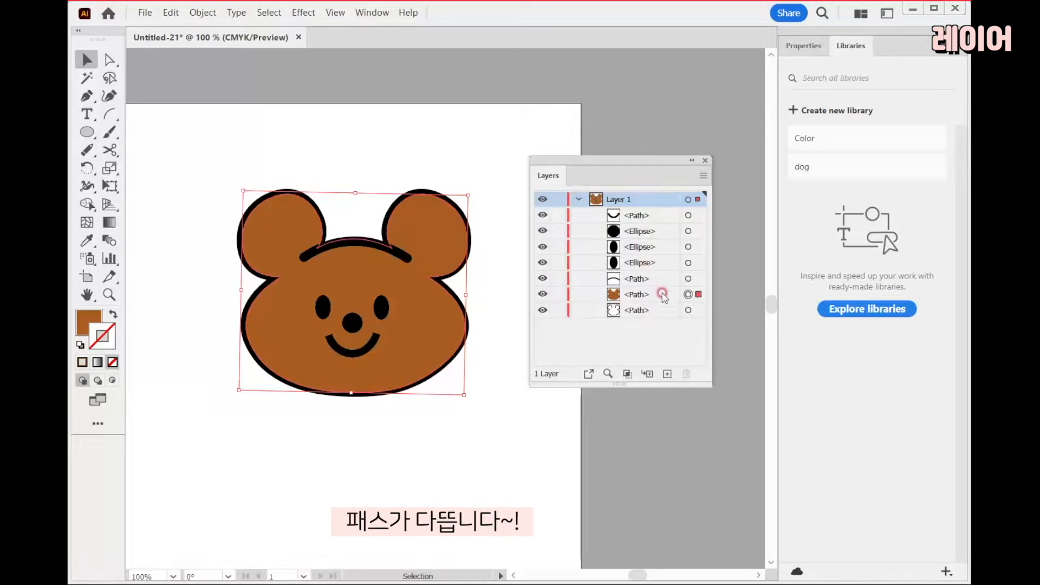
click(634, 300)
drag(643, 300, 657, 337)
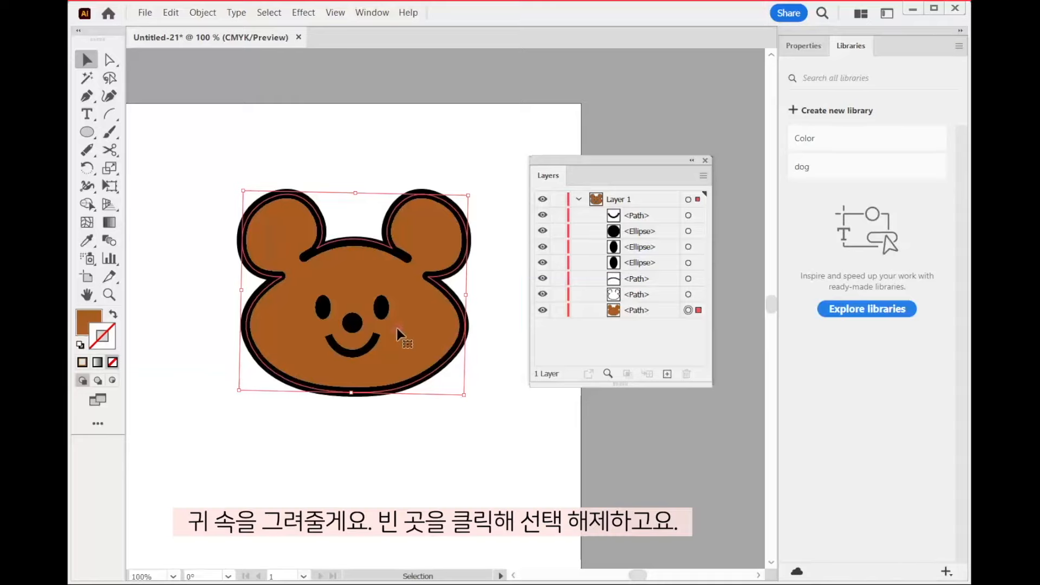
Deselect the face and draw an ellipse about 20 × 25 mm on the blank area left of the bear.
click(385, 140)
click(86, 132)
click(86, 136)
drag(176, 219, 222, 276)
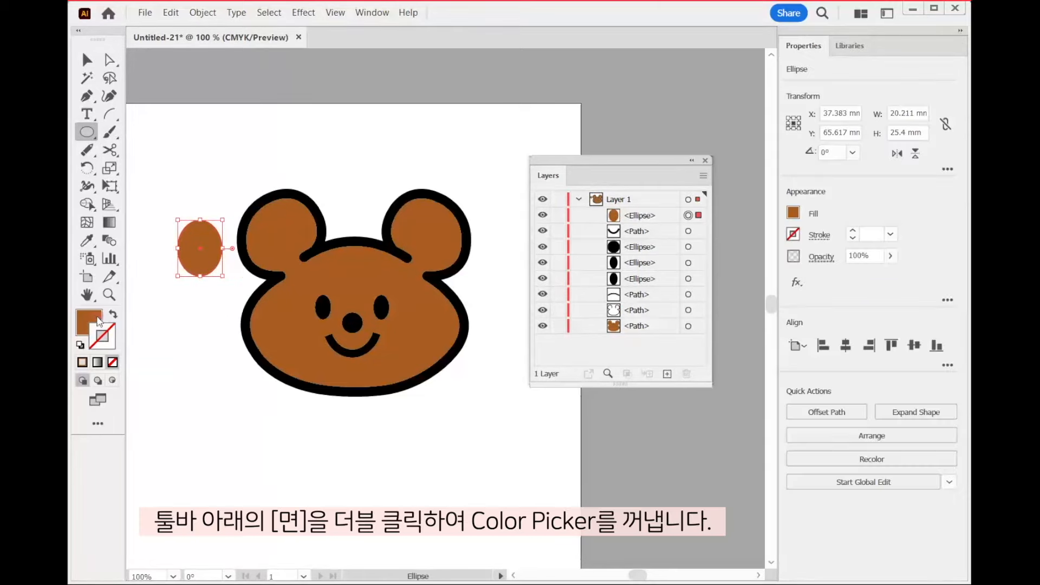
Use the Color Picker to fill the new ellipse with light orange-brown, E58E53.
double_click(85, 316)
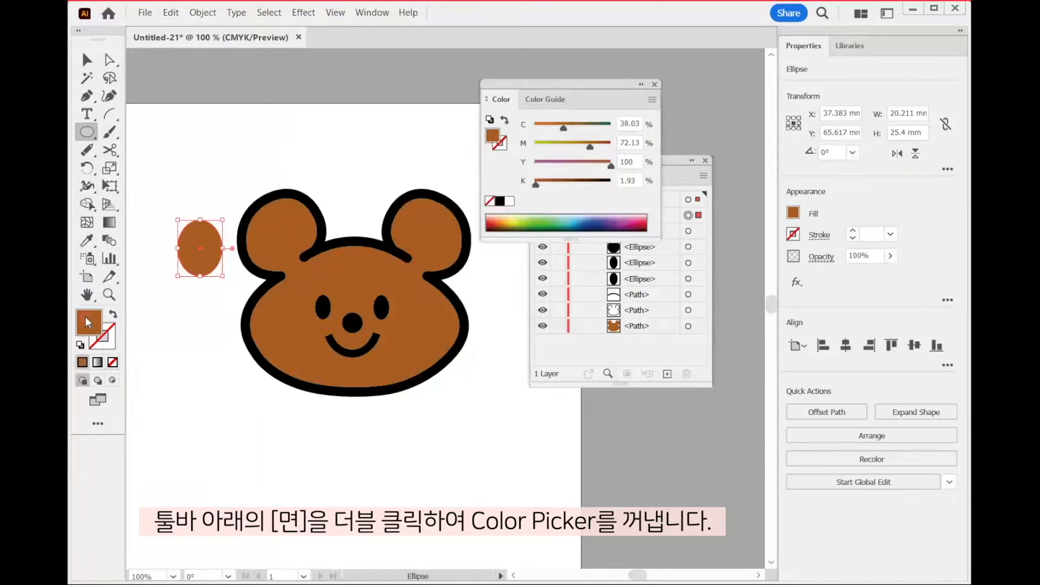
drag(280, 164, 511, 165)
drag(498, 251, 478, 218)
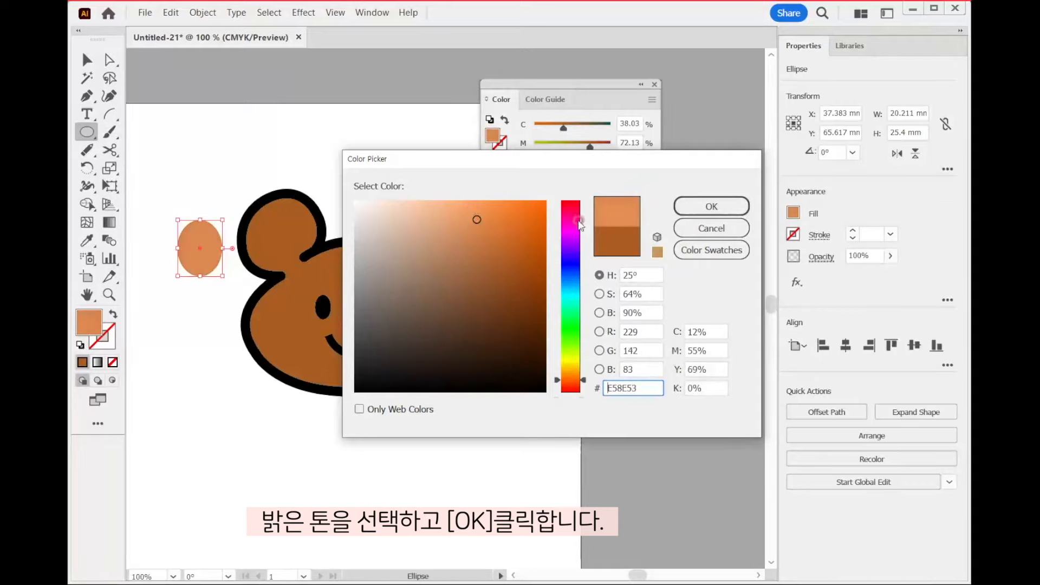
click(736, 207)
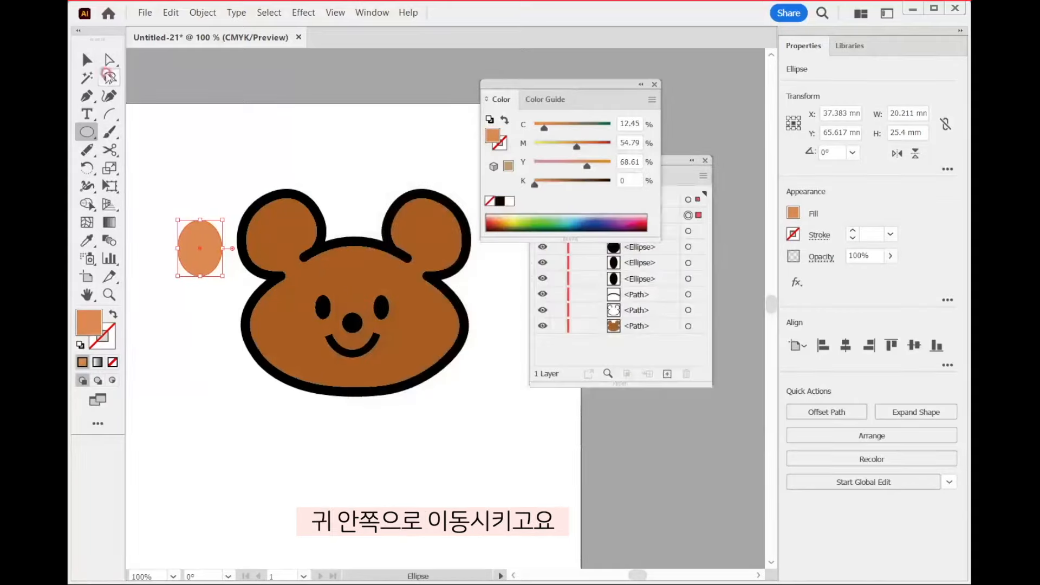
Fit the light ellipse inside the bear's left ear at about 17 × 17.6 mm and a 330° rotation.
click(87, 59)
drag(197, 244, 312, 248)
drag(280, 234, 287, 252)
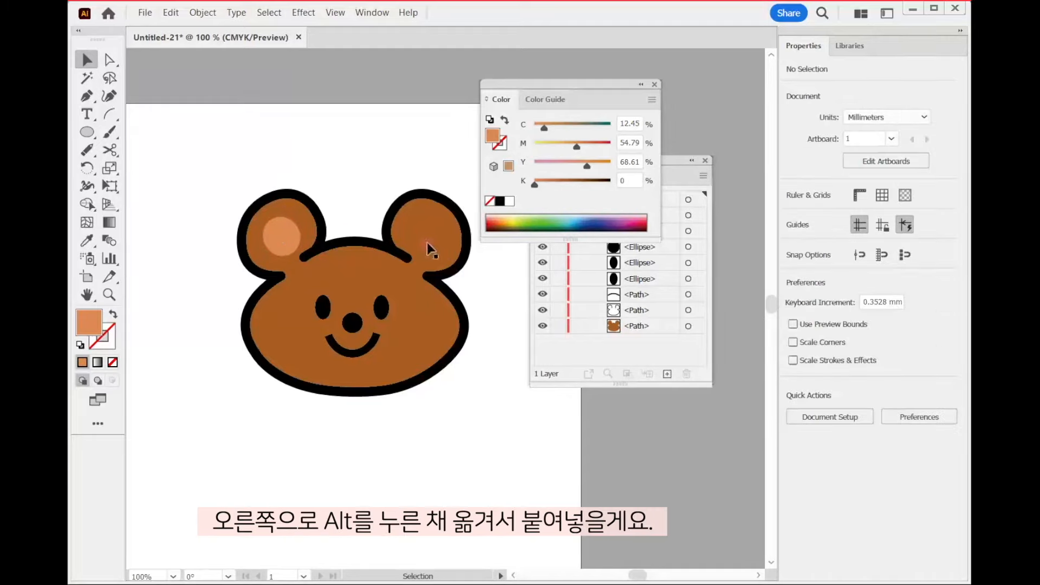
Duplicate the light inner-ear ellipse into the bear's right ear.
drag(283, 237, 456, 250)
click(401, 436)
key(space)
drag(415, 393, 385, 394)
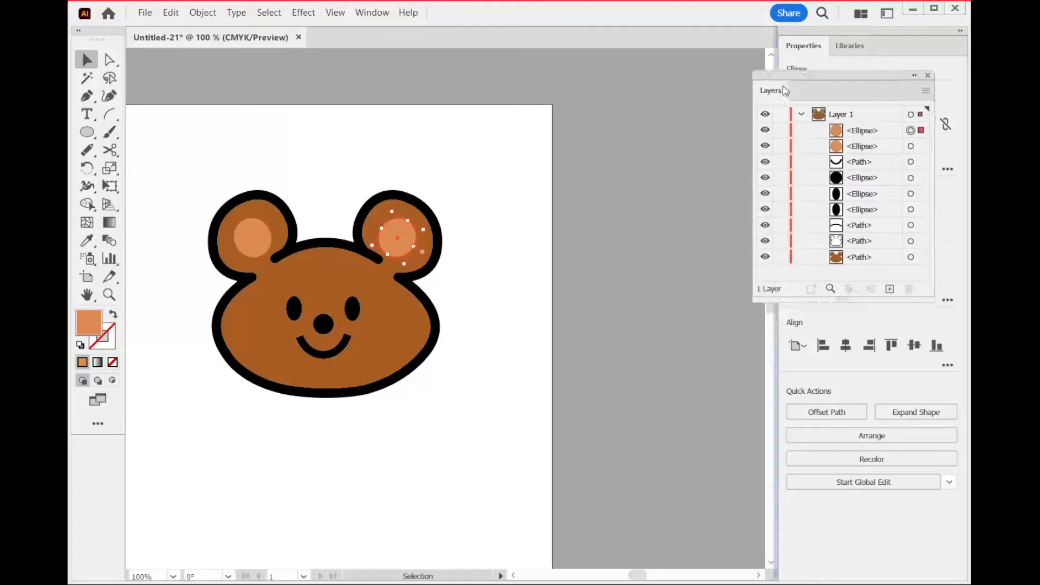
Dock the Layers panel back beside Libraries, bring Properties to the front and clear the selection.
click(803, 45)
click(890, 45)
click(803, 46)
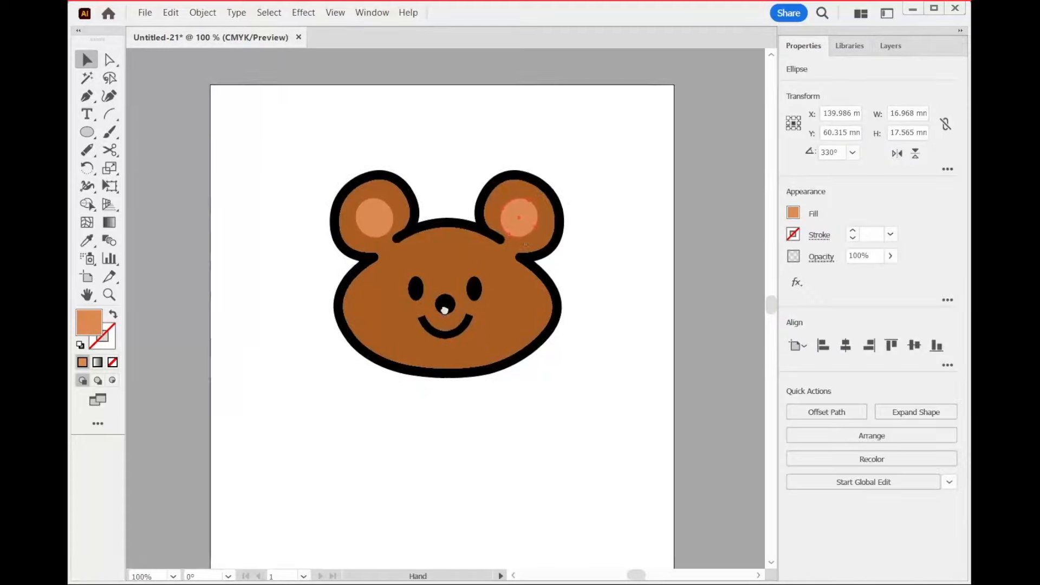
click(613, 383)
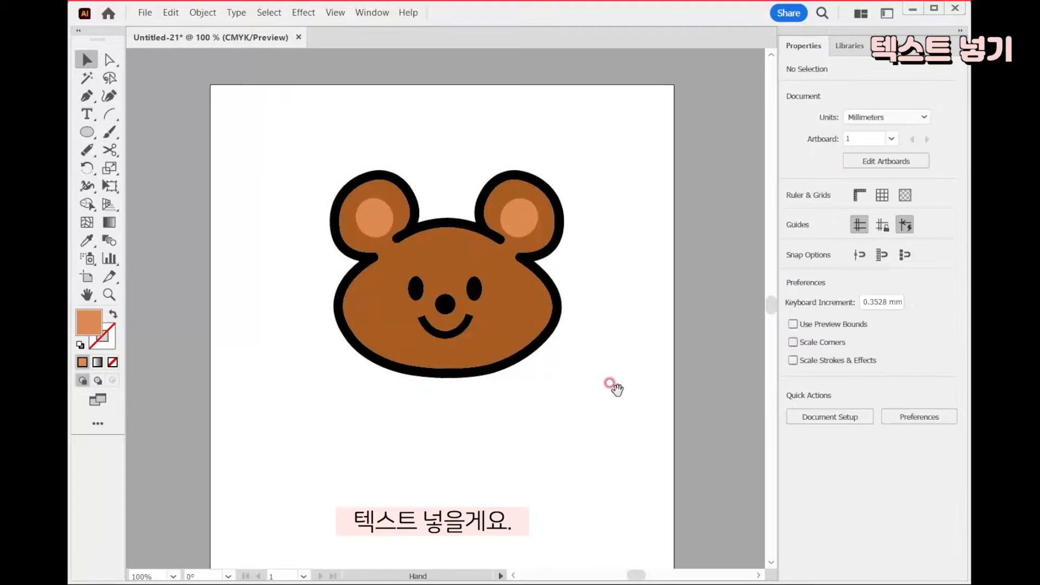
Add the point text "THANK YOU" on the empty area below the bear's face.
scroll(613, 399, down, 1)
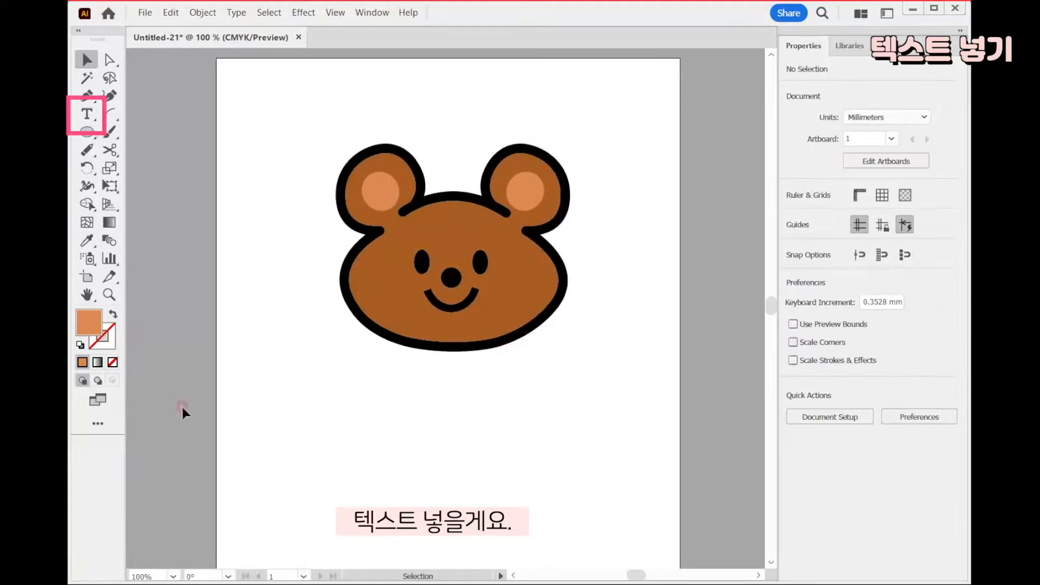
click(87, 115)
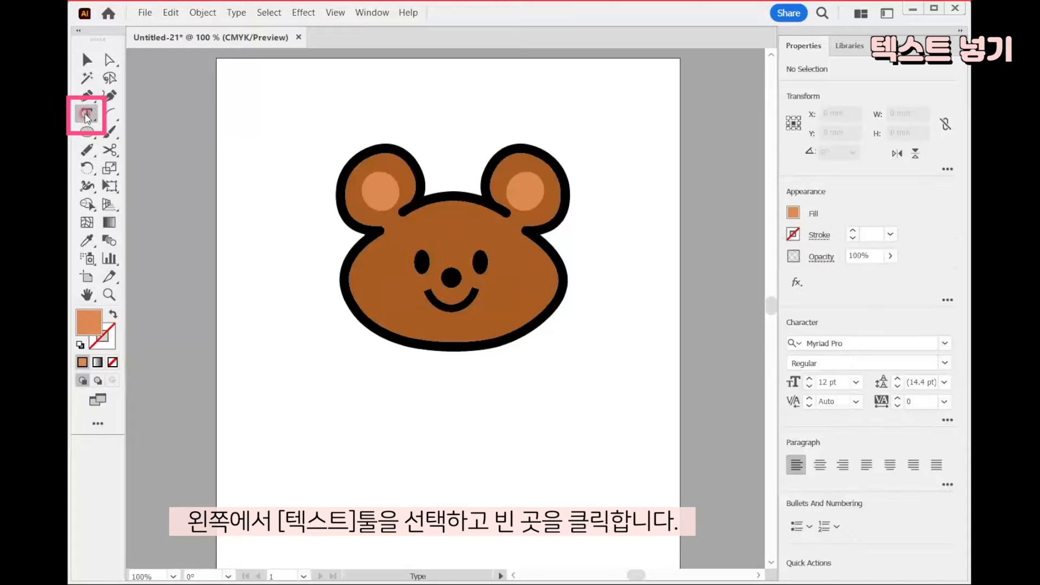
click(349, 377)
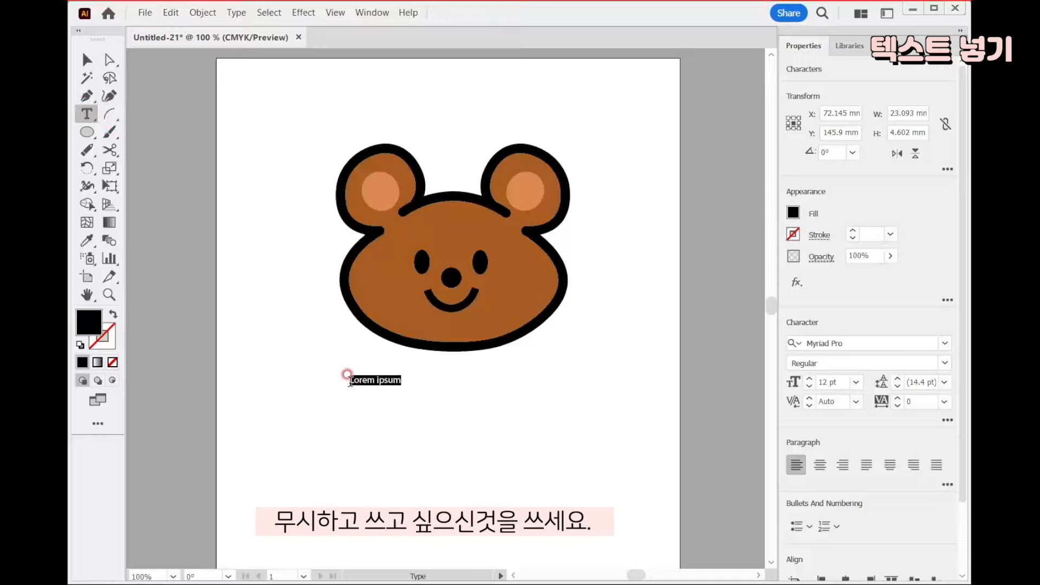
key(BackSpace)
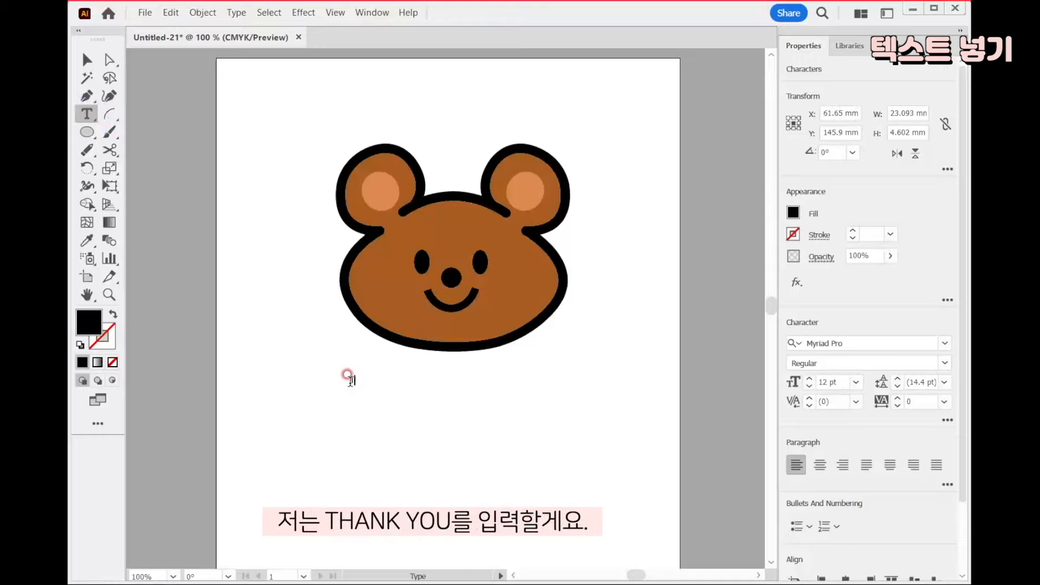
text(THANK YOU)
key(Escape)
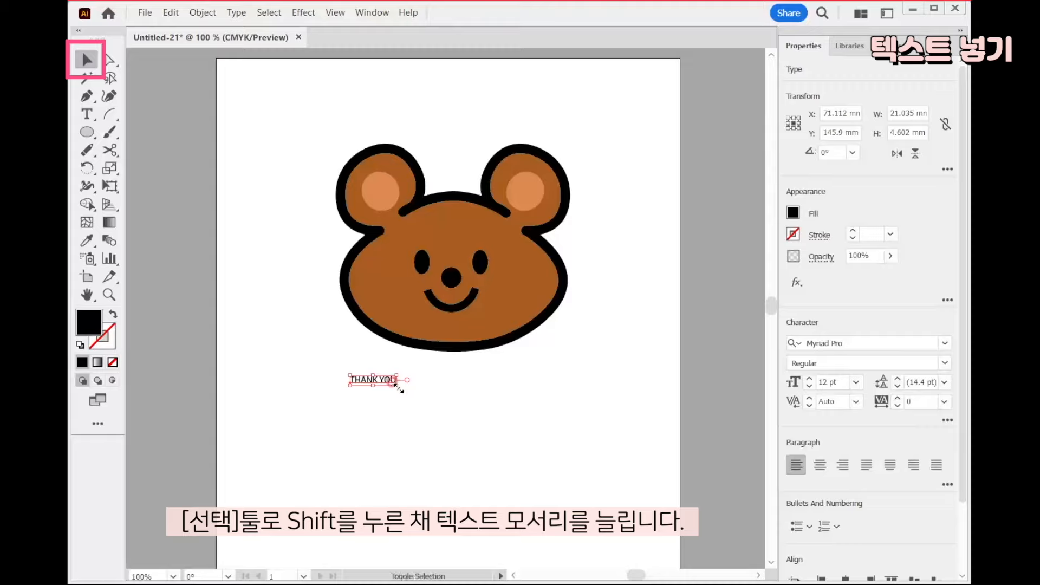
Scale the THANK YOU text up proportionally to about 84 × 18 mm and position it beneath the bear.
drag(397, 386, 581, 417)
drag(477, 417, 487, 387)
key(space)
drag(600, 386, 571, 394)
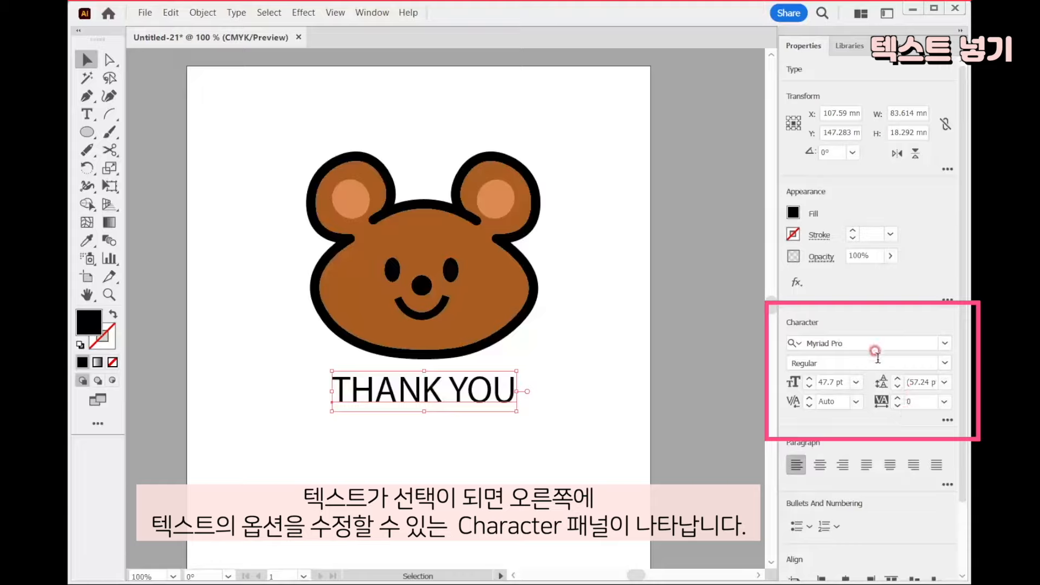
Change the THANK YOU text's font to 여기어때 잘난체 OTF.
click(946, 344)
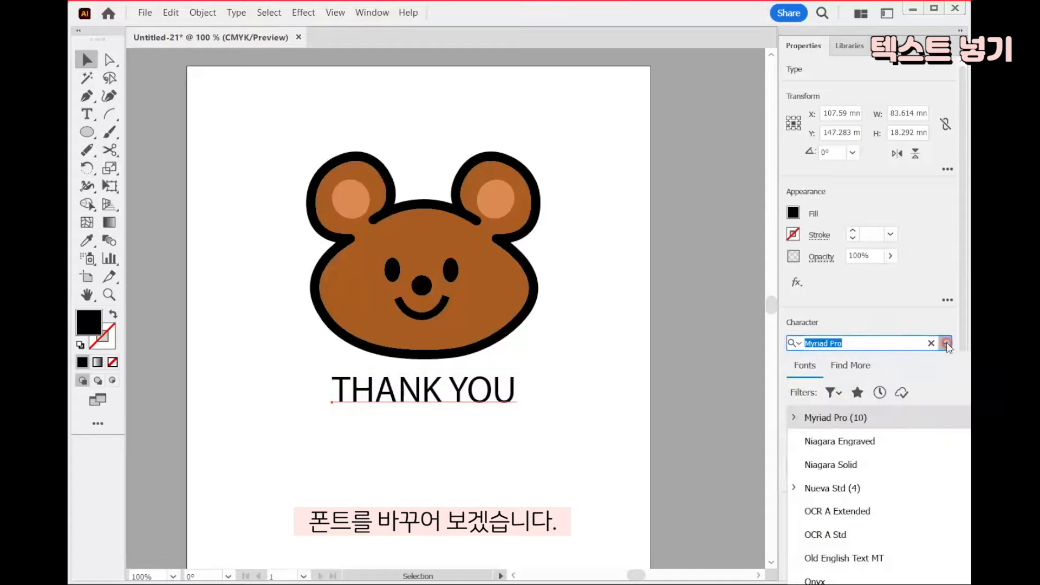
scroll(893, 509, down, 12)
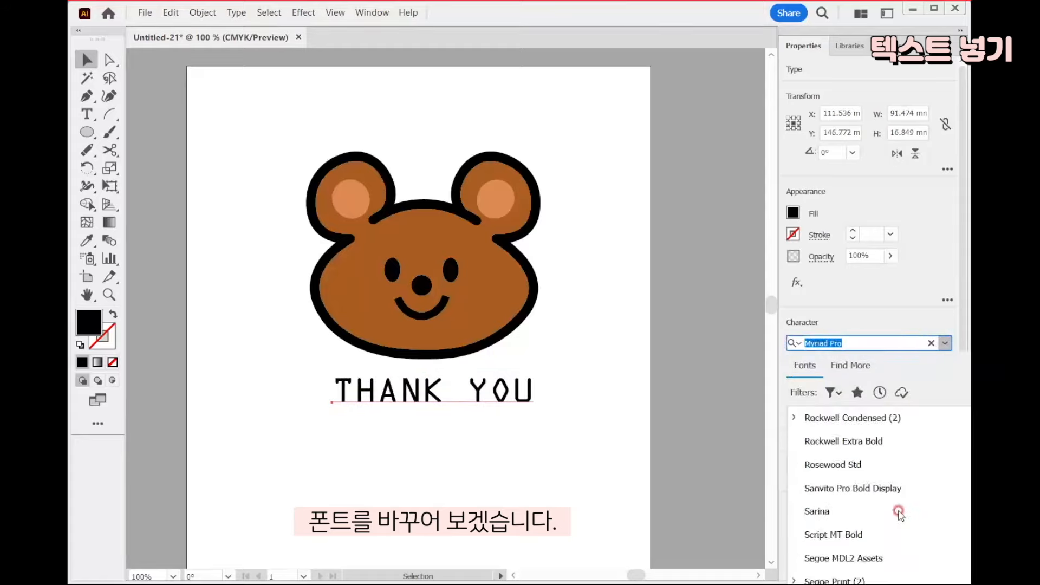
scroll(898, 514, down, 15)
click(876, 553)
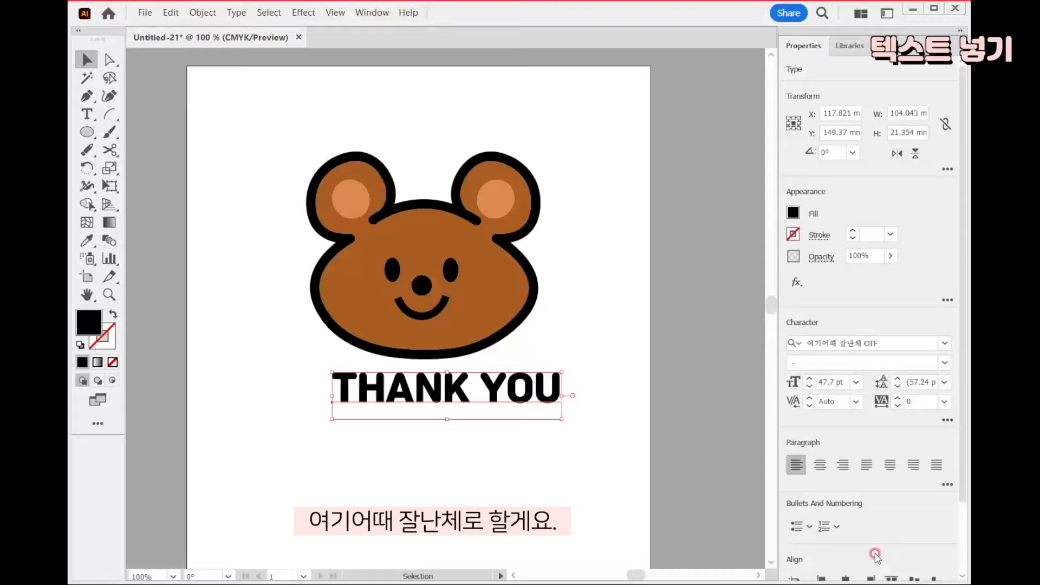
Set the THANK YOU text size to 48 pt and recenter the text under the bear.
click(855, 382)
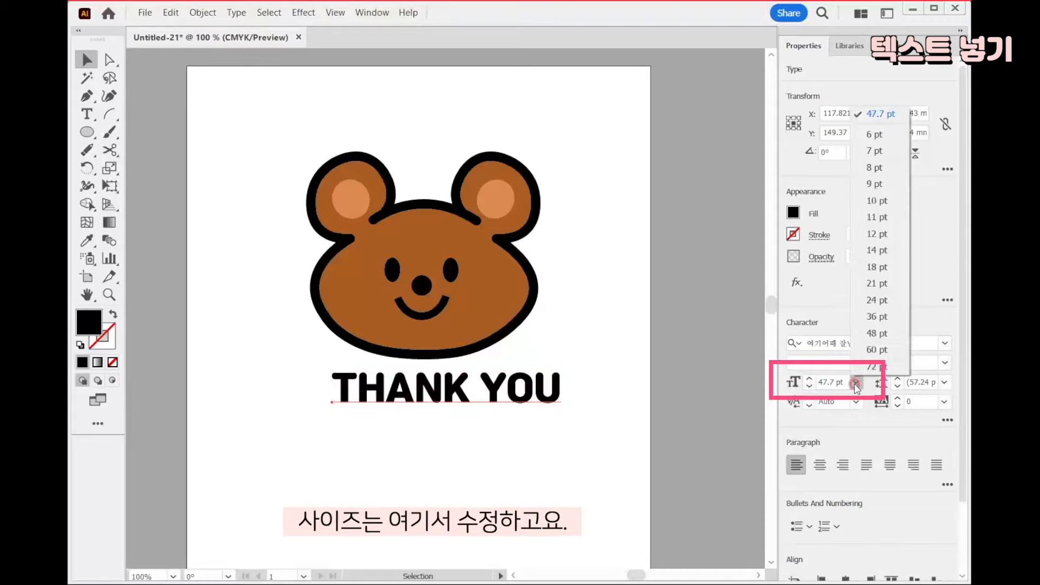
click(878, 333)
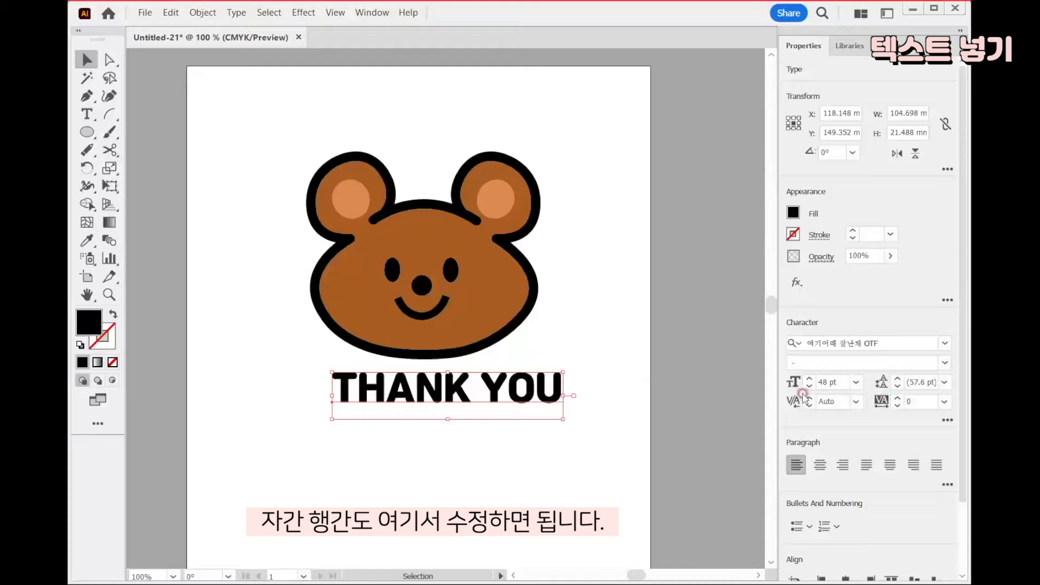
drag(535, 397, 517, 396)
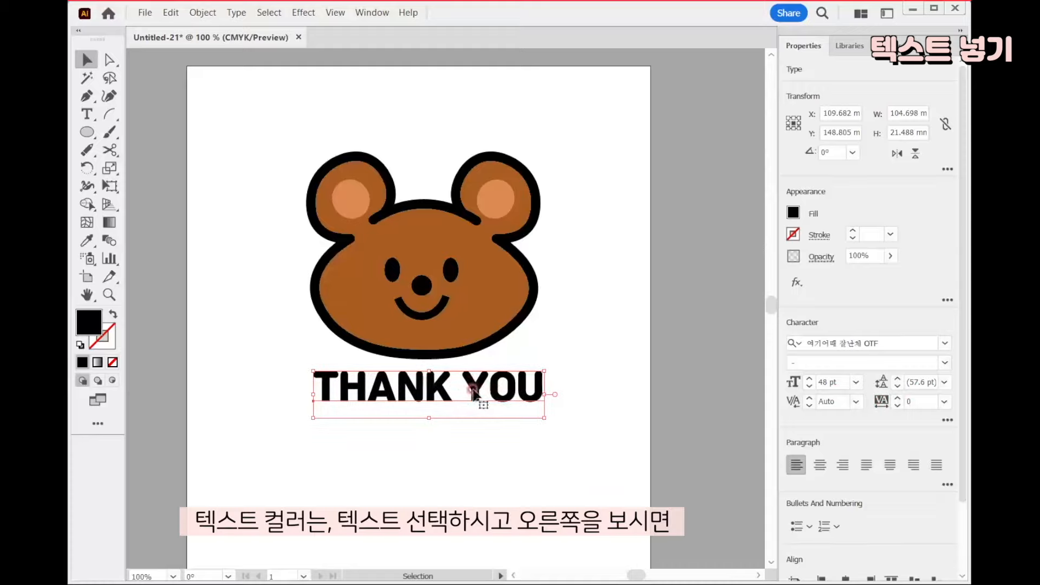
Try a green fill on the THANK YOU text from the color spectrum, about C 65, M 0, Y 75, K 0.
click(794, 214)
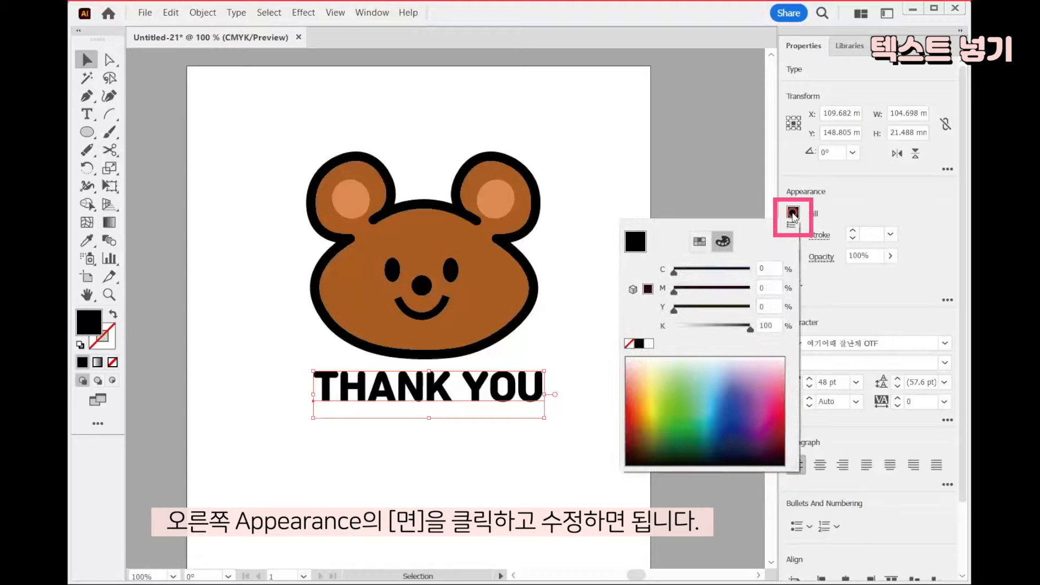
click(704, 374)
click(674, 411)
click(677, 402)
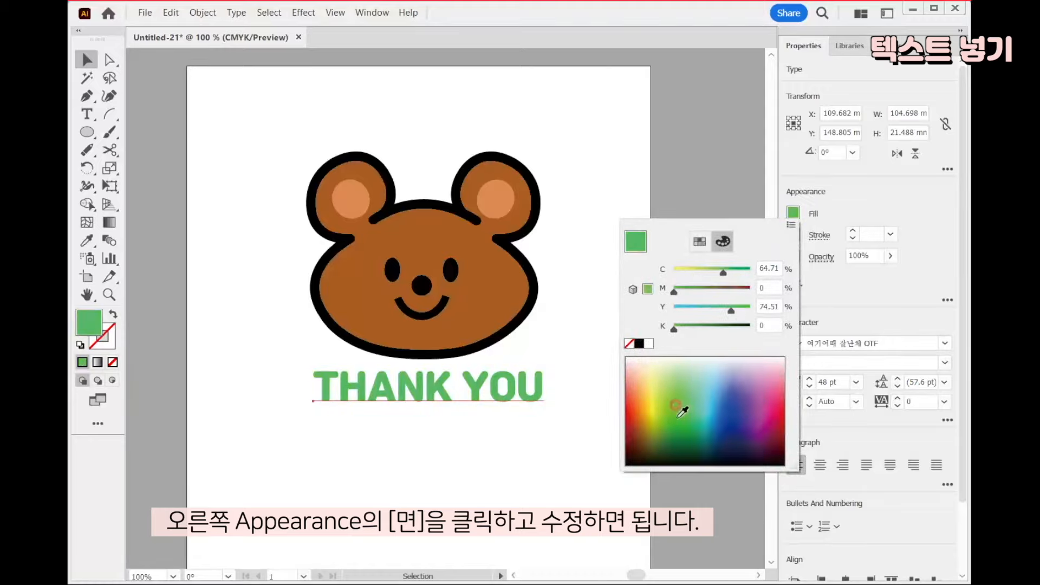
Set the THANK YOU text's fill to black and close the color settings.
click(639, 343)
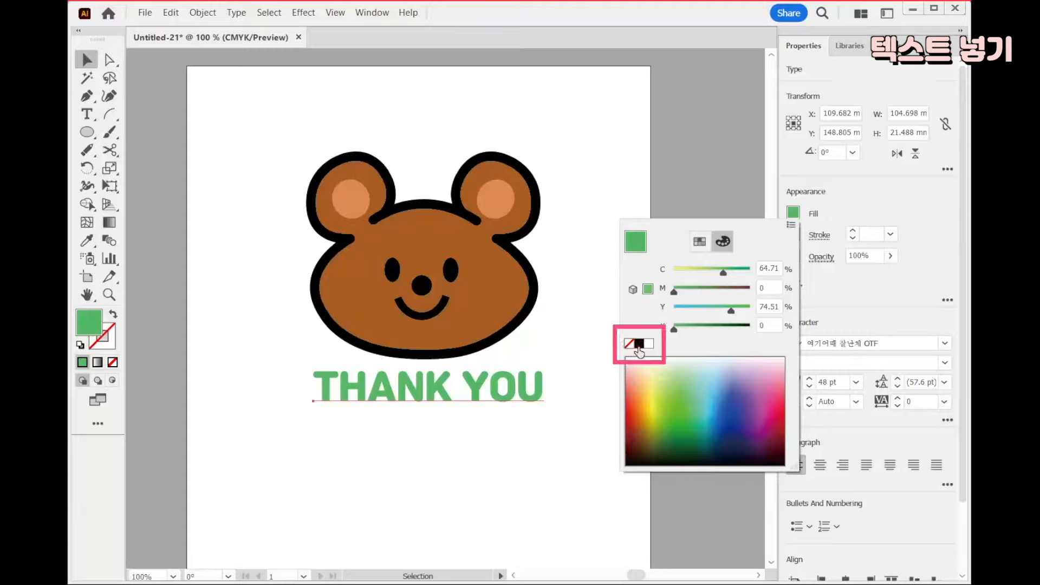
click(638, 344)
click(637, 411)
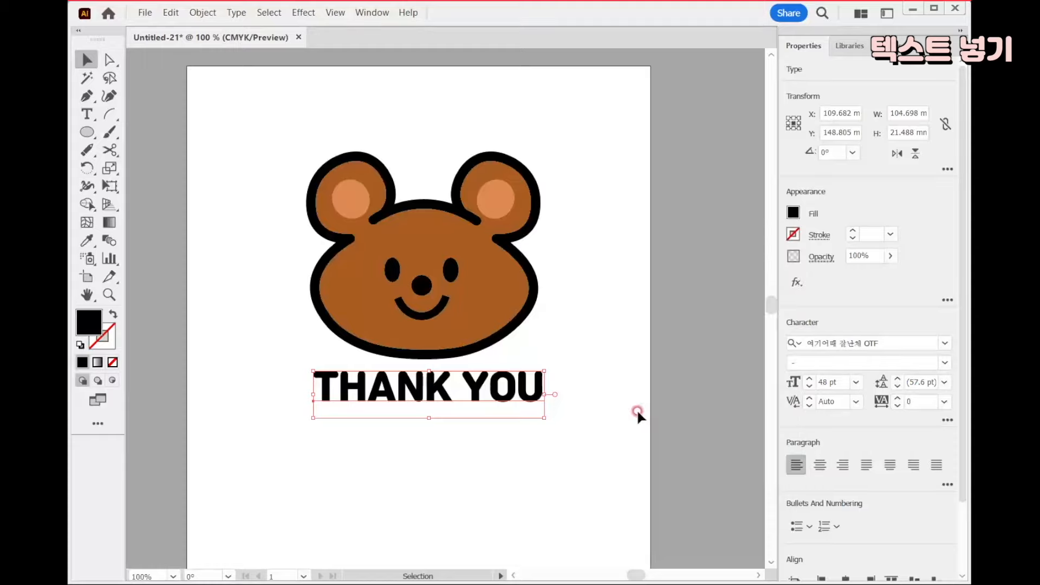
Replace the word YOU in the THANK YOU text with fkfkf using the Type tool.
click(89, 121)
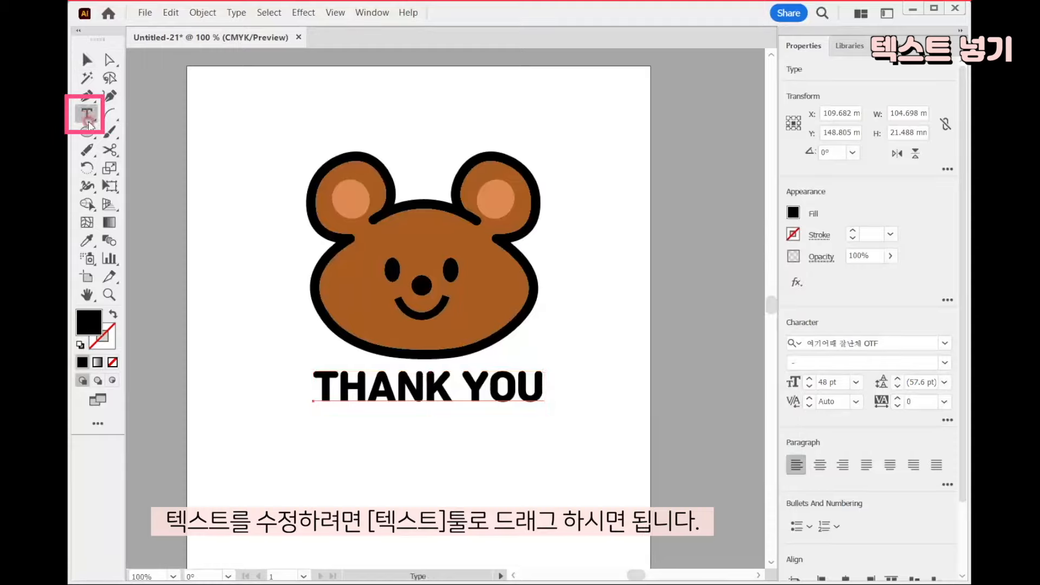
drag(369, 382, 489, 383)
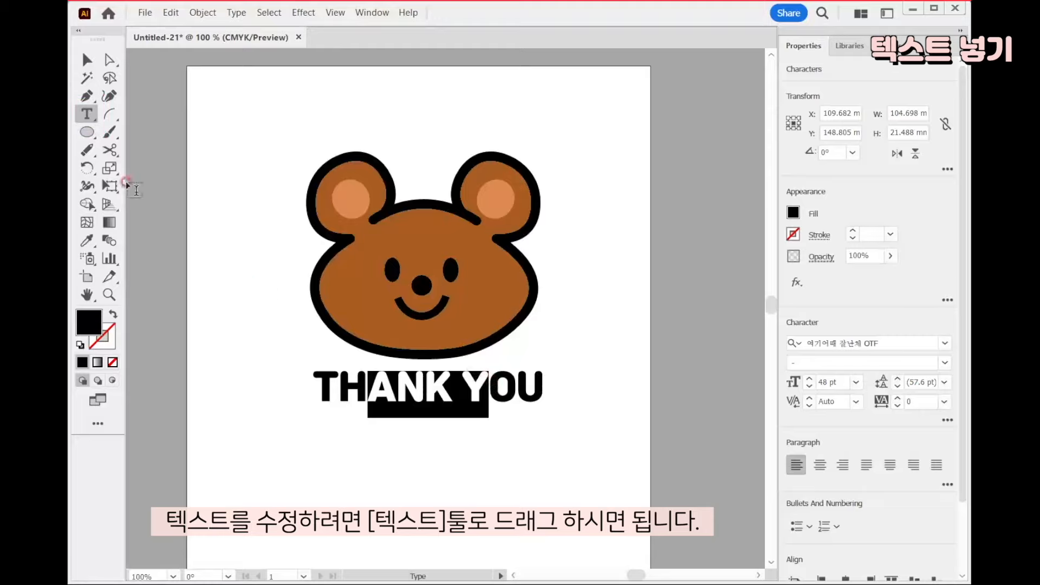
key(Escape)
double_click(441, 382)
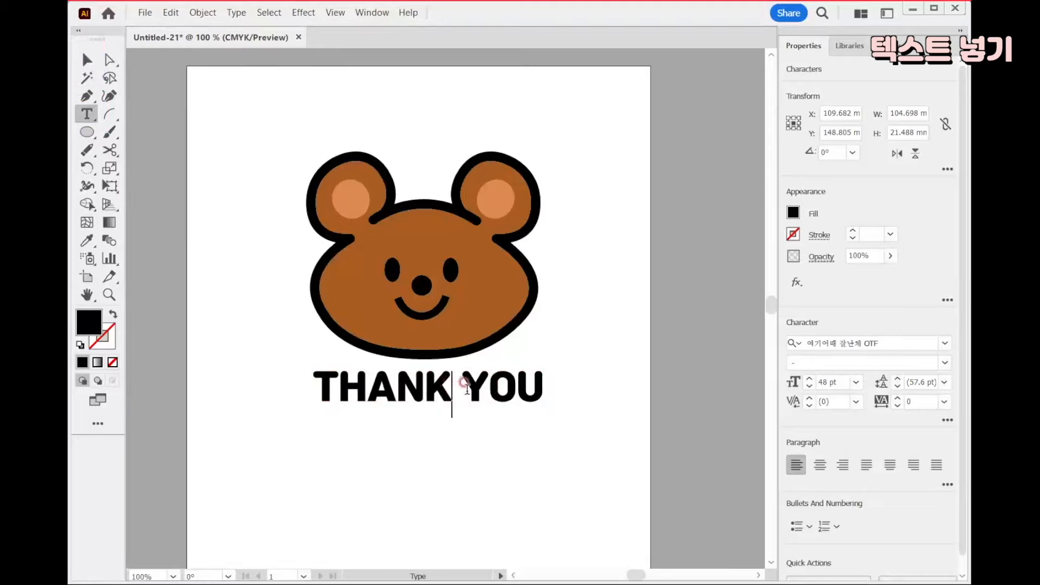
drag(461, 383, 568, 383)
key(BackSpace)
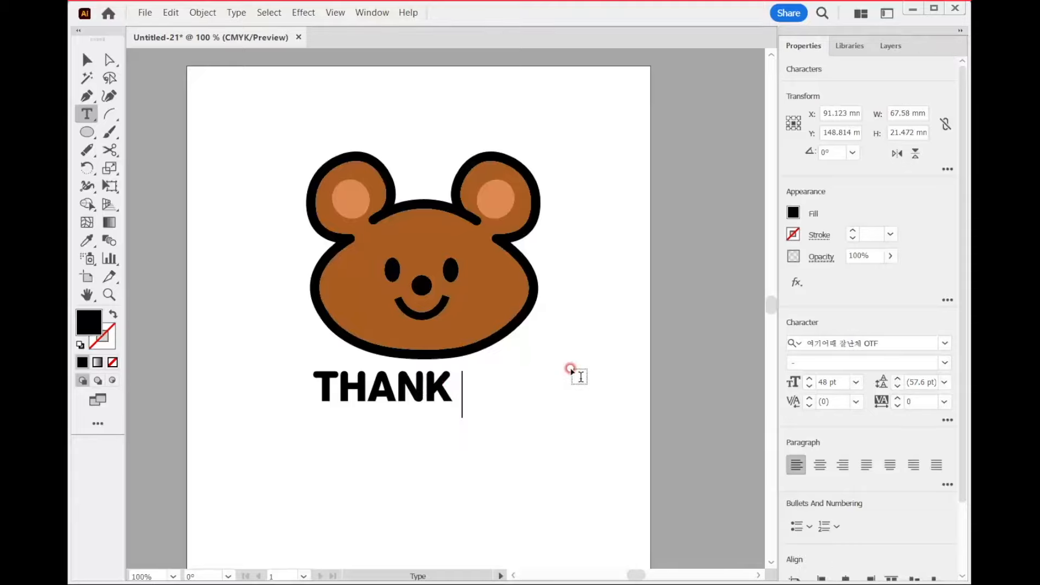
text(fkfkf)
Change the fkfkf part of the text to YOU and finish editing the text.
key(BackSpace)
key(BackSpace)
key(BackSpace)
key(BackSpace)
key(BackSpace)
text(YOU)
key(Escape)
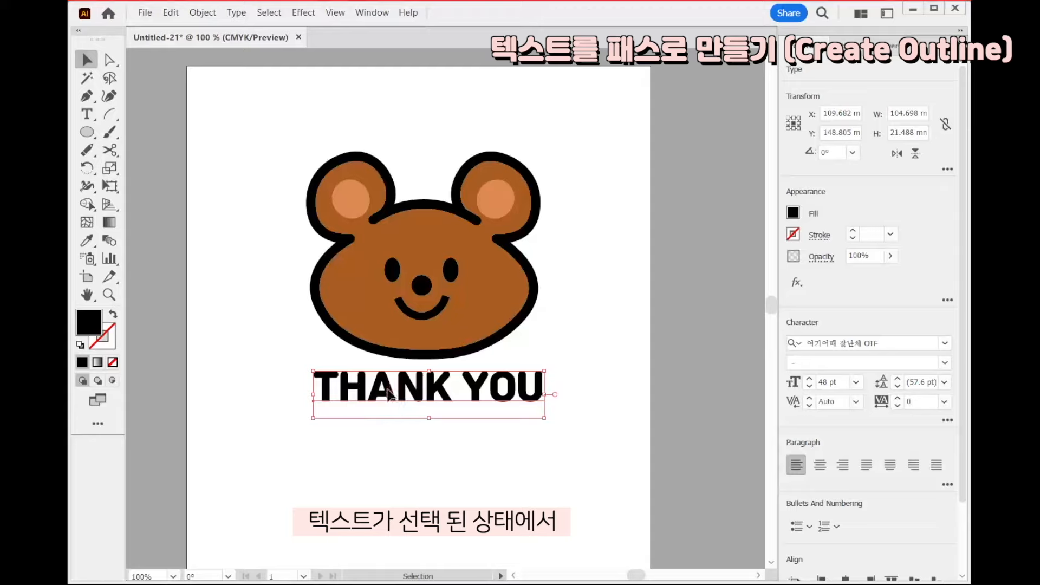
Convert the selected THANK YOU text to outlines.
key(ctrl+shift)
key(ctrl+shift+o)
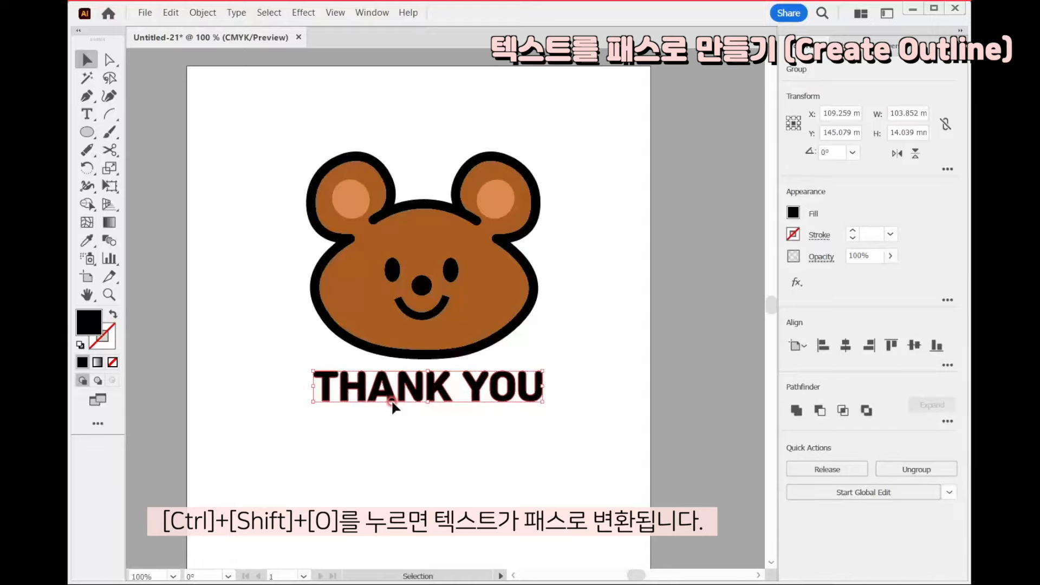
Examine the outlined THANK YOU letters up close, checking their paths and anchor points.
click(117, 295)
click(301, 388)
click(555, 335)
click(495, 268)
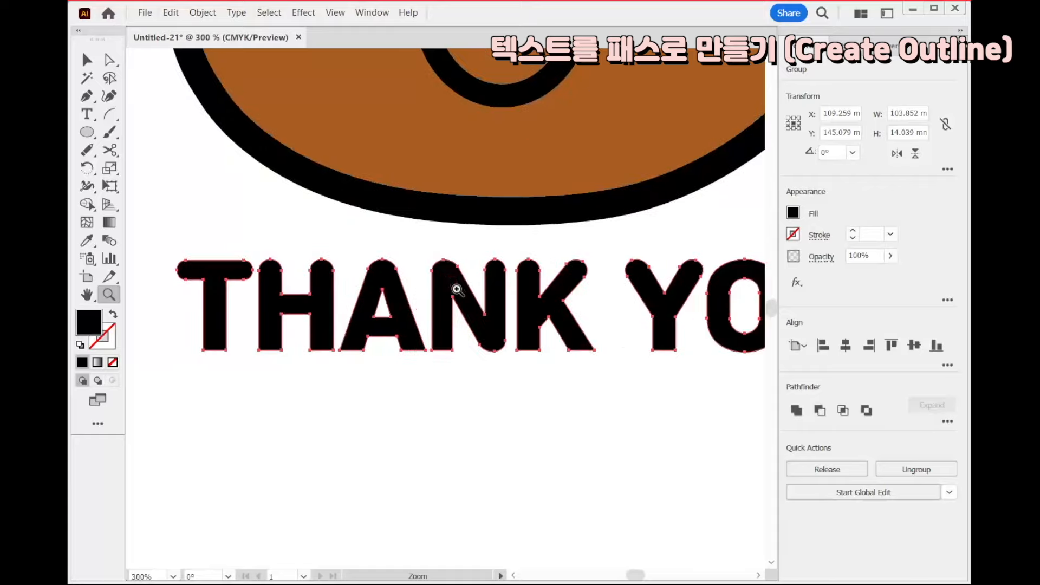
click(456, 288)
click(457, 294)
drag(244, 375, 582, 351)
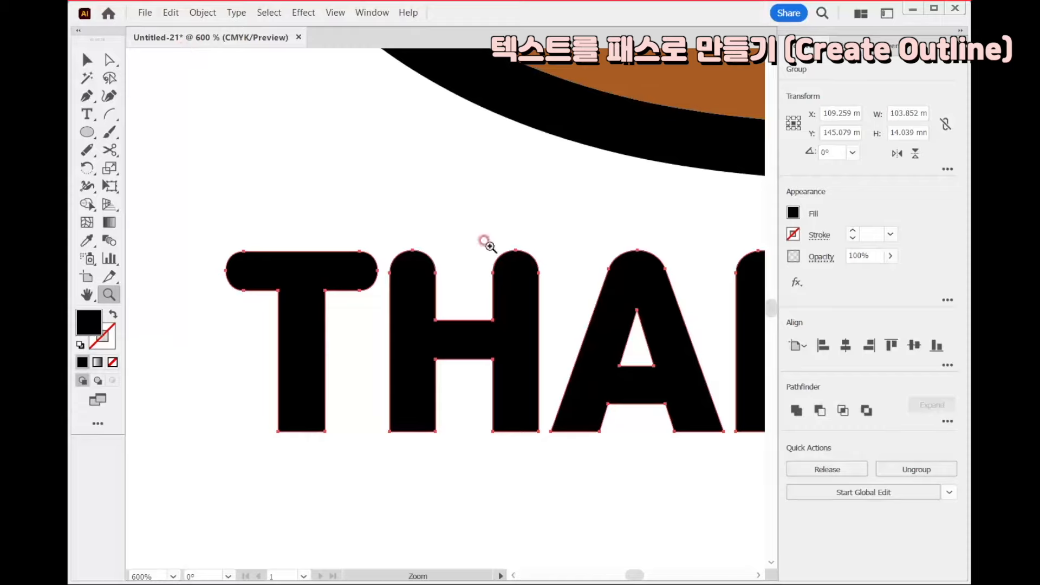
key(t)
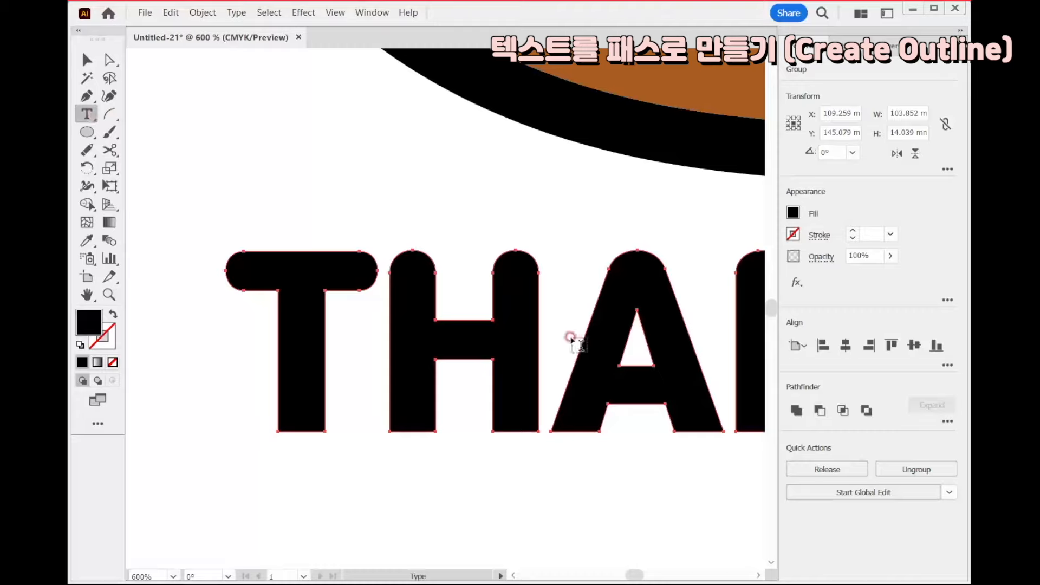
click(85, 60)
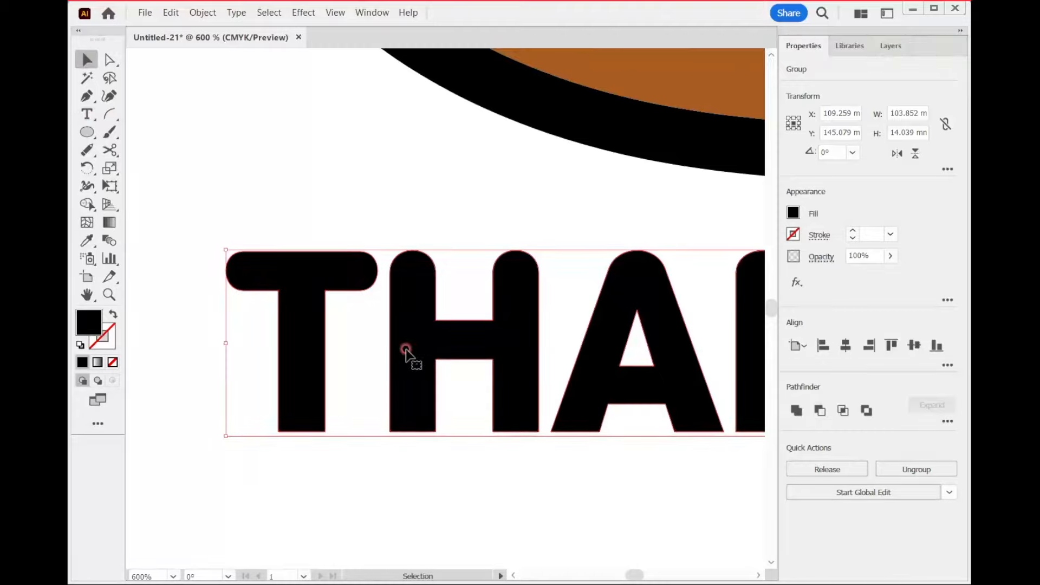
key(a)
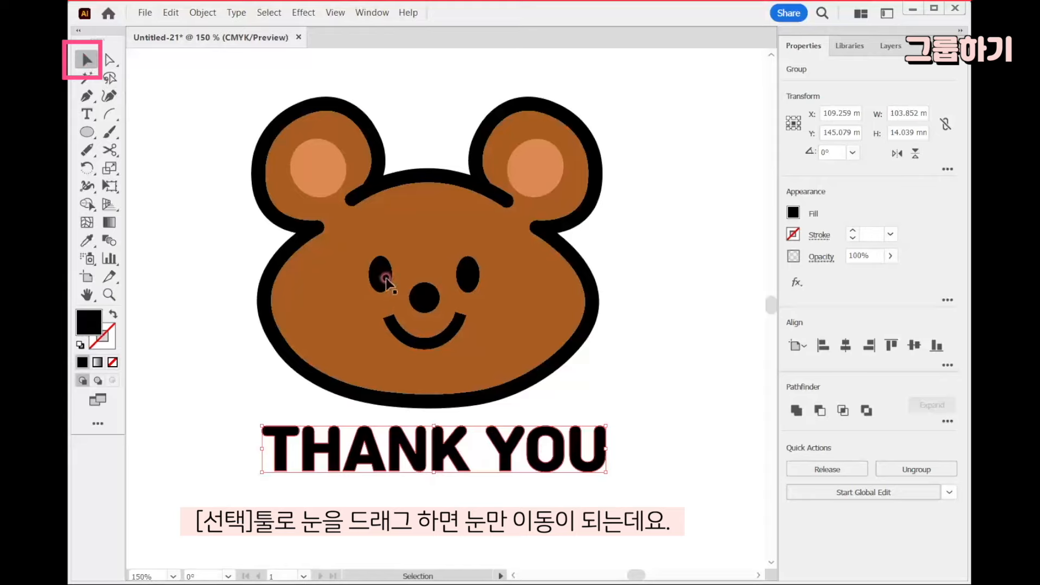
Try moving the bear's left eye off the face by itself, then undo the move.
drag(379, 278, 372, 279)
drag(184, 300, 177, 304)
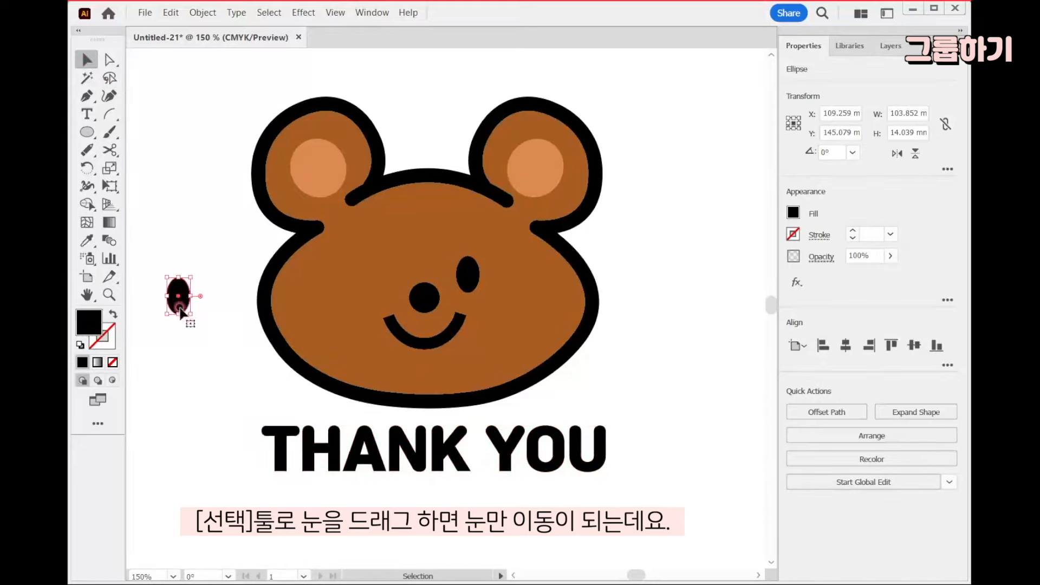
key(ctrl+z)
key(v)
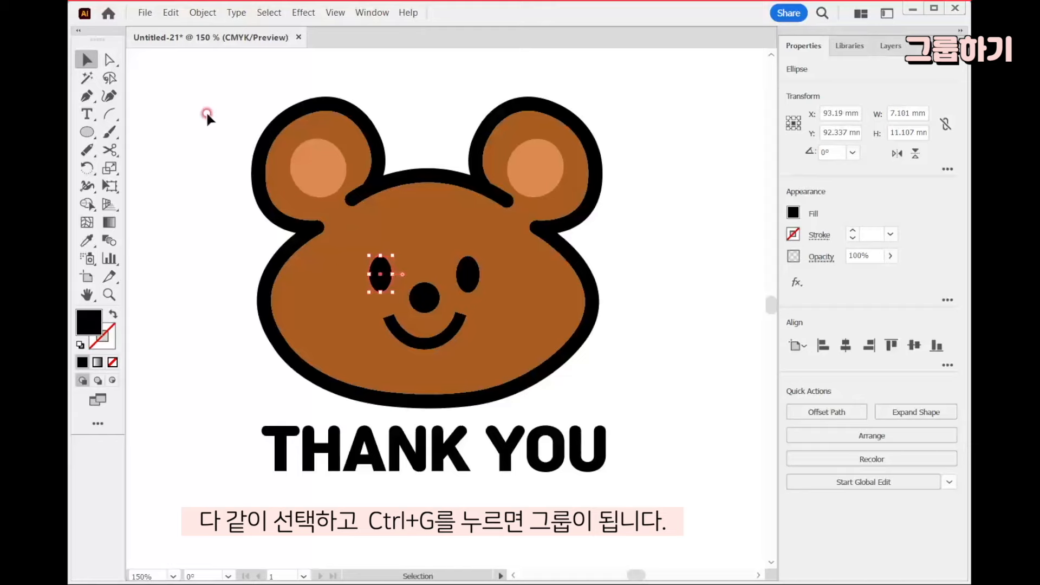
Group the entire bear and THANK YOU lettering, and move the group slightly to the left by its eye.
drag(237, 121, 632, 495)
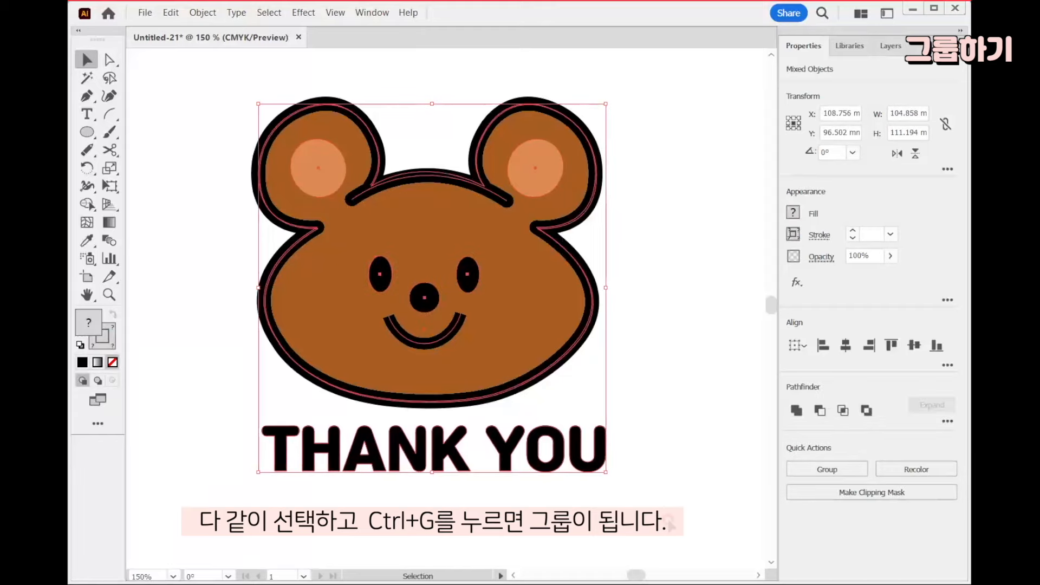
key(ctrl+g)
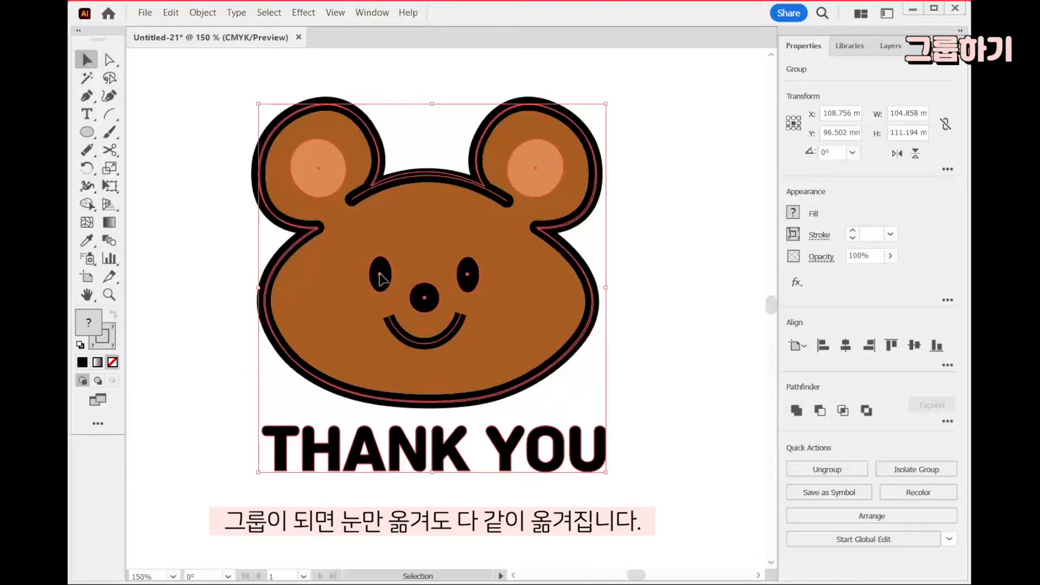
mouse_move(380, 278)
mouse_down()
mouse_move(233, 265)
mouse_move(227, 287)
mouse_move(496, 295)
mouse_move(433, 269)
mouse_move(290, 262)
mouse_move(455, 297)
mouse_move(368, 277)
mouse_up()
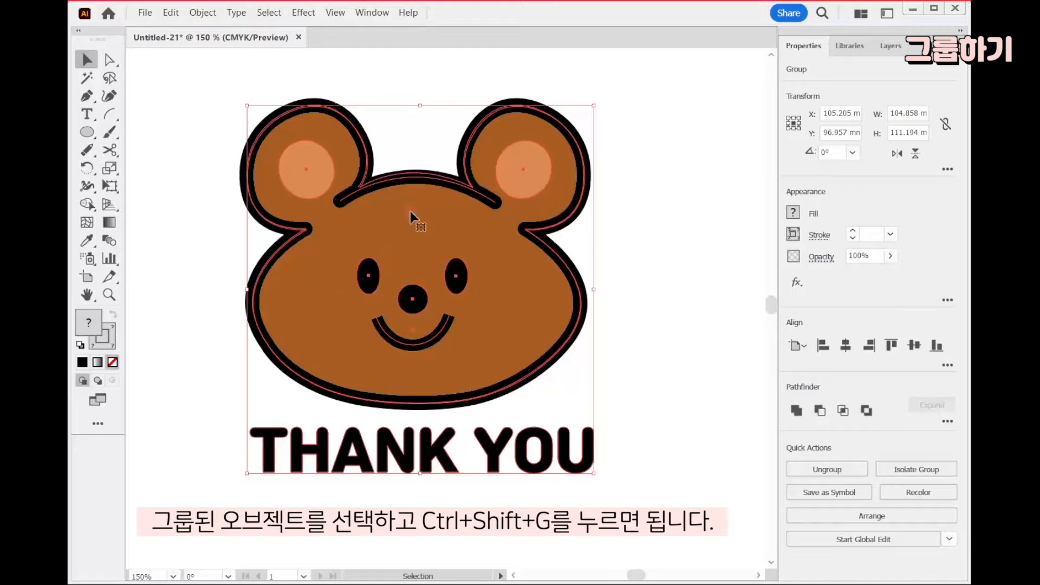
Ungroup the bear artwork and try moving the left eye alone off the face, undoing that move.
key(ctrl+shift+g)
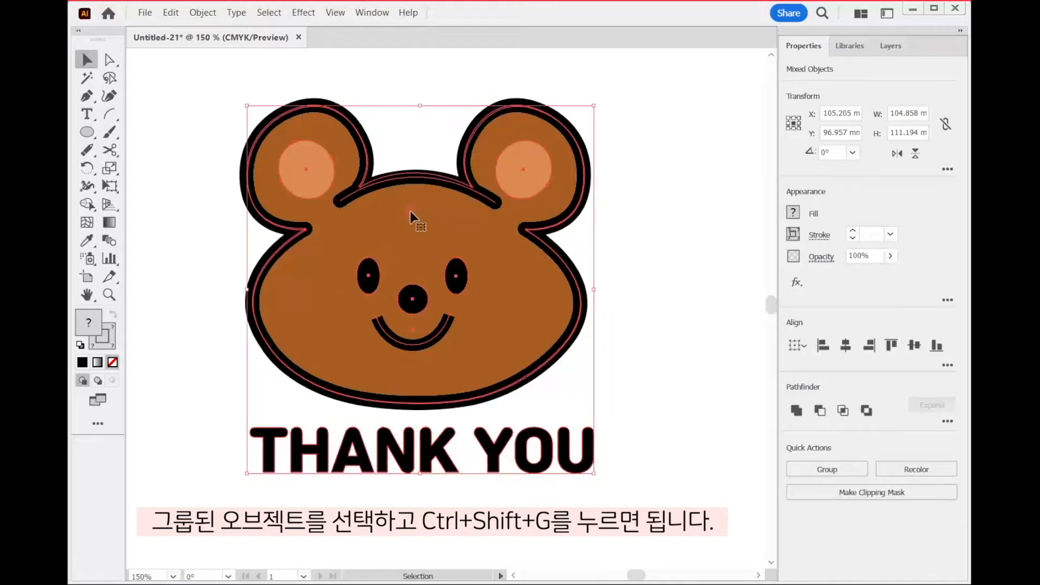
click(597, 278)
drag(365, 276, 183, 298)
key(ctrl+z)
Select the whole bear and the THANK YOU lettering and group them again.
drag(202, 99, 648, 498)
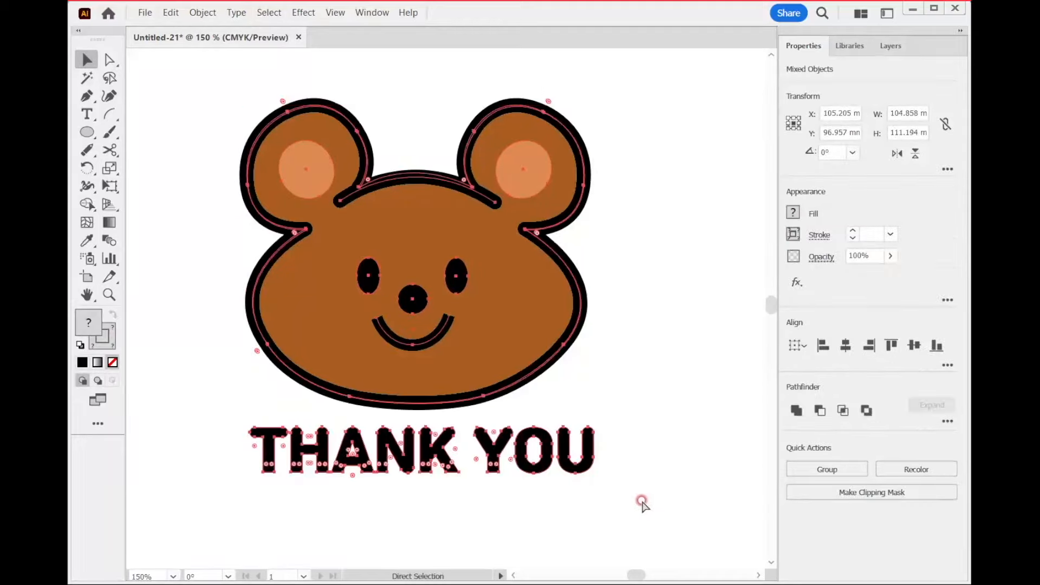
key(ctrl+g)
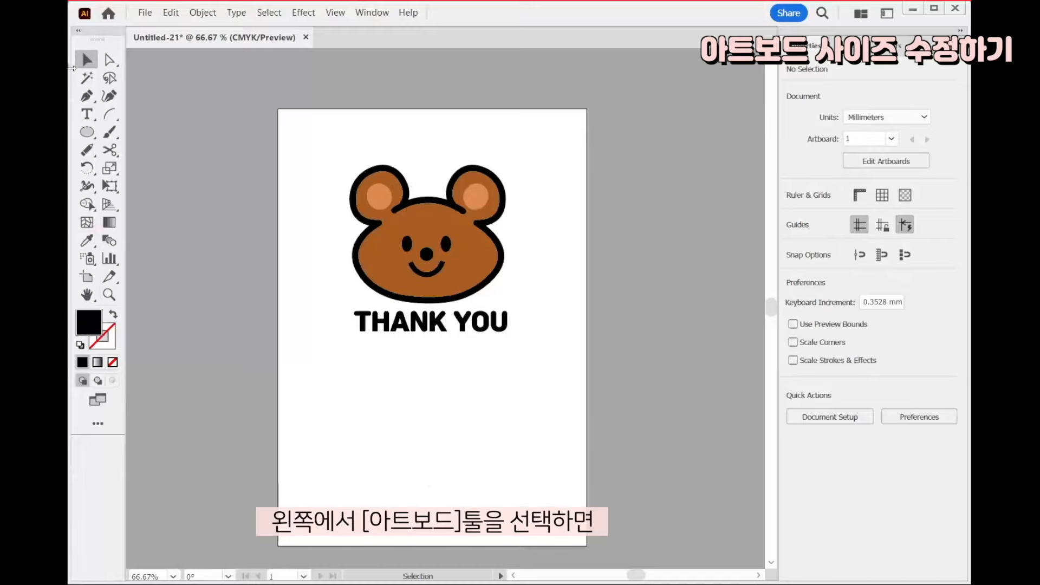
Shrink the artboard freehand around the bear and lettering to about 187 by 178 mm with the Artboard tool.
click(86, 278)
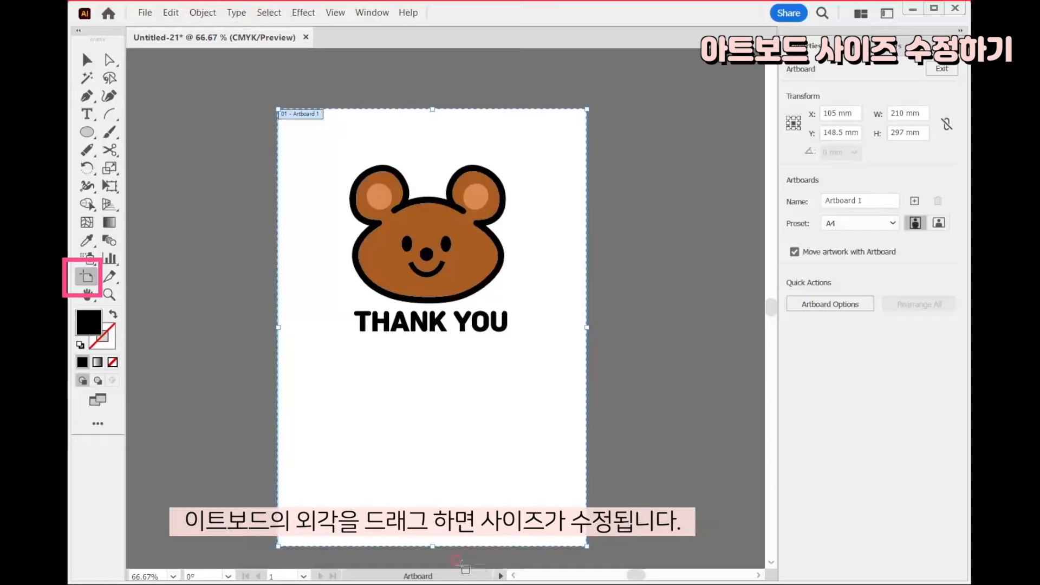
drag(433, 547, 447, 397)
drag(588, 110, 565, 122)
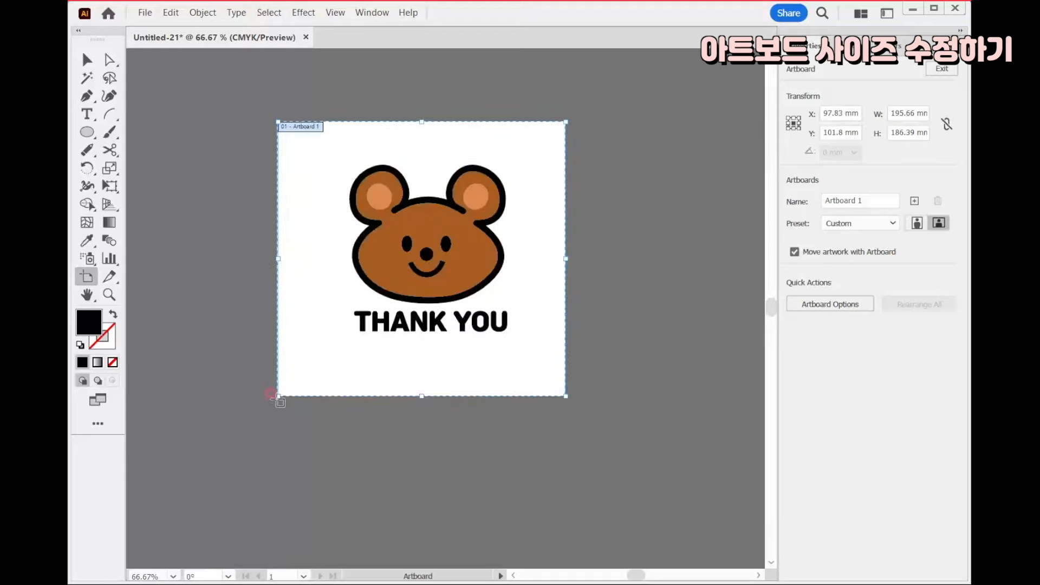
drag(274, 394, 290, 383)
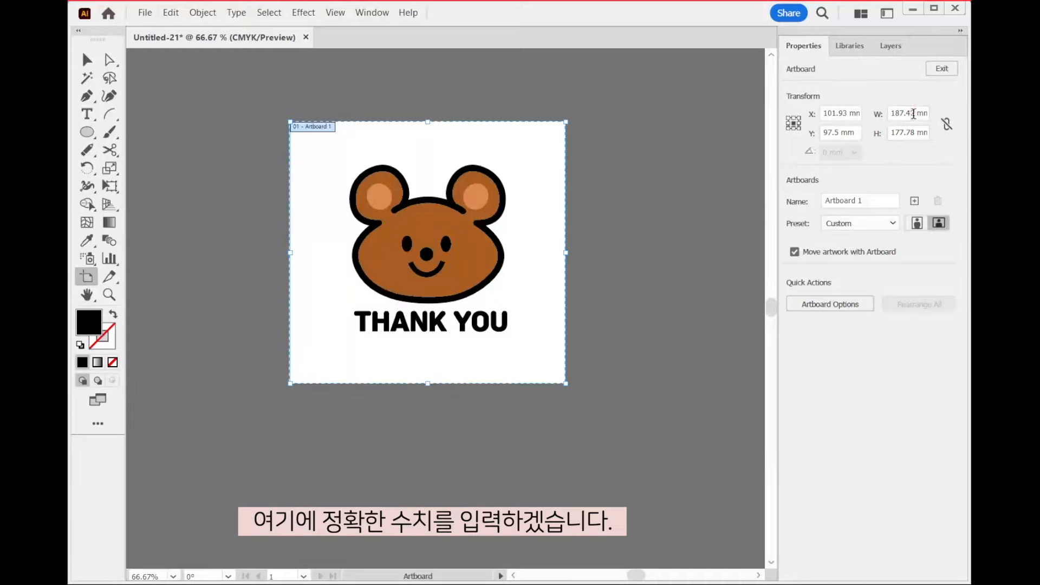
Set the artboard's width and height to 180 mm each.
click(913, 114)
text(180)
key(Tab)
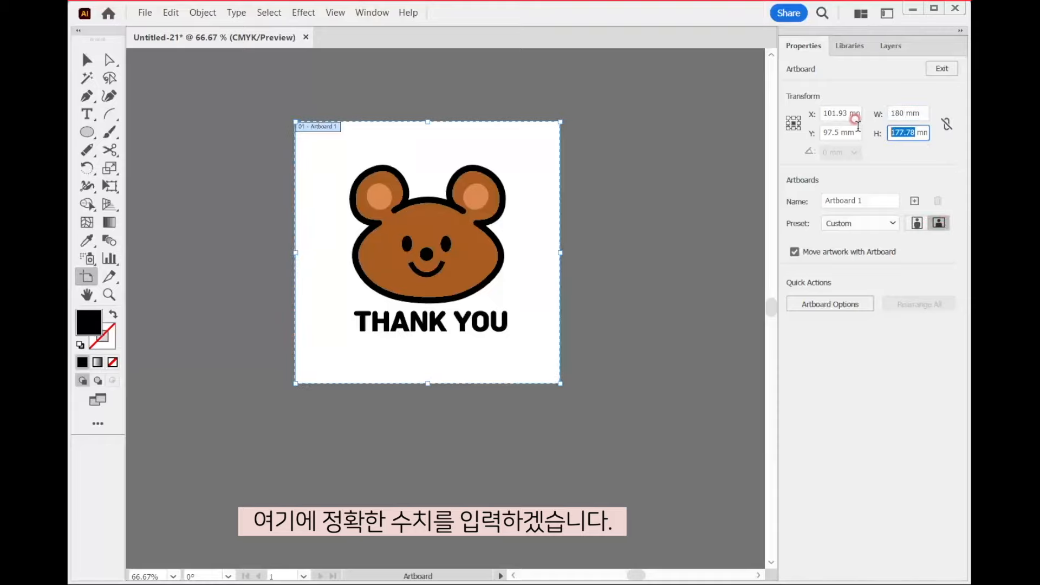
text(180)
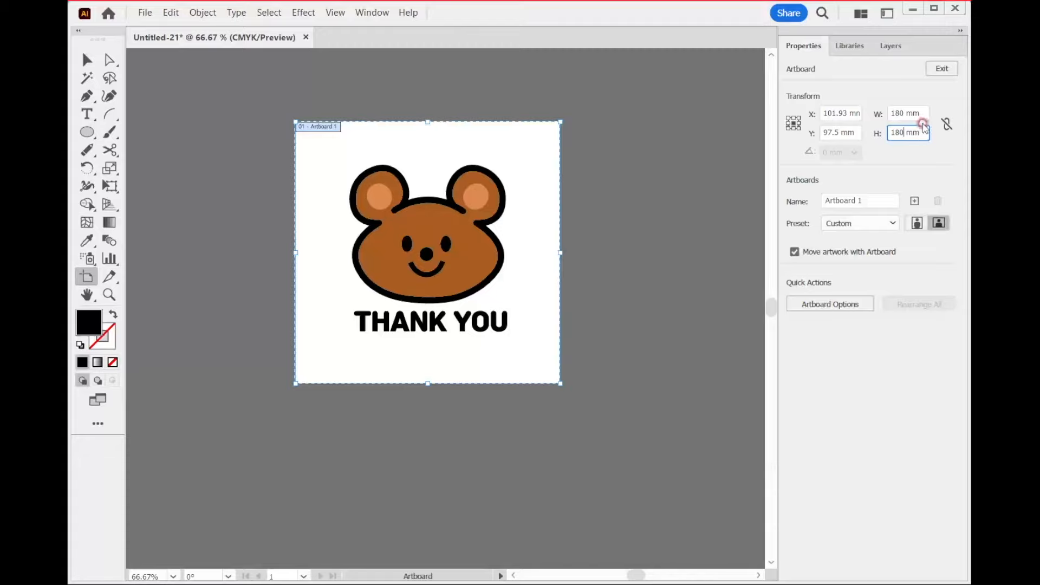
Add a second artboard and delete it, then leave artboard editing.
click(913, 201)
drag(460, 325, 594, 306)
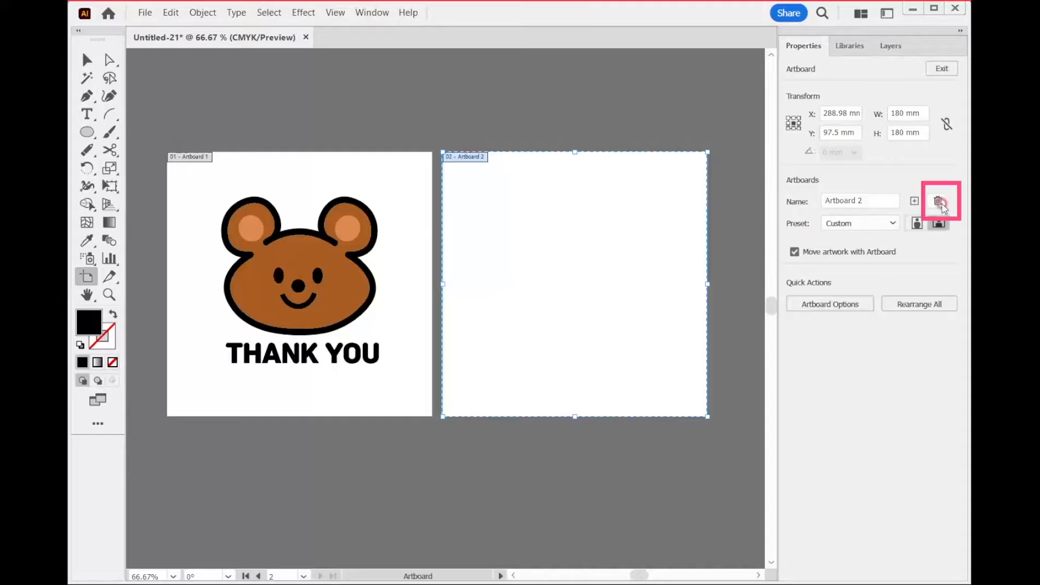
click(940, 203)
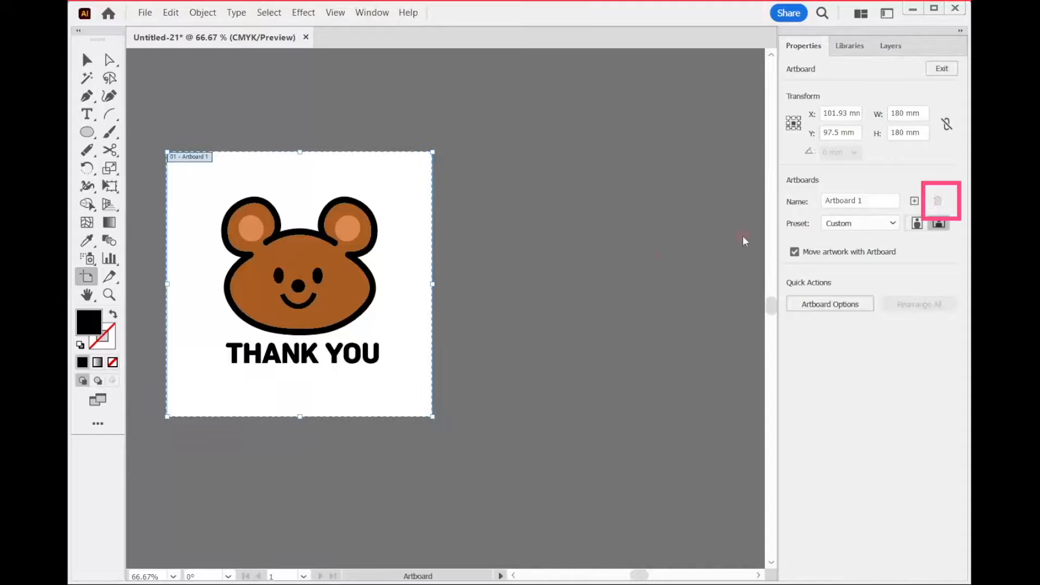
drag(525, 290, 638, 277)
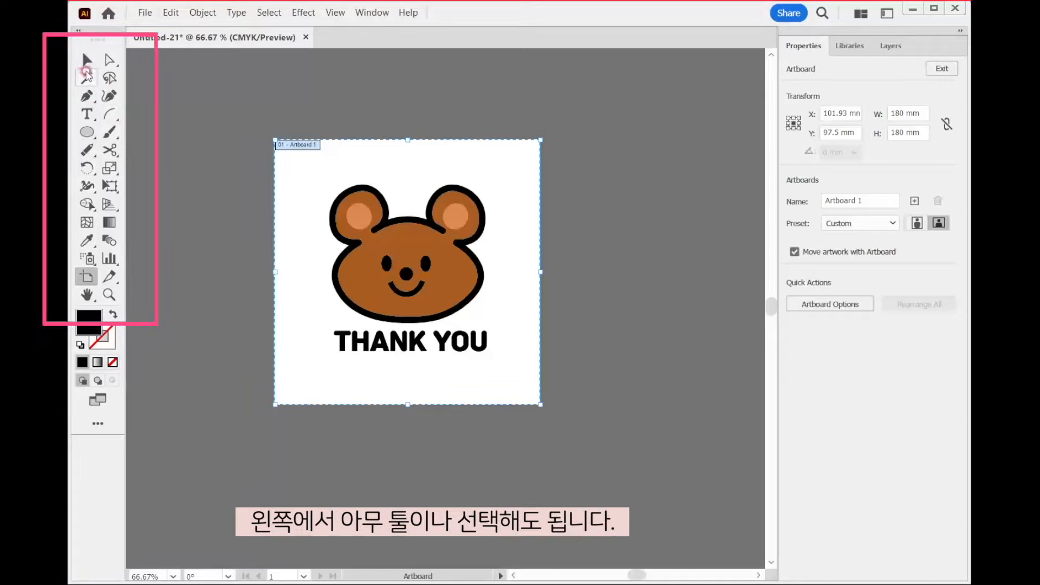
click(87, 60)
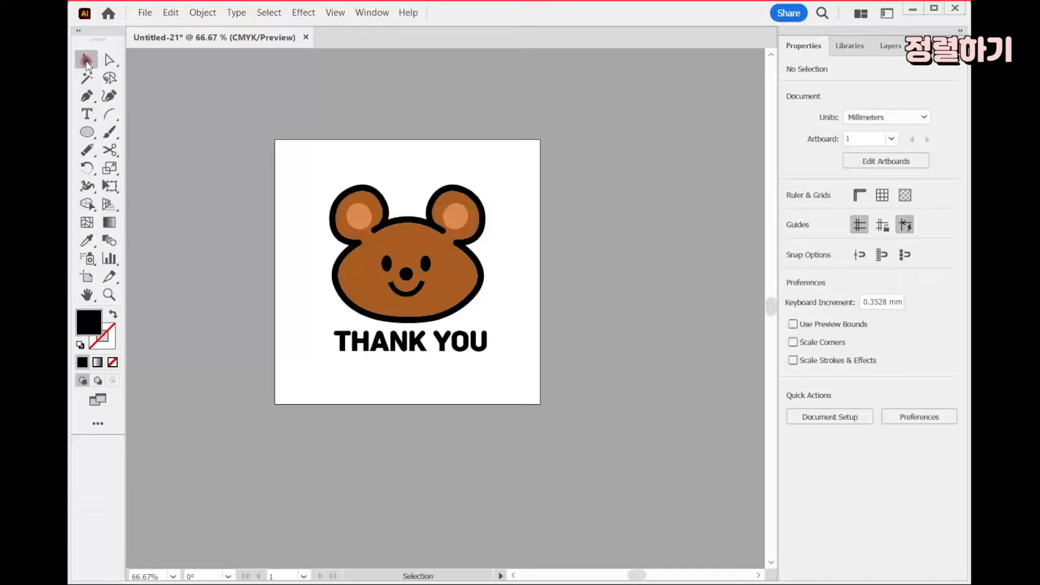
Draw three separate black ellipses of different sizes beside the artboard, the last about 45 by 53 mm.
drag(638, 214, 573, 242)
key(z)
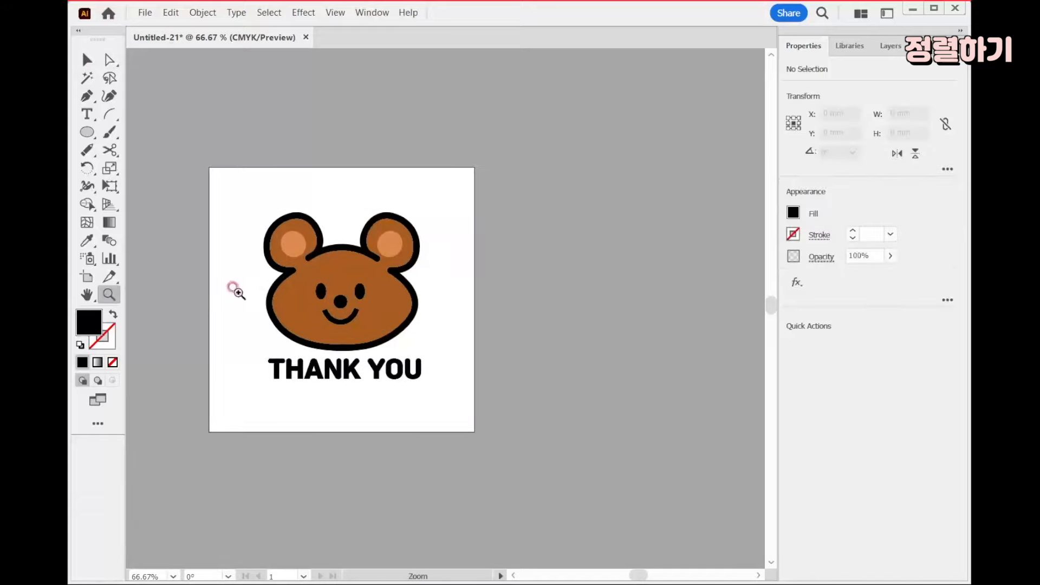
click(609, 278)
click(86, 132)
drag(334, 148, 460, 394)
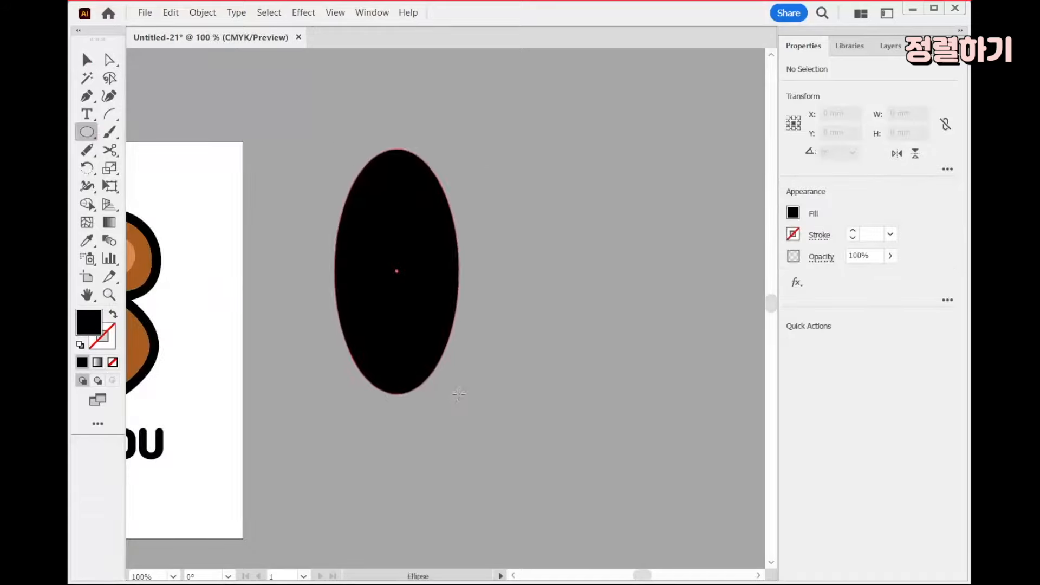
mouse_move(496, 143)
mouse_down()
mouse_move(560, 281)
mouse_move(657, 399)
mouse_move(696, 414)
mouse_up()
Select all three ellipses and align their bottom edges.
click(86, 60)
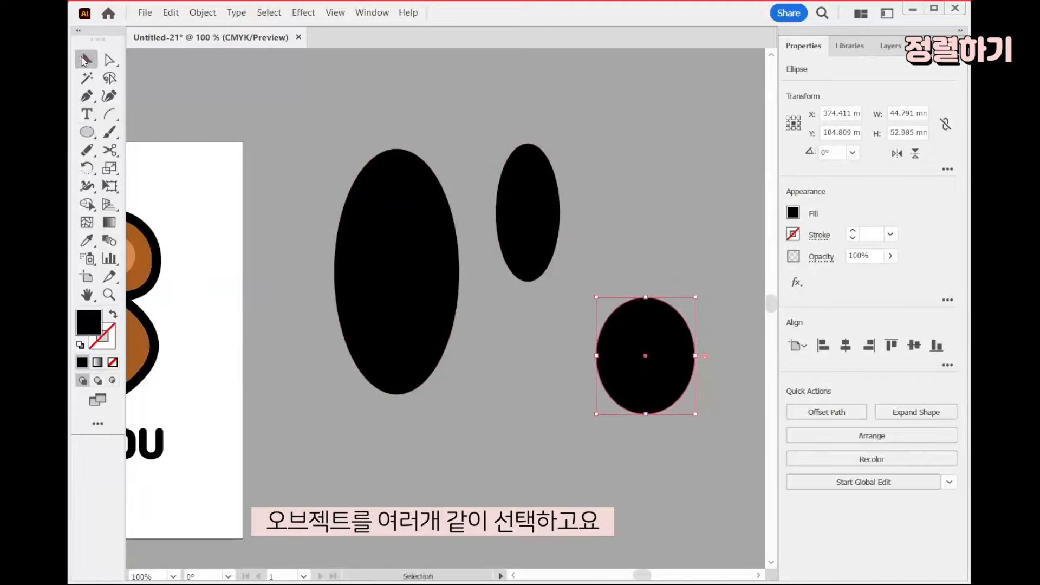
drag(374, 103, 702, 439)
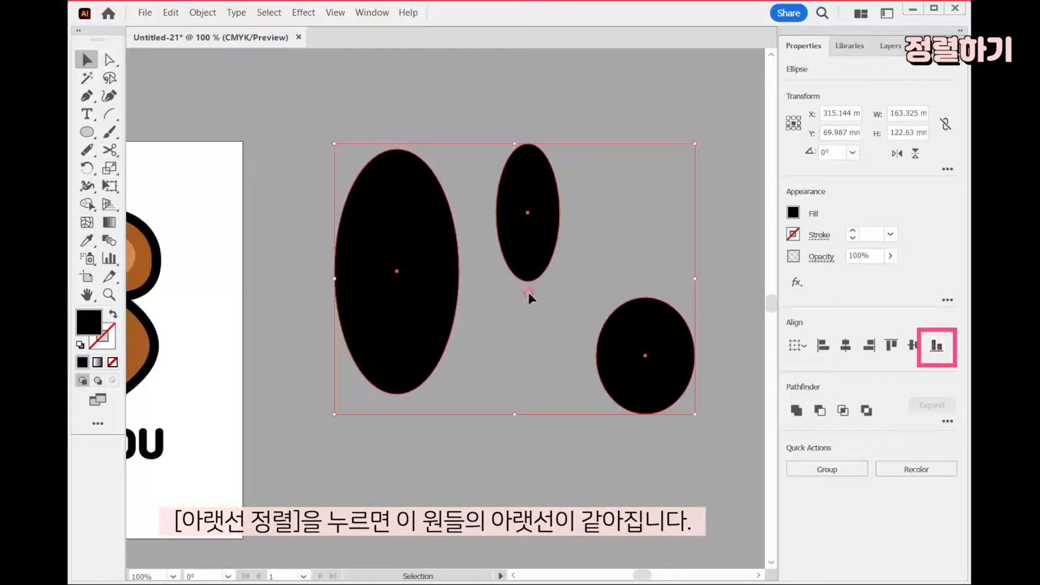
click(935, 348)
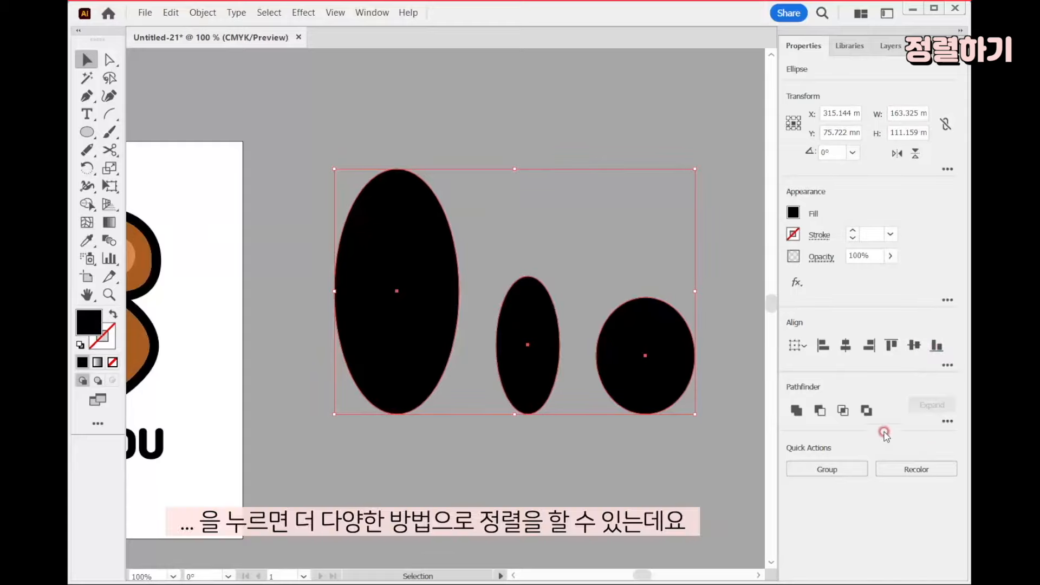
Open the additional alignment options, then close them and delete the three ellipses.
click(947, 367)
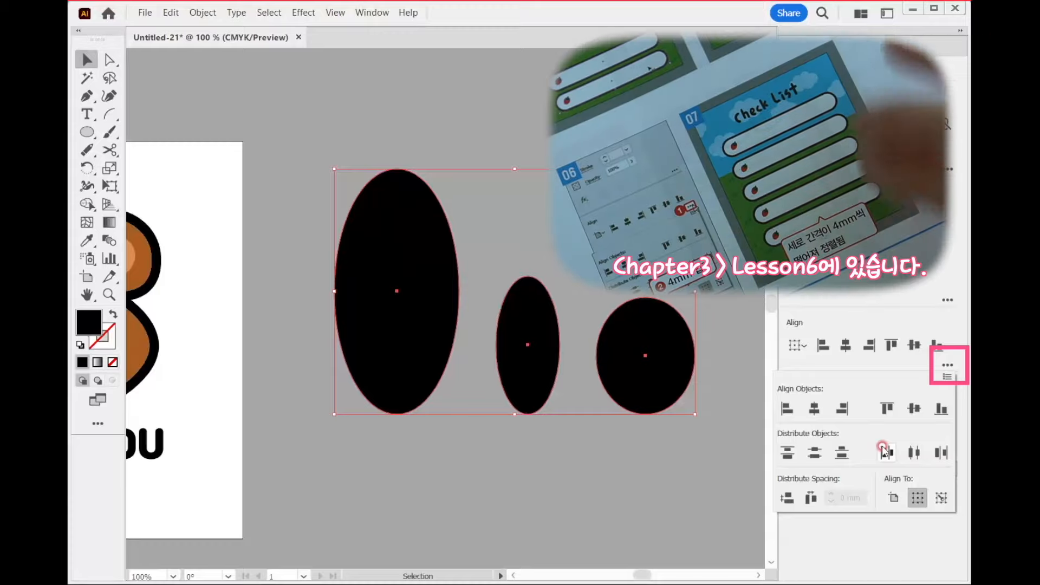
click(684, 454)
key(Delete)
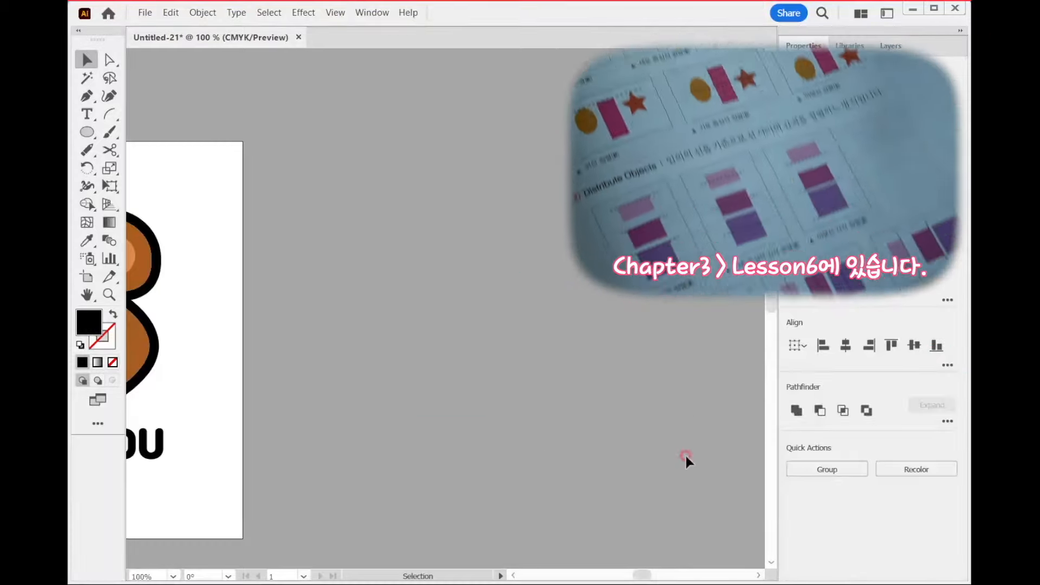
Move the bear's right-hand eye slightly down and outward so it sits out of line with the other eye.
drag(263, 341, 611, 326)
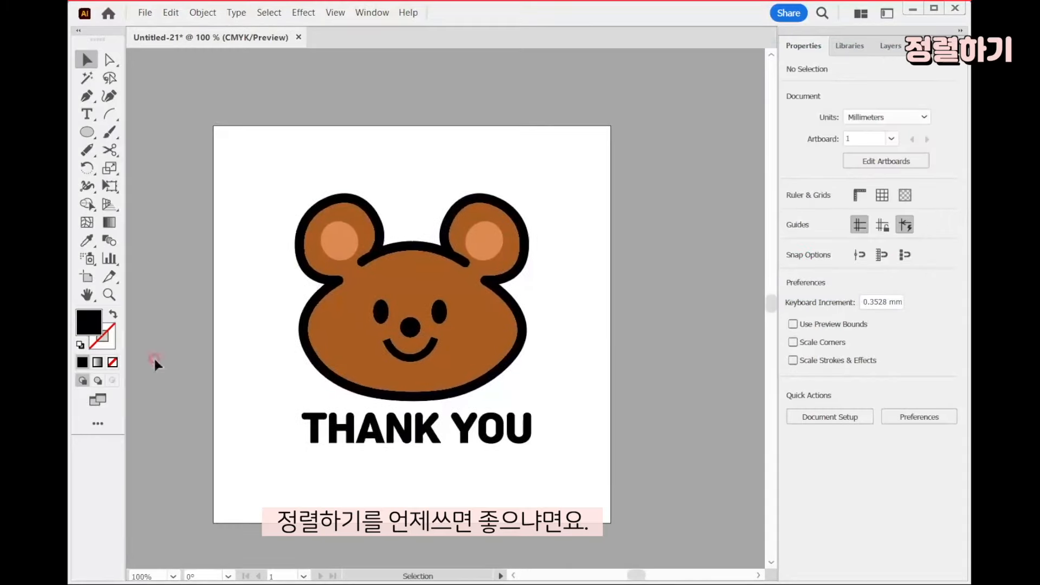
click(109, 294)
click(419, 320)
key(v)
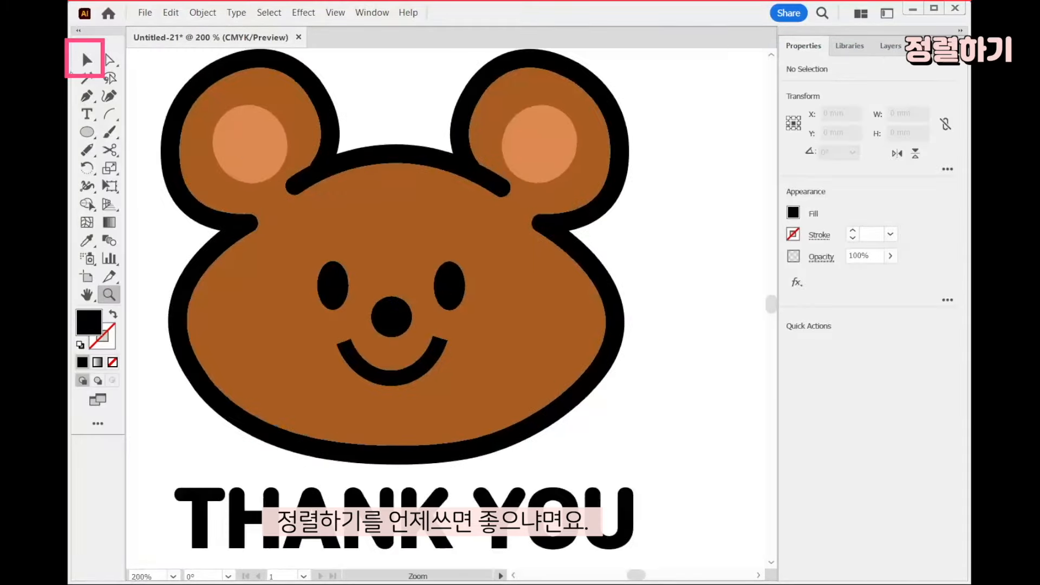
key(ctrl+a)
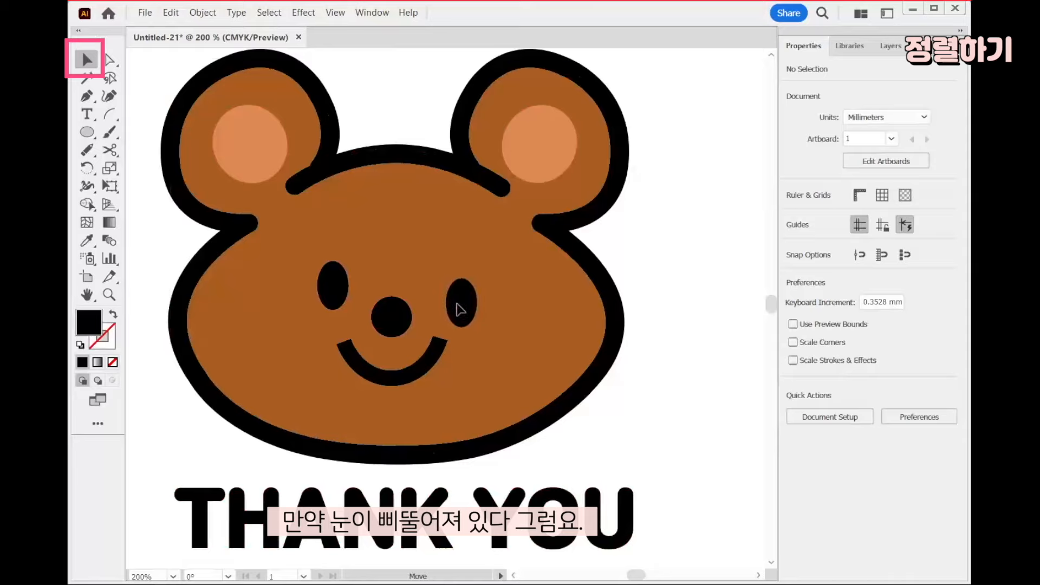
click(462, 303)
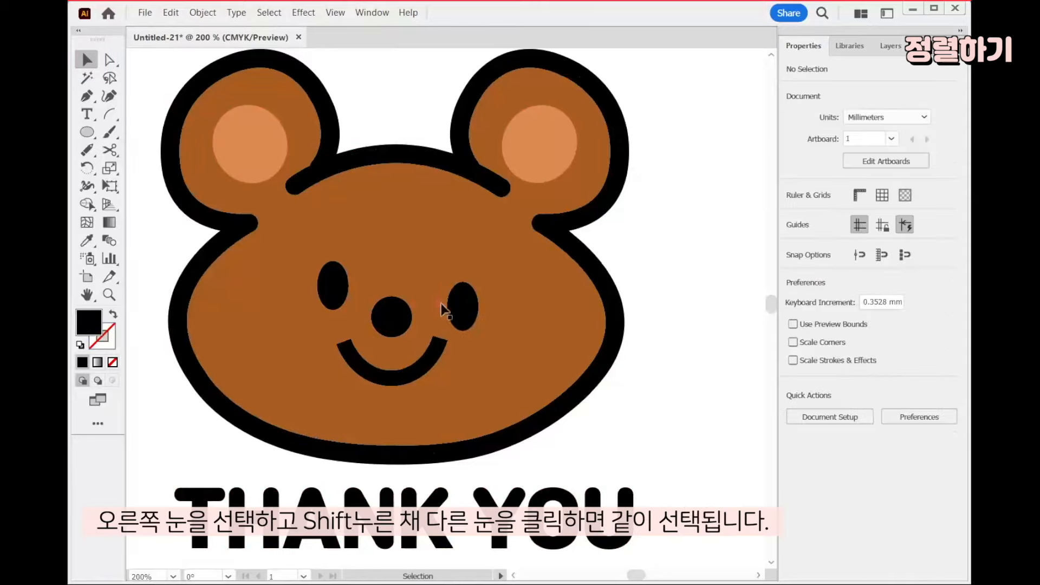
Select both of the bear's eyes and align their vertical centers.
click(453, 308)
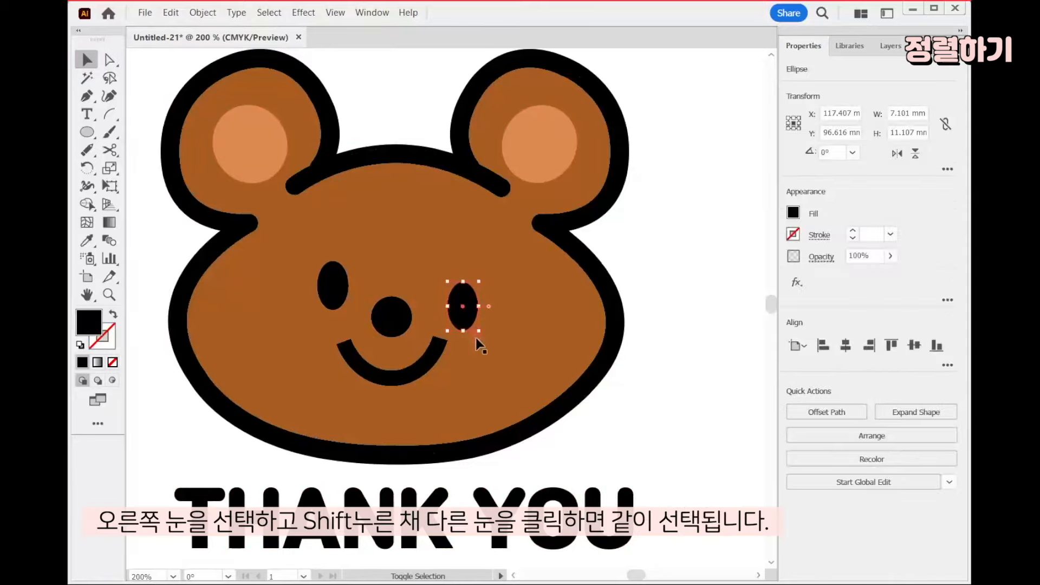
shift+click(327, 280)
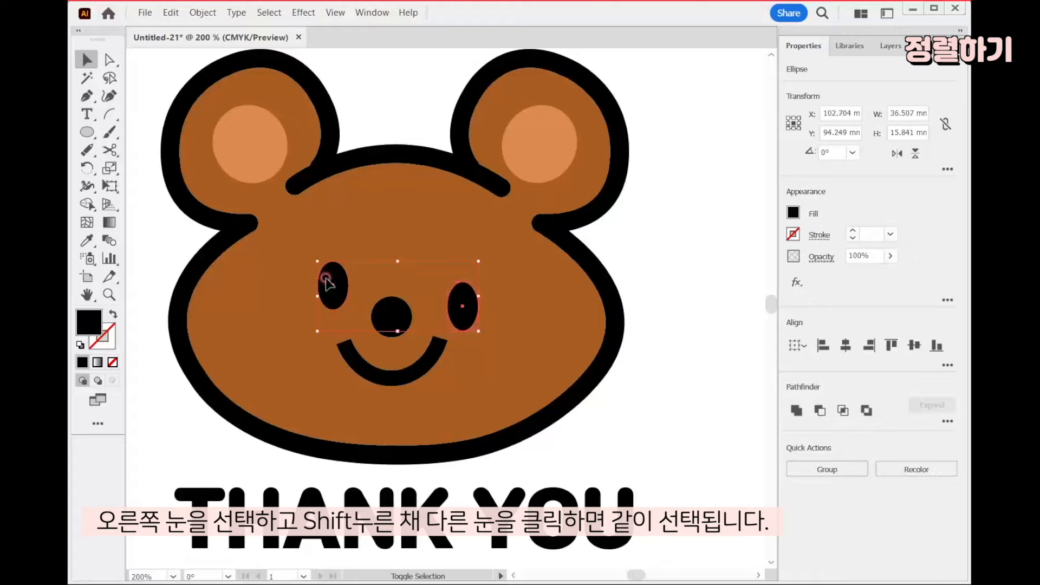
click(913, 347)
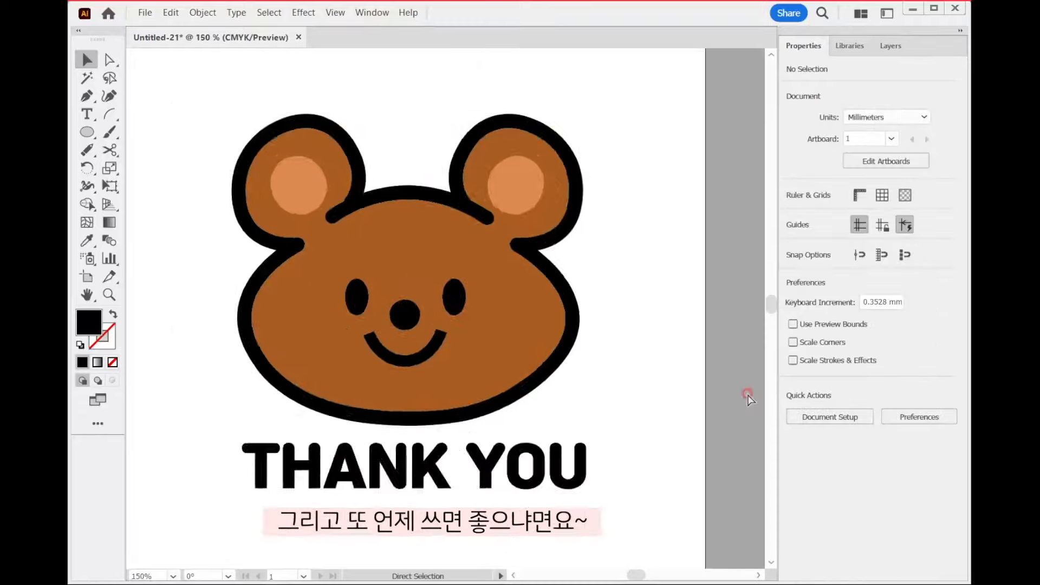
Move the bear and THANK YOU artwork off the artboard to leave it empty.
key(ctrl+minus)
key(ctrl+minus)
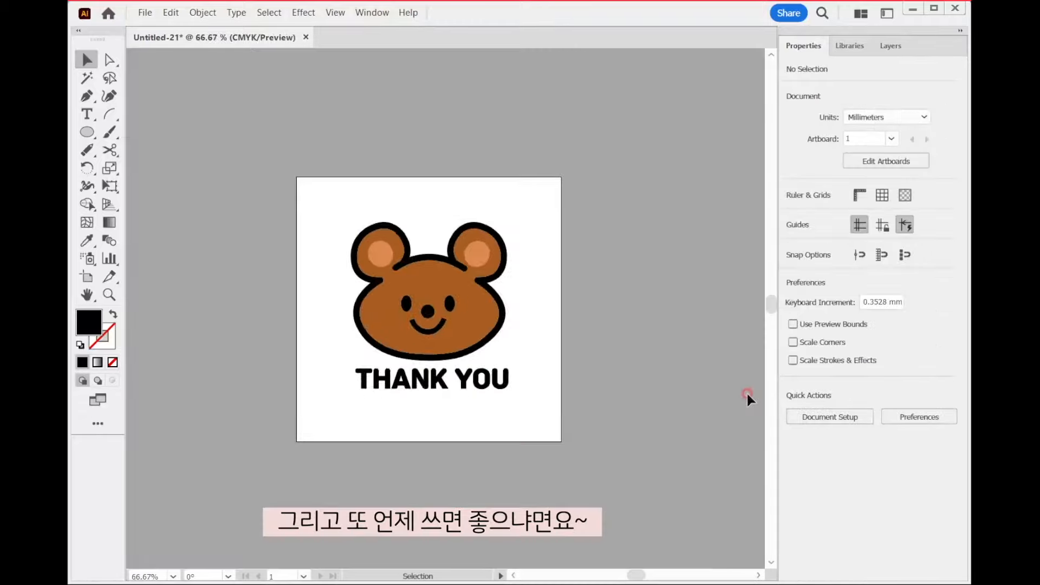
drag(412, 225, 484, 200)
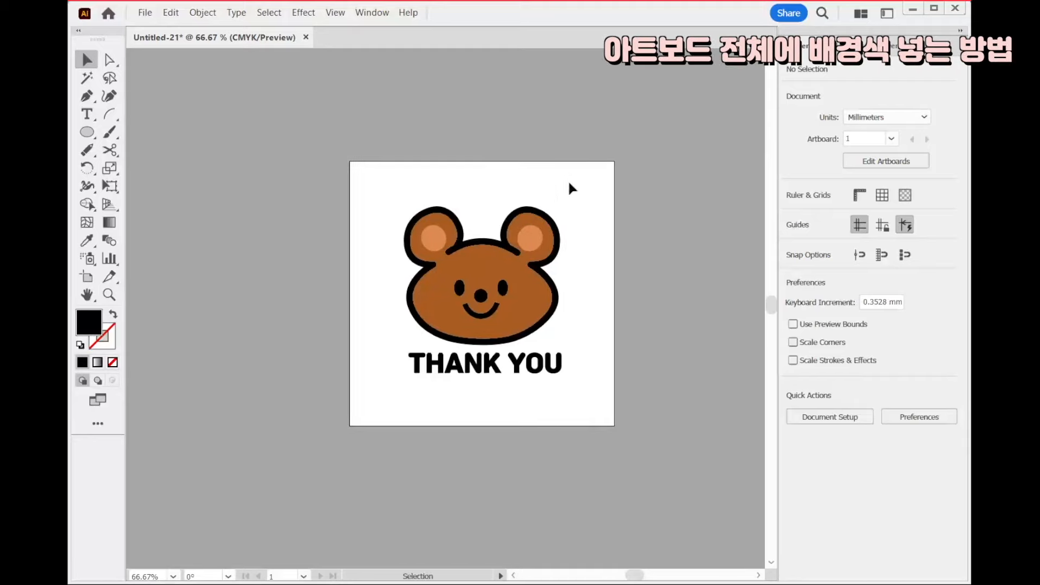
click(428, 385)
drag(469, 292, 225, 297)
drag(549, 288, 471, 299)
click(472, 299)
Draw a black square about 98 mm wide with the Rectangle tool beside the artboard and move it onto the artboard.
click(97, 131)
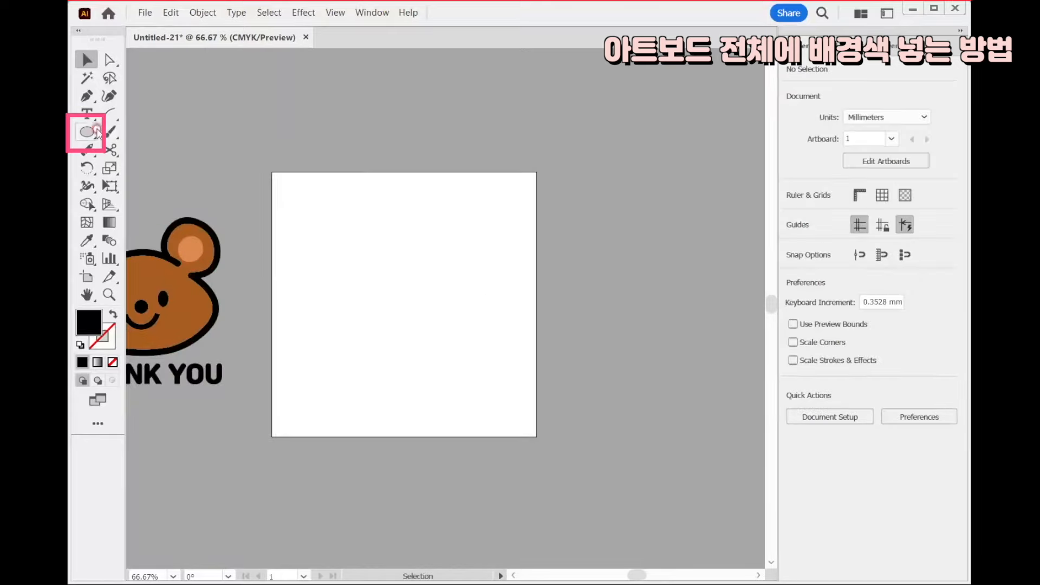
click(143, 131)
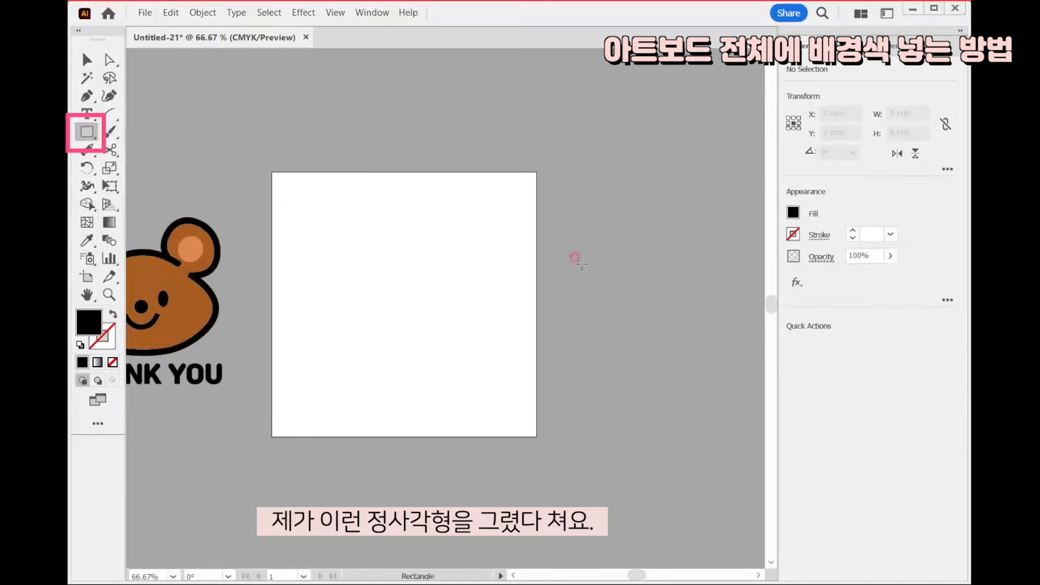
drag(557, 233, 701, 377)
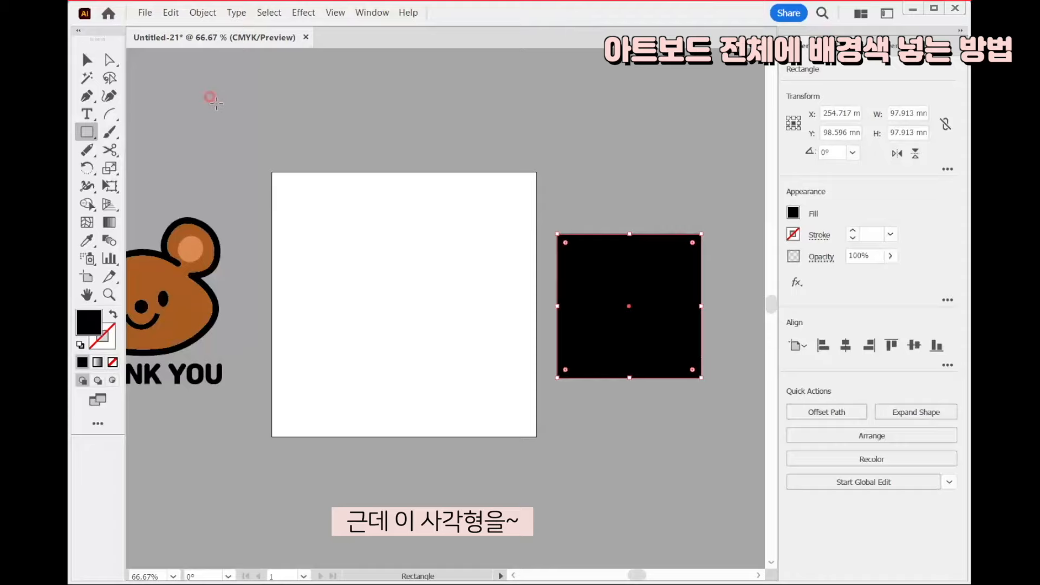
click(89, 61)
drag(625, 306, 448, 317)
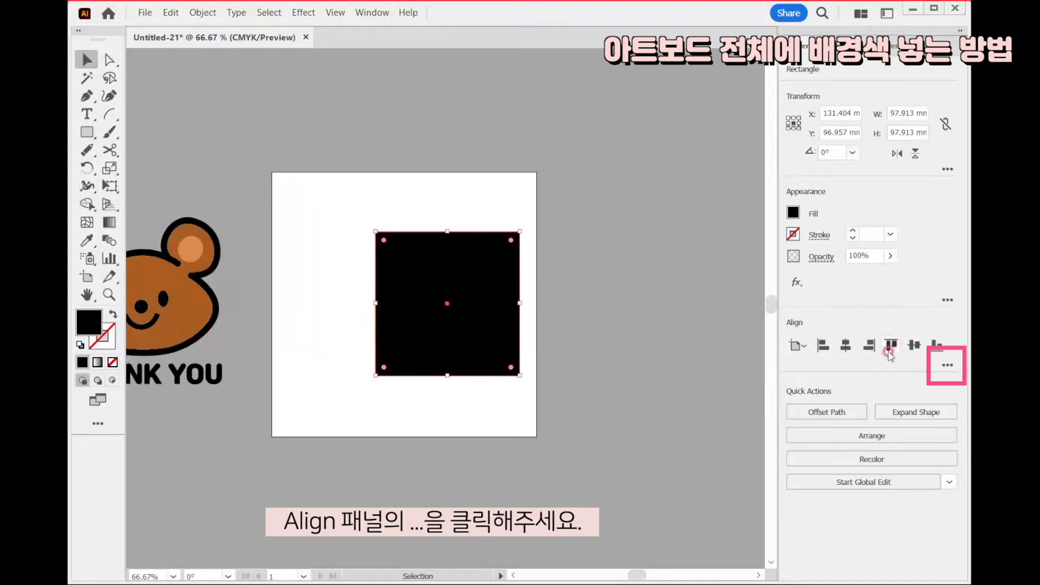
Set the square's alignment reference to the artboard and reposition the square slightly within the artboard.
click(947, 365)
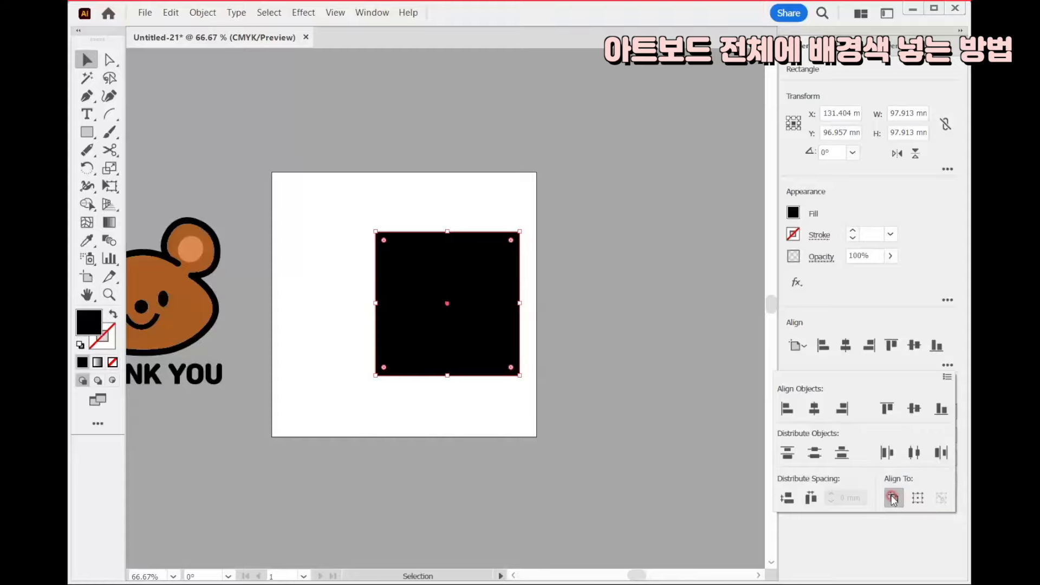
drag(451, 327, 464, 310)
click(450, 312)
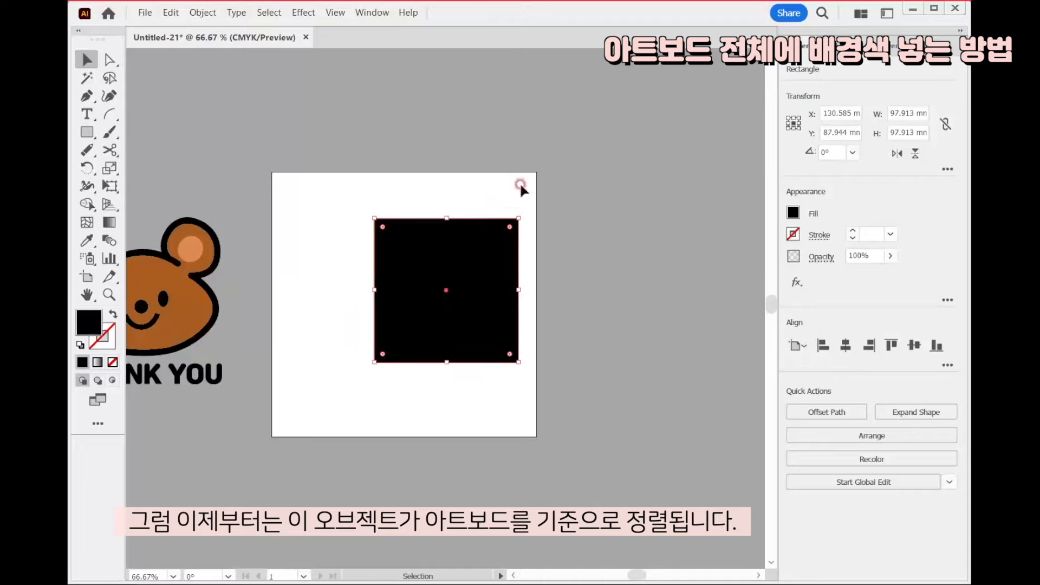
click(421, 319)
mouse_move(421, 319)
mouse_down()
mouse_move(403, 345)
mouse_move(429, 334)
mouse_up()
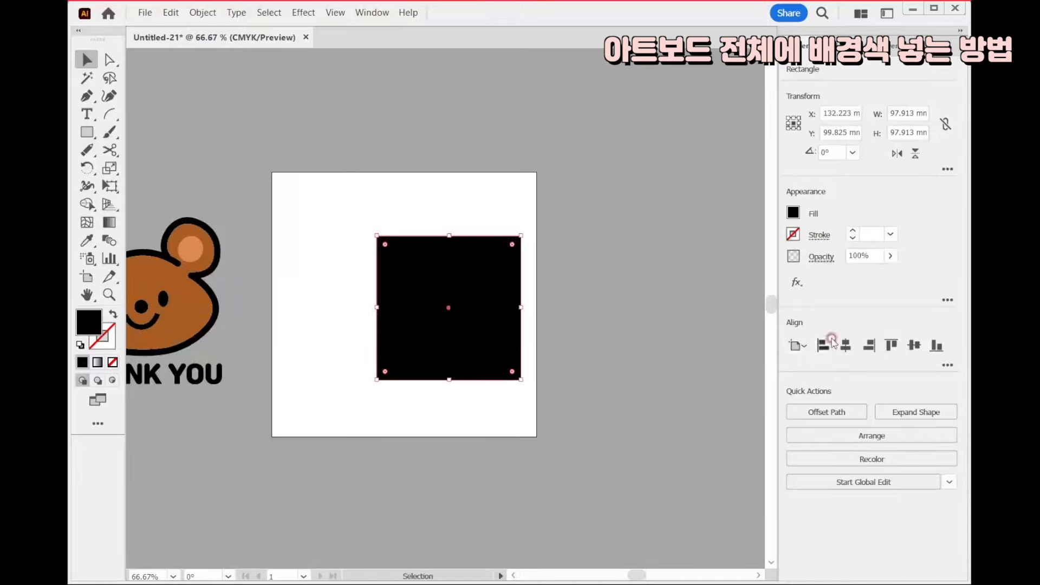
Align the square to the artboard's bottom and left edges, and finally center it horizontally and vertically on the artboard.
click(933, 347)
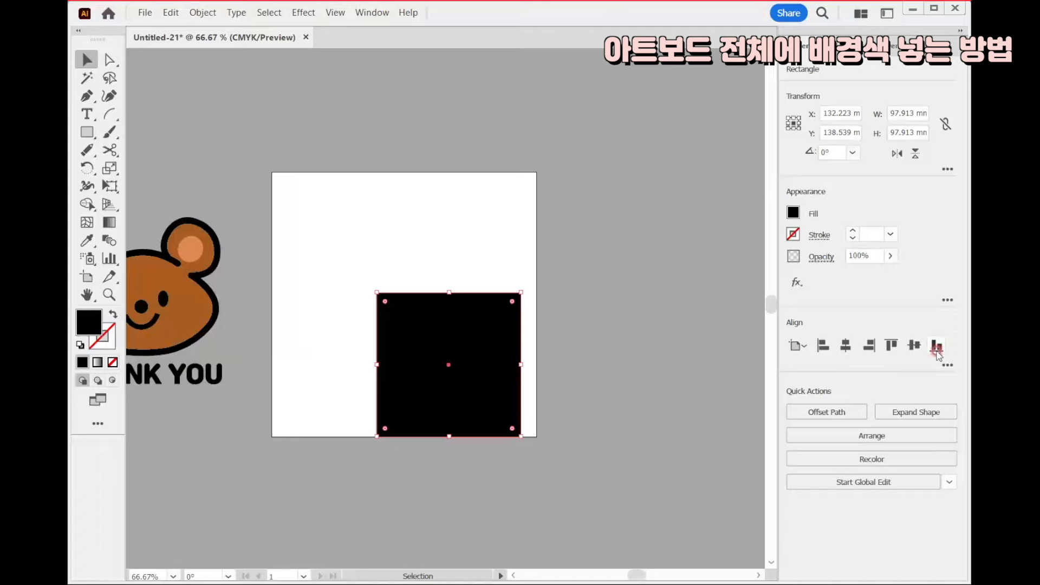
click(826, 348)
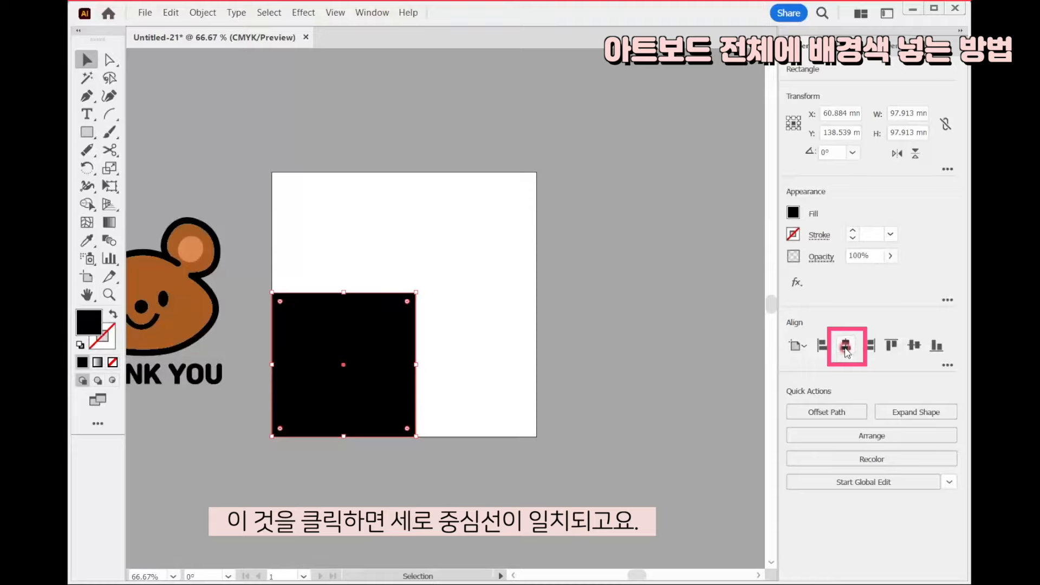
click(846, 350)
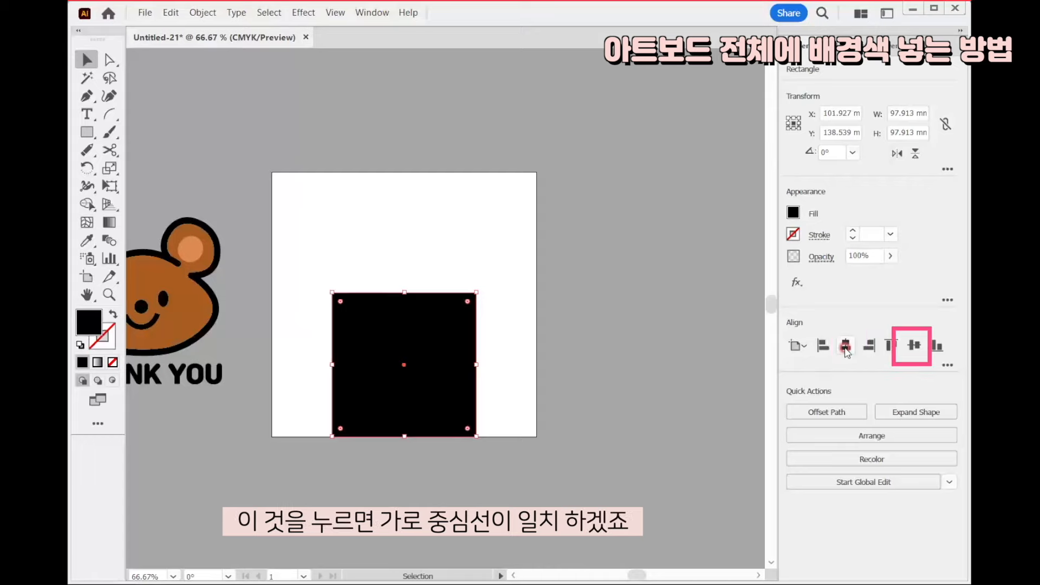
click(913, 345)
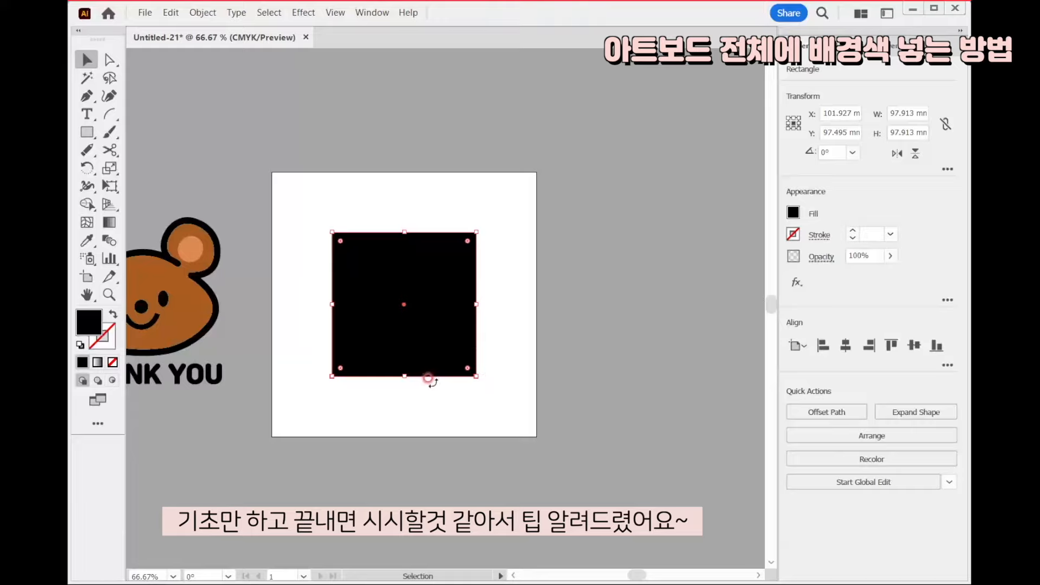
Check the artboard's width and height, and leave artboard editing.
click(506, 347)
click(408, 329)
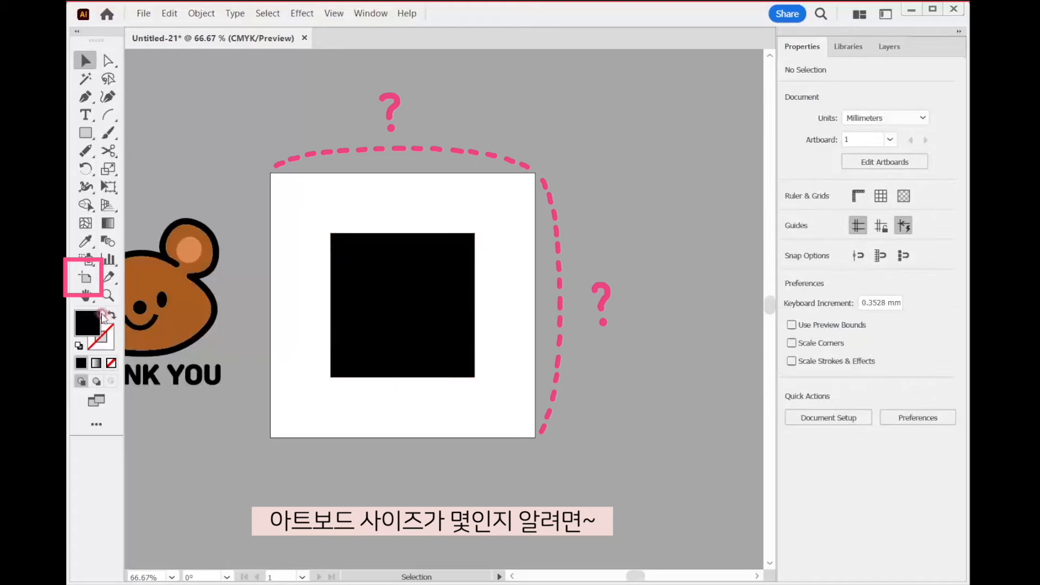
click(85, 277)
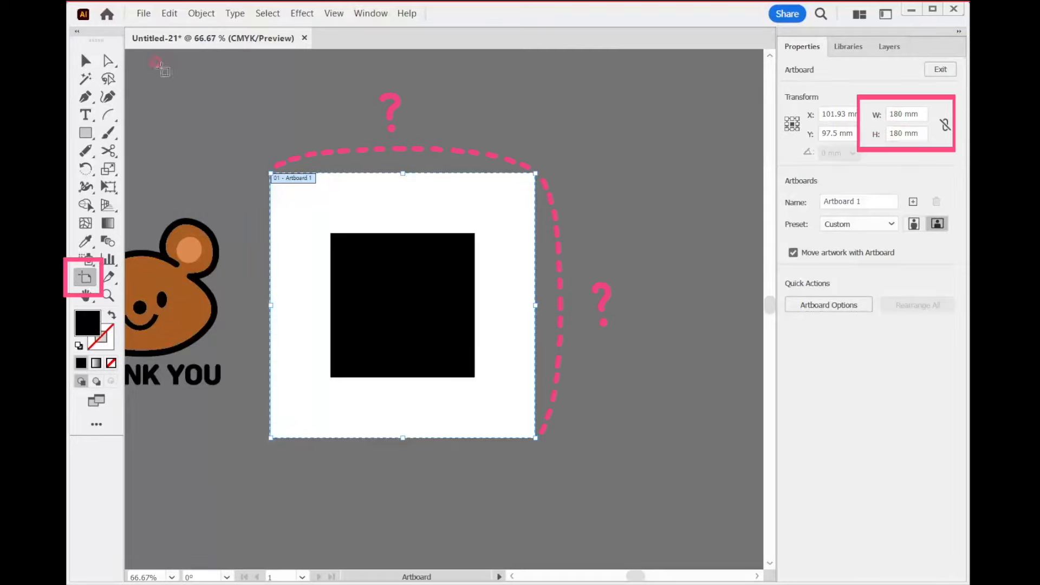
click(90, 66)
Resize the centered black square to 180 mm wide and 180 mm high so it covers the whole artboard.
click(399, 307)
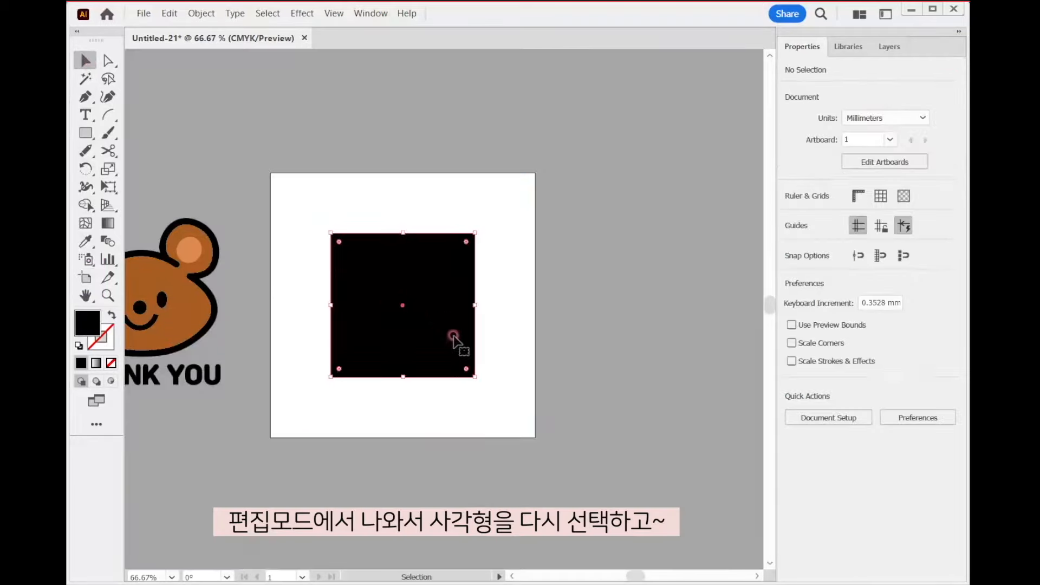
click(907, 113)
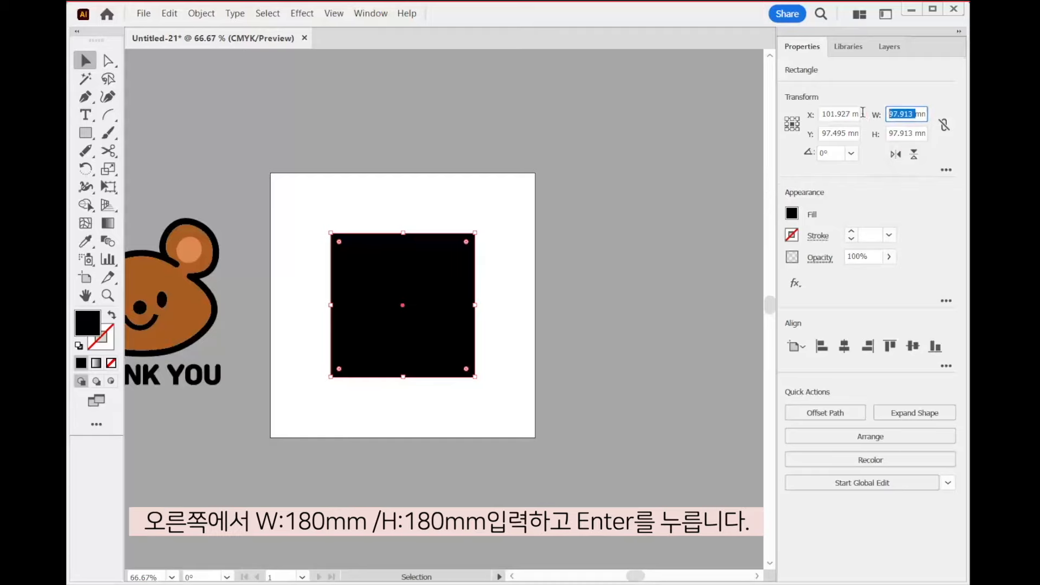
text(180)
key(Tab)
text(1)
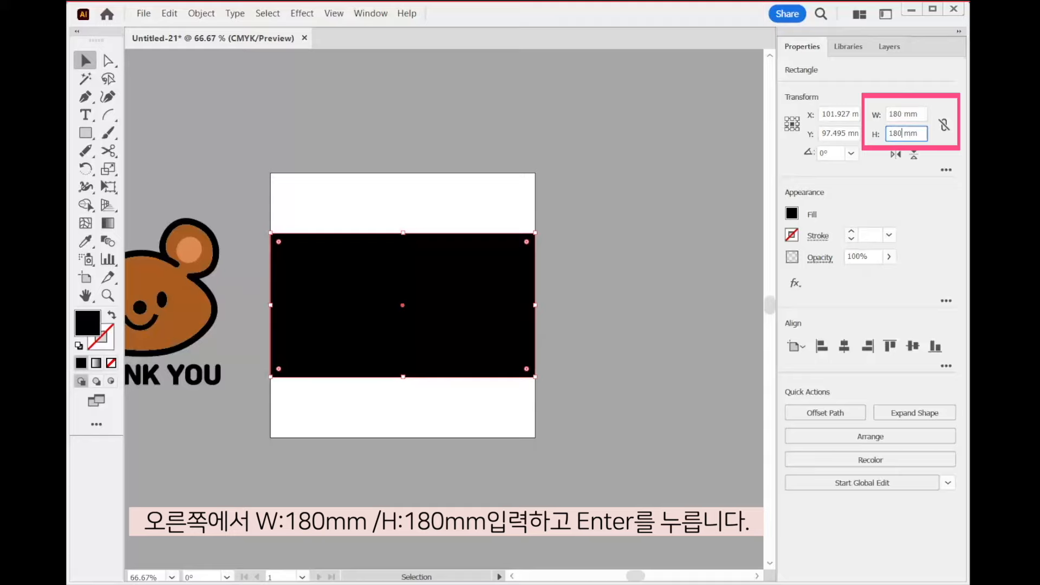
key(Return)
key(backslash)
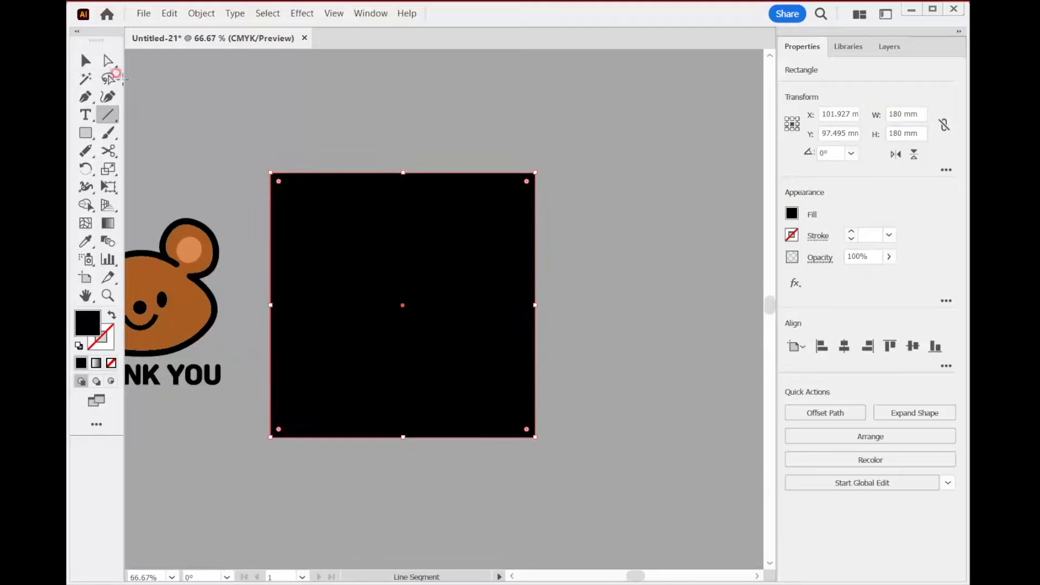
click(84, 60)
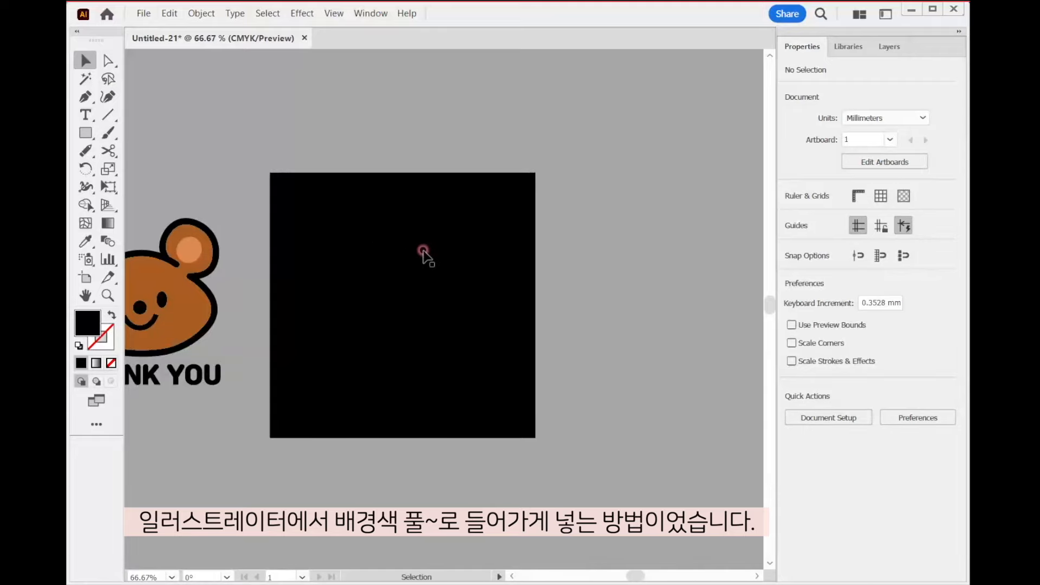
Move the background square partly off the artboard and undo the move.
drag(399, 294, 529, 378)
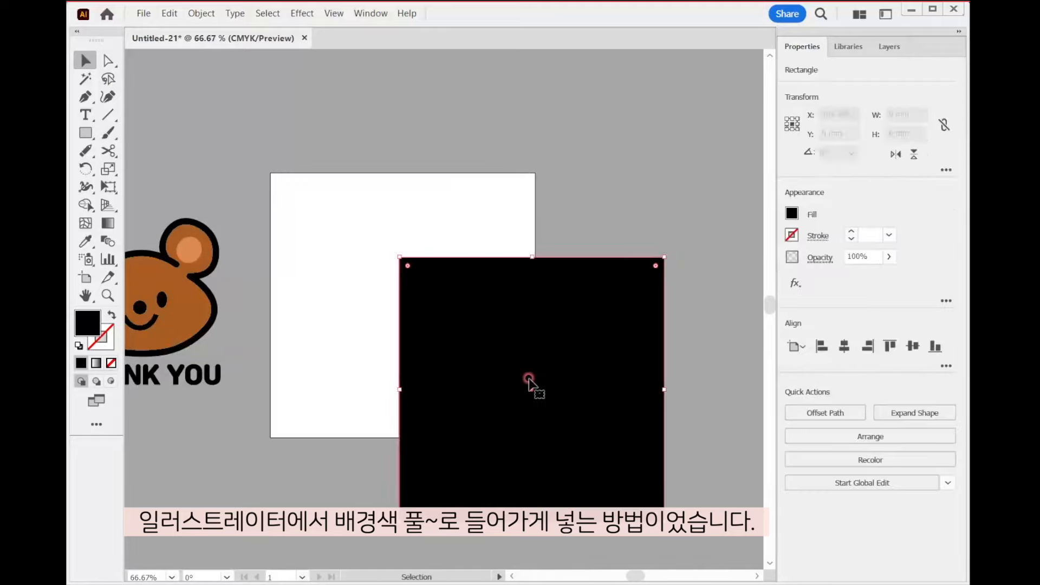
key(ctrl+z)
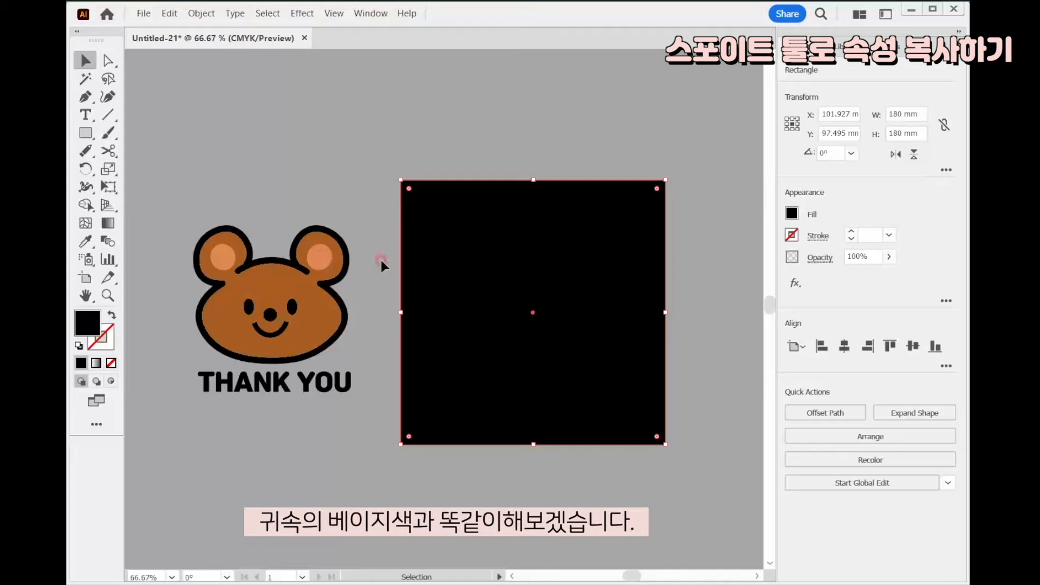
Recolor the background square with the Eyedropper tool, sampling the beige fill inside the bear's ear.
click(731, 169)
click(594, 344)
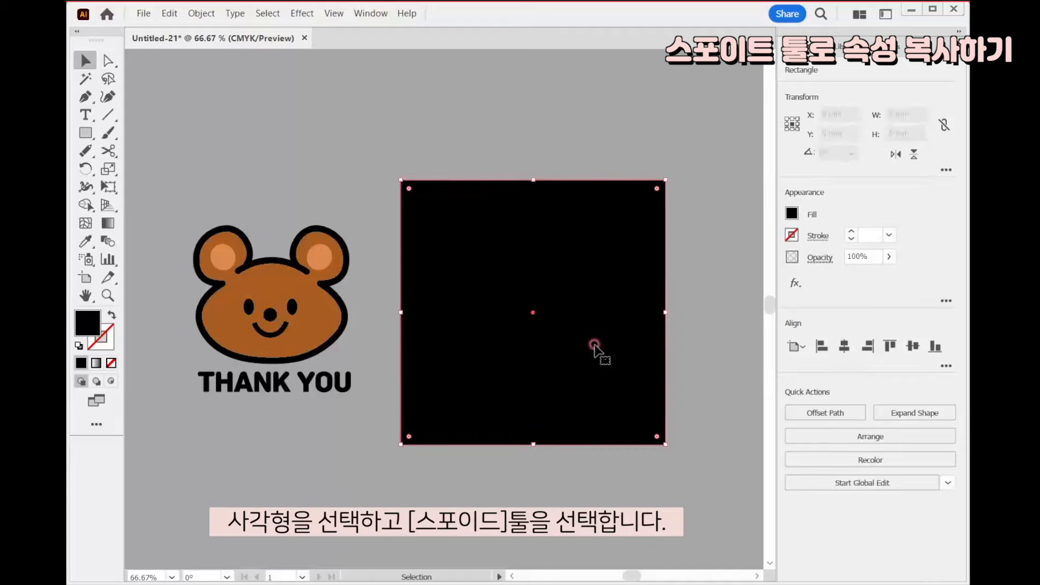
click(81, 241)
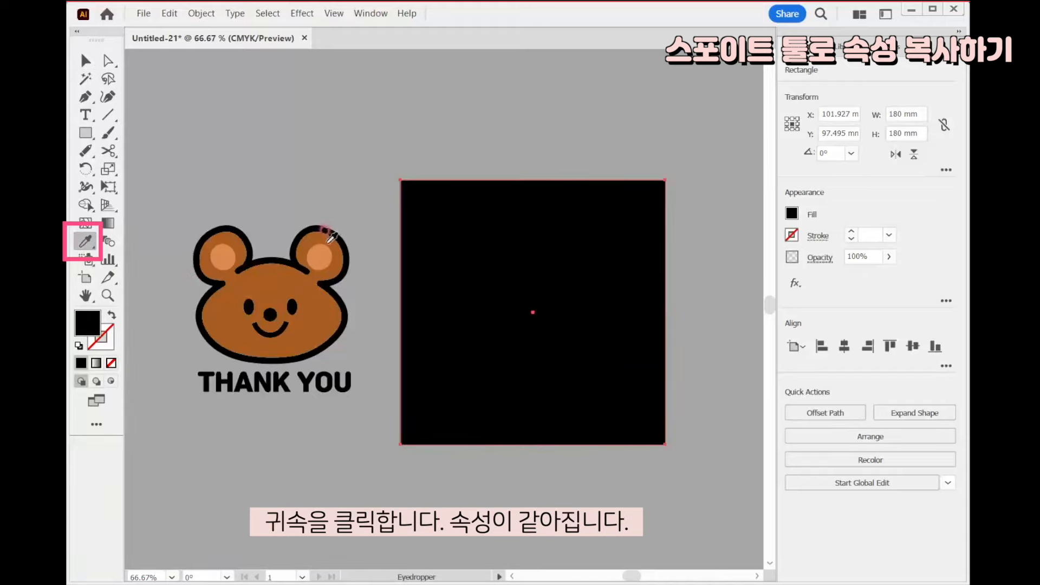
click(325, 248)
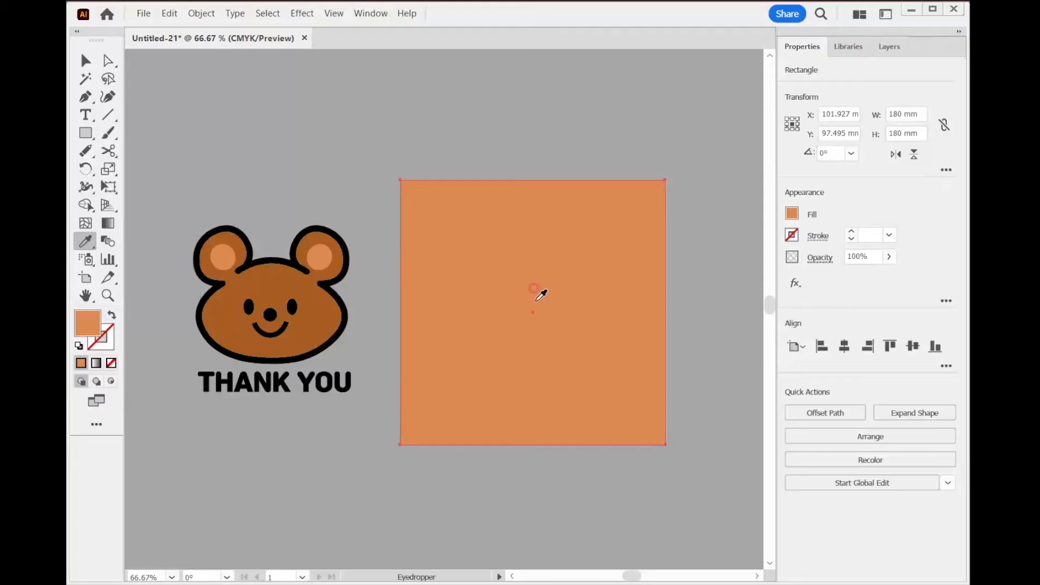
Select the grouped bear and THANK YOU artwork and set its alignment reference to the artboard.
key(v)
click(294, 383)
mouse_move(262, 312)
mouse_down()
mouse_move(309, 317)
mouse_move(244, 334)
mouse_move(228, 310)
mouse_move(264, 305)
mouse_move(260, 280)
mouse_move(260, 314)
mouse_up()
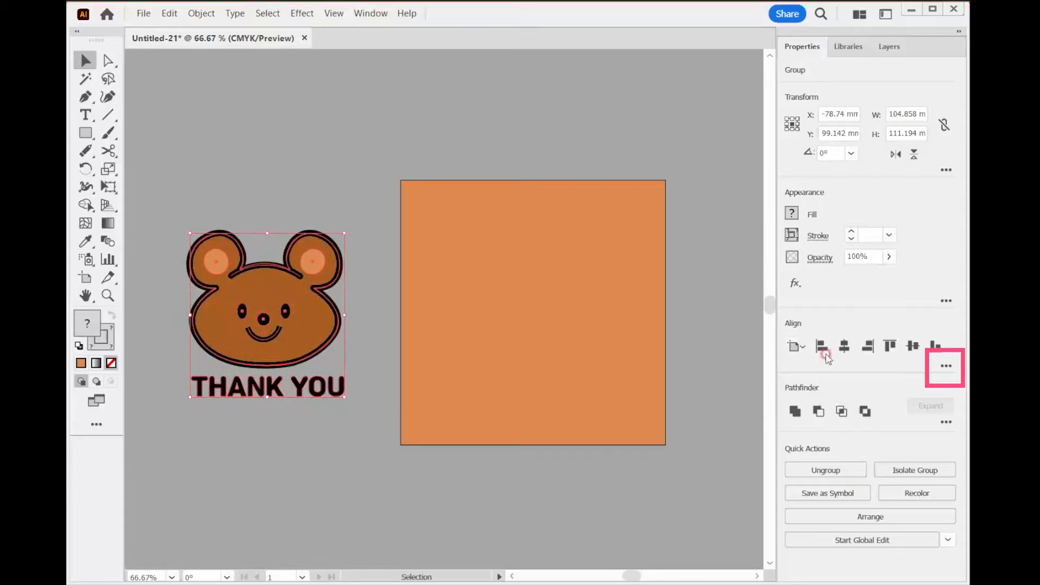
click(944, 366)
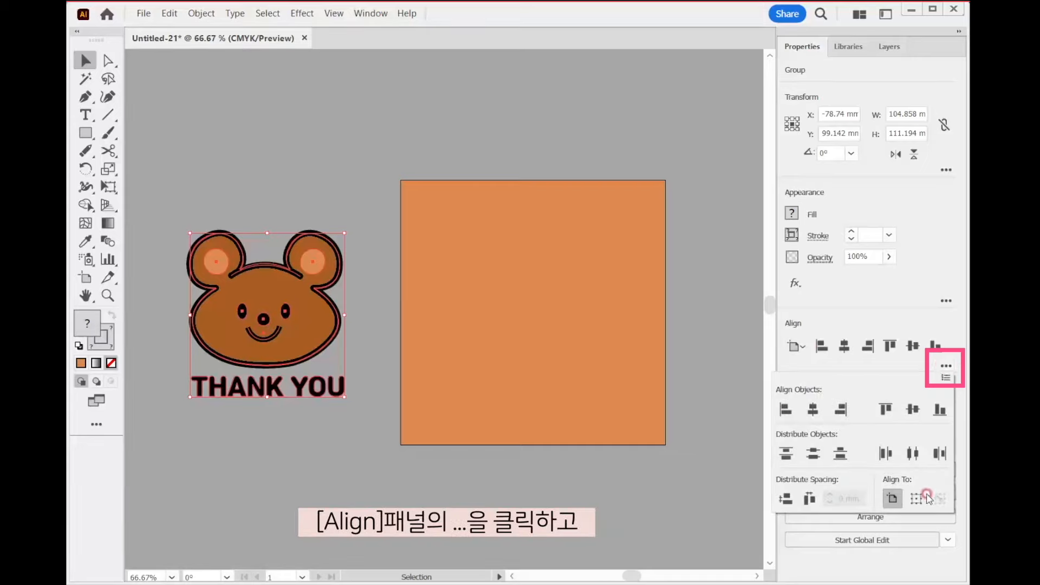
click(890, 494)
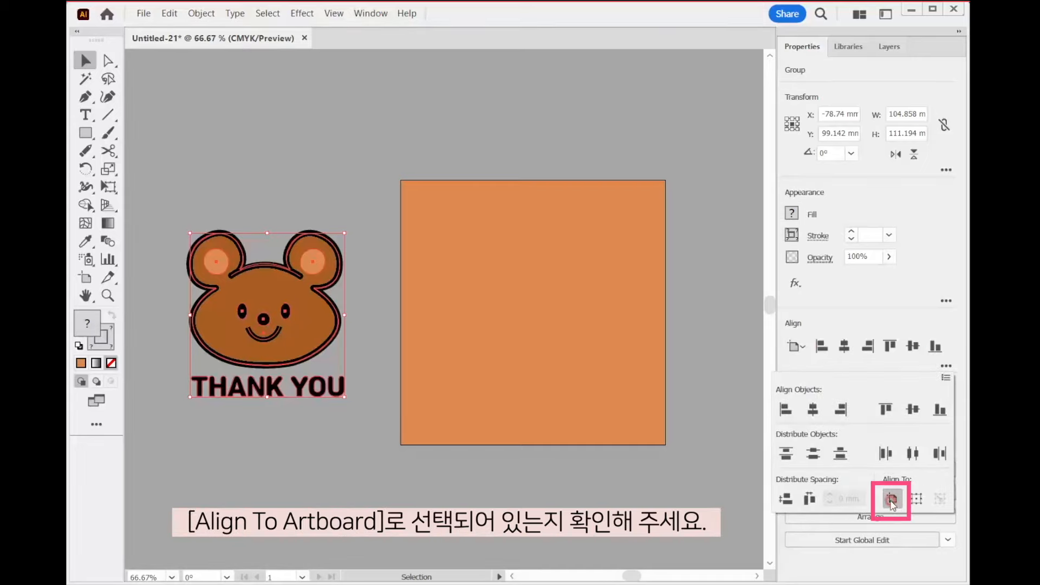
Center the grouped bear and THANK YOU artwork on the artboard both vertically and horizontally, keeping Align to Artboard as the reference.
click(903, 313)
click(798, 357)
click(795, 347)
click(798, 345)
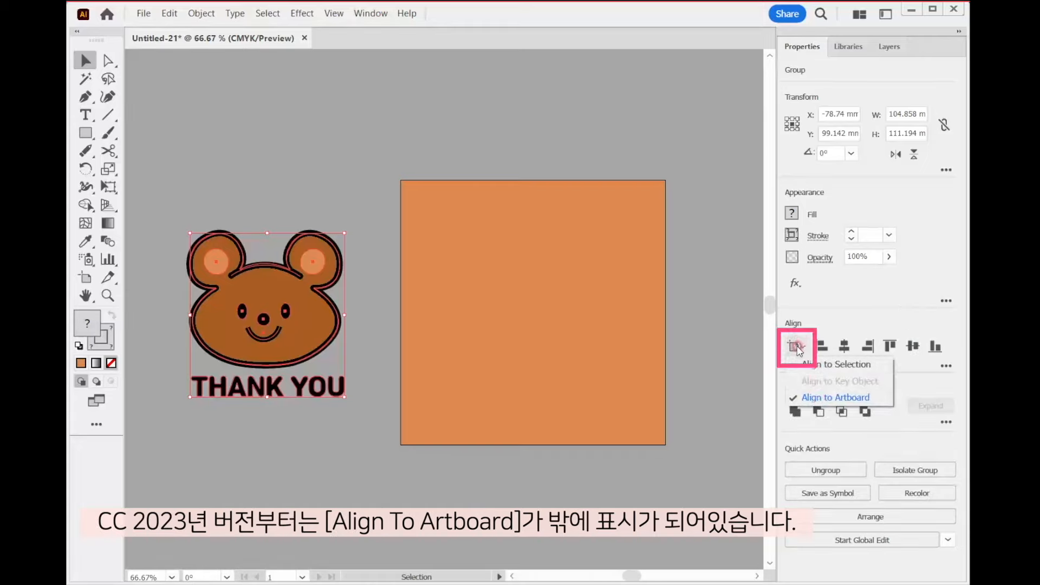
click(913, 349)
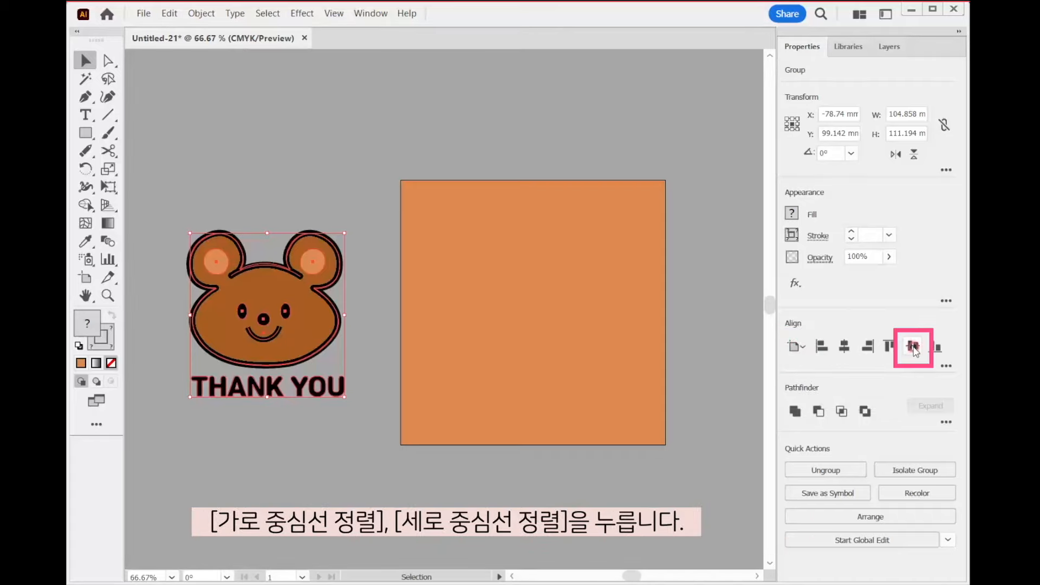
click(914, 350)
click(844, 350)
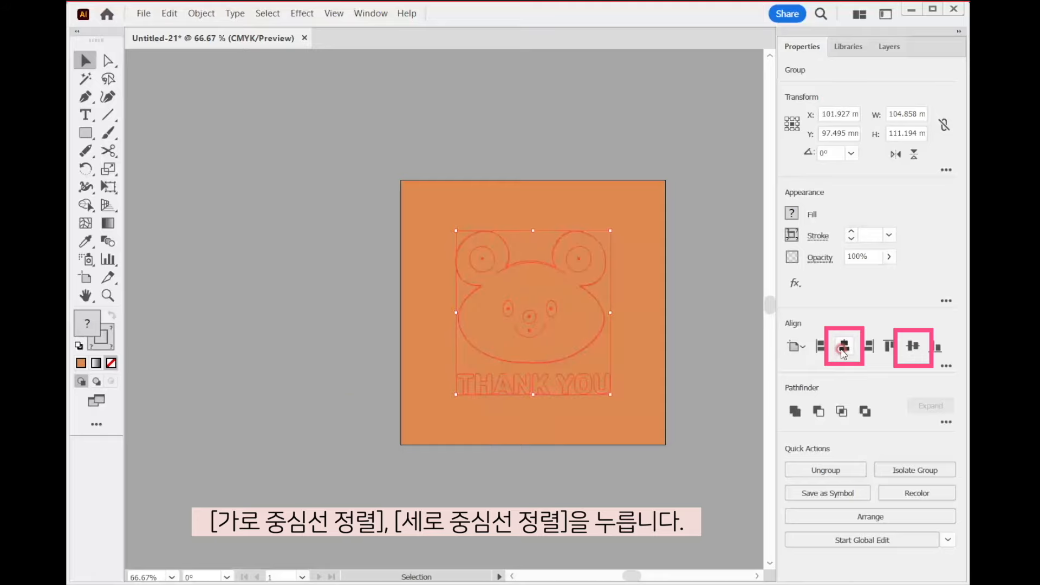
Move the background rectangle below the bear group in the layer stacking order.
drag(688, 342, 557, 348)
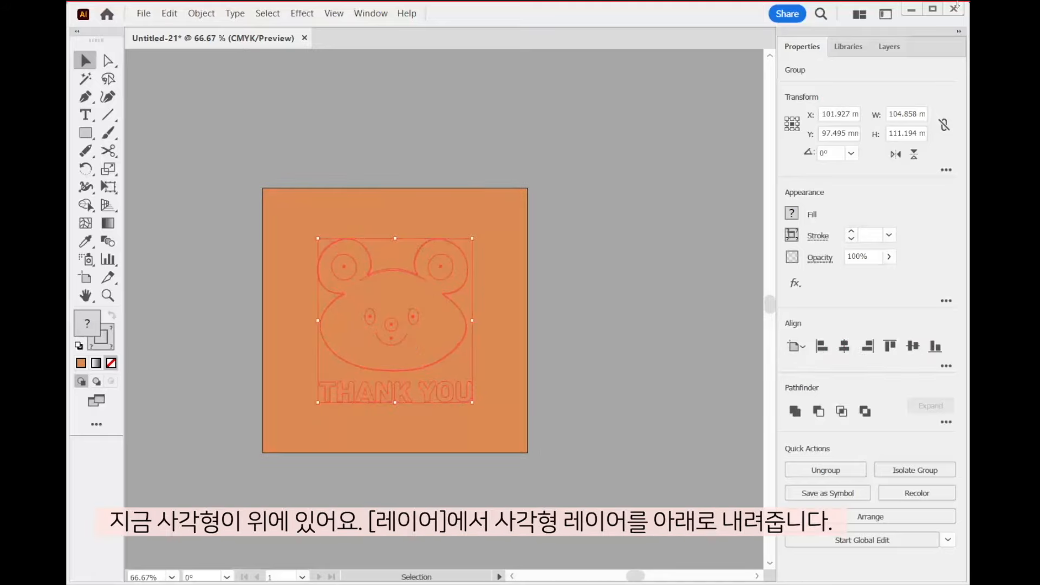
click(889, 47)
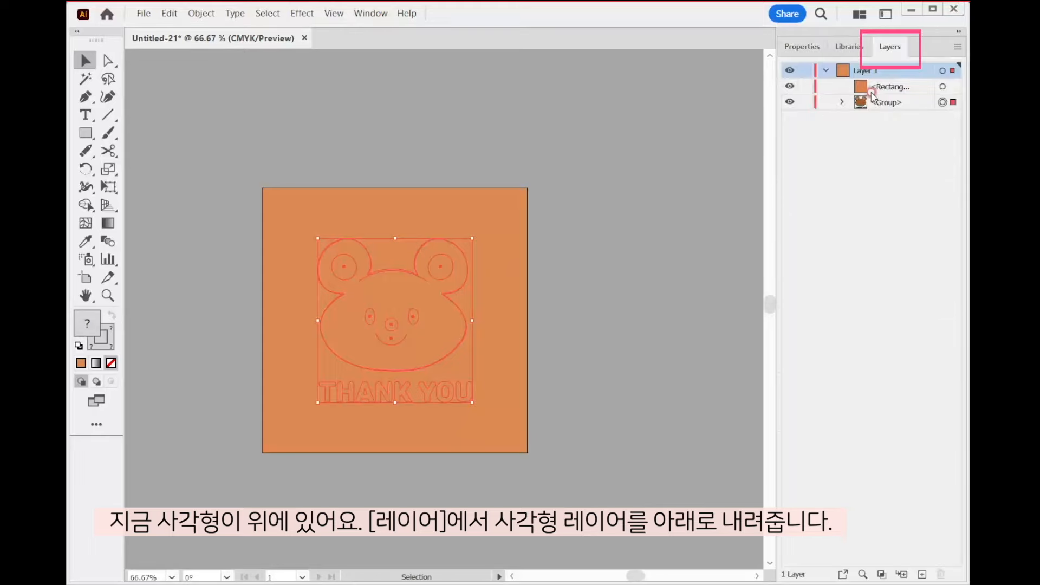
mouse_move(870, 91)
mouse_down()
mouse_move(885, 88)
mouse_move(886, 109)
mouse_up()
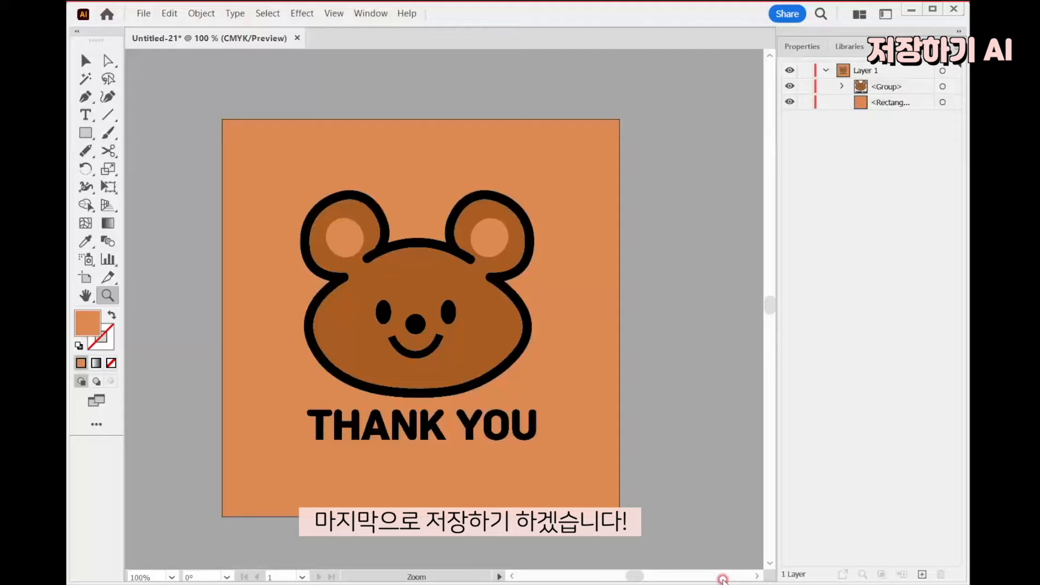
Start saving a copy of the document on the computer instead of Creative Cloud, choosing the desktop (바탕 화면) as the location.
click(140, 13)
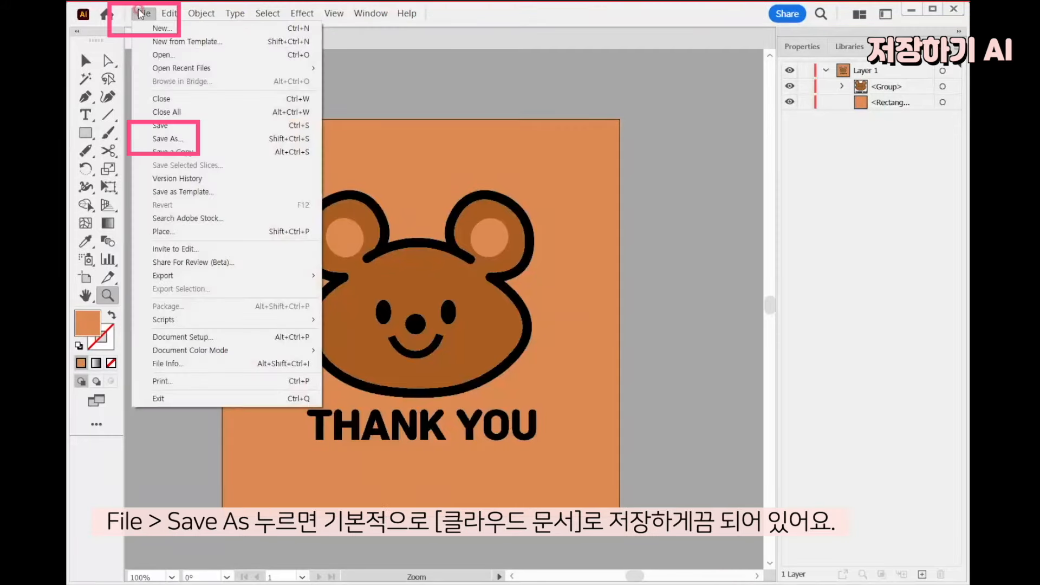
click(187, 139)
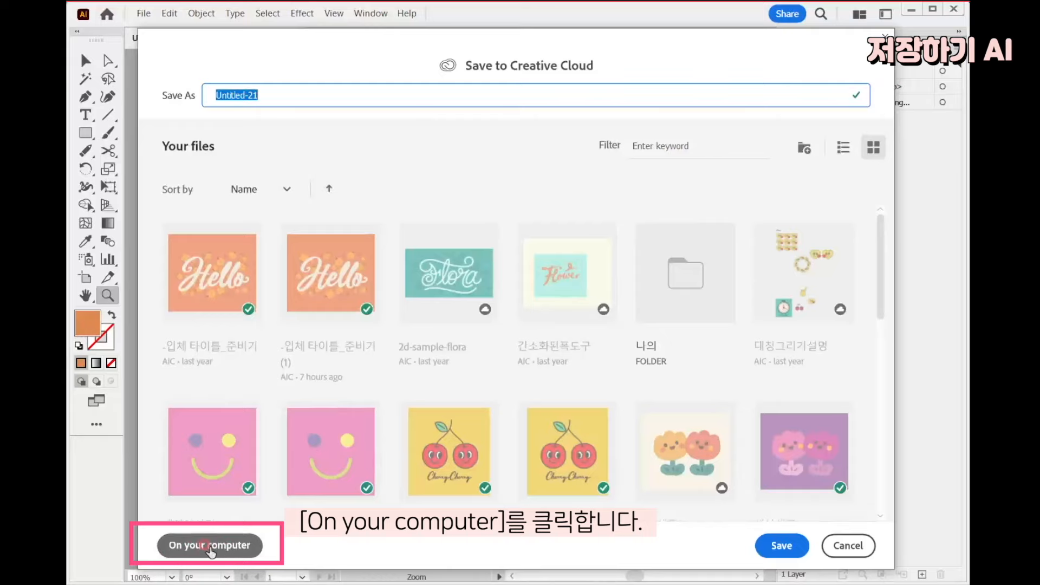
click(211, 547)
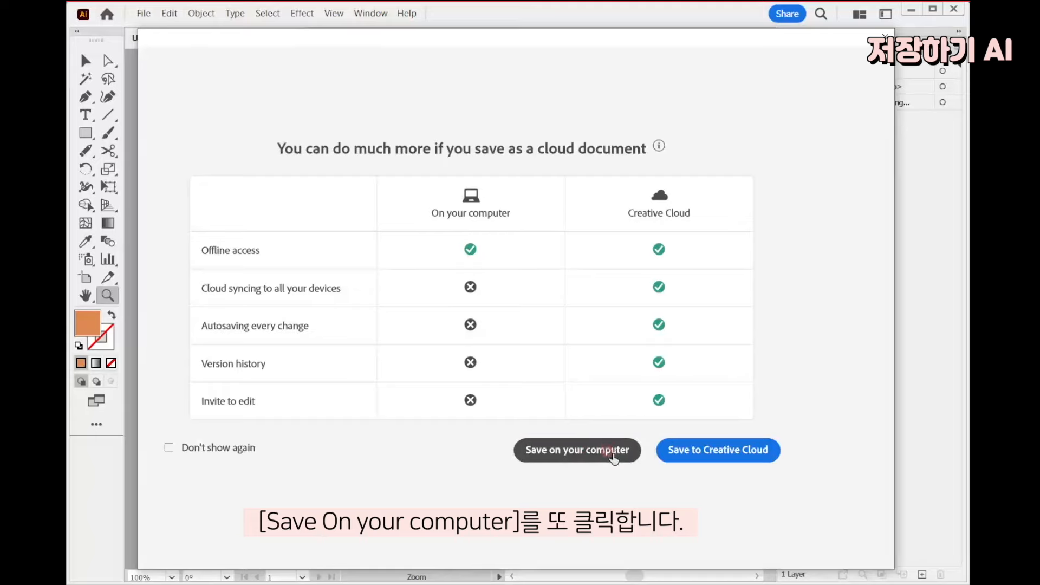
click(612, 456)
drag(217, 12, 351, 102)
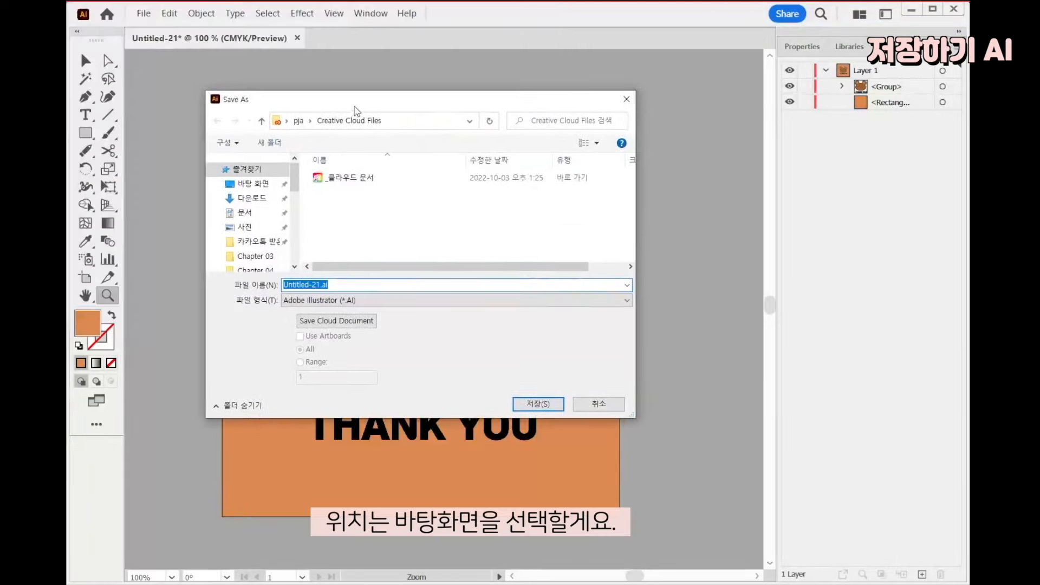
click(259, 186)
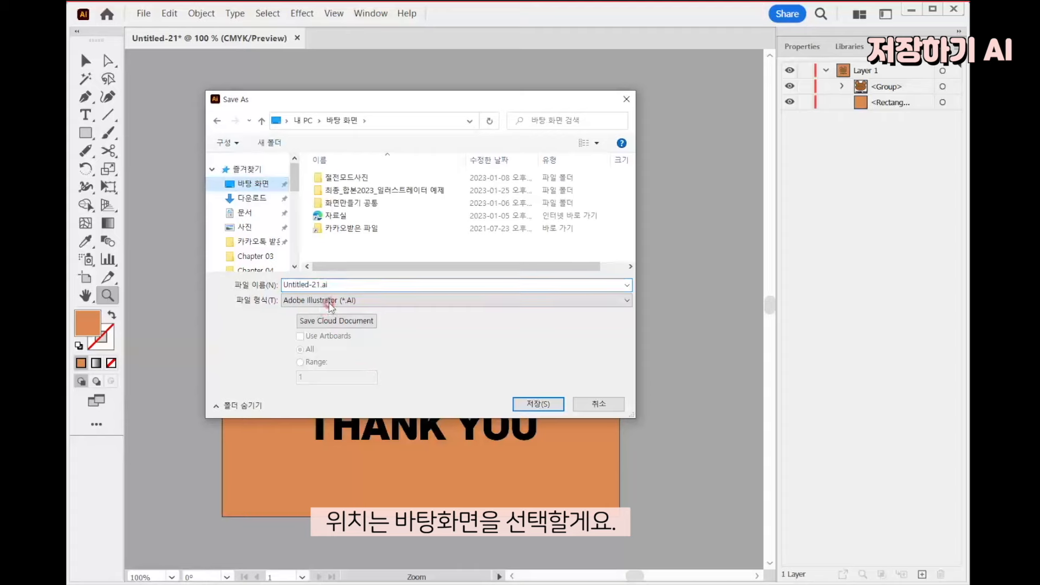
Name the file 쥐 and save it in the Adobe Illustrator (*.AI) format.
text(wn)
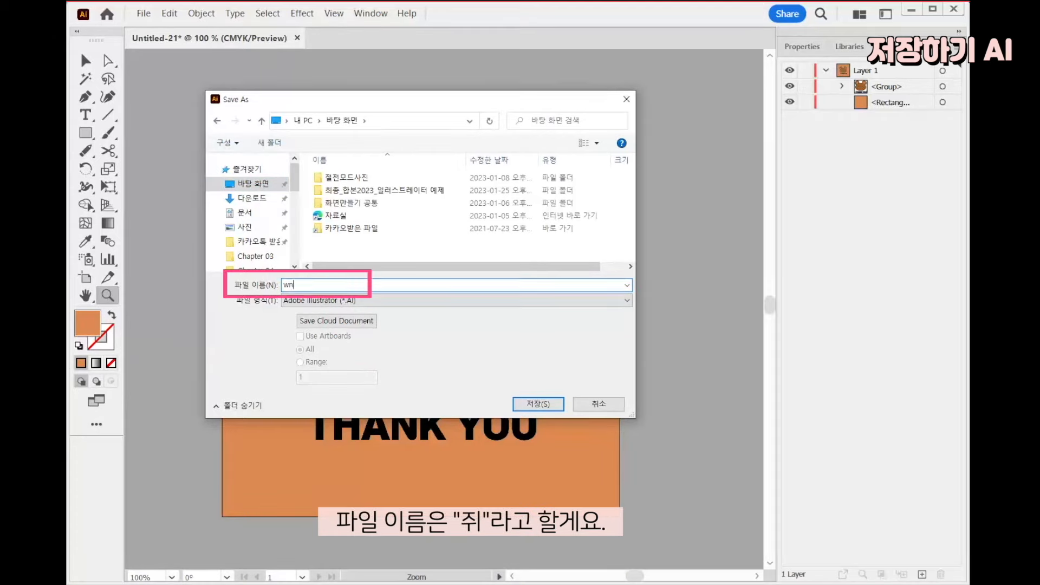
text(쥐)
click(413, 300)
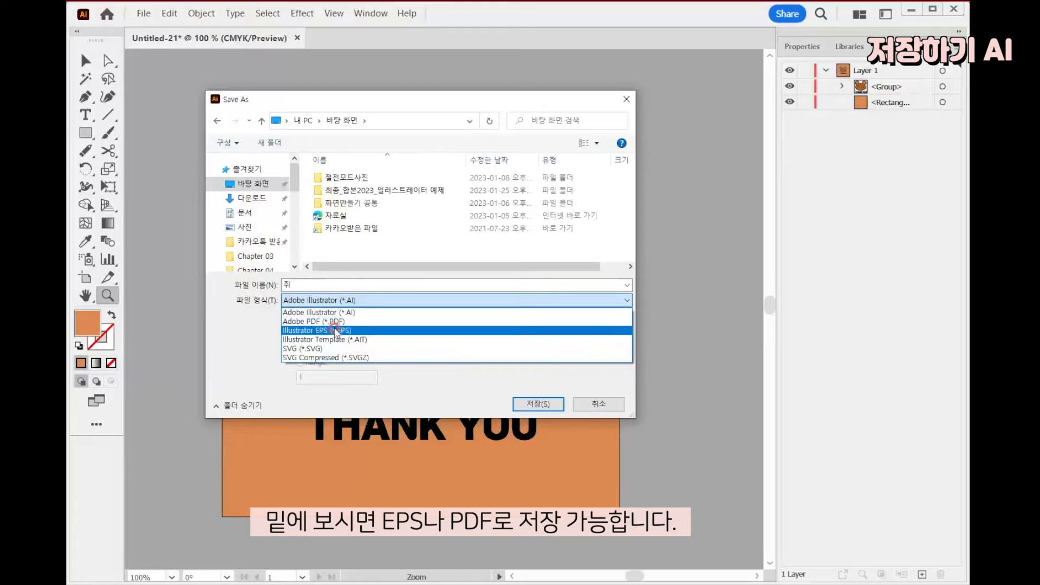
click(339, 305)
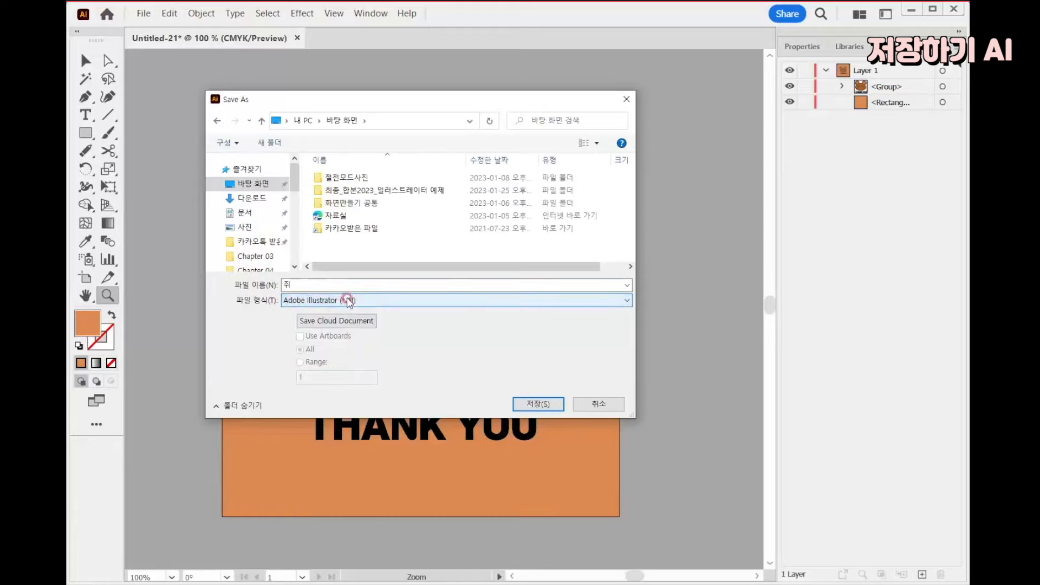
click(538, 404)
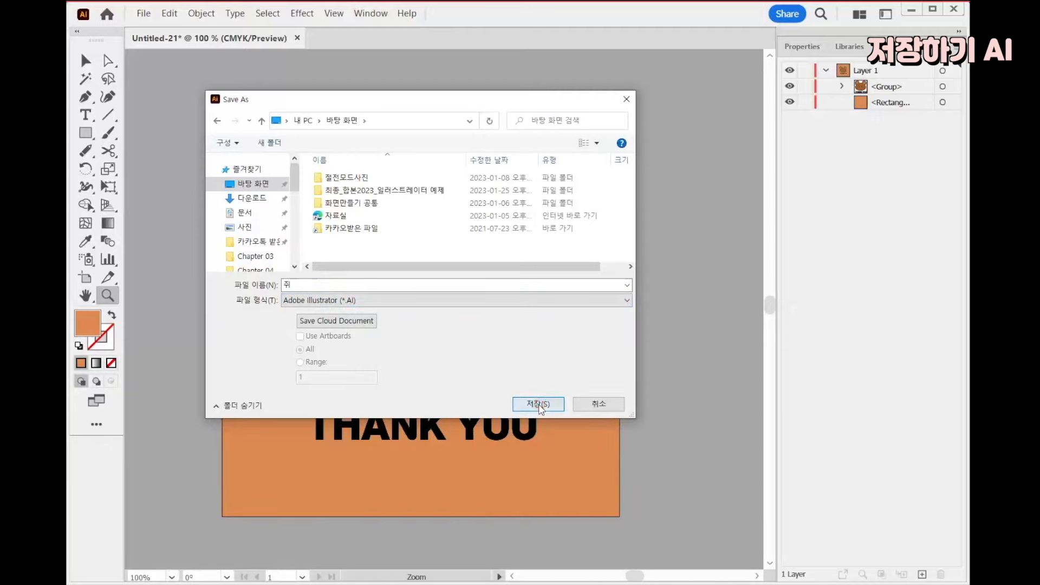
Set the saved file's version to Illustrator CC (Legacy) and accept saving to a legacy format.
drag(518, 70, 382, 58)
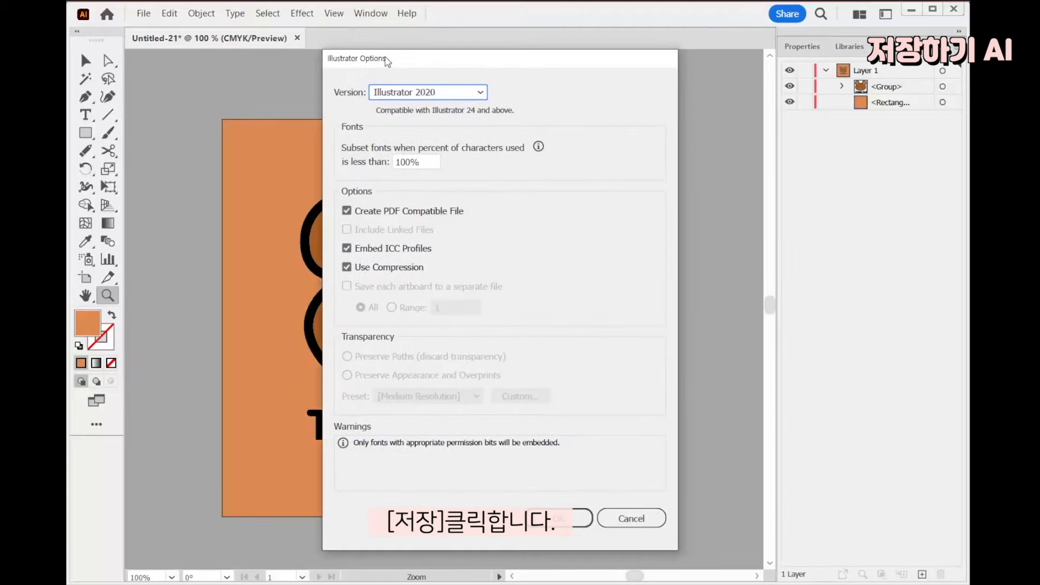
click(403, 92)
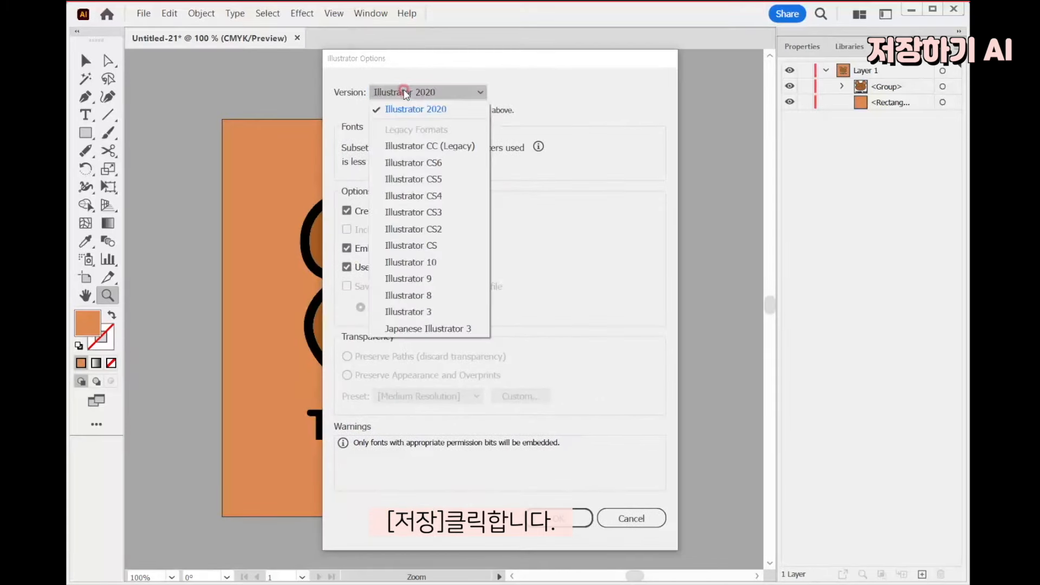
click(426, 146)
click(558, 500)
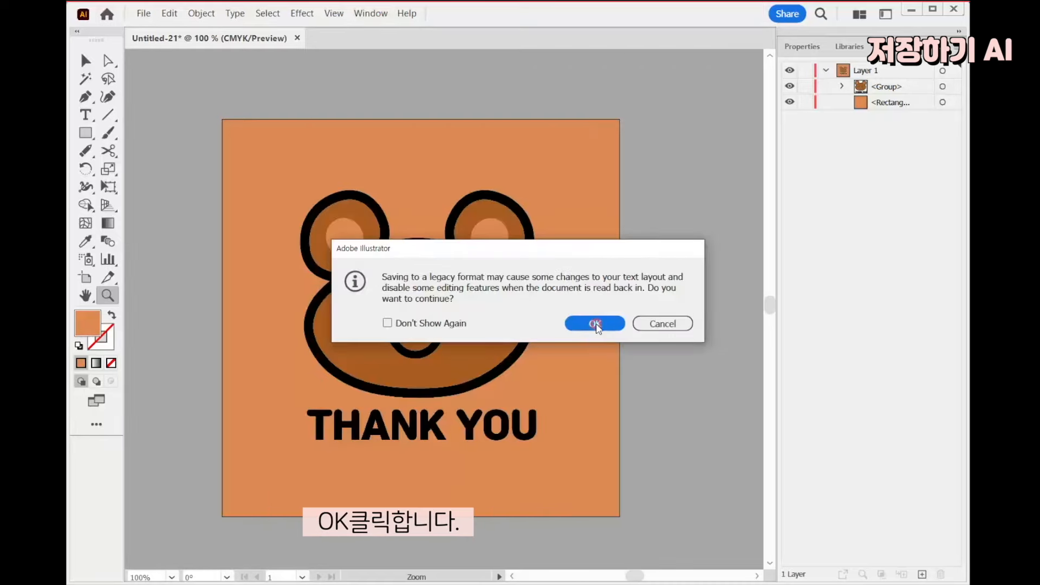
click(595, 324)
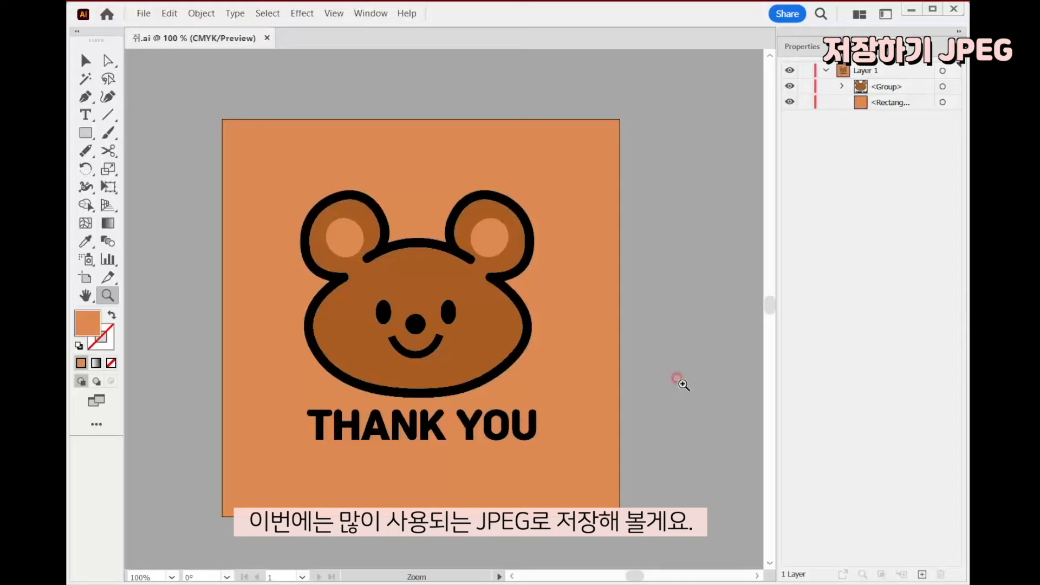
Export the artwork to the desktop in JPEG format as 쥐.jpg.
click(143, 13)
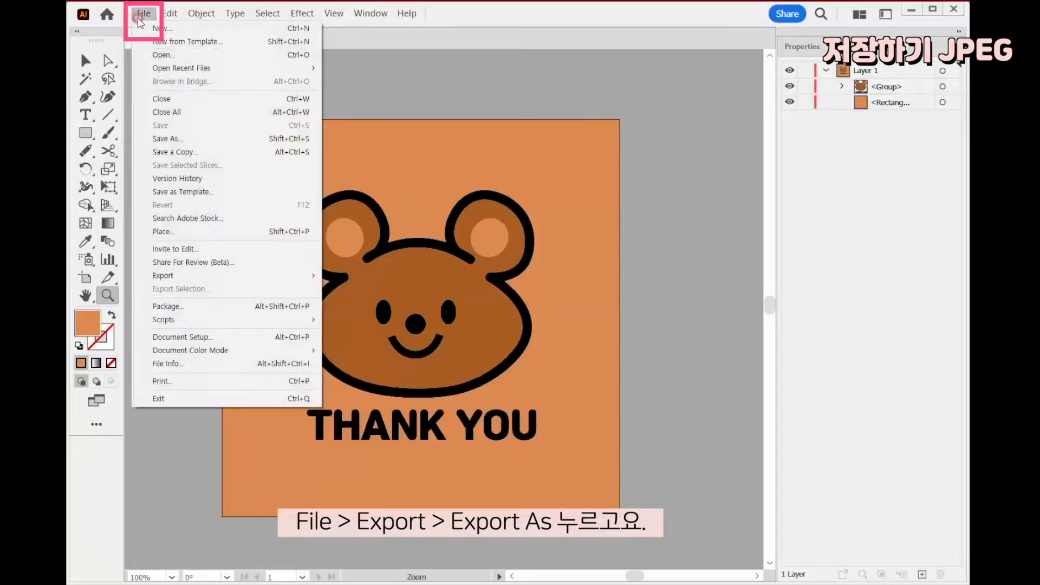
mouse_move(176, 275)
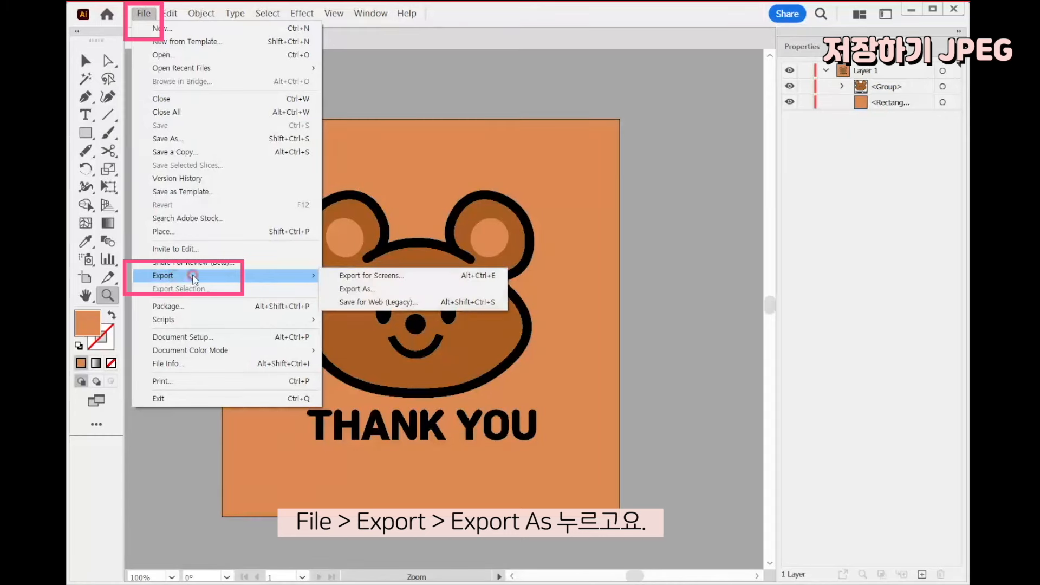
click(379, 291)
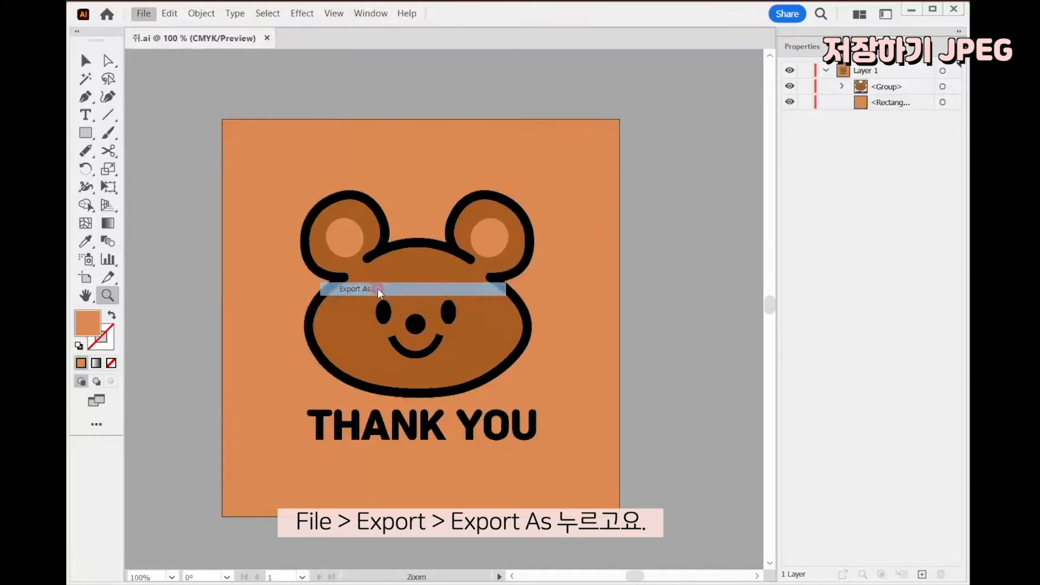
click(374, 300)
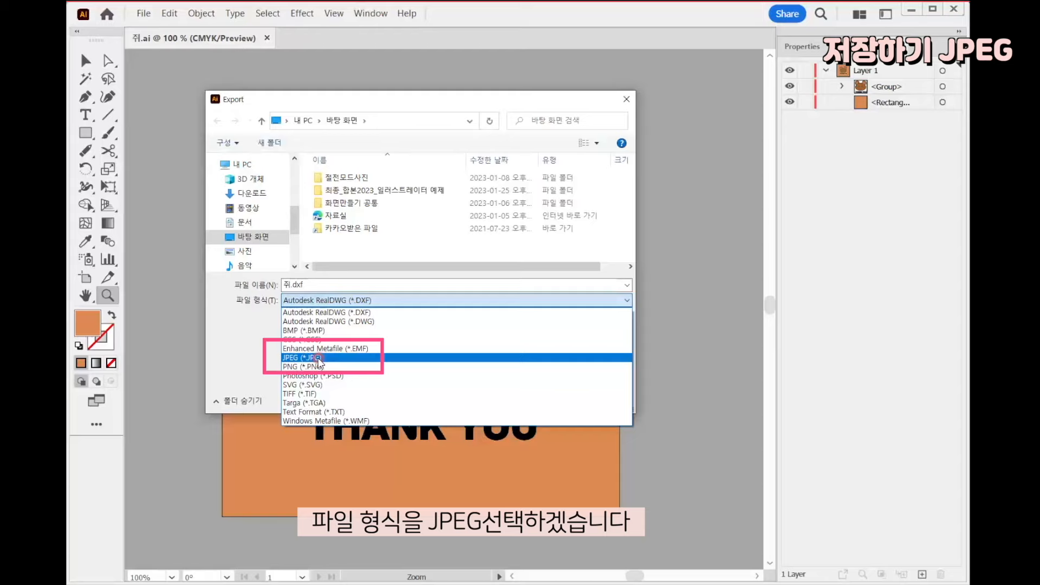
click(318, 358)
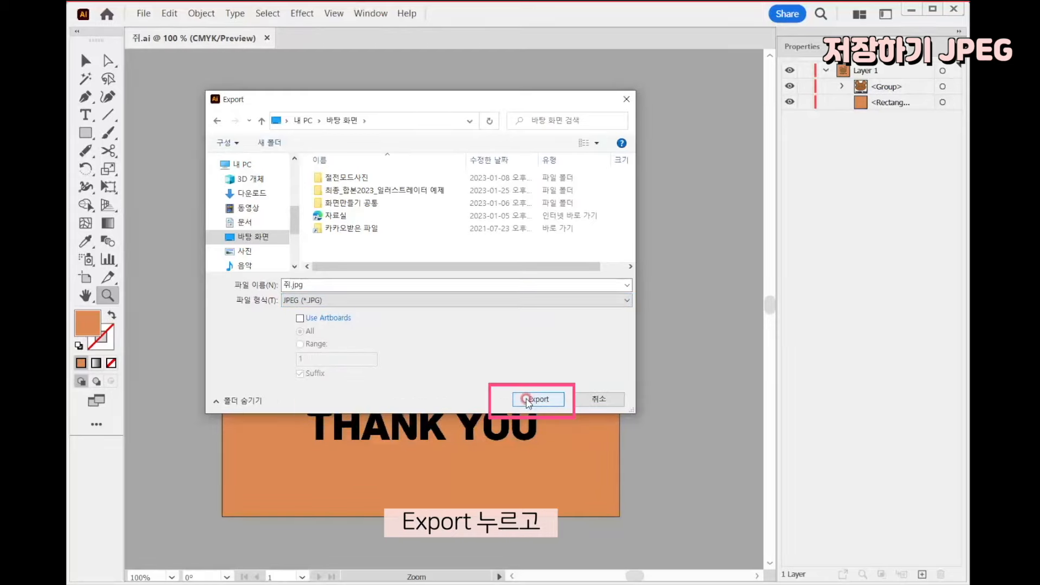
click(528, 401)
Set the JPEG options to quality 10 (Maximum), CMYK color model and High (300 ppi) resolution, and finish the export.
click(398, 238)
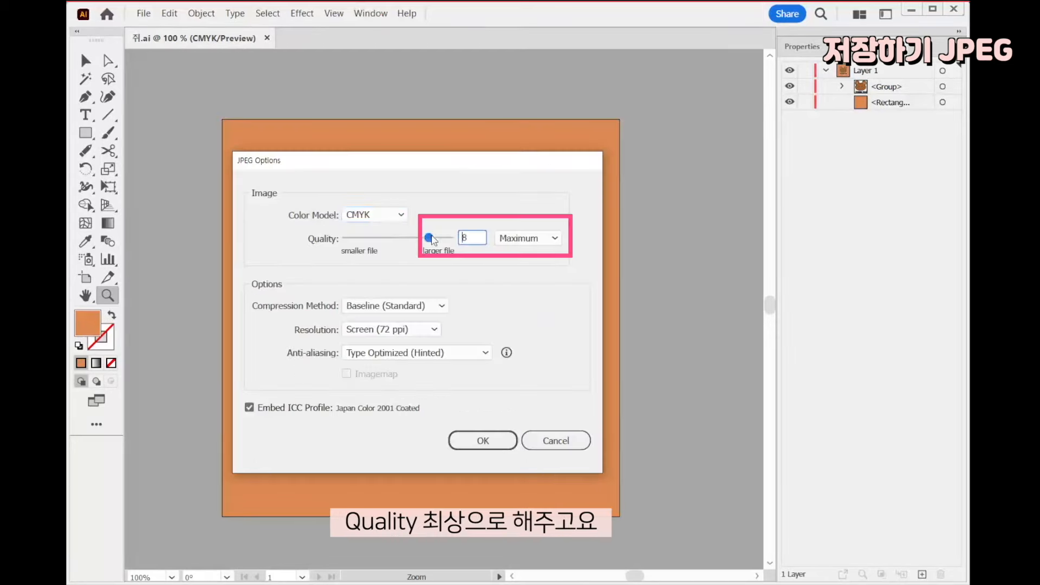
click(370, 215)
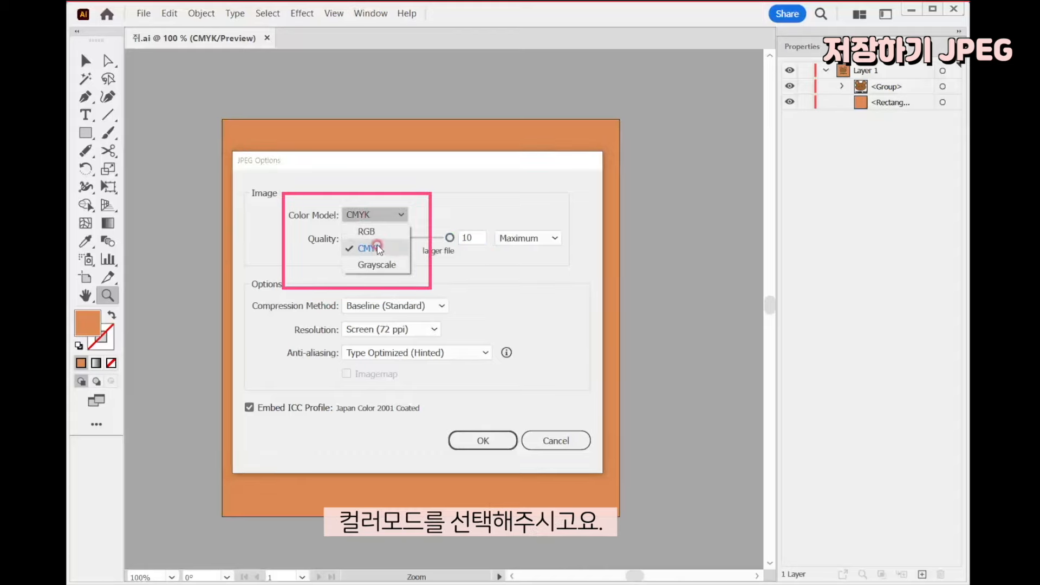
click(370, 249)
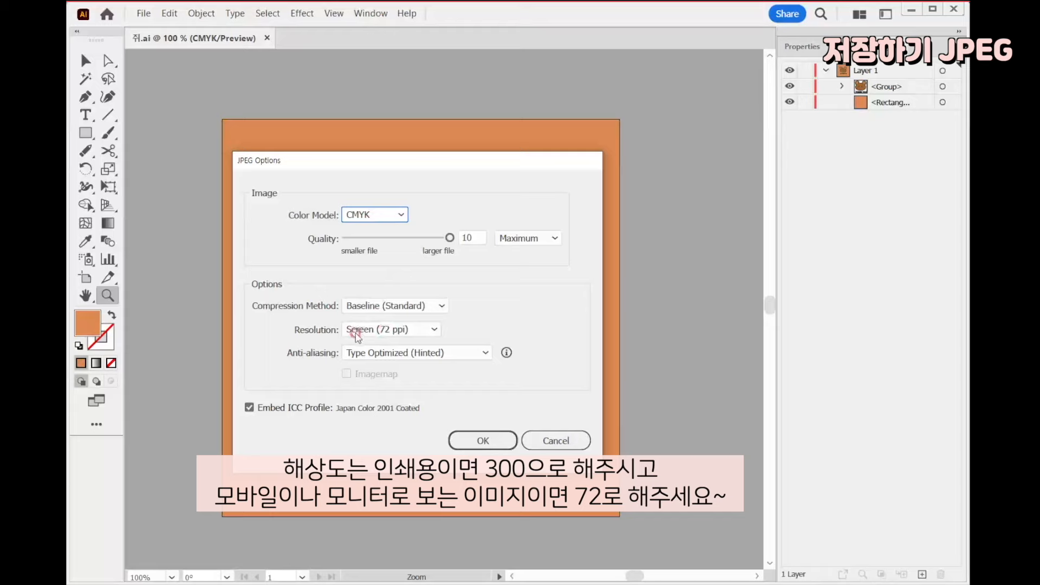
click(388, 331)
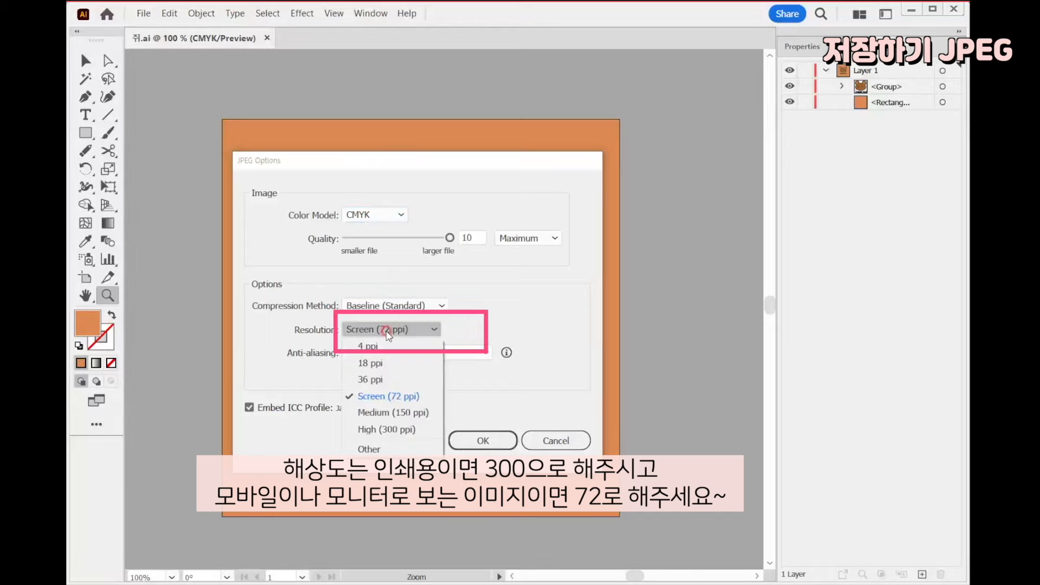
click(400, 429)
click(481, 449)
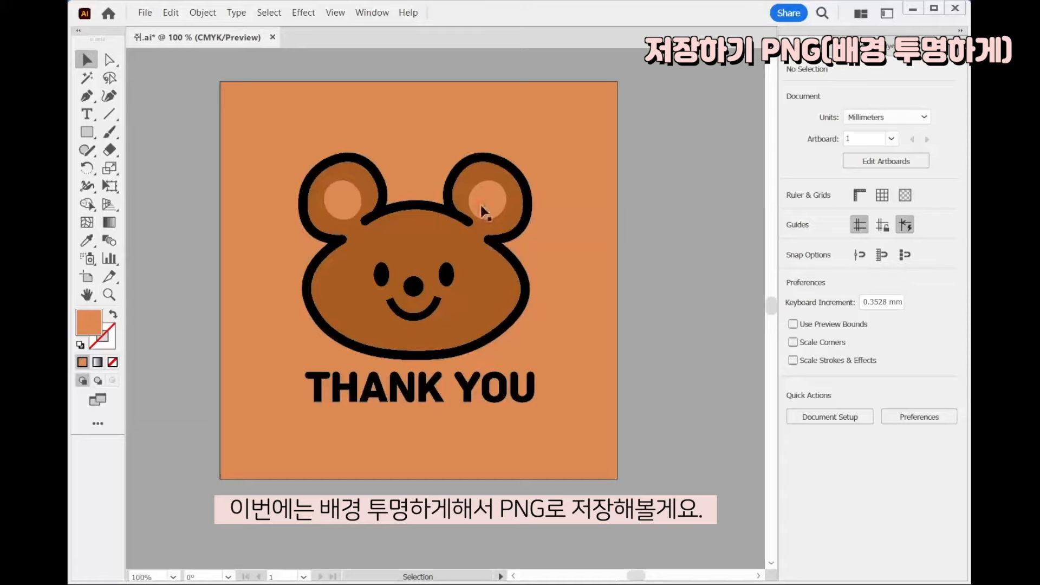
Delete the orange background square and set up an export of the artwork to the desktop as 쥐.png in PNG format.
click(290, 129)
key(Delete)
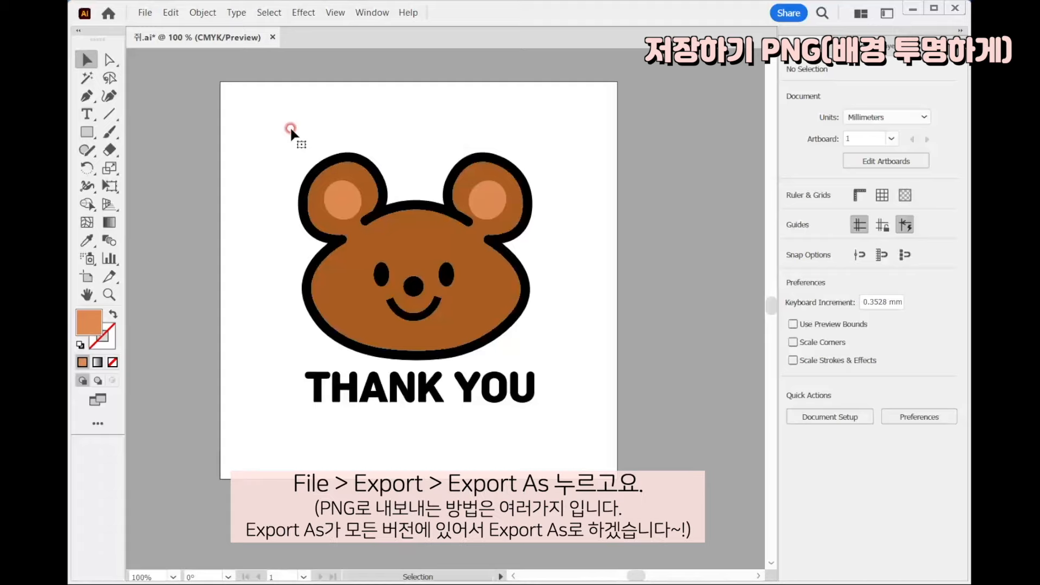
click(150, 16)
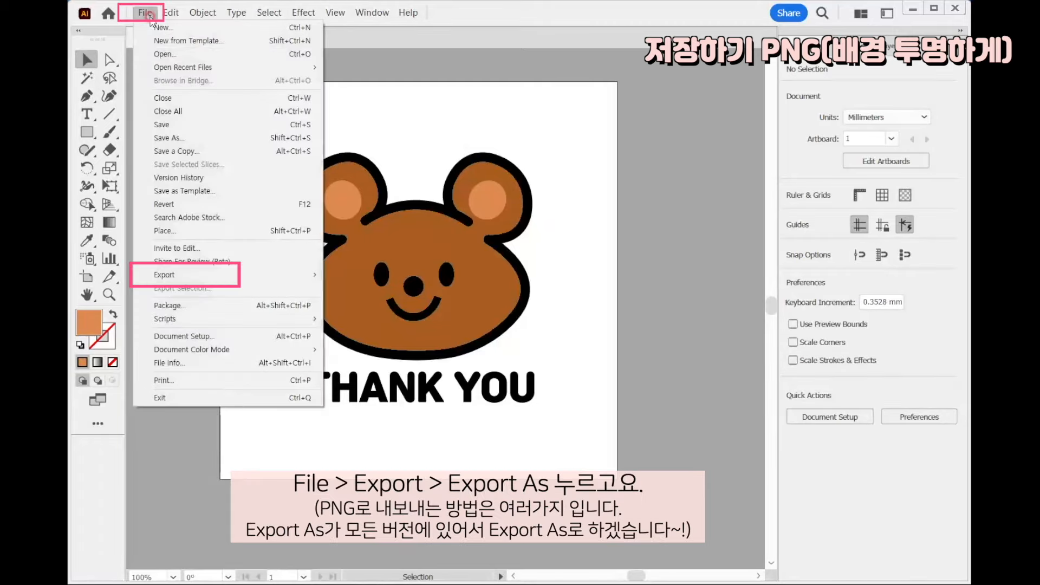
mouse_move(293, 275)
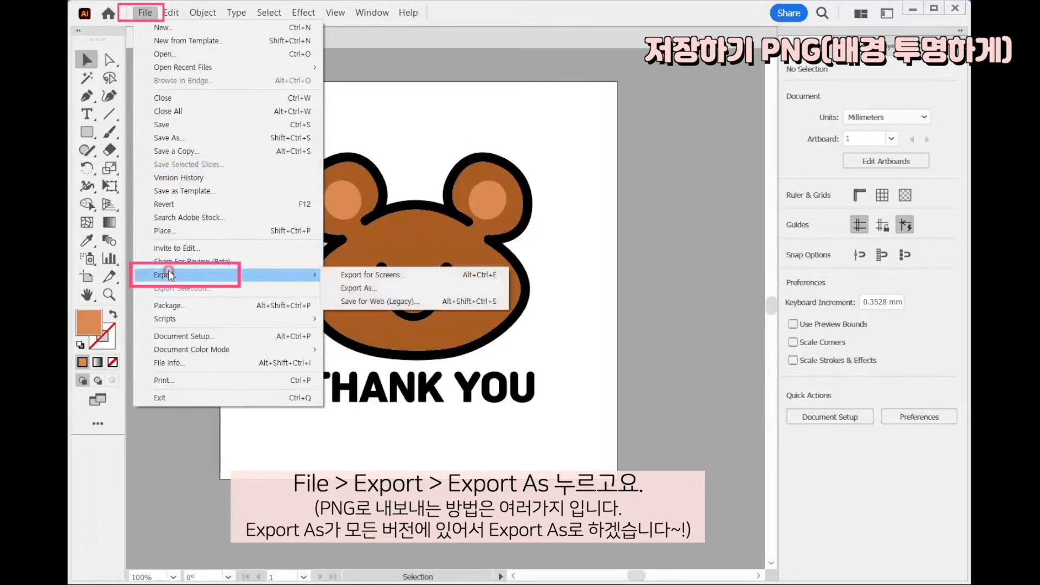
click(401, 288)
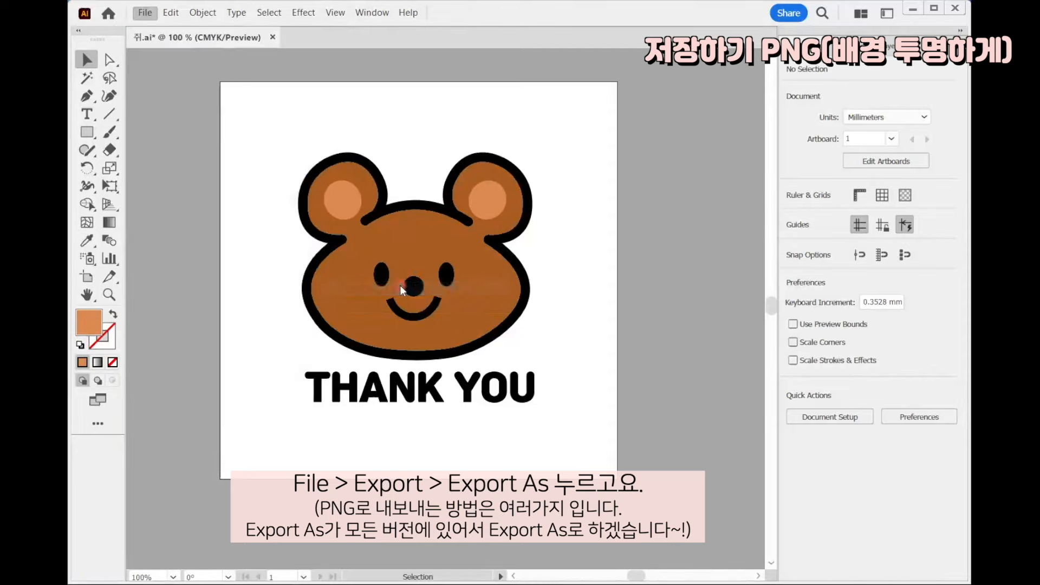
drag(262, 12, 390, 115)
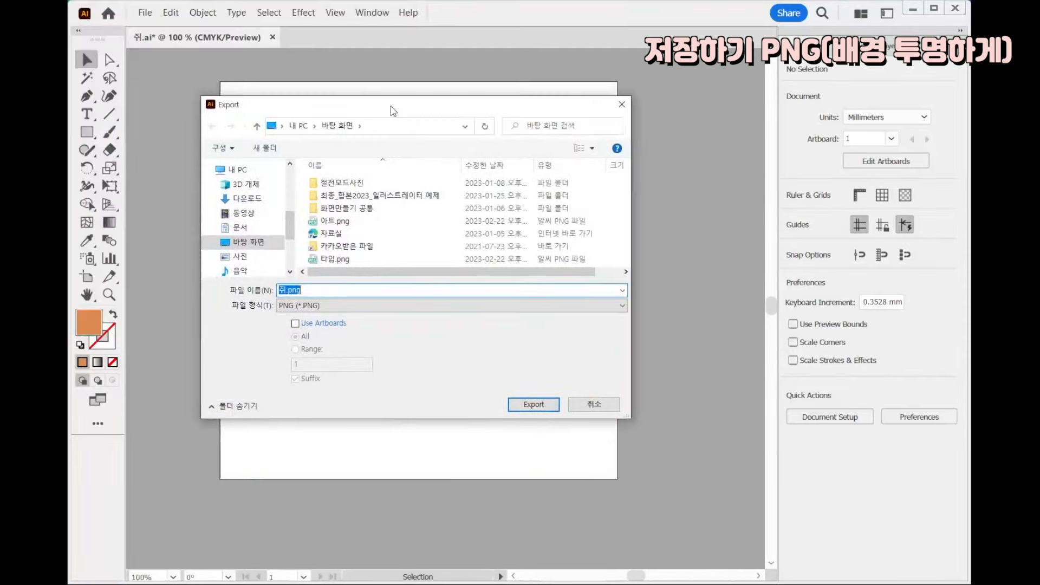
click(367, 313)
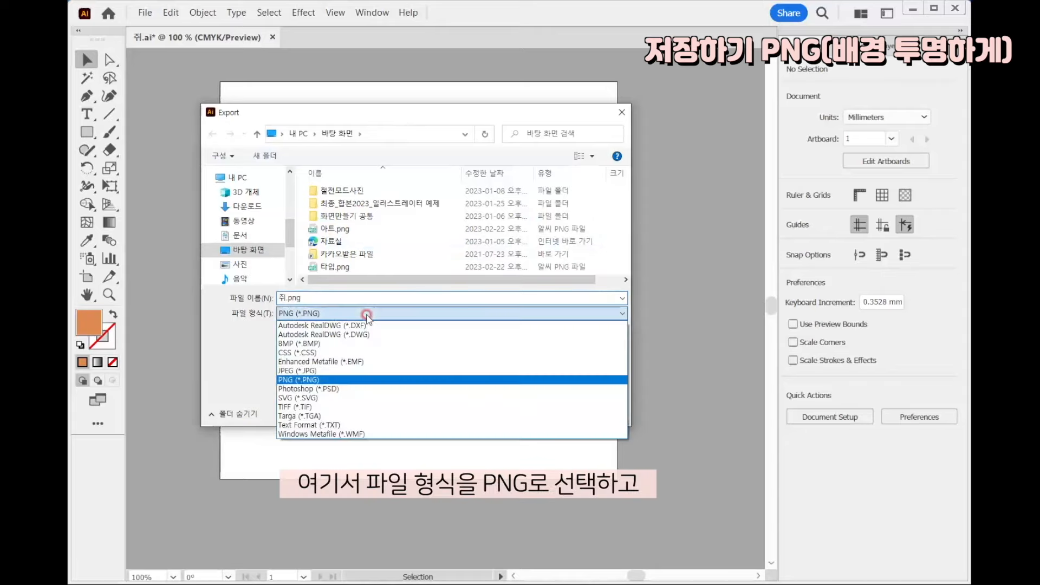
click(284, 381)
click(307, 294)
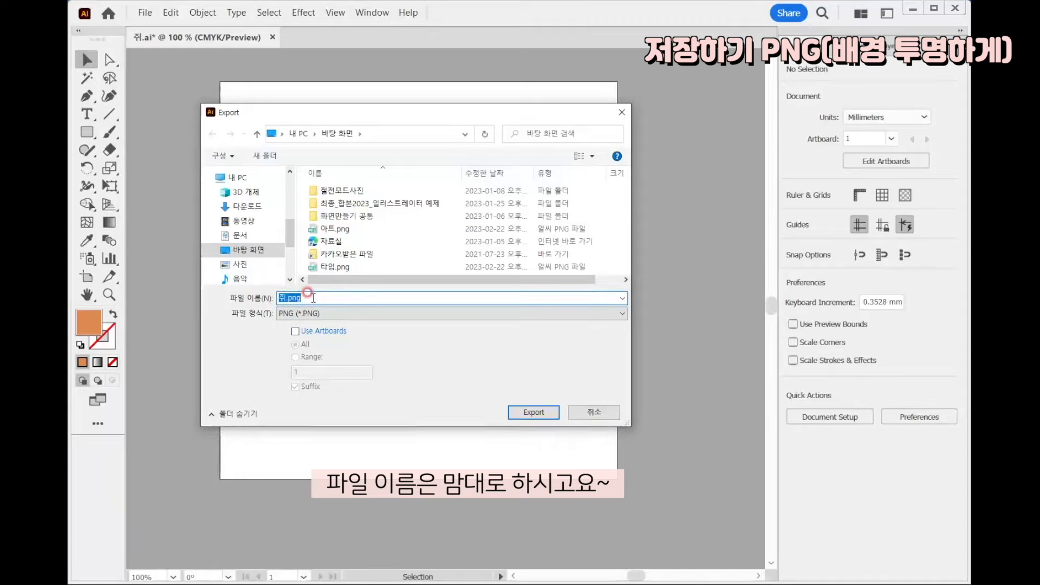
Try the Use Artboards option, leave it turned off, and proceed with the PNG export.
click(529, 412)
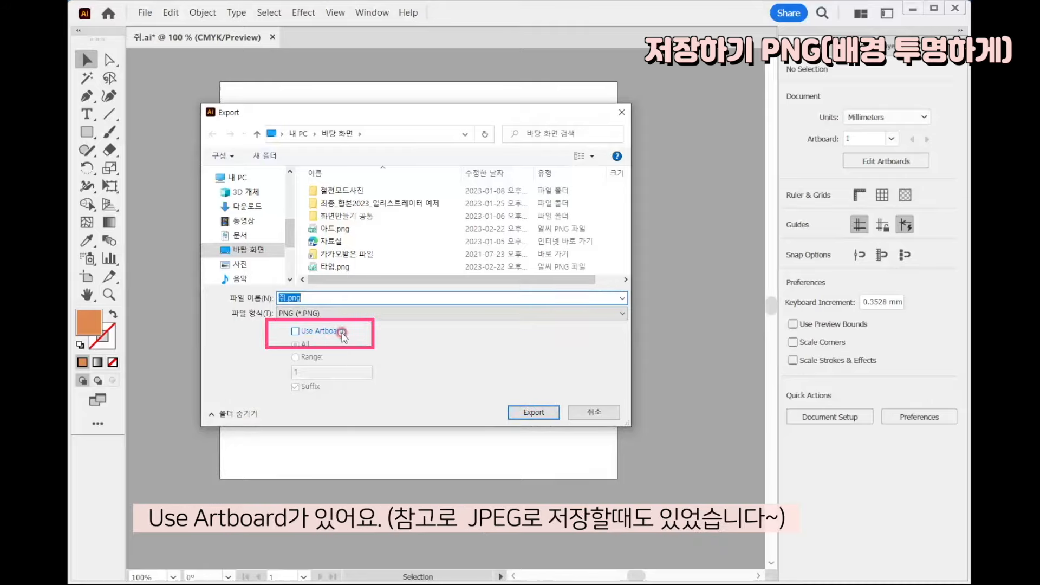
click(295, 332)
click(295, 331)
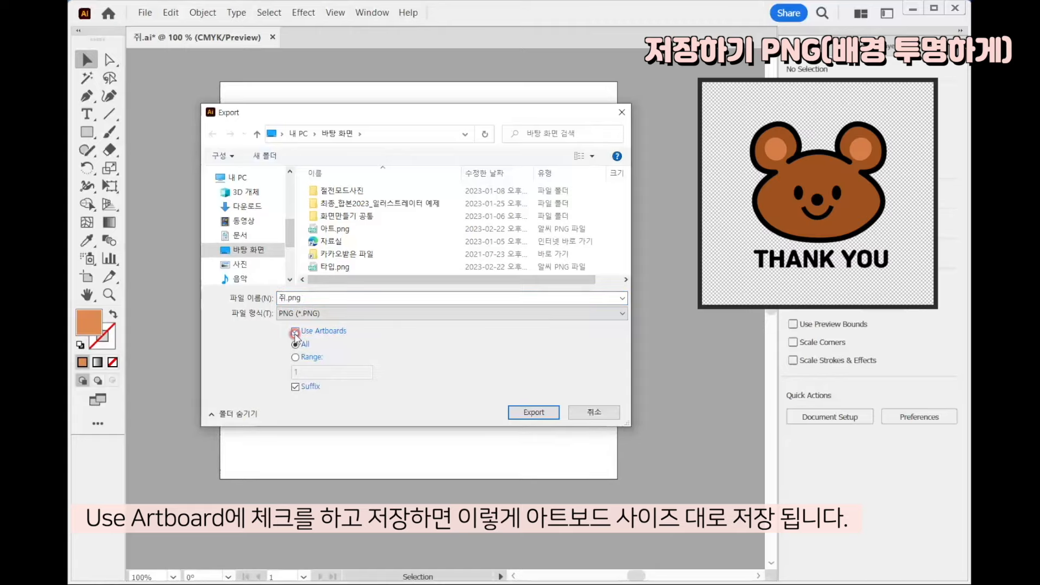
click(296, 331)
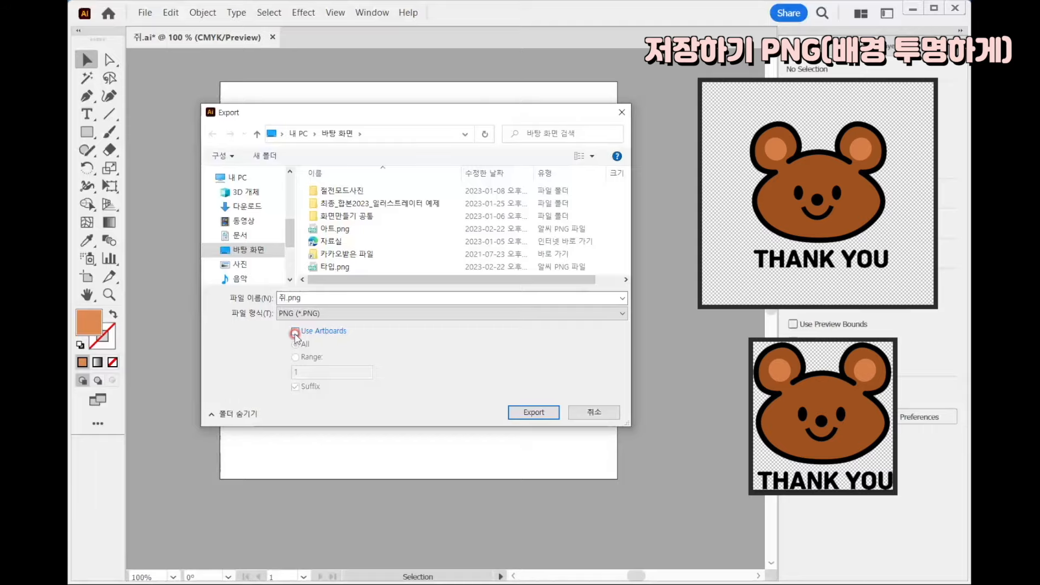
click(535, 416)
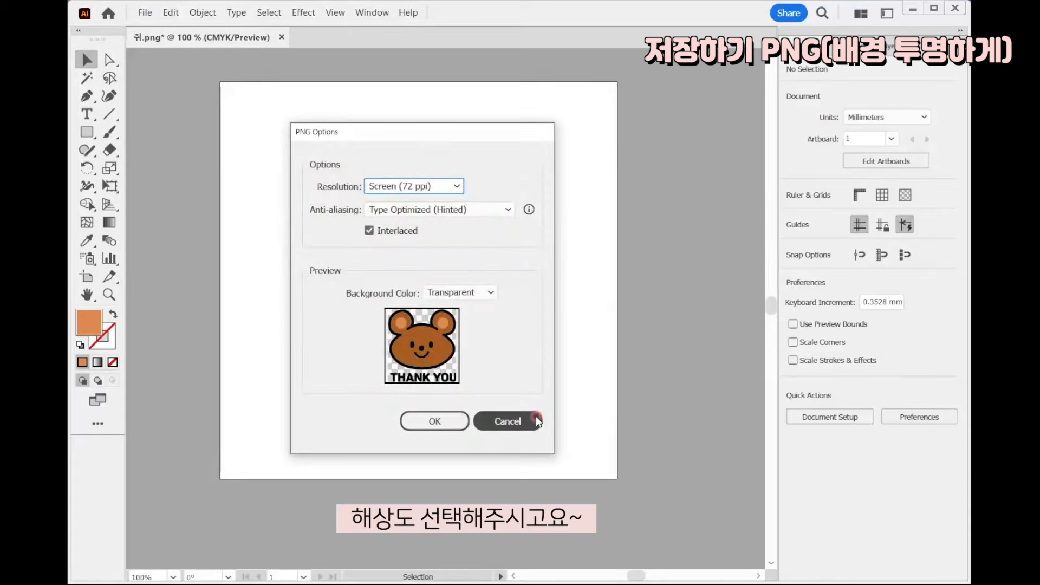
Set PNG anti-aliasing to Art Optimized (Supersampling), turn off Interlaced, keep the background Transparent, and finish the export.
click(393, 211)
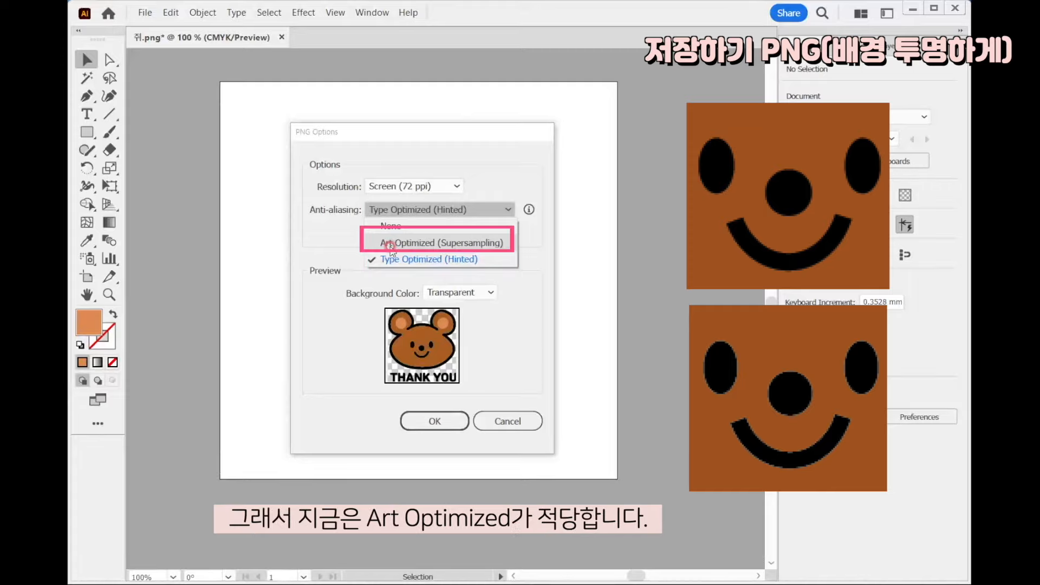
click(391, 244)
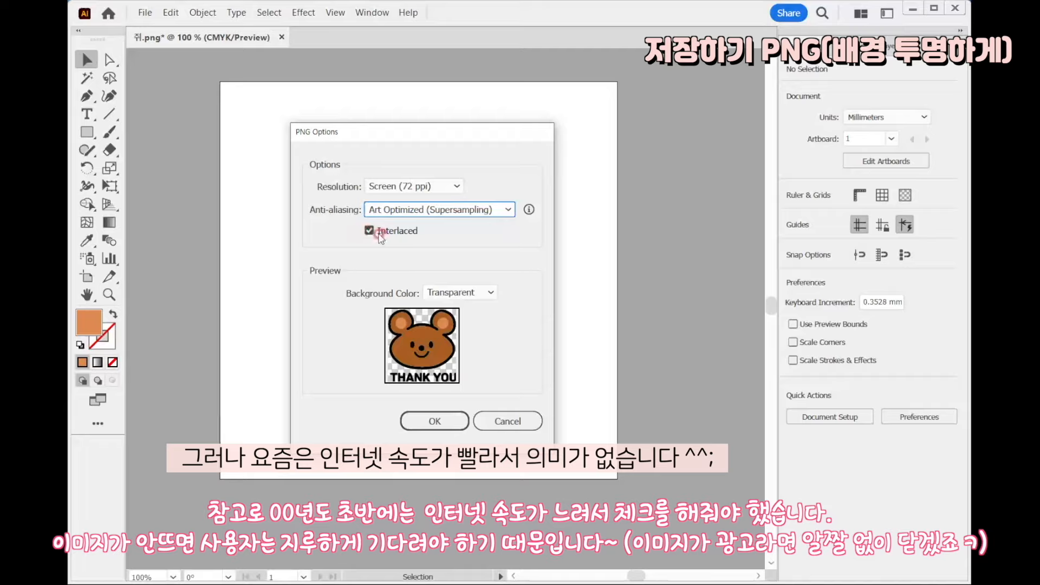
click(369, 232)
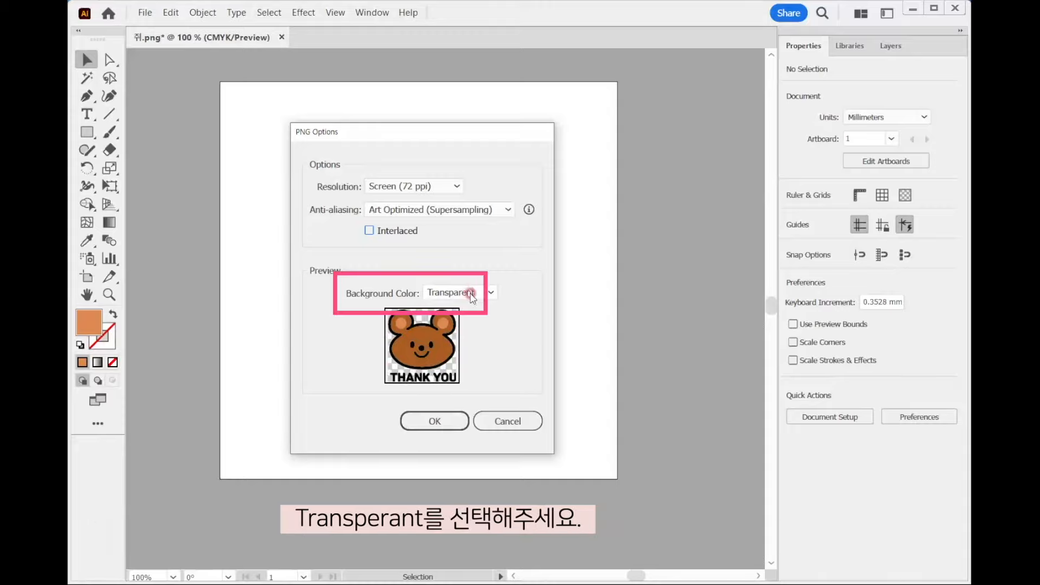
click(443, 423)
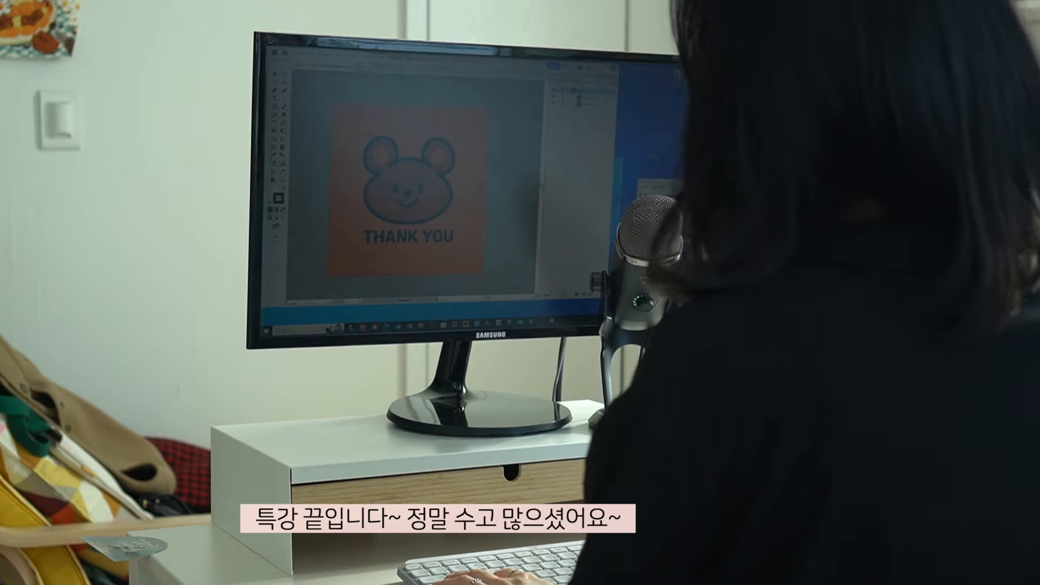
key(super+d)
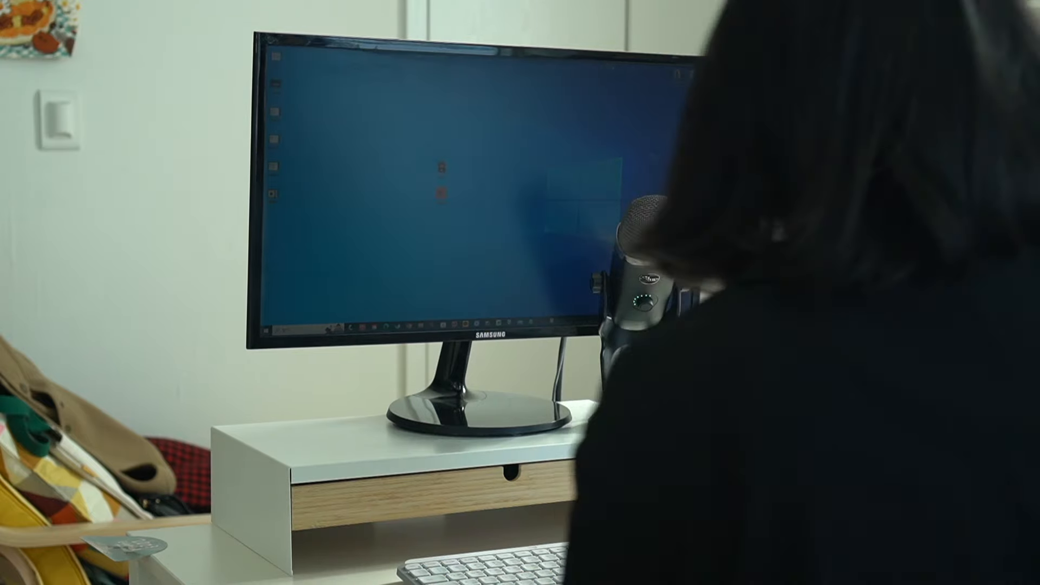
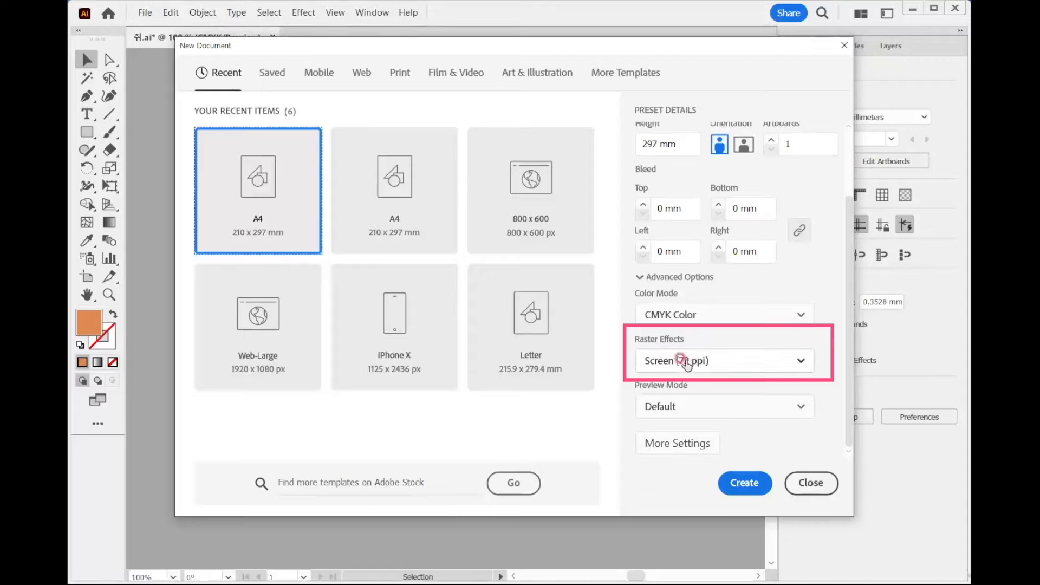
Review the raster effects resolutions for the new A4 CMYK document and keep Screen (72 ppi).
click(697, 360)
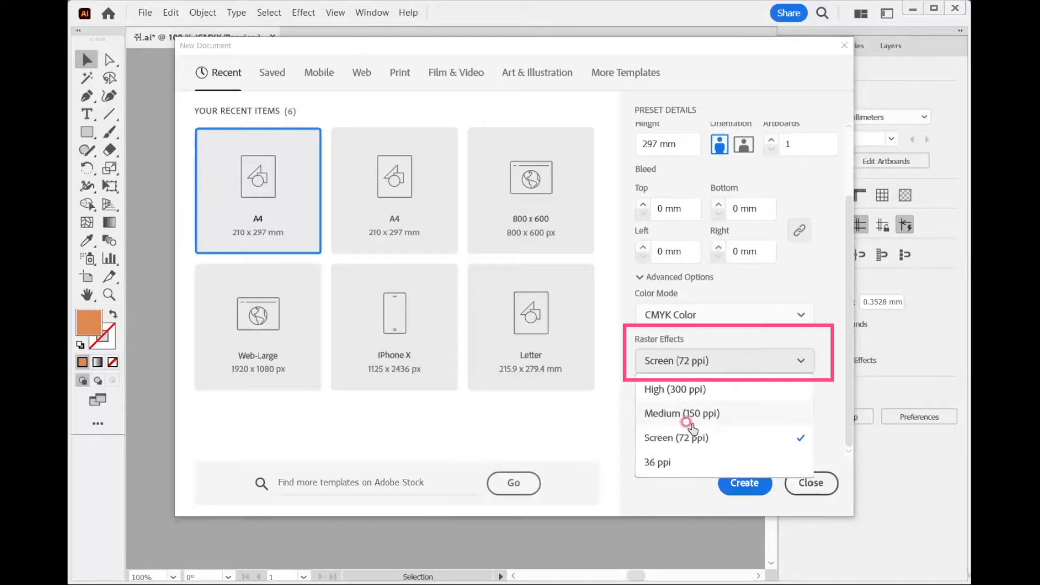
click(724, 361)
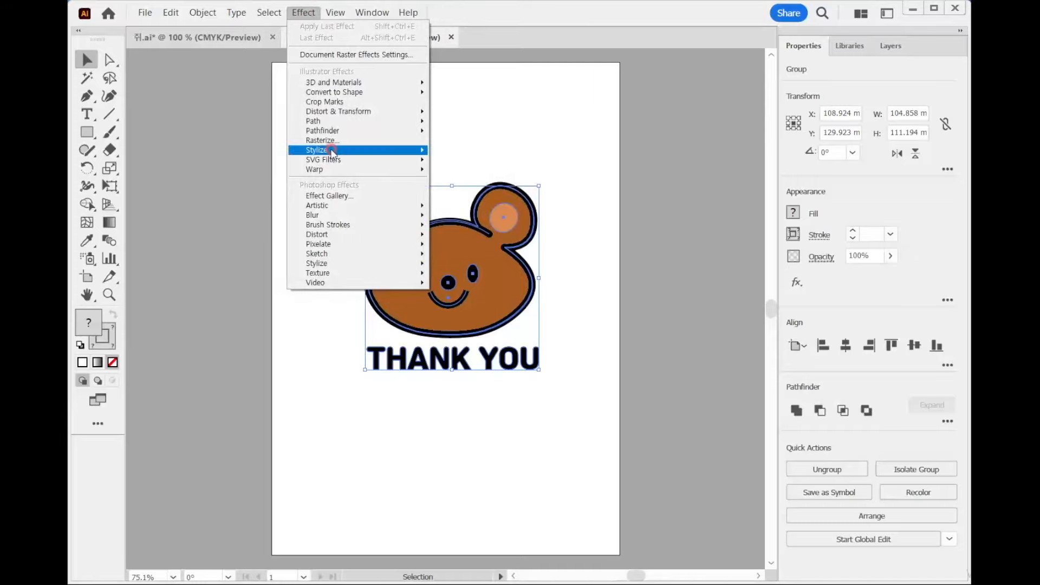
Apply a Multiply drop shadow to the bear and THANK YOU group with 75% opacity, 2.469 mm offsets and 1.764 mm blur.
mouse_move(330, 150)
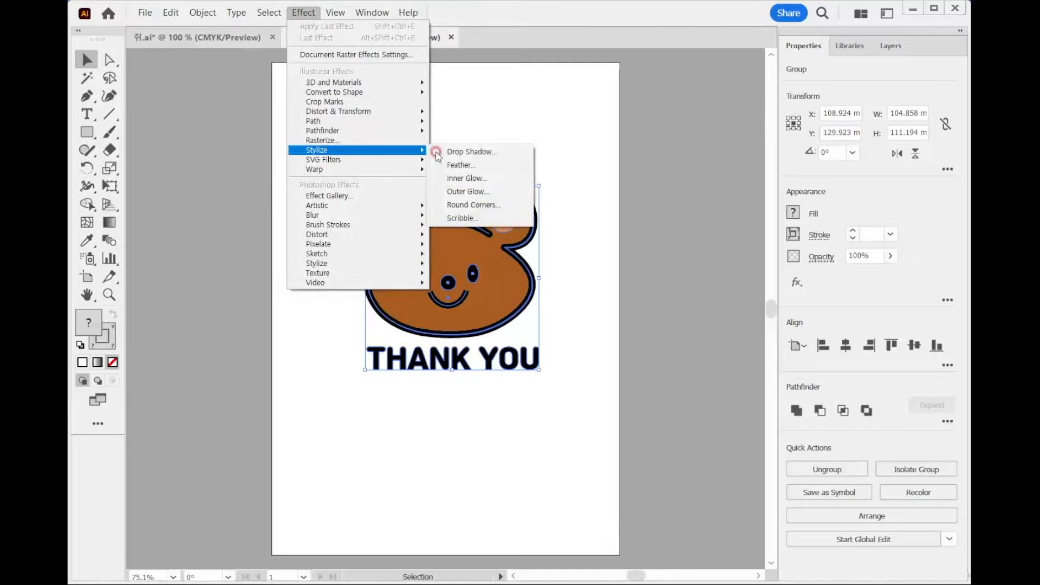
click(466, 152)
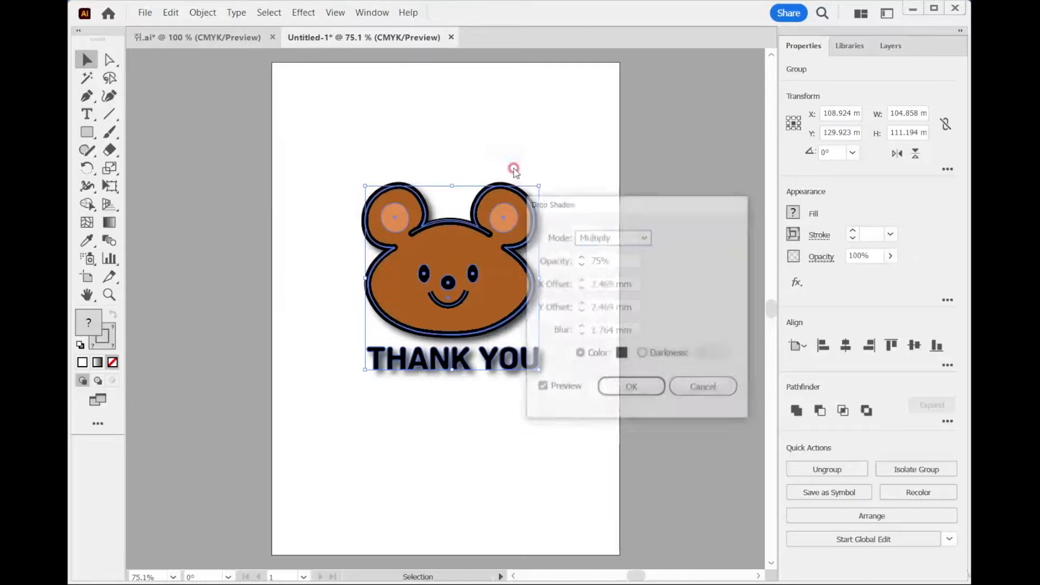
click(628, 387)
click(614, 382)
Examine the drop shadow's edge beside the bear's cheek at 800% magnification for pixelation.
click(109, 294)
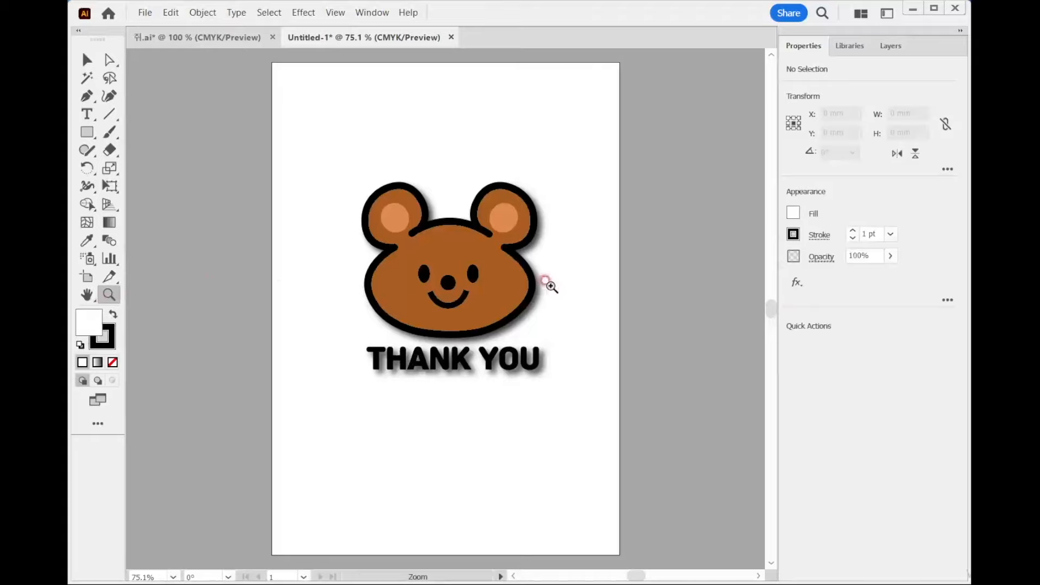
click(550, 286)
click(424, 319)
click(425, 320)
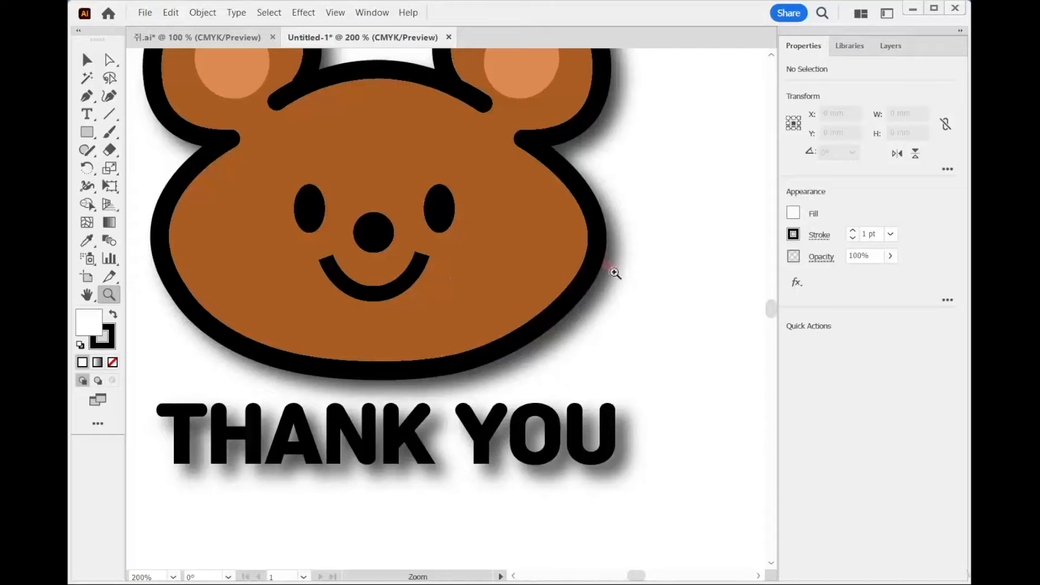
click(580, 309)
click(416, 341)
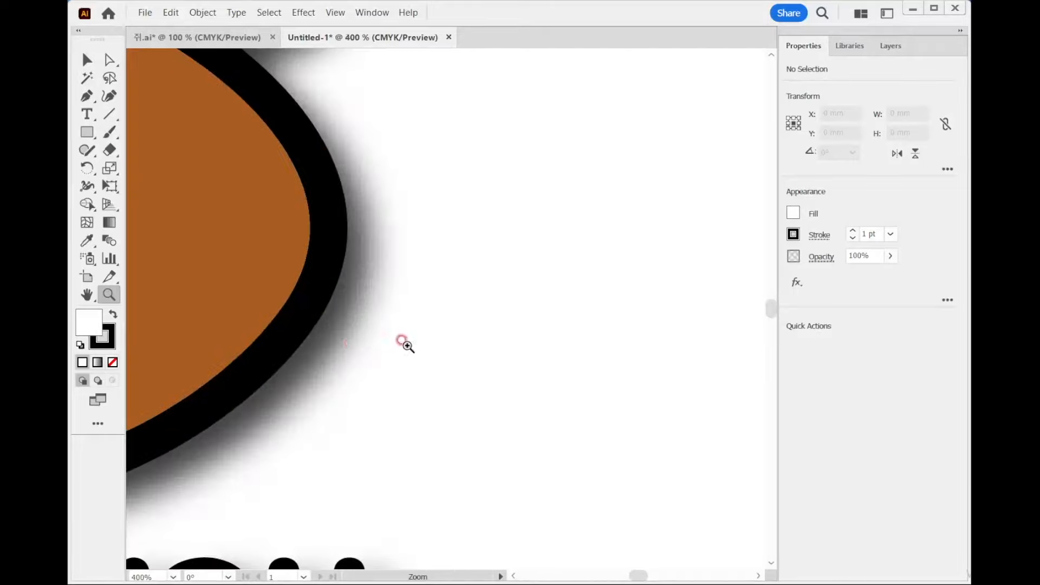
click(357, 338)
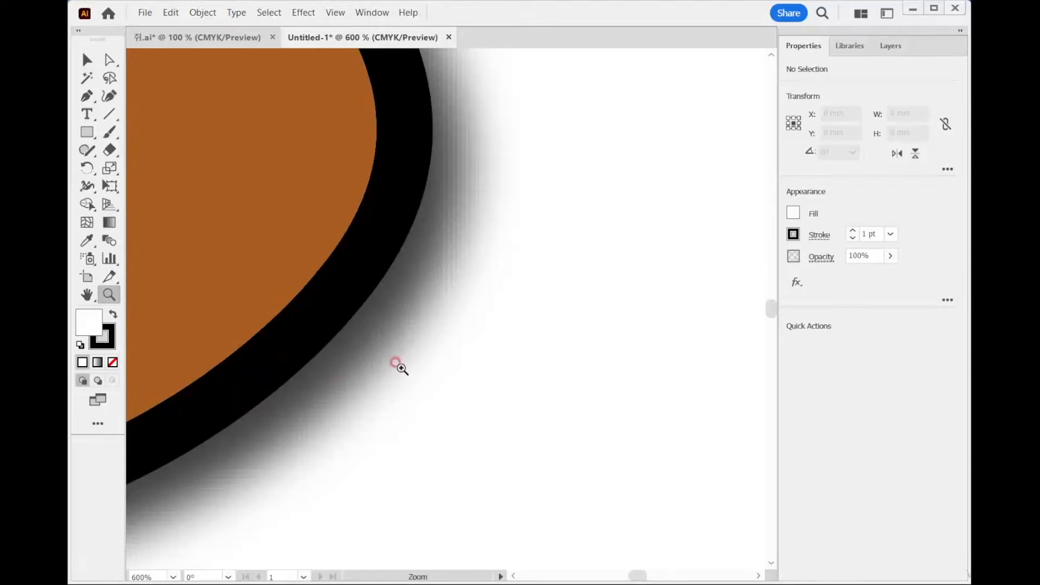
click(401, 369)
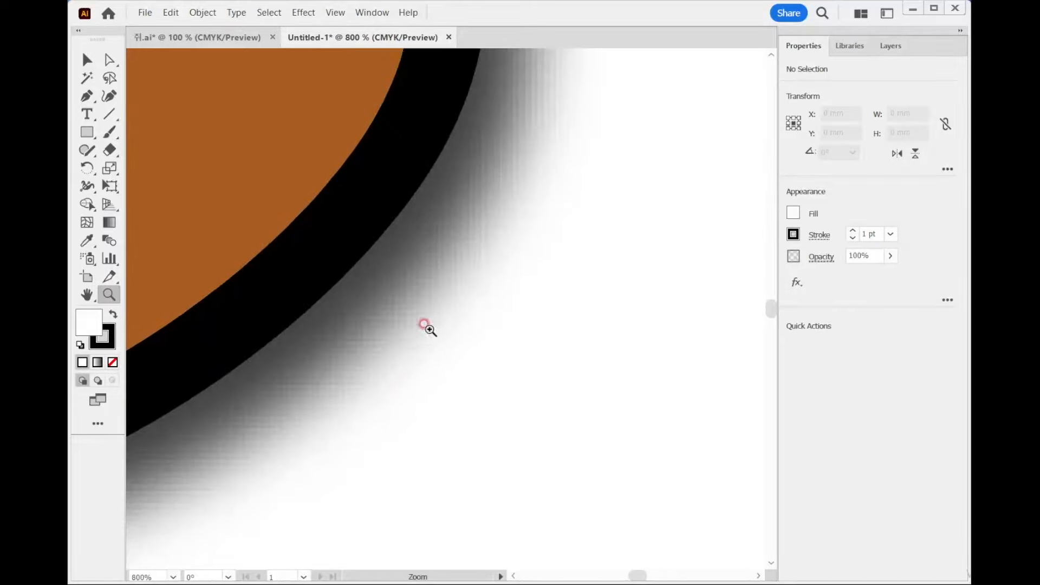
Check the raster effects resolution choices for a new document, then close the setup without creating one.
key(ctrl+n)
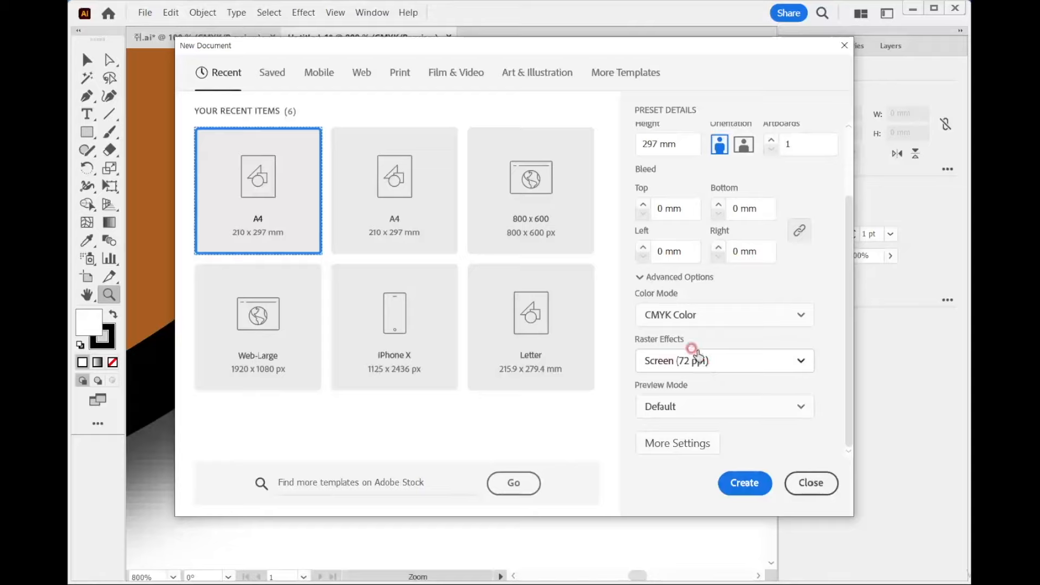
click(698, 366)
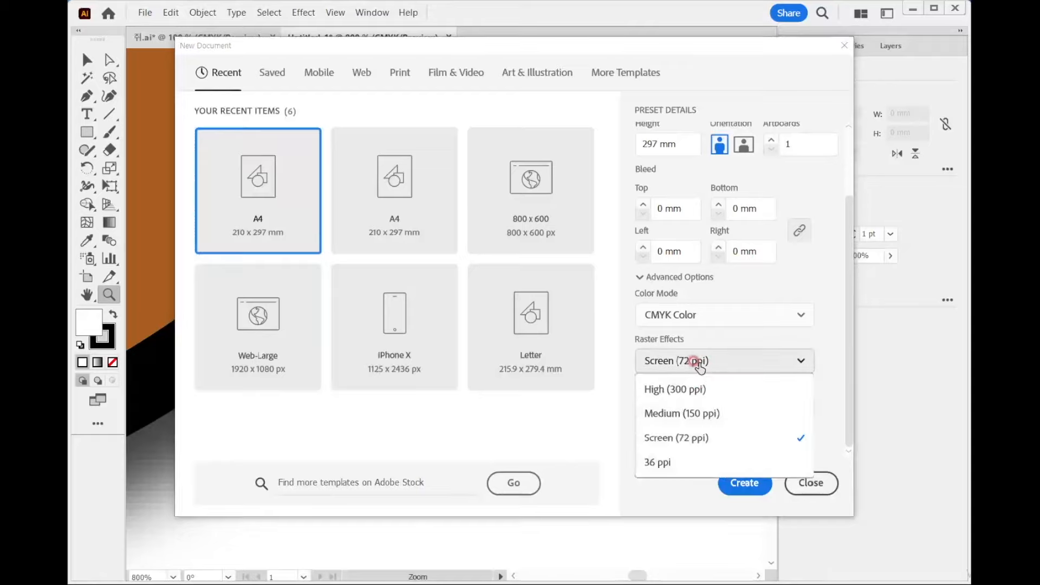
click(703, 439)
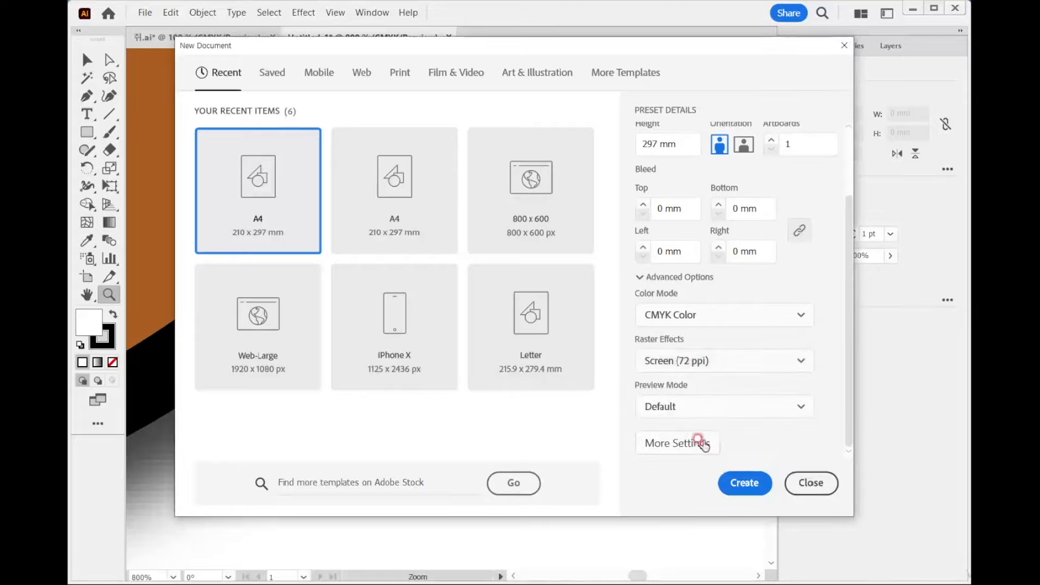
click(811, 482)
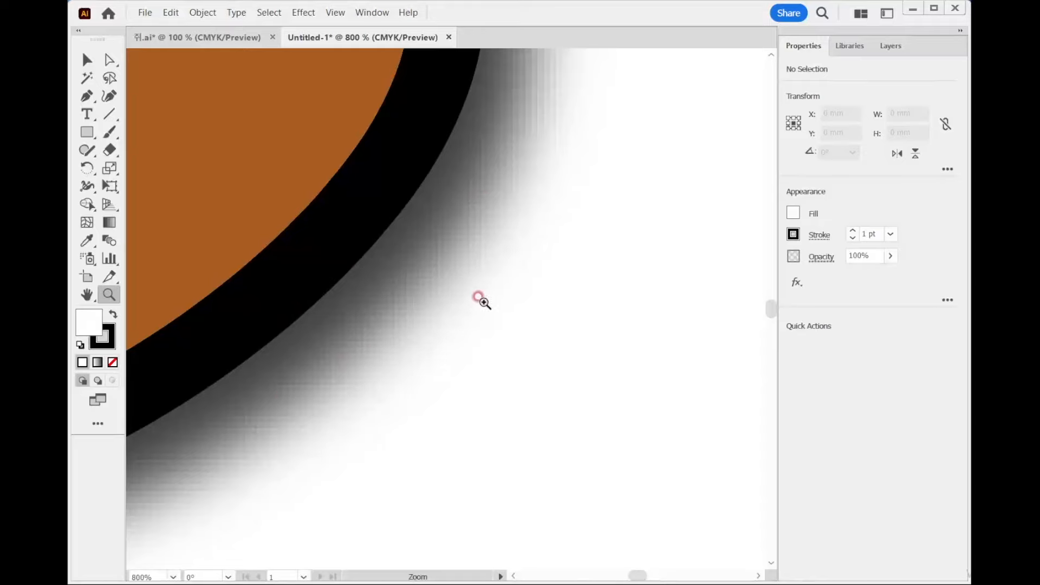
Set the document's raster effects resolution to High (300 ppi).
click(303, 13)
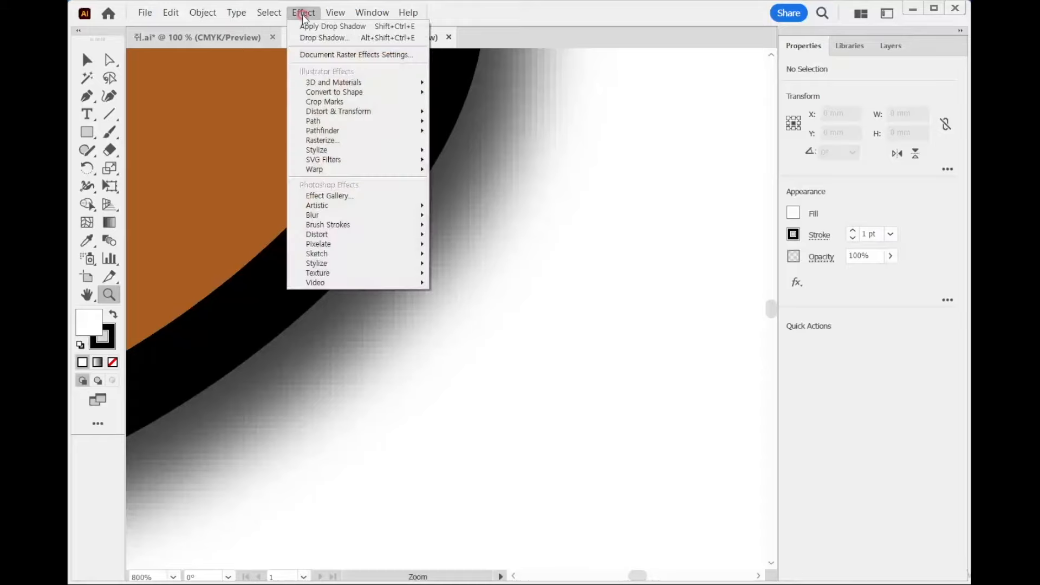
click(314, 55)
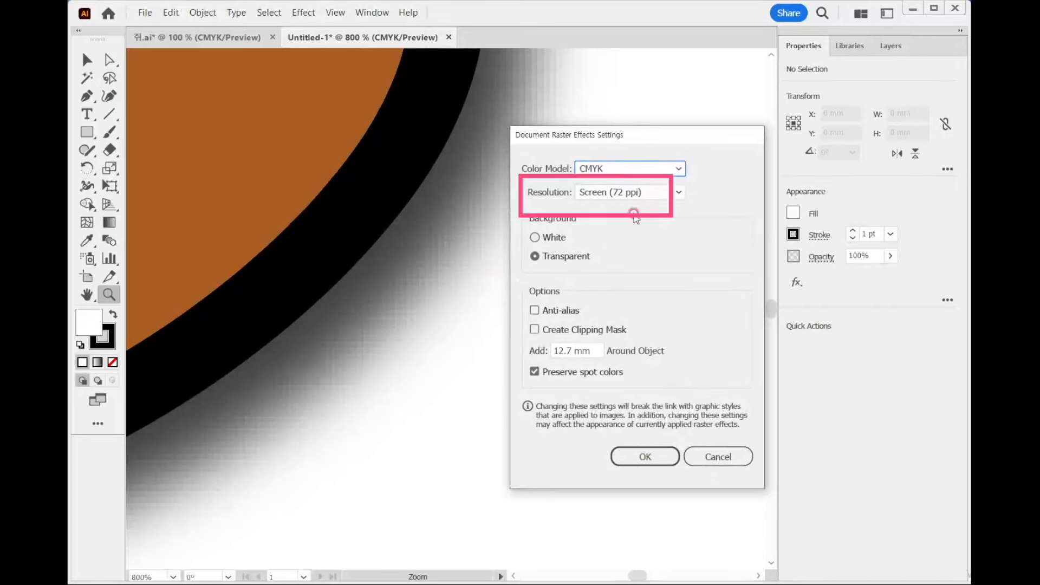
click(621, 196)
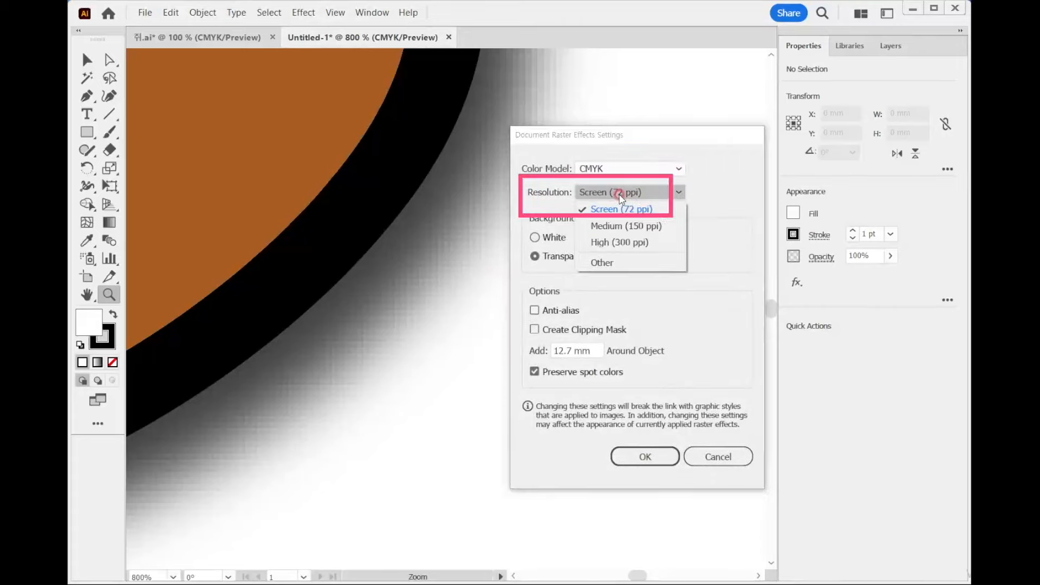
click(621, 244)
click(642, 456)
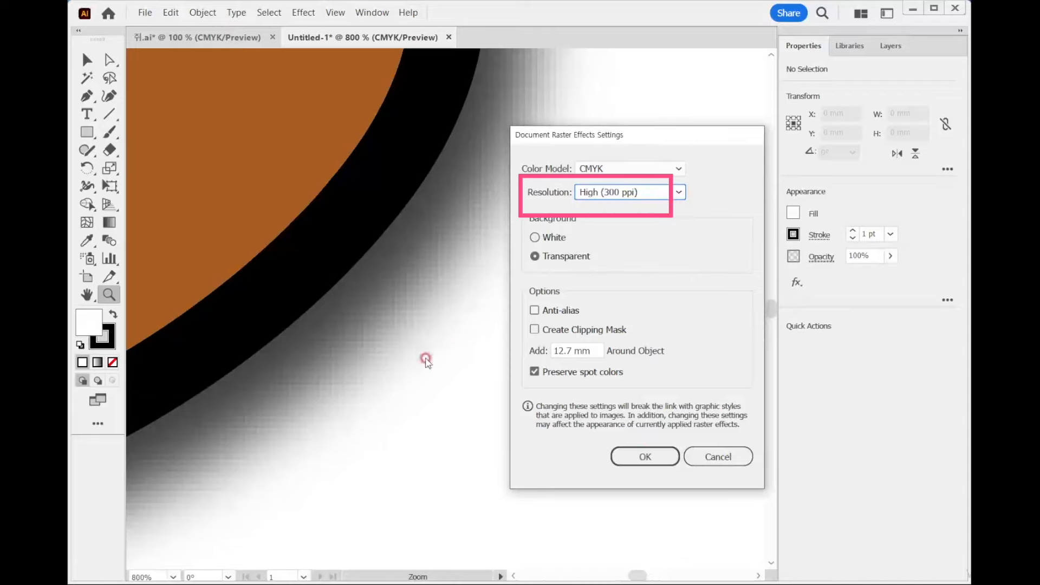
click(642, 457)
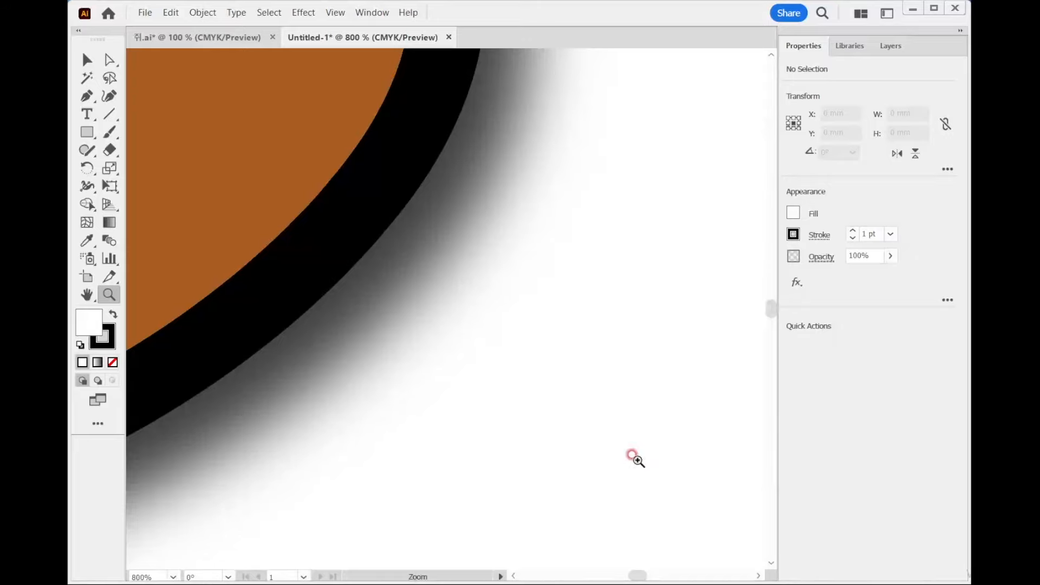
Create a new A4 portrait document in CMYK Color with 72 ppi raster effects and the preview mode set to Pixel.
click(146, 13)
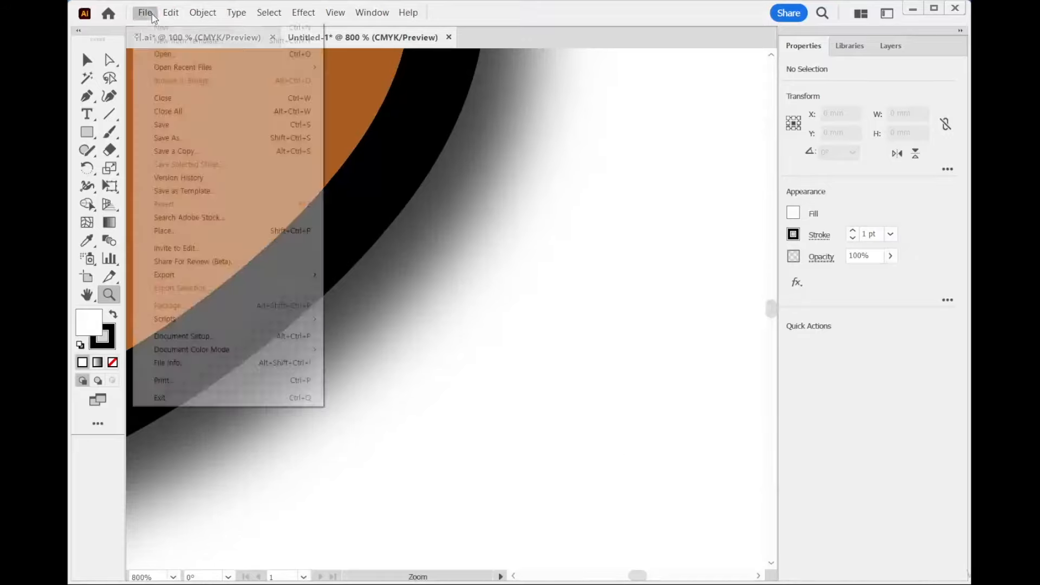
click(154, 28)
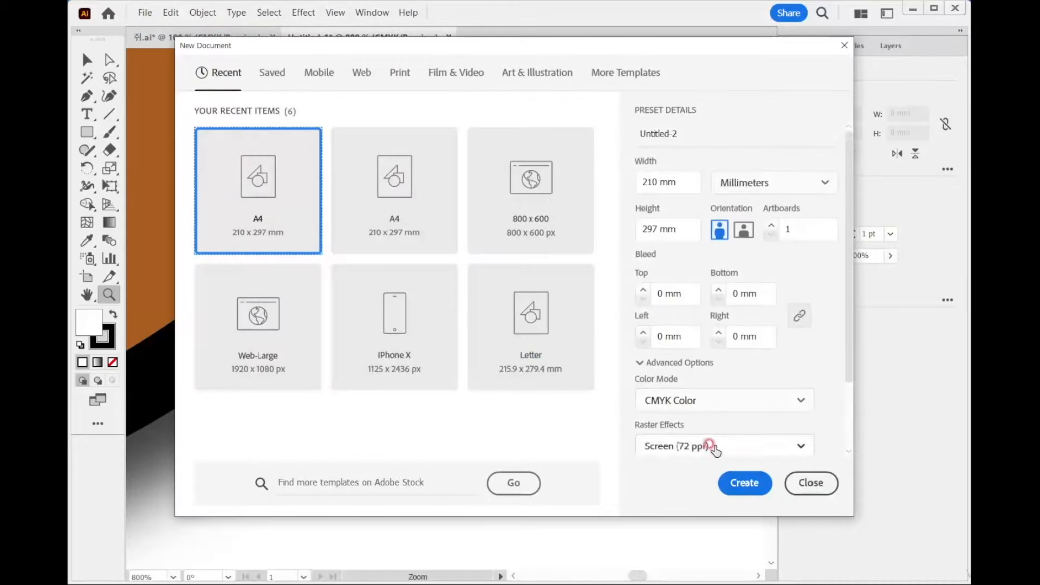
scroll(715, 439, down, 3)
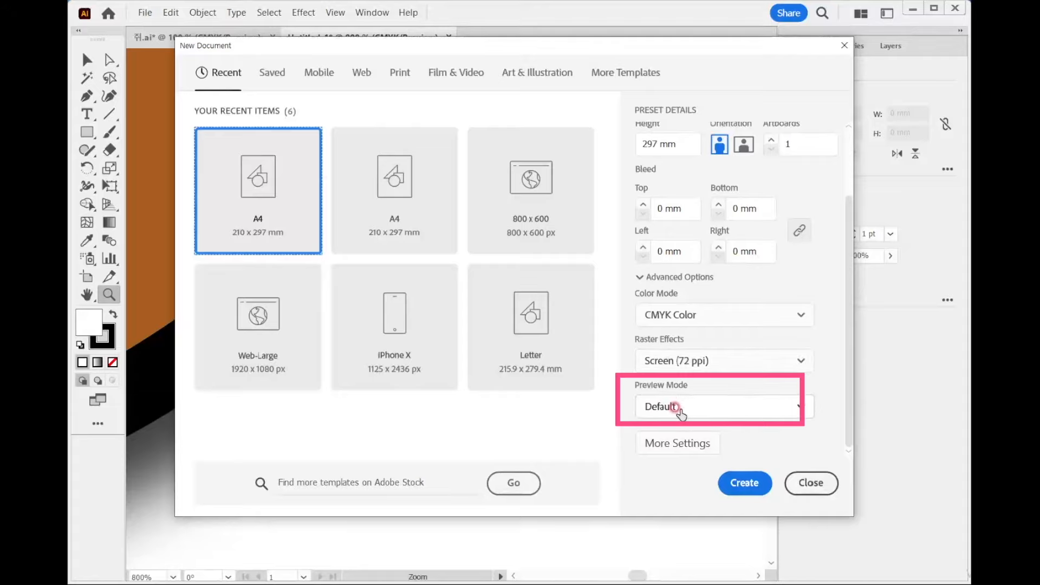
click(677, 408)
click(671, 460)
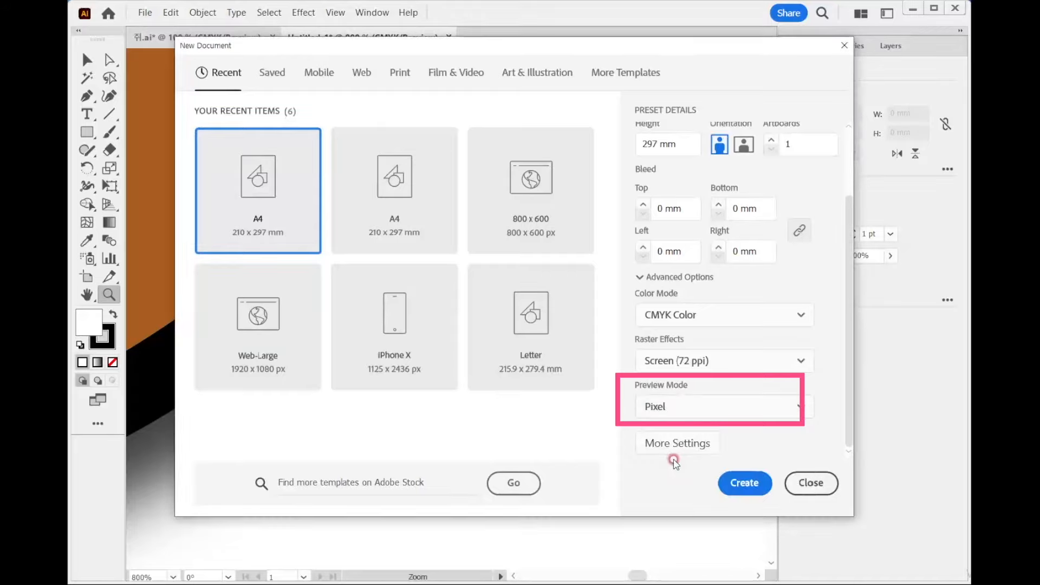
click(746, 489)
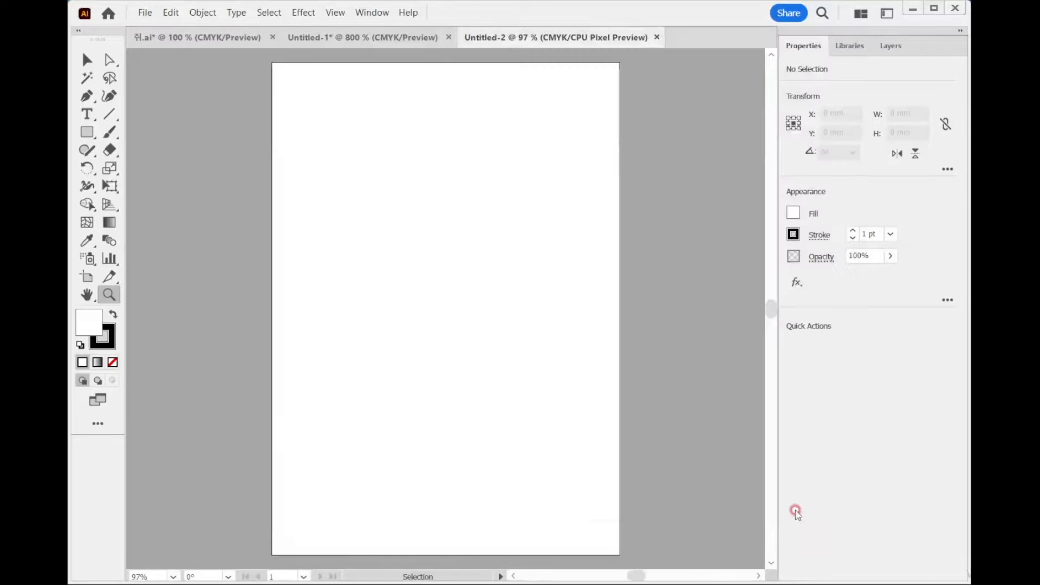
Copy the bear and THANK YOU group from the original artwork document into the new Pixel preview document and deselect it.
click(236, 38)
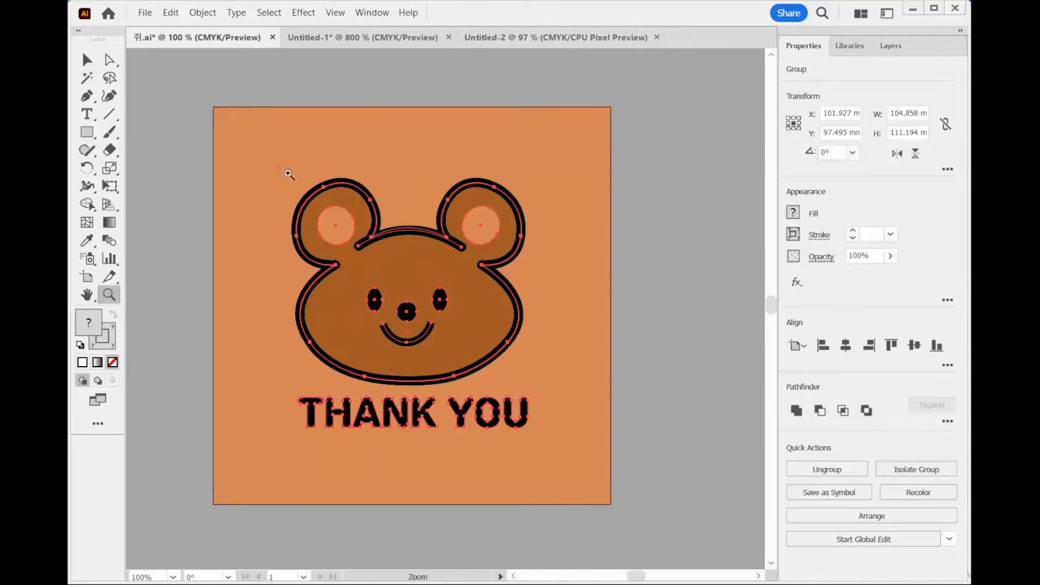
click(88, 60)
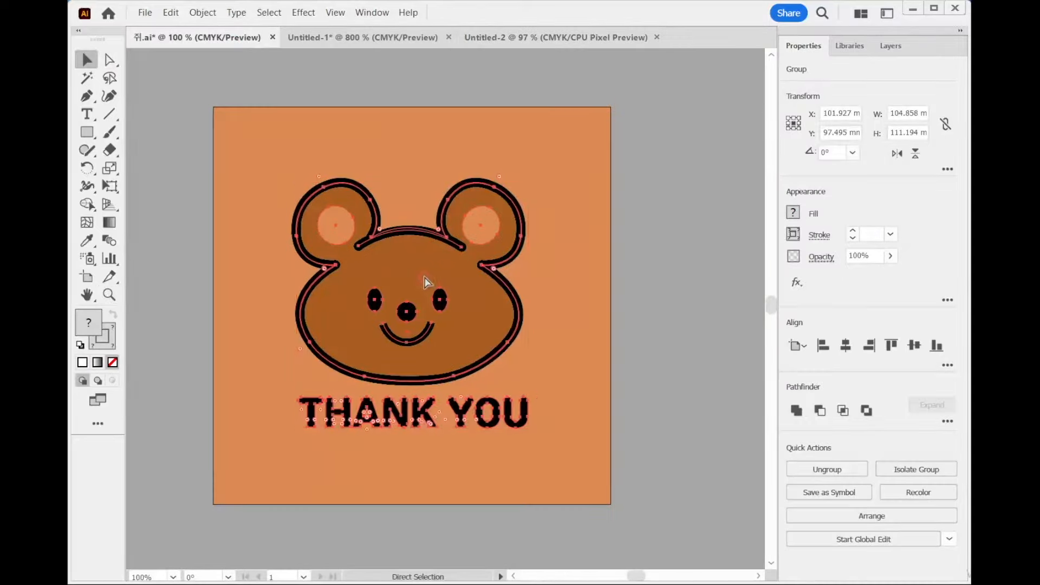
click(557, 38)
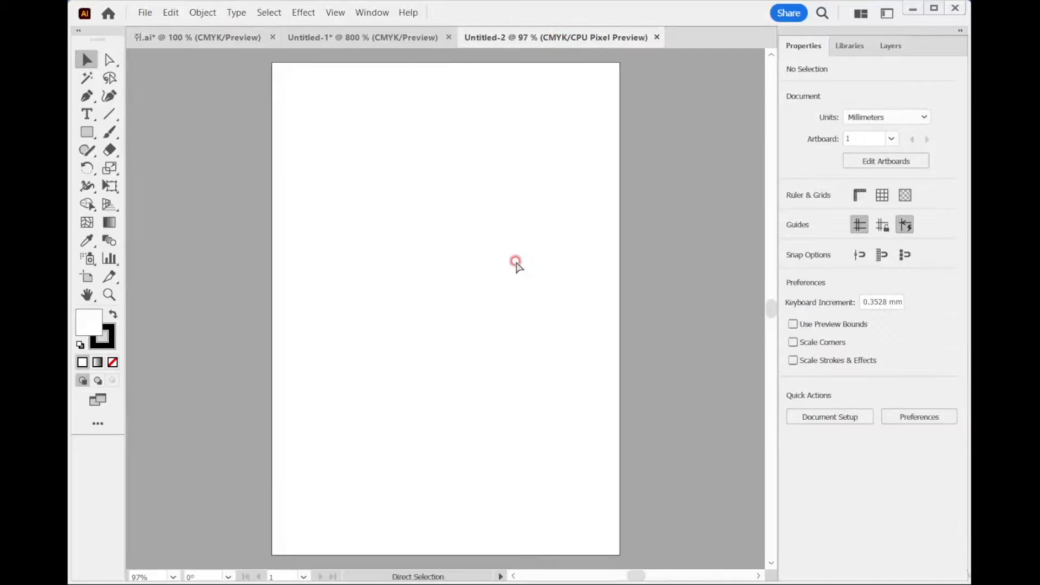
key(ctrl+v)
click(602, 274)
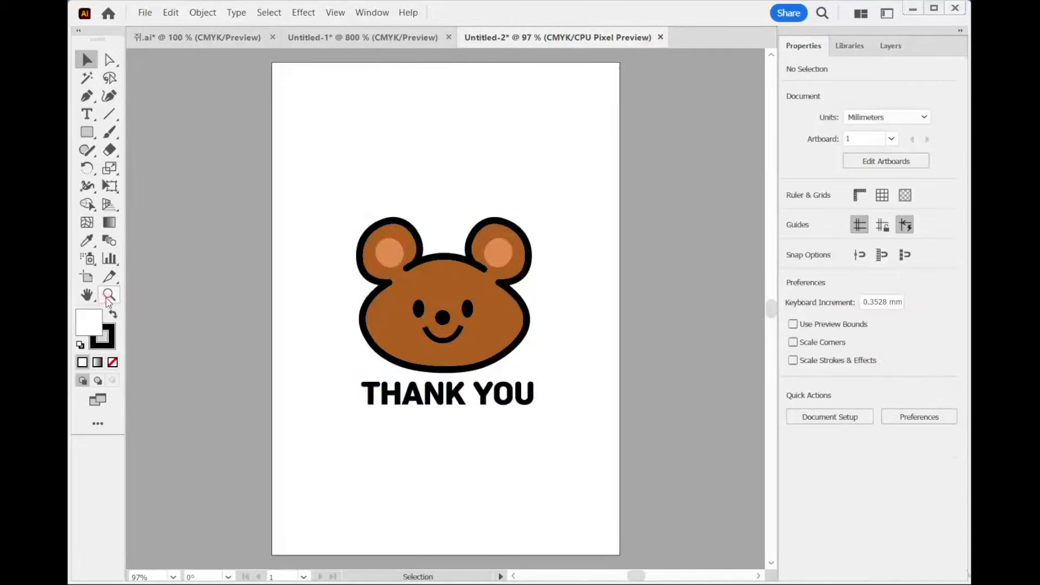
Examine the pixelated outline of the bear's cheek in the Pixel preview document at up to 1600% magnification.
click(108, 295)
click(433, 251)
click(513, 265)
click(471, 390)
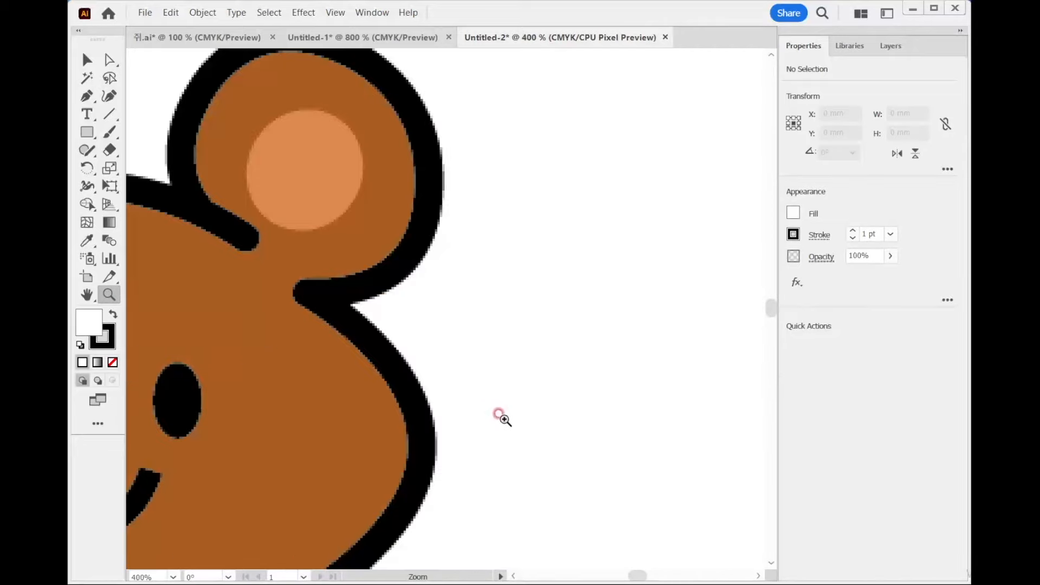
click(457, 374)
drag(481, 370, 582, 312)
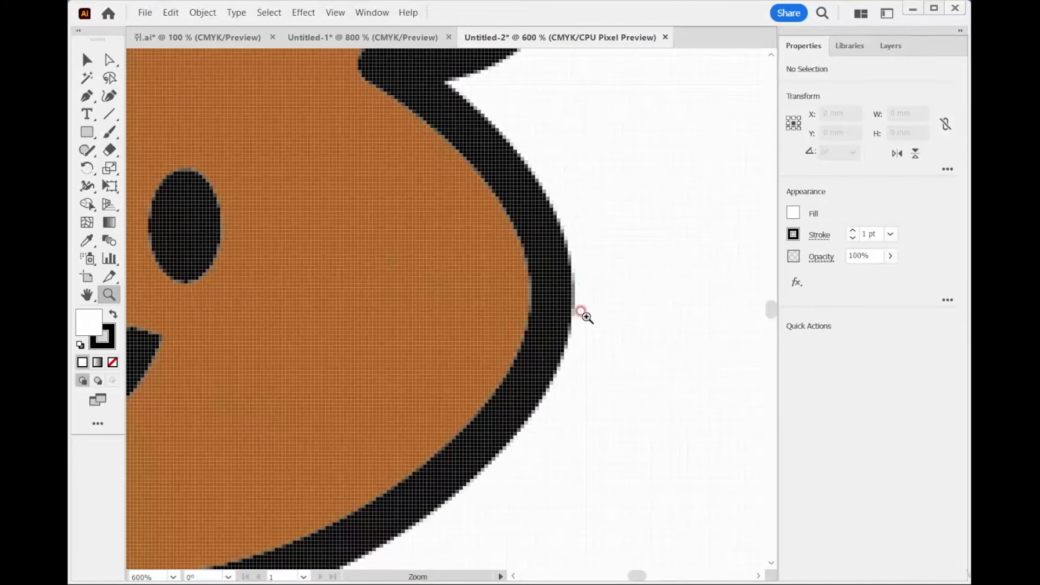
click(582, 314)
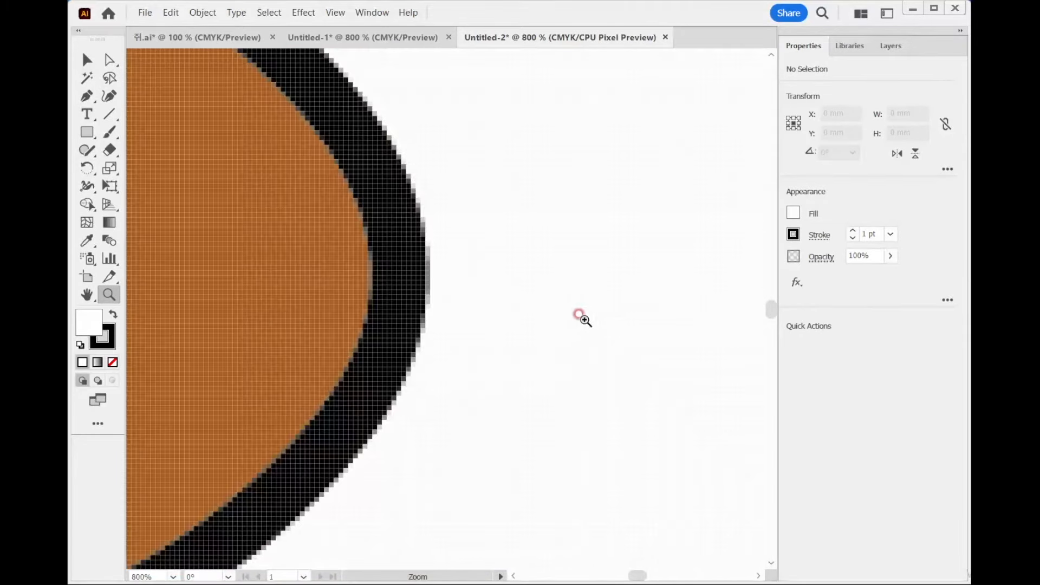
click(398, 293)
click(412, 273)
drag(450, 222, 420, 388)
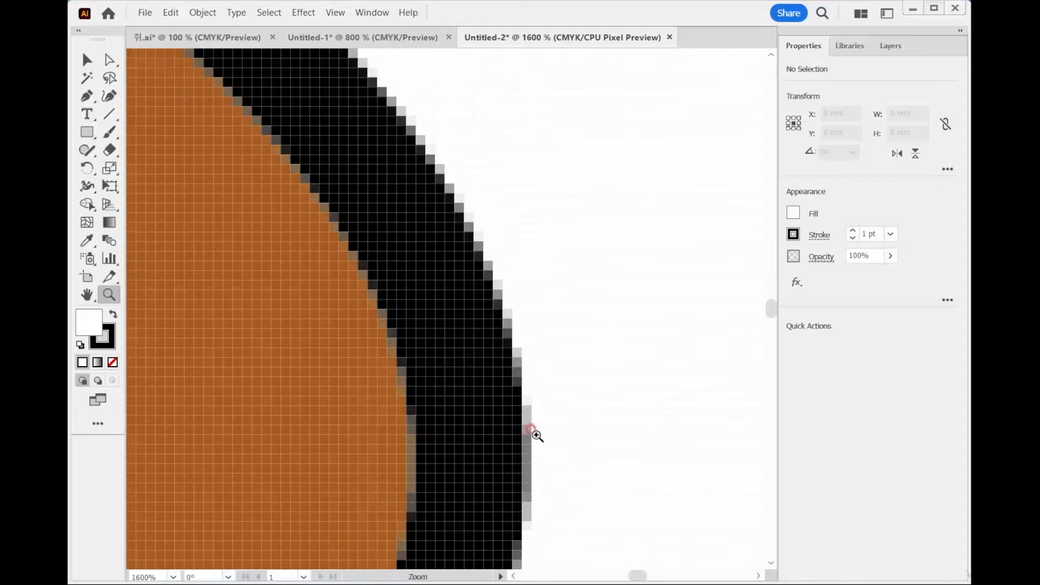
Compare the cheek outline with Pixel Preview off and on, and inspect it at lower magnification down to 600%.
key(ctrl+alt+y)
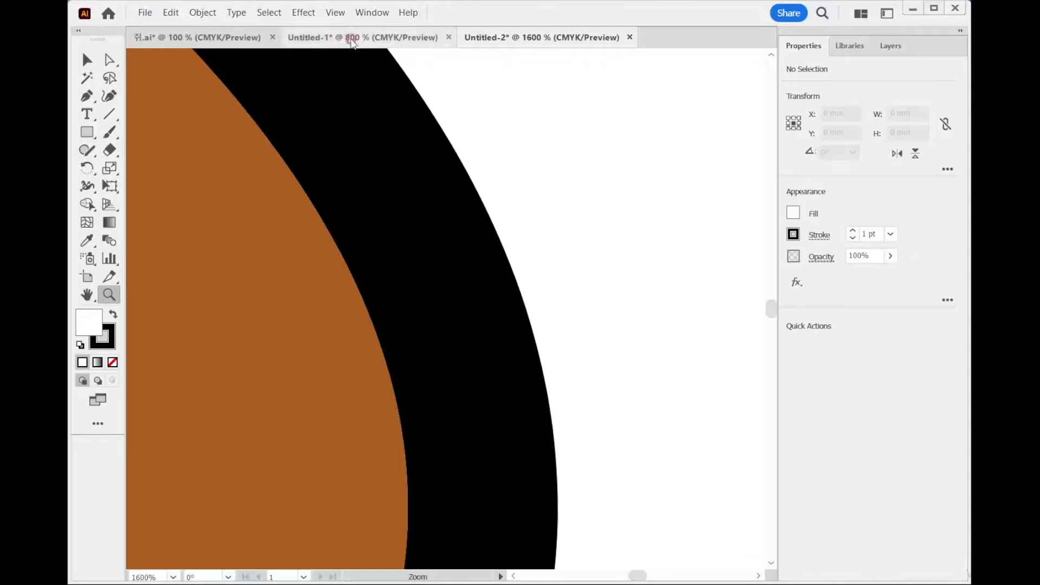
key(ctrl+alt+y)
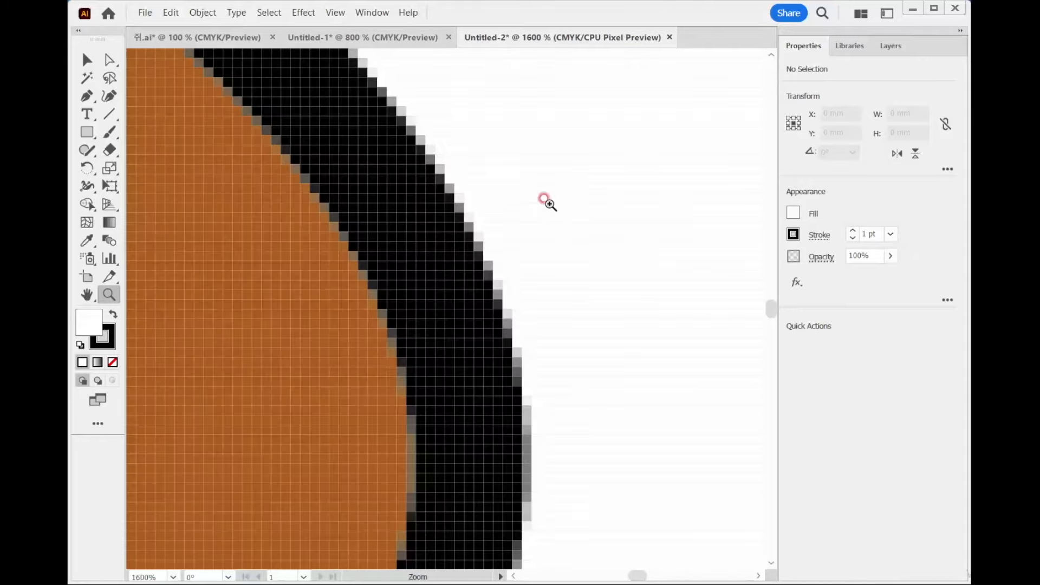
alt+click(521, 217)
alt+click(494, 310)
alt+click(432, 389)
alt+click(421, 387)
click(461, 255)
click(463, 300)
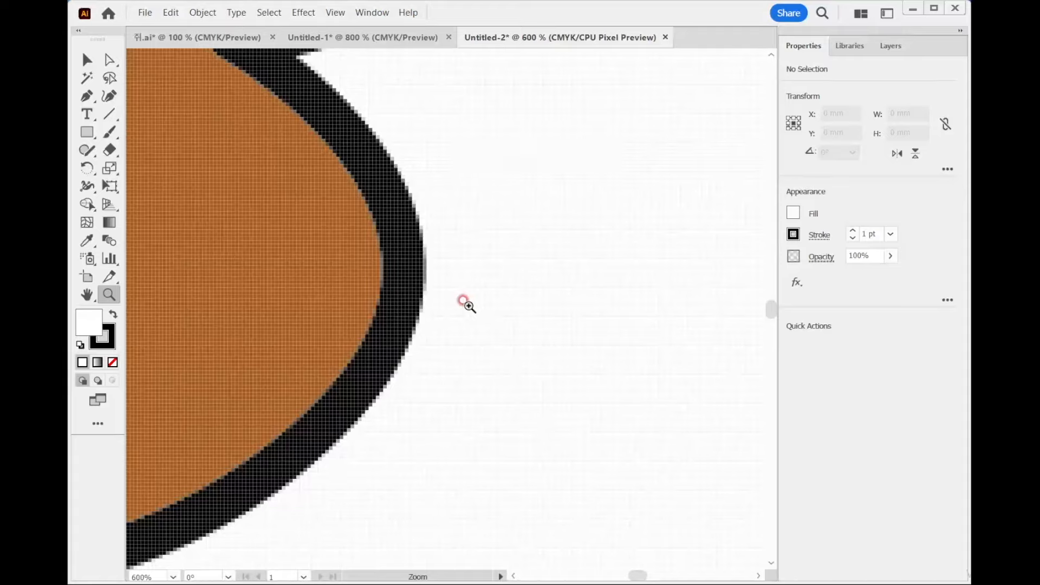
Inspect the bear's cheek in the original artwork document with Pixel Preview on at up to 1200%, and restore the normal preview.
key(ctrl+Tab)
click(510, 291)
click(509, 292)
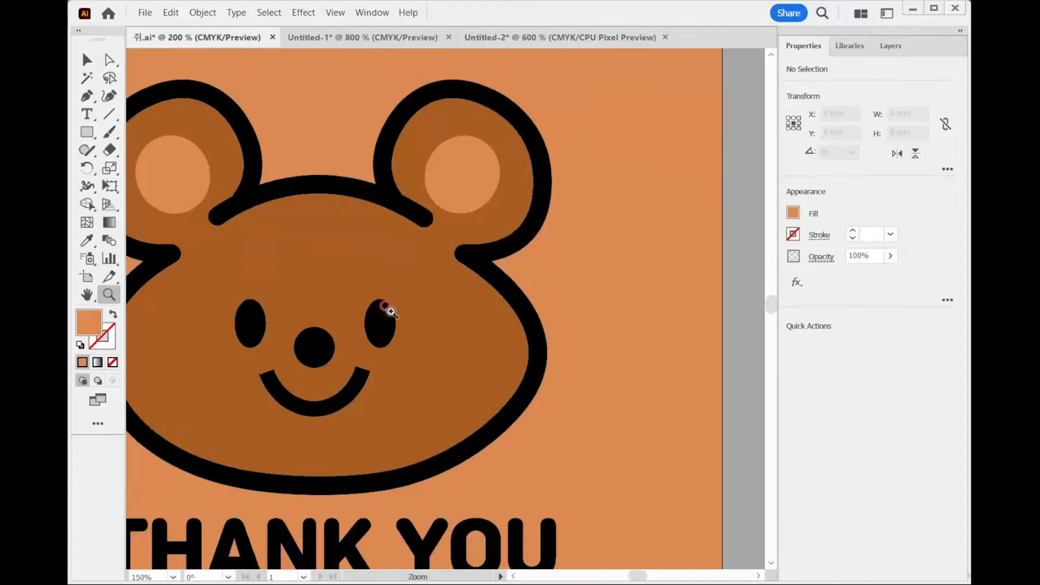
click(516, 360)
click(542, 360)
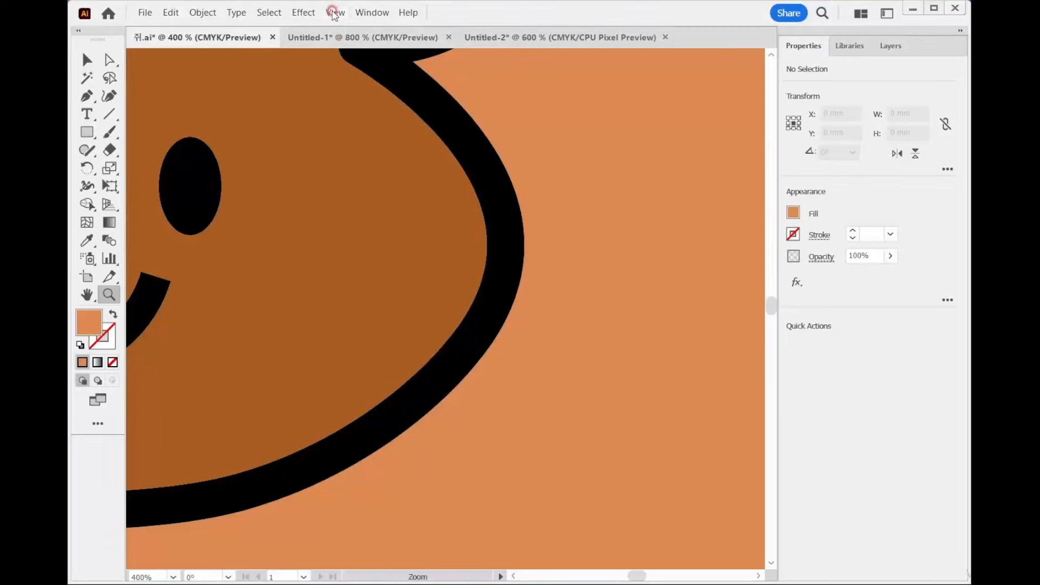
click(334, 13)
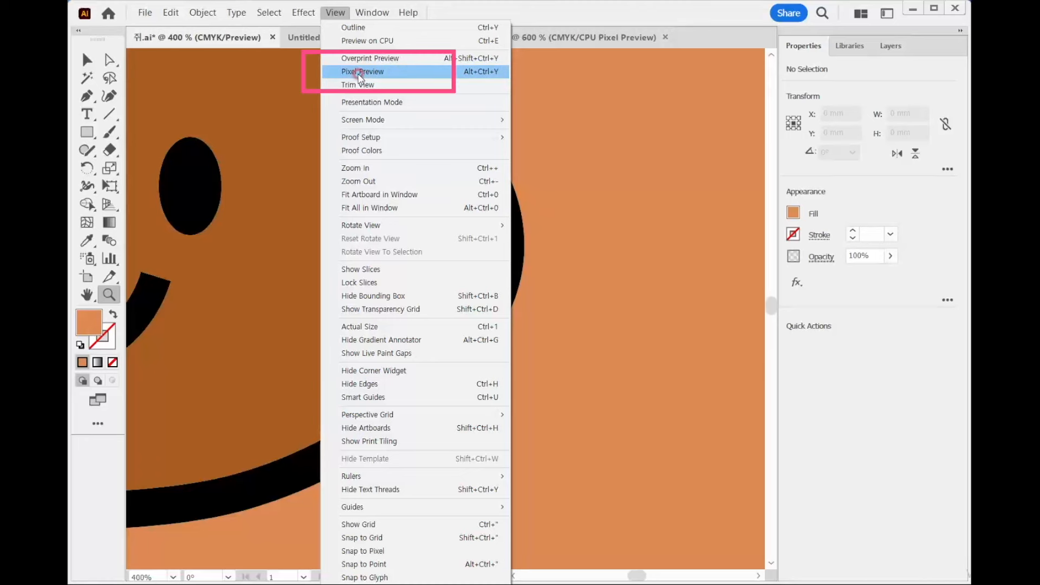
click(360, 72)
click(516, 259)
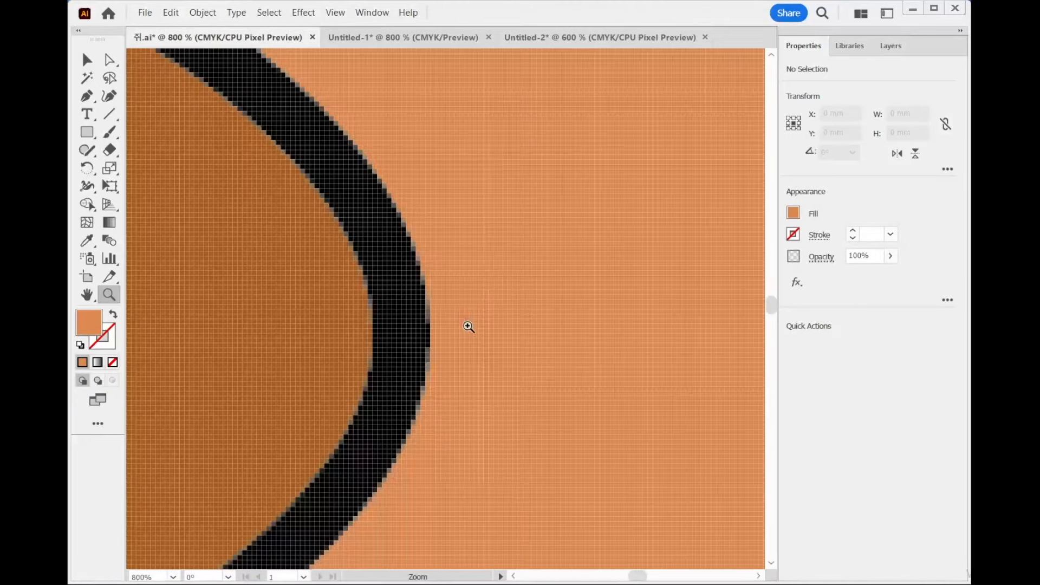
click(469, 325)
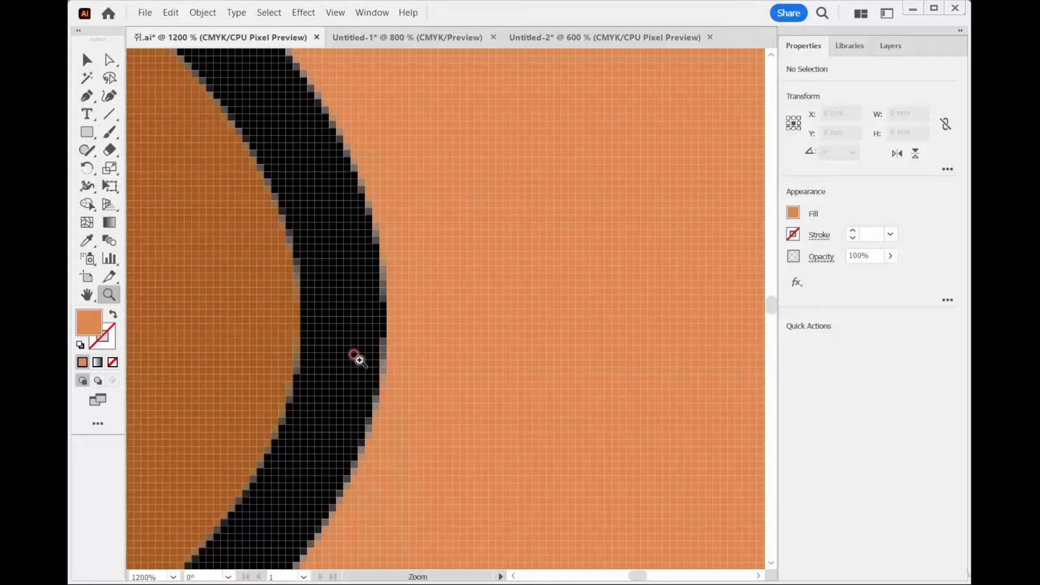
click(339, 12)
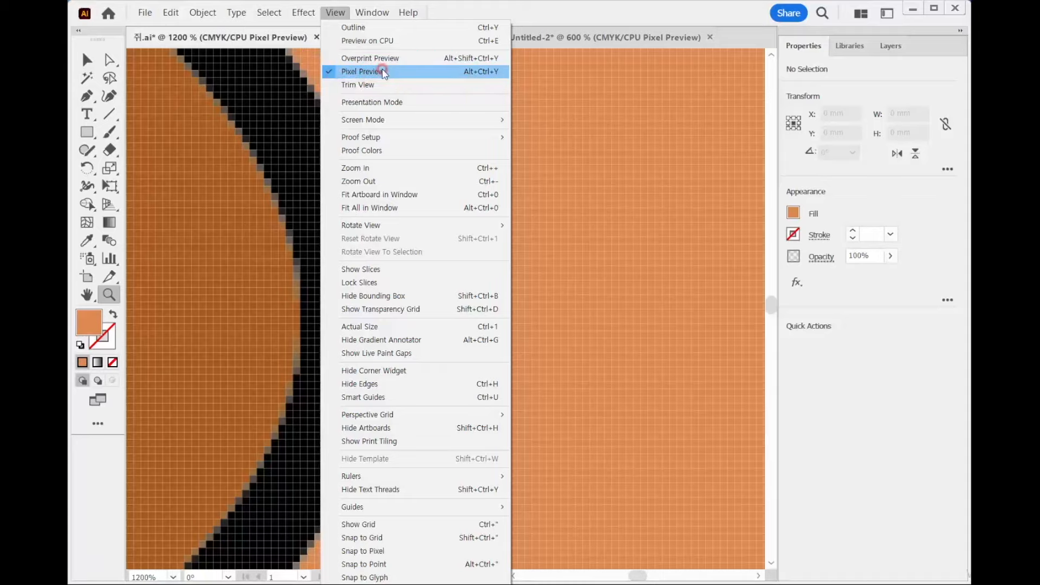
click(332, 76)
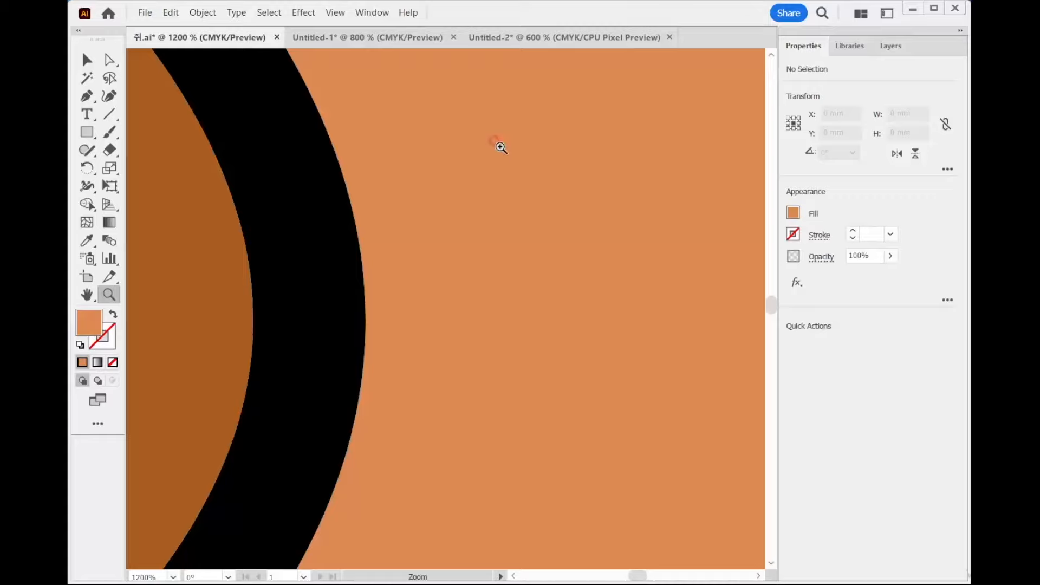
Create another A4 portrait document in CMYK Color with 72 ppi raster effects and the preview mode set to Default.
click(144, 13)
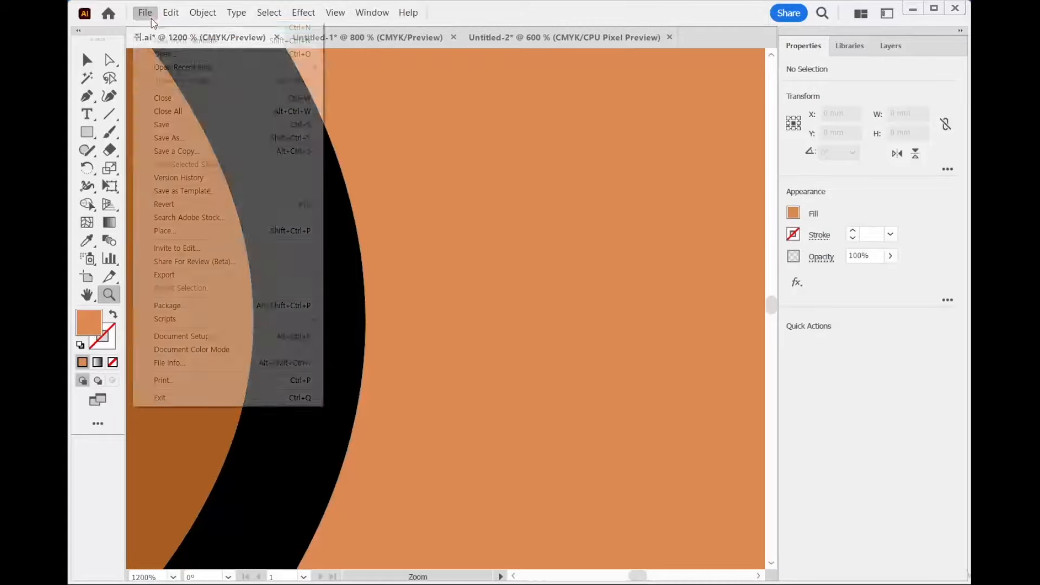
click(155, 27)
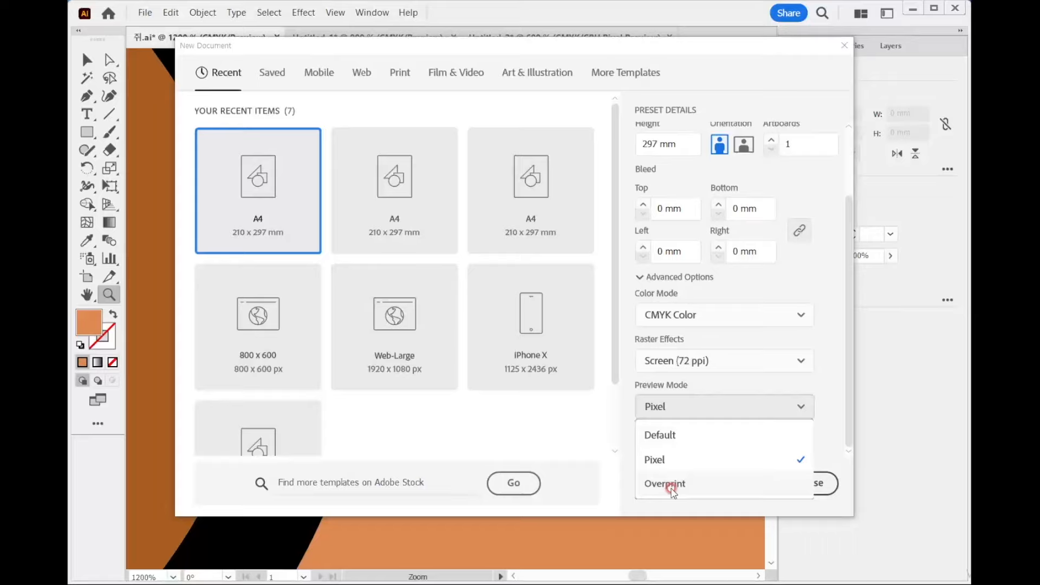
click(673, 437)
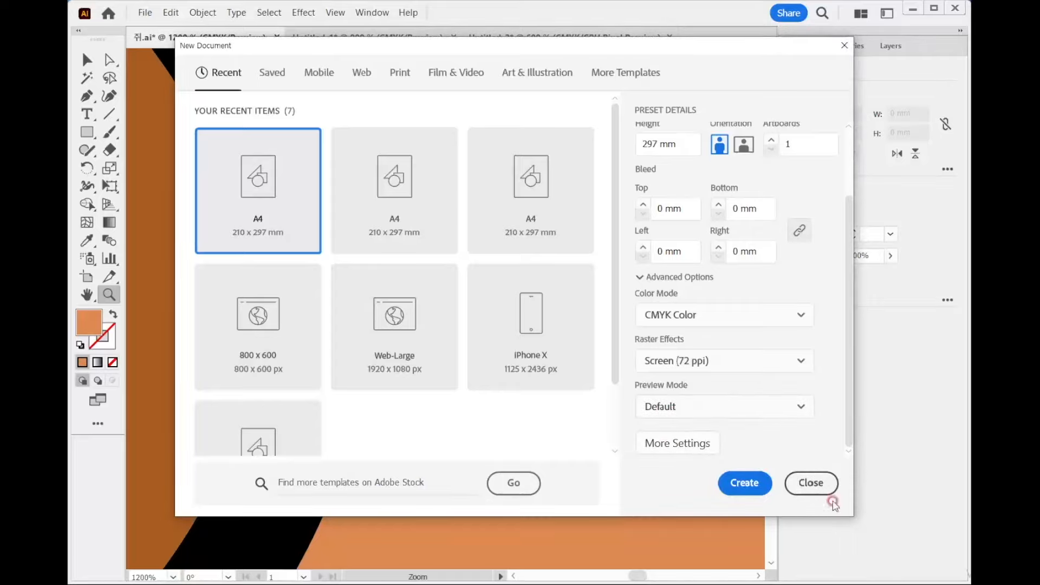
click(753, 488)
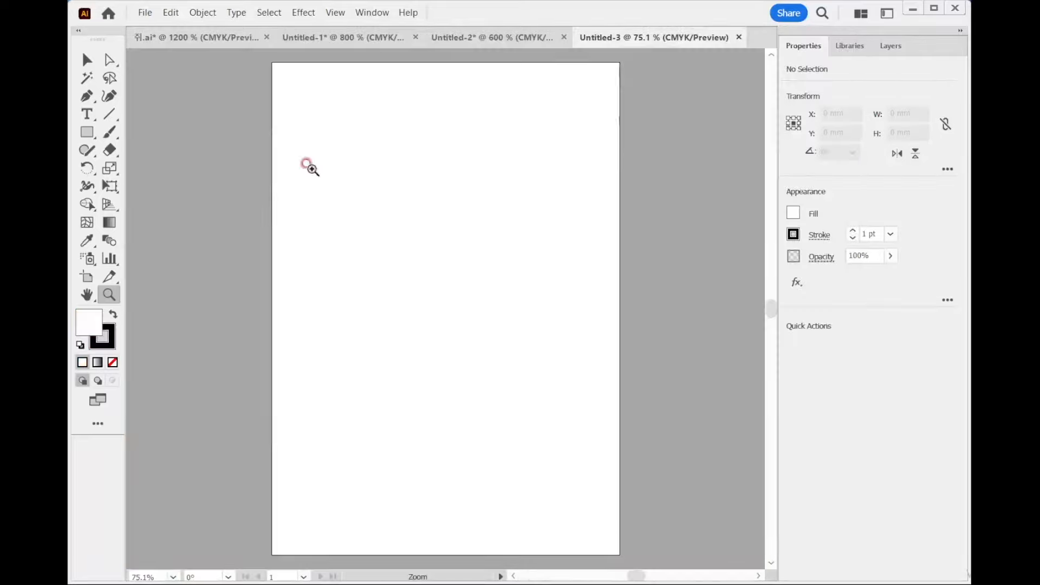
Paste the bear and THANK YOU group into the new document and turn on Overprint Preview.
key(ctrl+v)
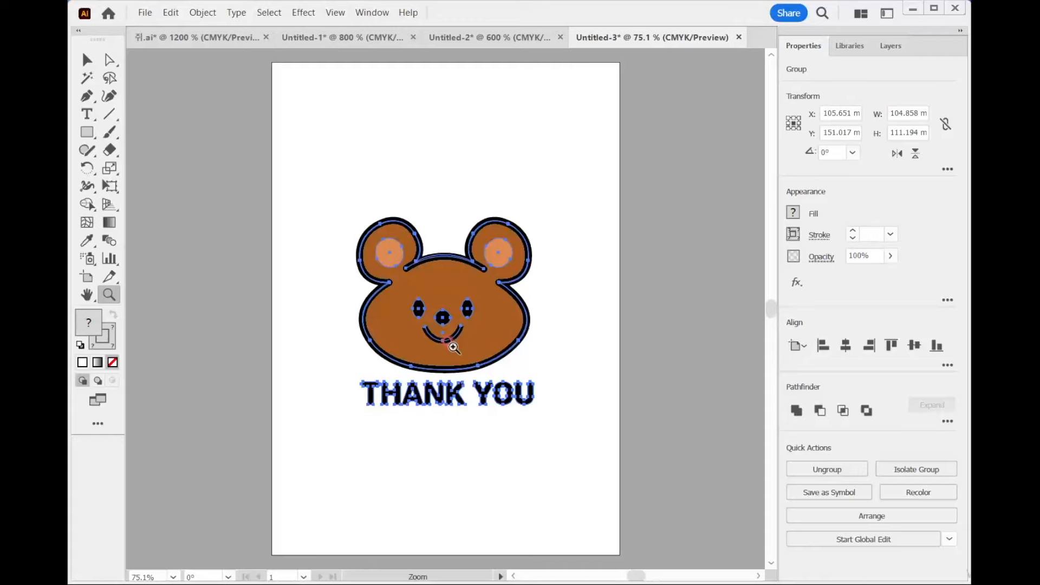
click(332, 14)
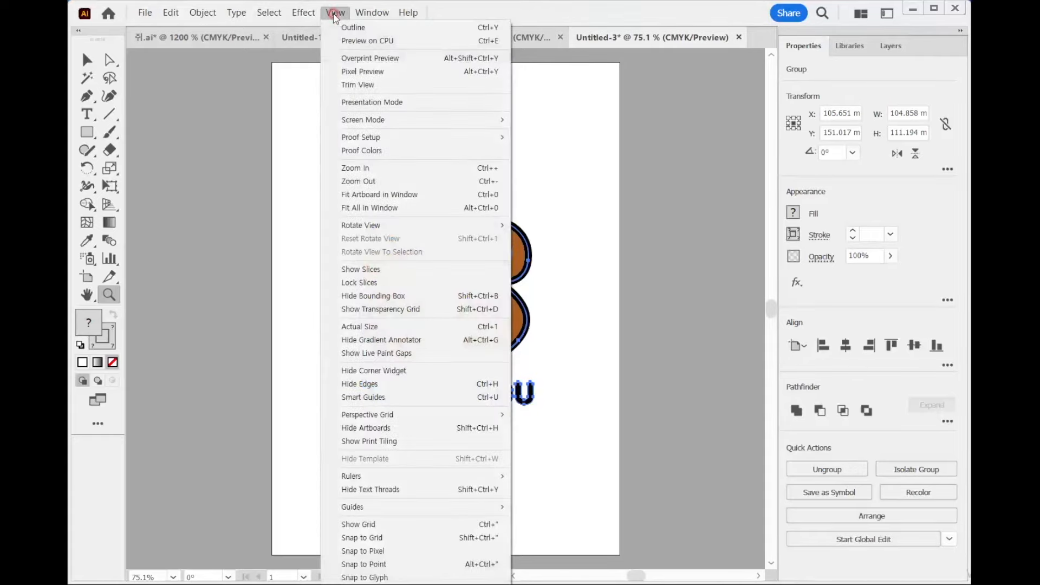
click(373, 64)
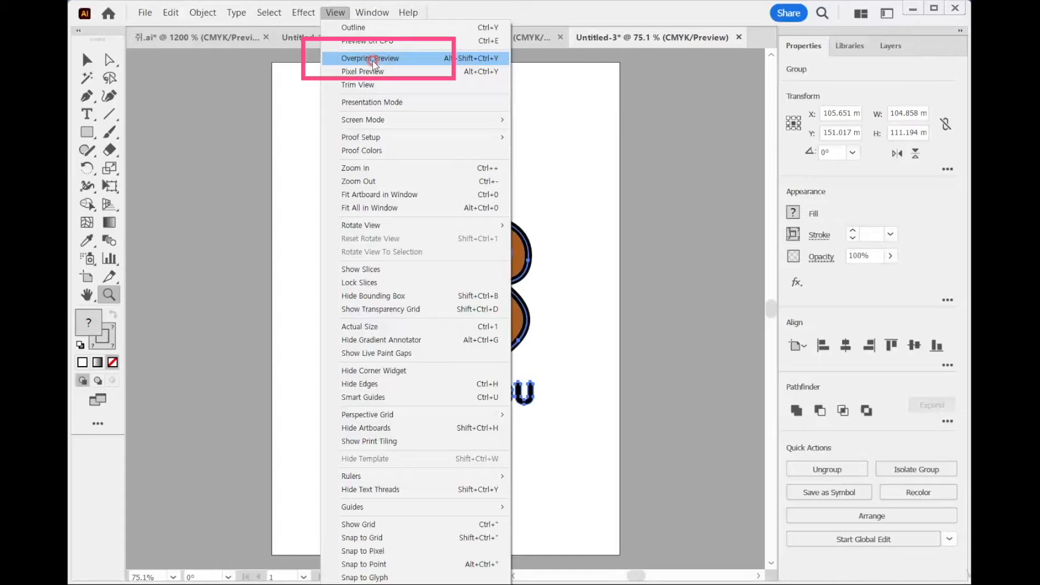
click(373, 63)
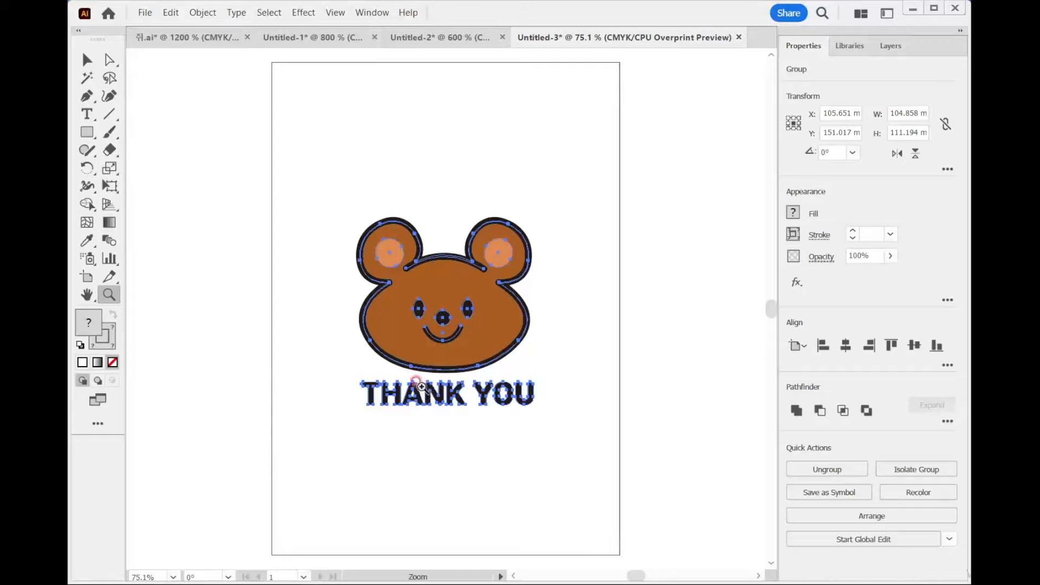
Review the additional settings for a new document, including the artboard arrangement options, and close the setup without creating one.
click(144, 13)
click(144, 26)
scroll(585, 372, down, 2)
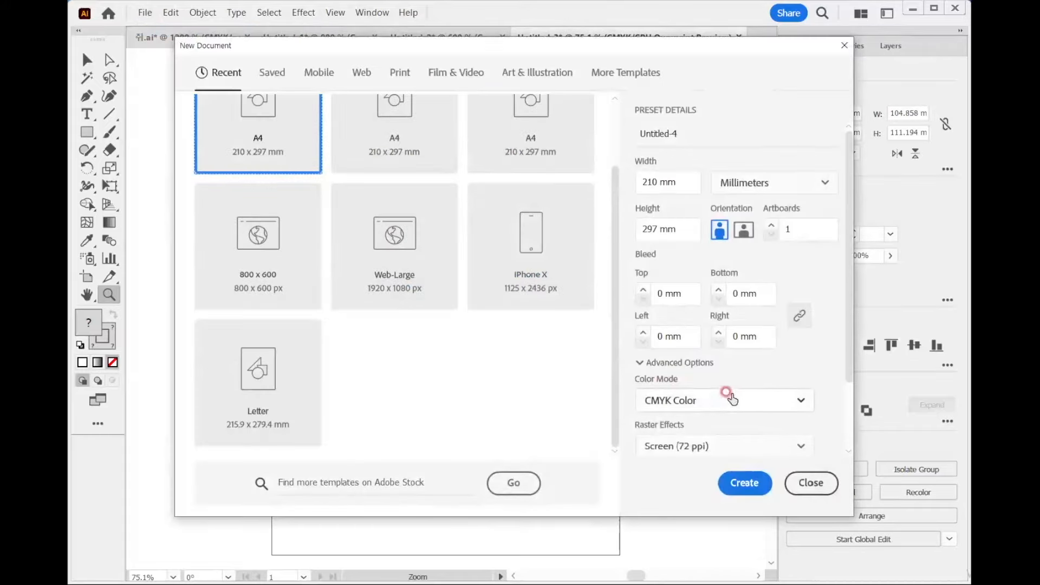
scroll(726, 395, down, 2)
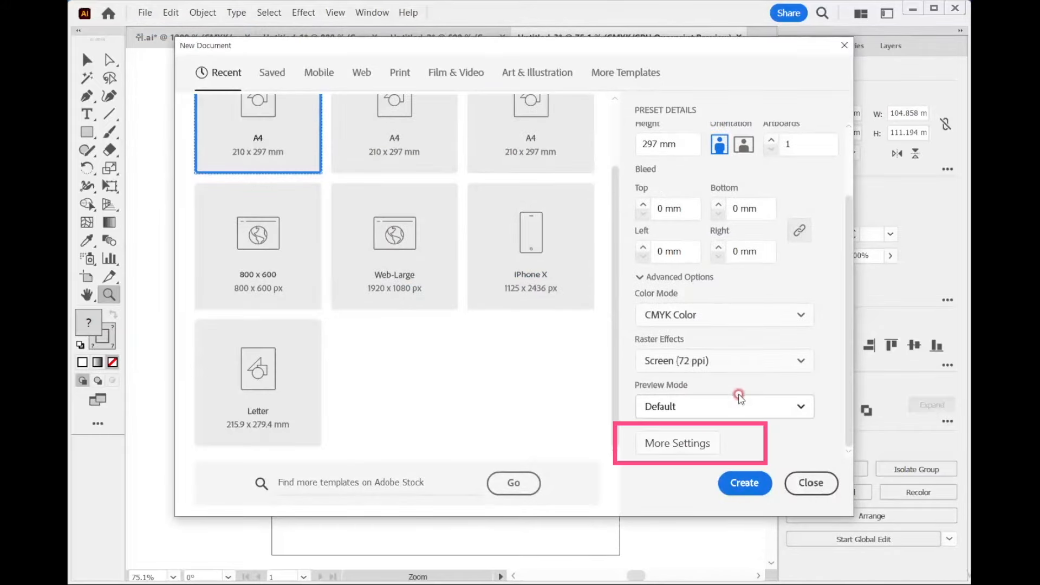
click(677, 449)
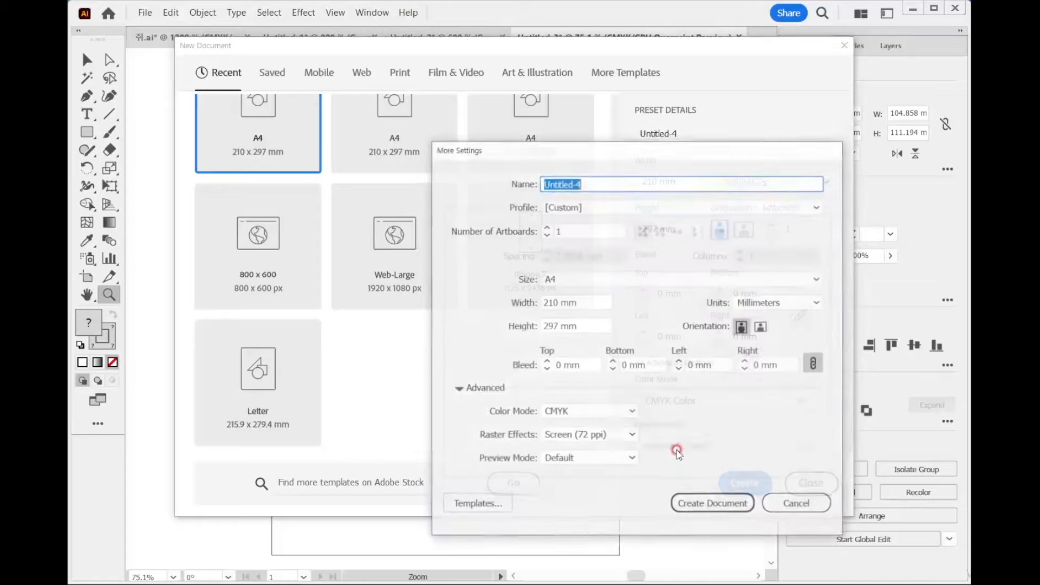
drag(680, 157, 627, 71)
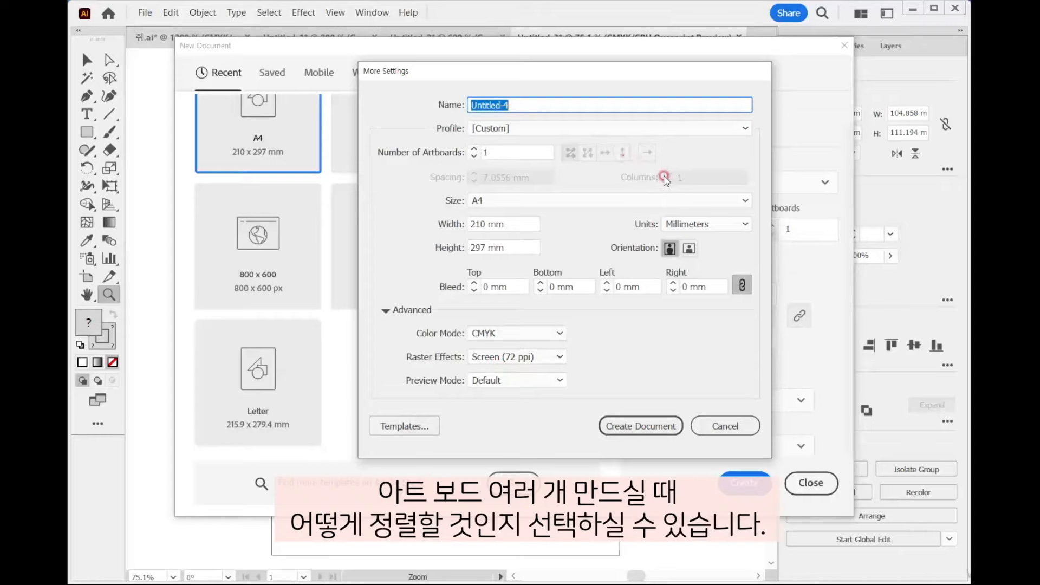
click(724, 426)
click(805, 484)
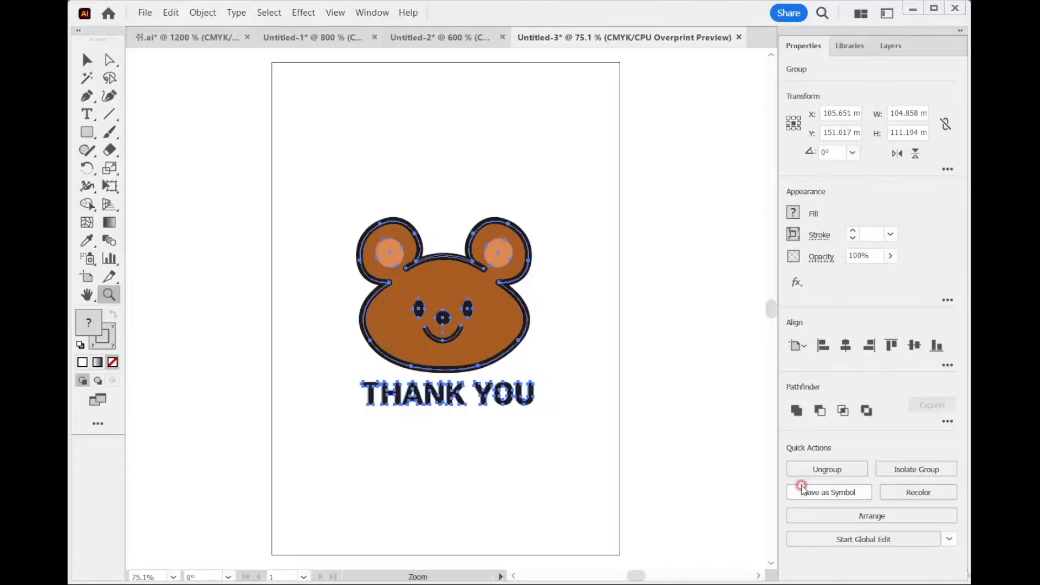